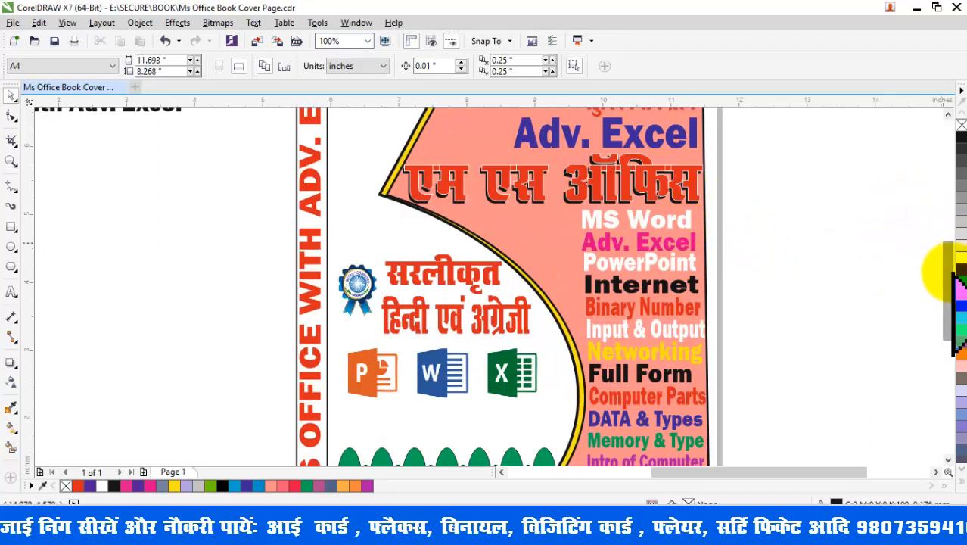
Step: Set the zoom to 60% and frame the whole book cover page from top to bottom
drag(949, 276, 944, 253)
drag(342, 43, 300, 44)
text(55)
key(Return)
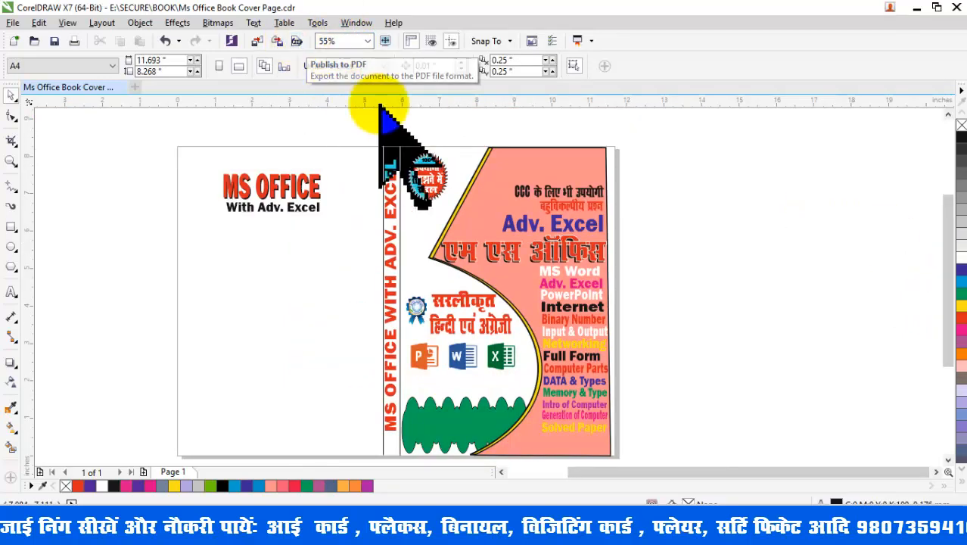
drag(354, 41, 303, 40)
text(60)
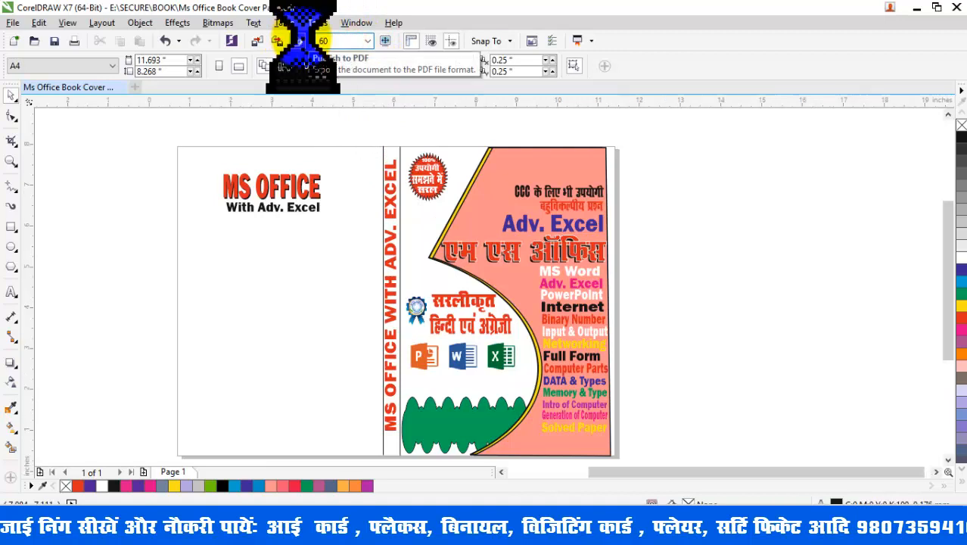
key(Return)
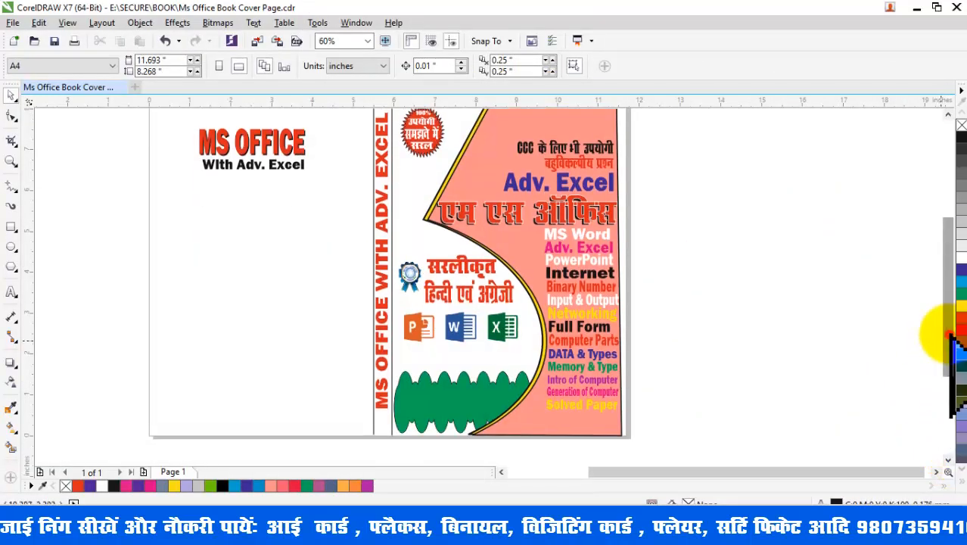
drag(949, 337, 951, 321)
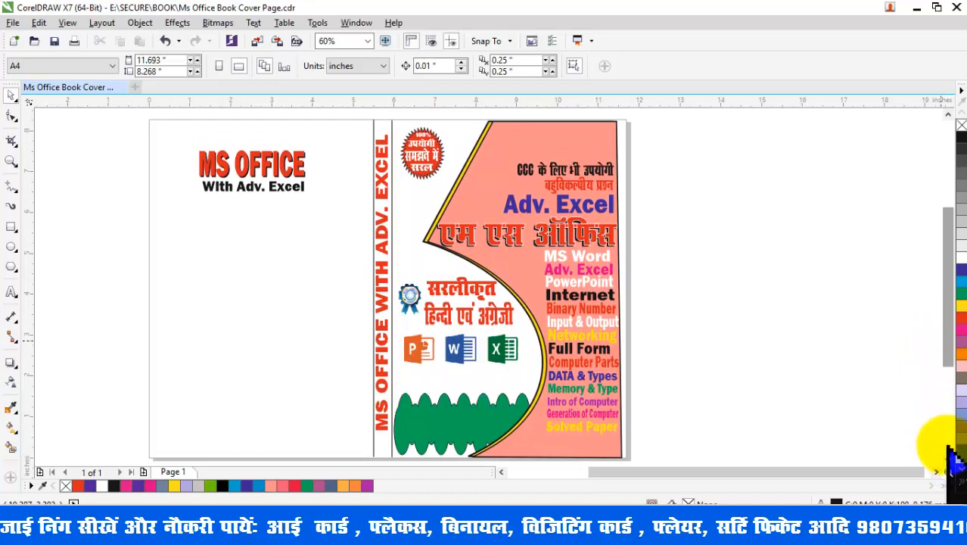
Step: Pan across so the front cover sits beside a large empty area of the workspace
click(938, 471)
click(938, 472)
click(938, 472)
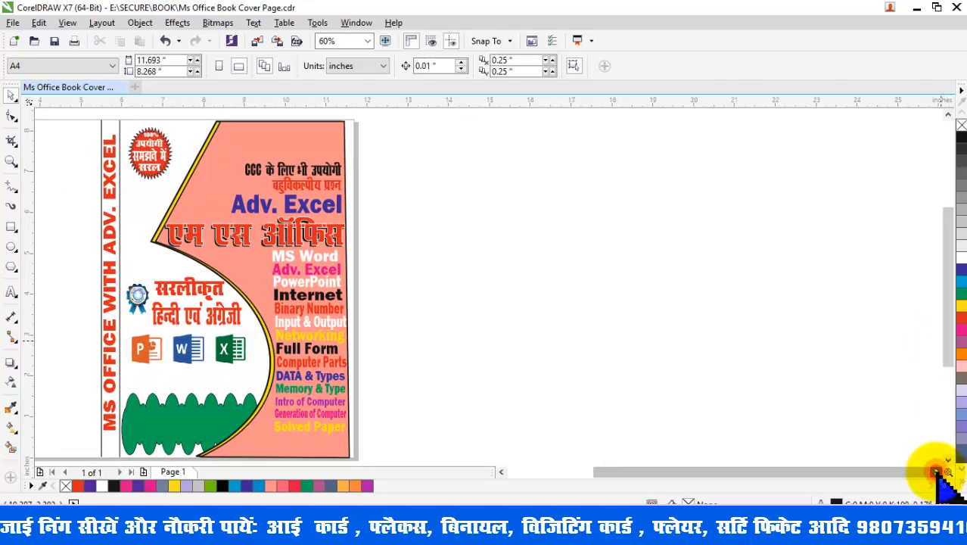
click(938, 471)
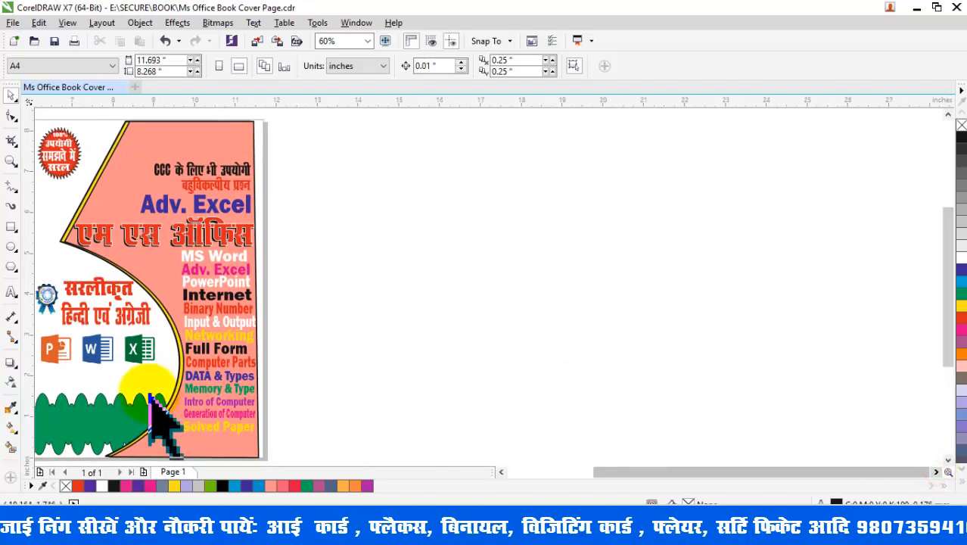
drag(683, 474, 921, 479)
click(938, 471)
click(939, 471)
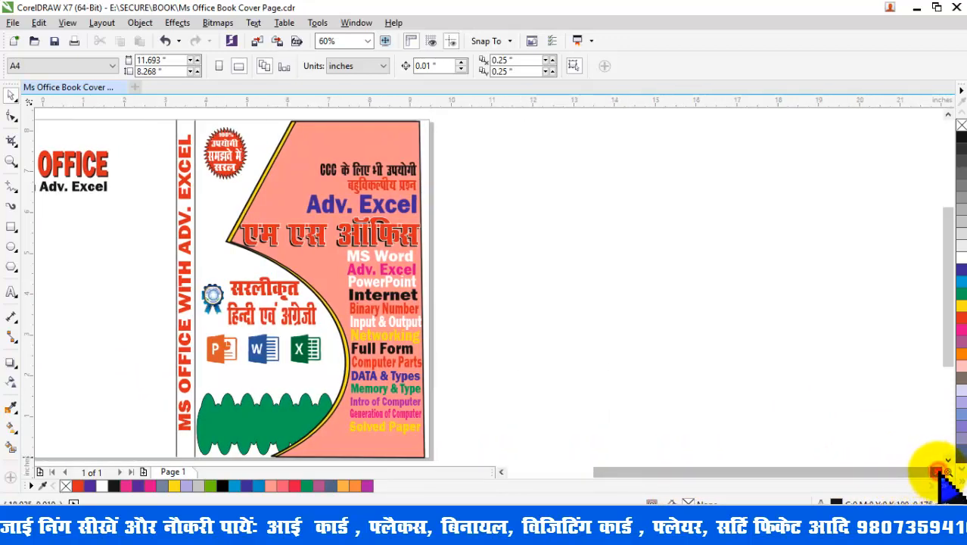
click(938, 472)
click(939, 472)
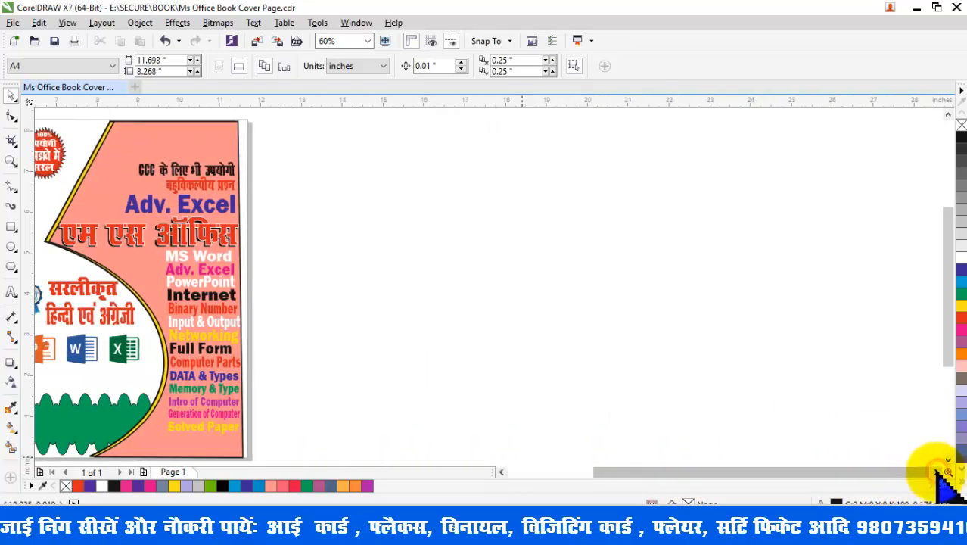
click(501, 471)
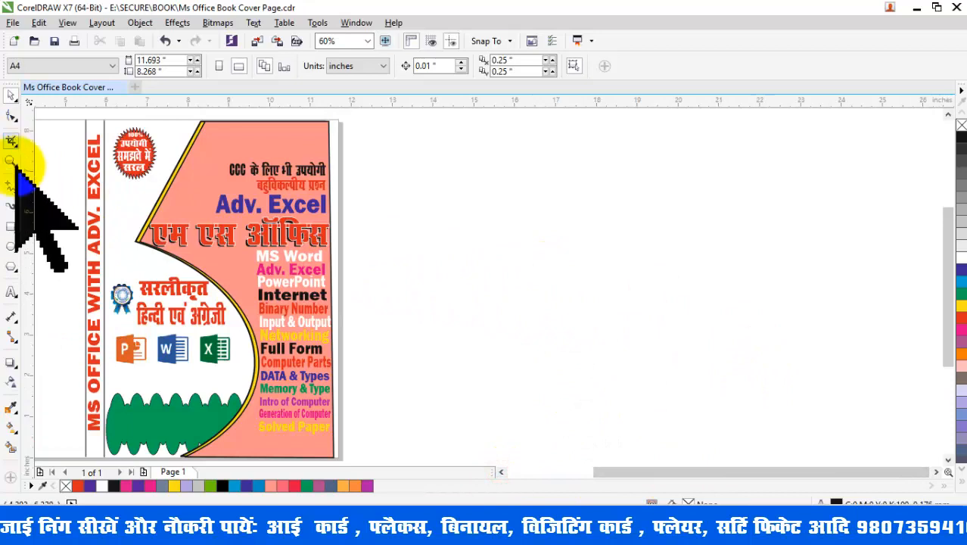
Step: Draw a rectangle about 5.62 × 8.26 in over the front cover and move it to the empty area beside the page
click(11, 225)
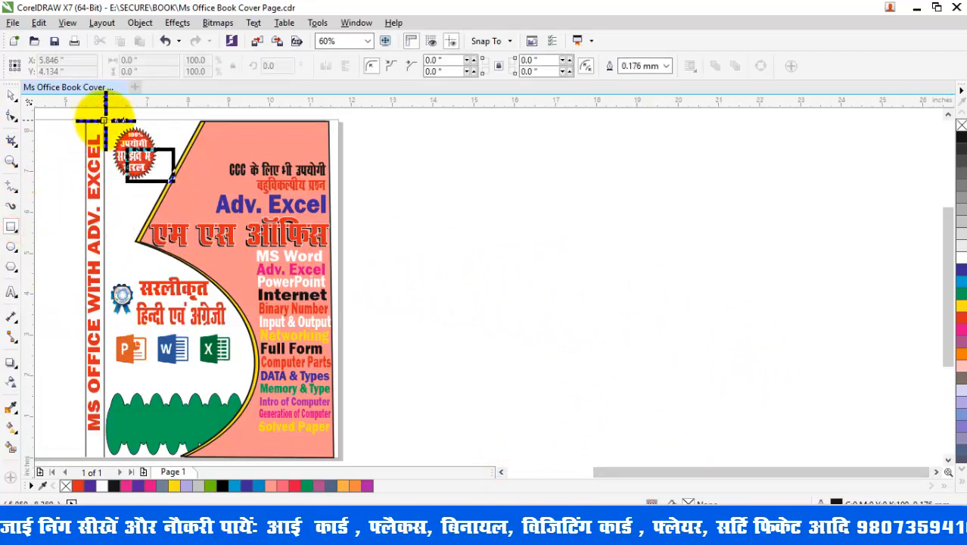
drag(105, 119, 329, 413)
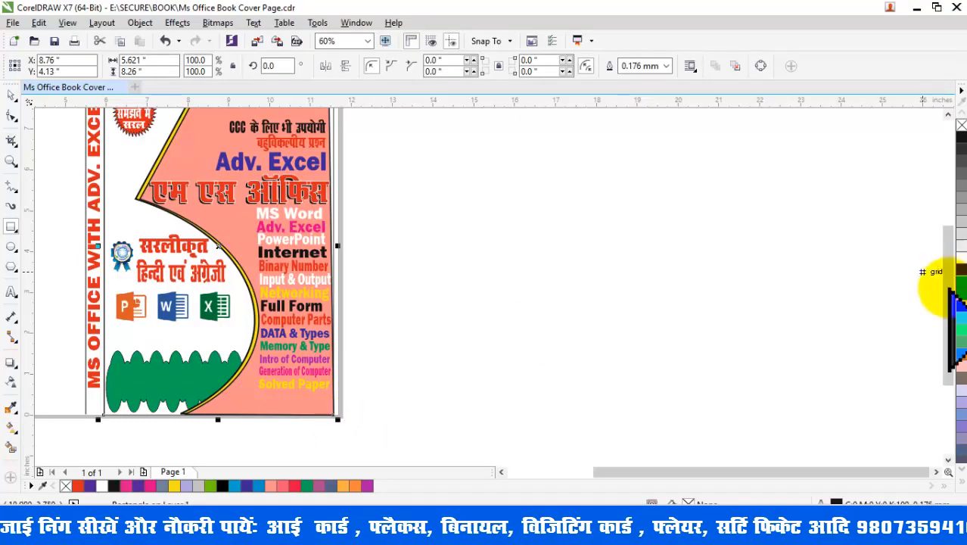
mouse_move(944, 262)
mouse_down()
mouse_move(947, 229)
mouse_move(946, 248)
mouse_up()
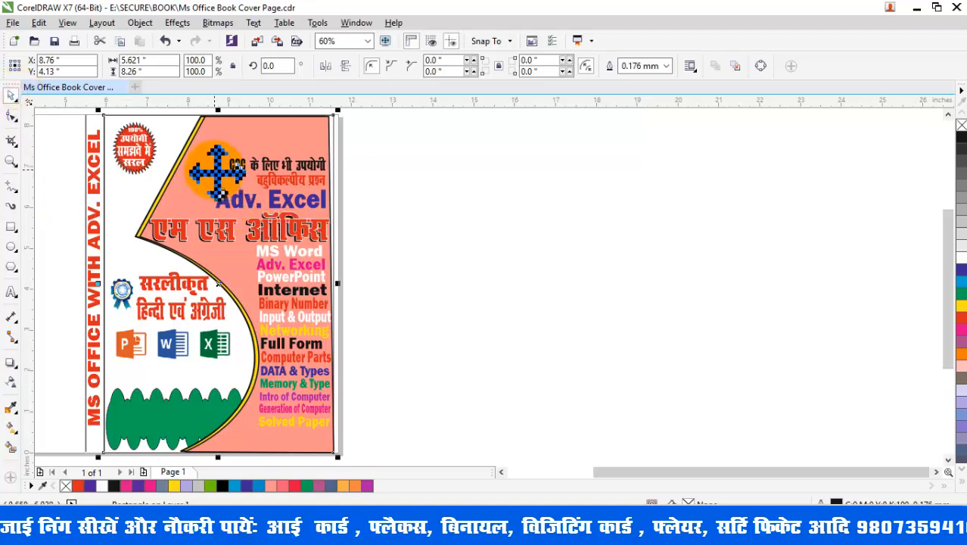
drag(218, 173, 555, 172)
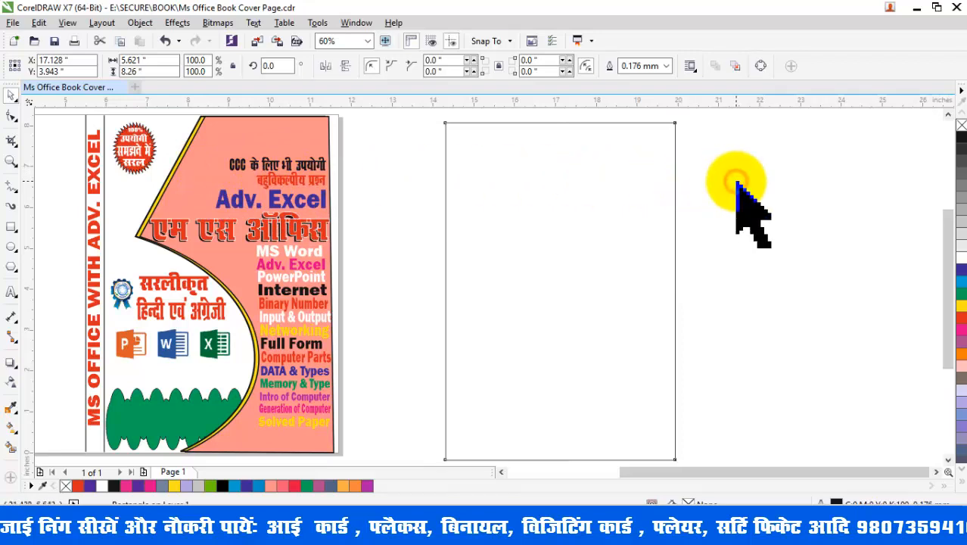
Step: Place a new text object beside the blank rectangle reading "CCC" in the Impact font
click(290, 165)
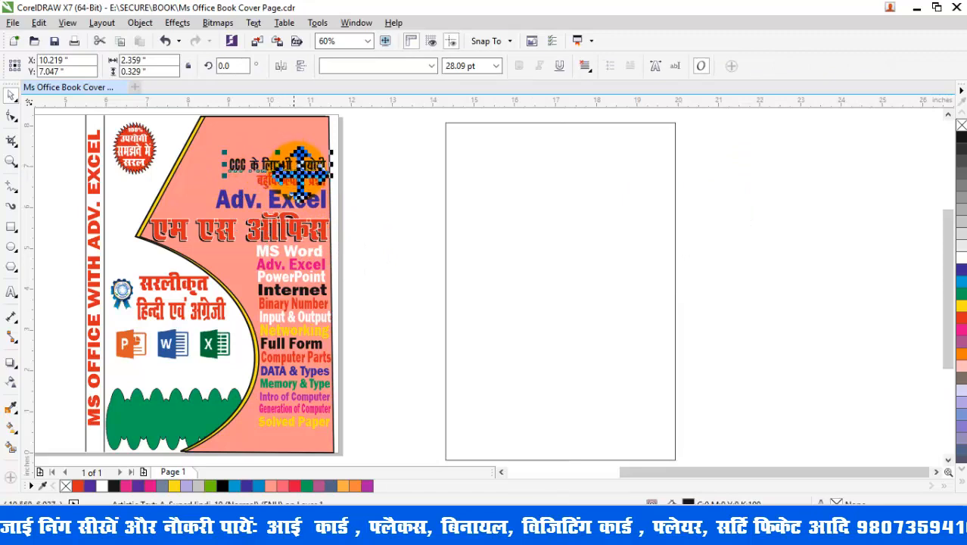
click(764, 187)
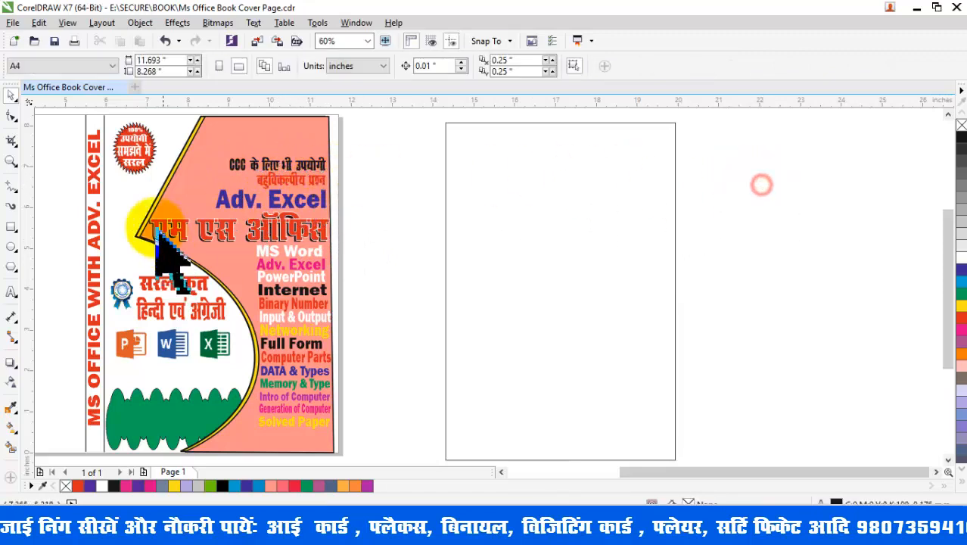
click(10, 291)
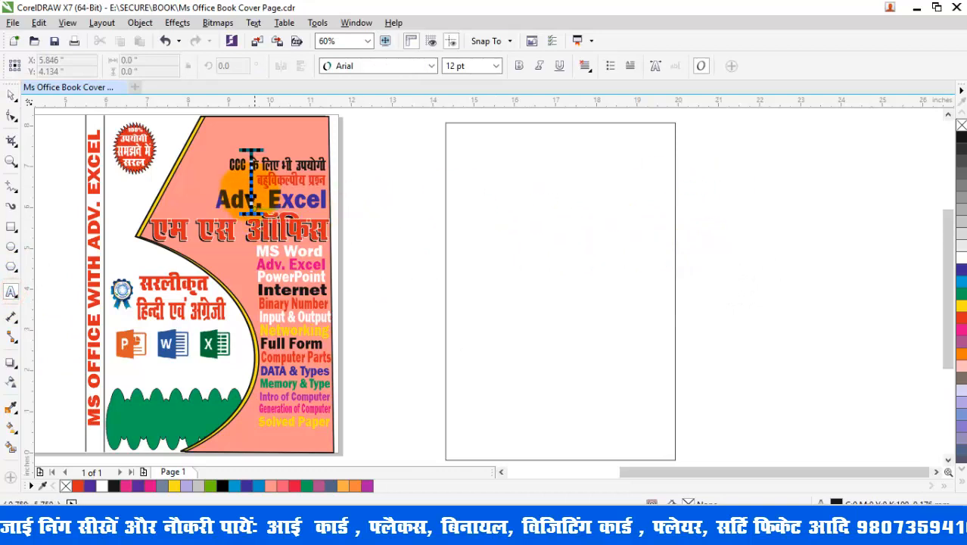
click(724, 176)
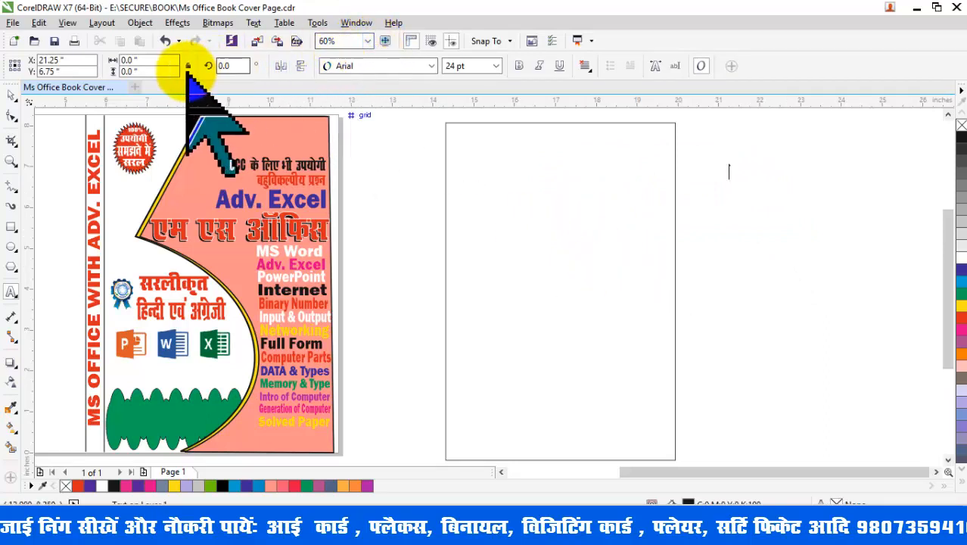
click(431, 66)
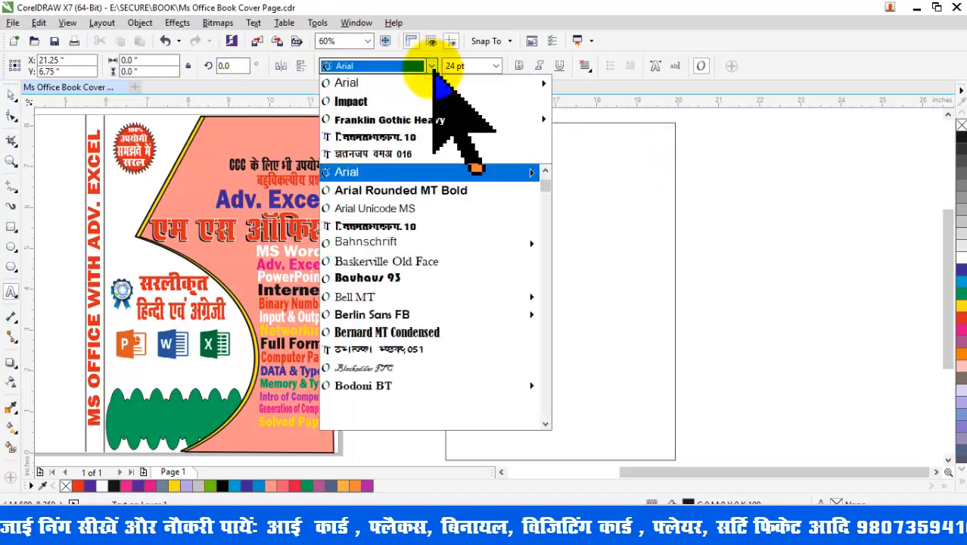
click(395, 137)
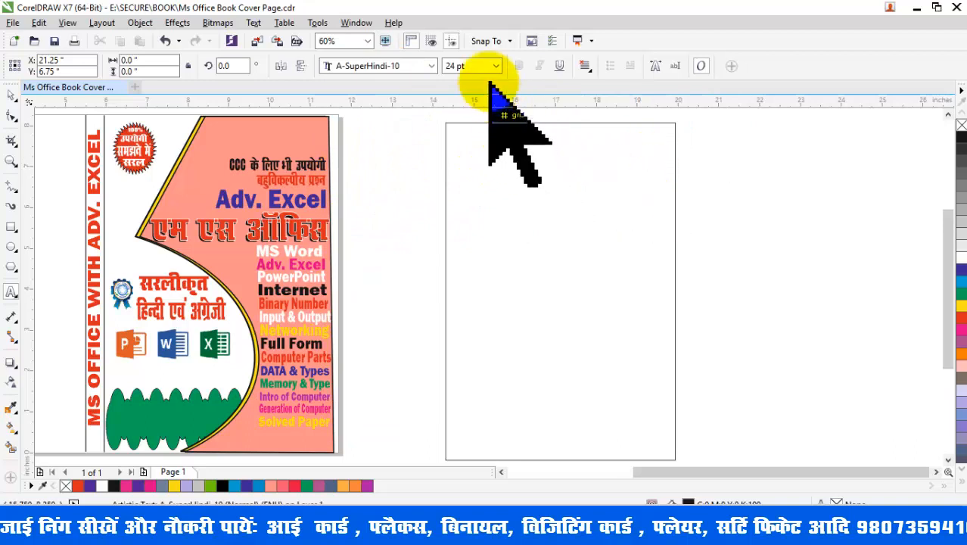
click(431, 67)
click(414, 119)
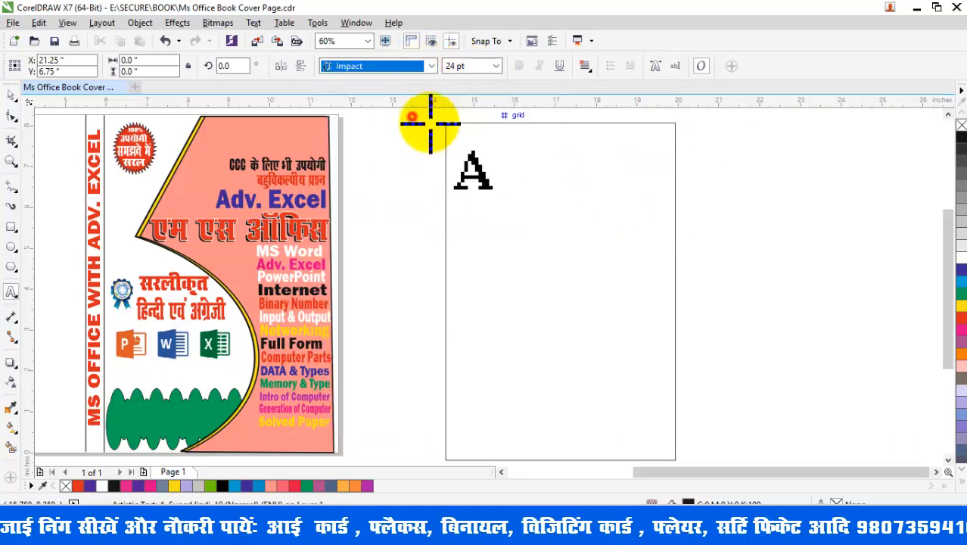
key(ctrl+space)
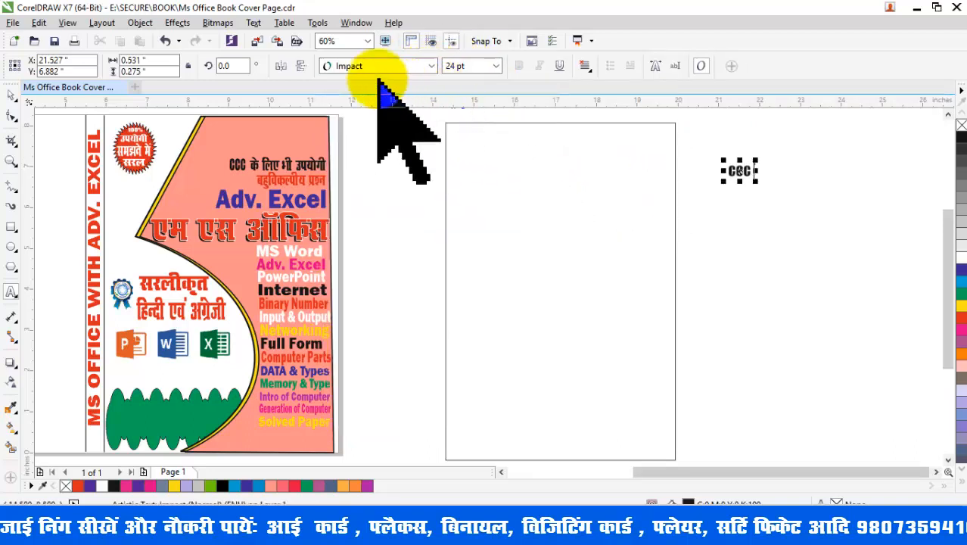
Step: Continue the text with "के लिए भी उपयोगी" in the A-SuperHindi-10 font and select the whole text object
click(431, 66)
click(414, 101)
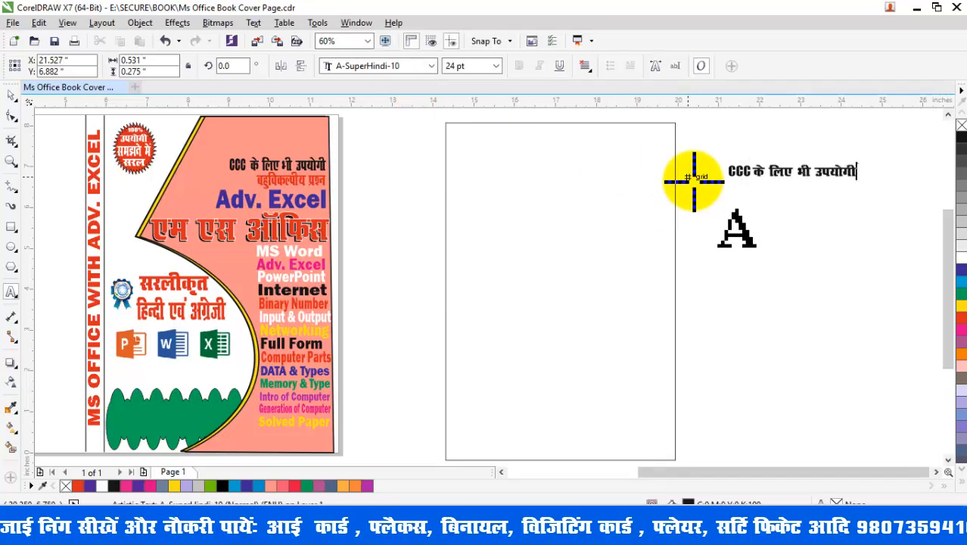
click(11, 93)
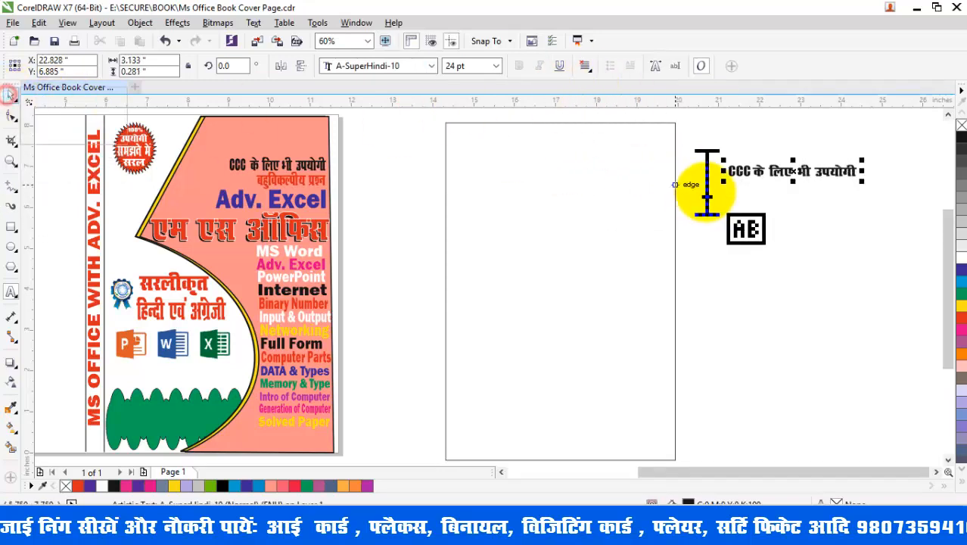
click(795, 167)
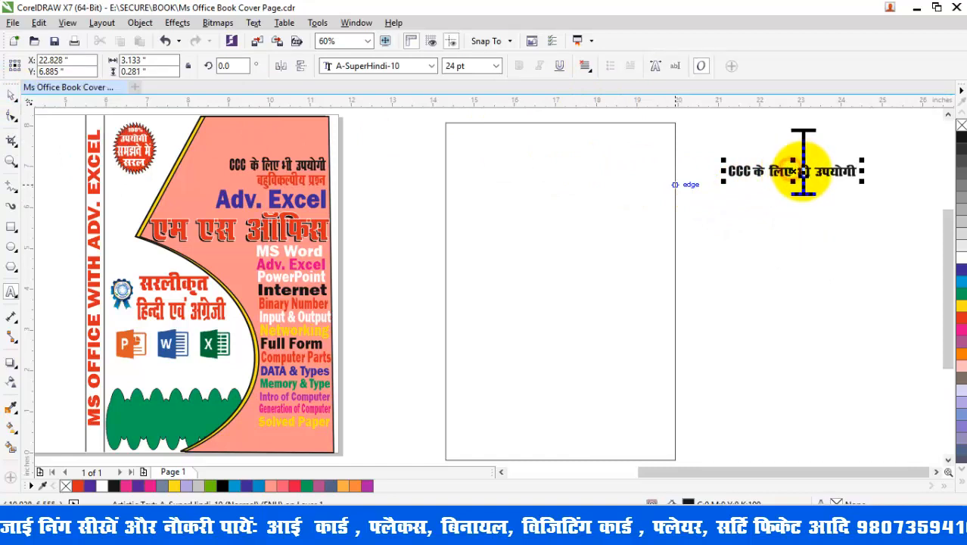
click(14, 93)
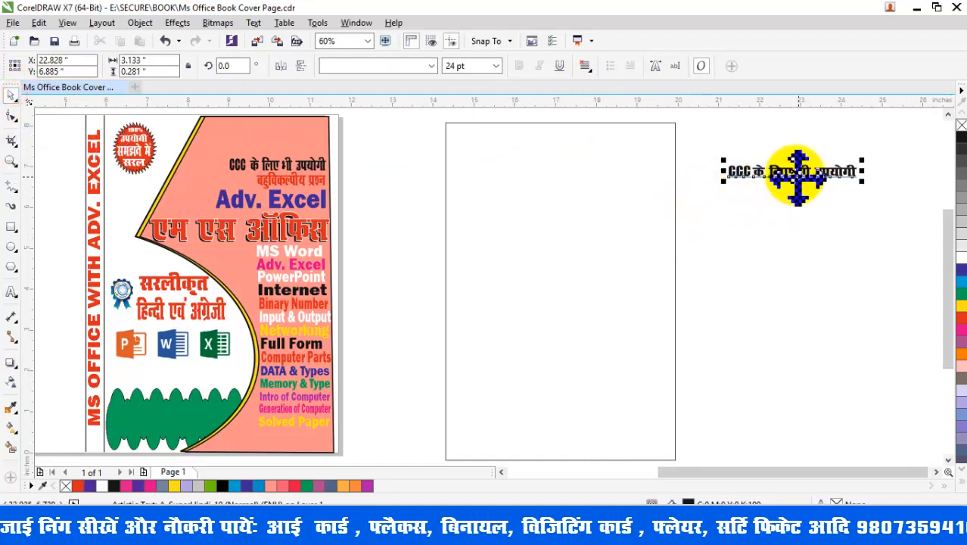
Step: Move the Hindi text up near the blank rectangle's upper corner and enlarge it to about 4.07 in wide
drag(793, 173, 759, 146)
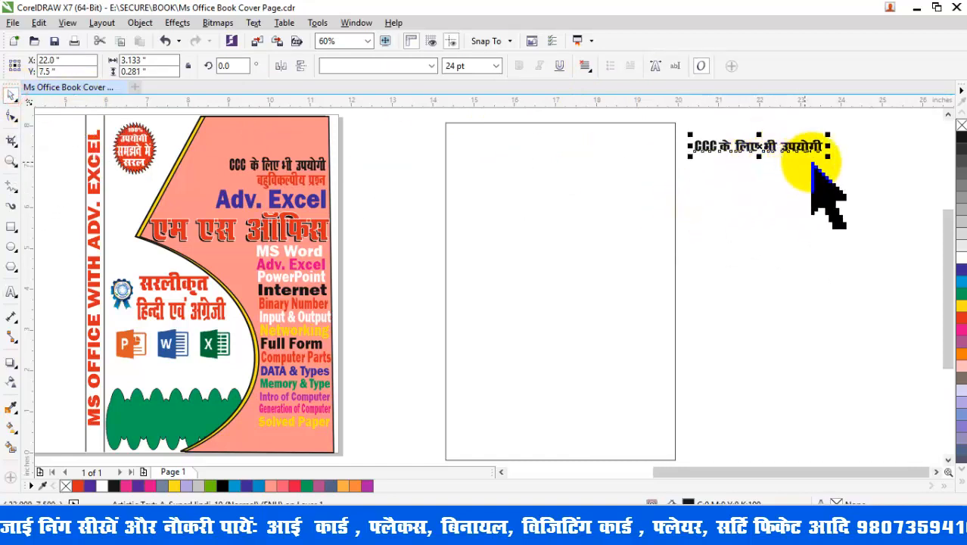
drag(827, 155, 867, 160)
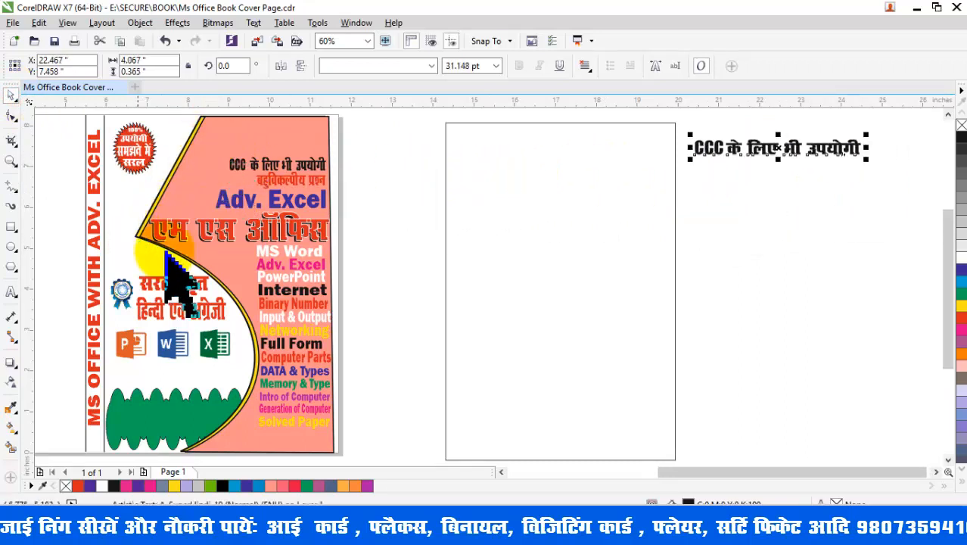
click(759, 313)
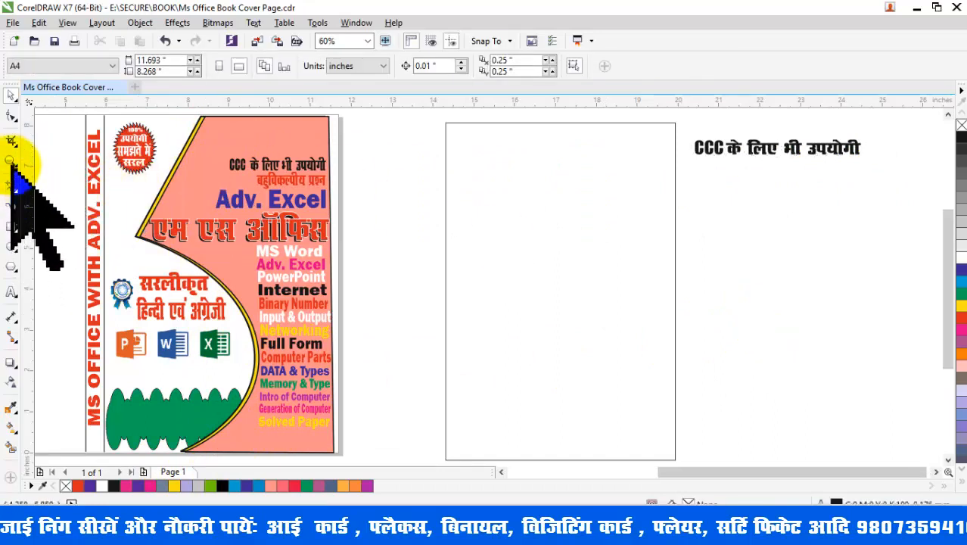
Step: Draw a closed five-corner outline about 3.44 × 8.29 in with the Pen tool, following the blank rectangle's top, right and bottom edges
click(12, 117)
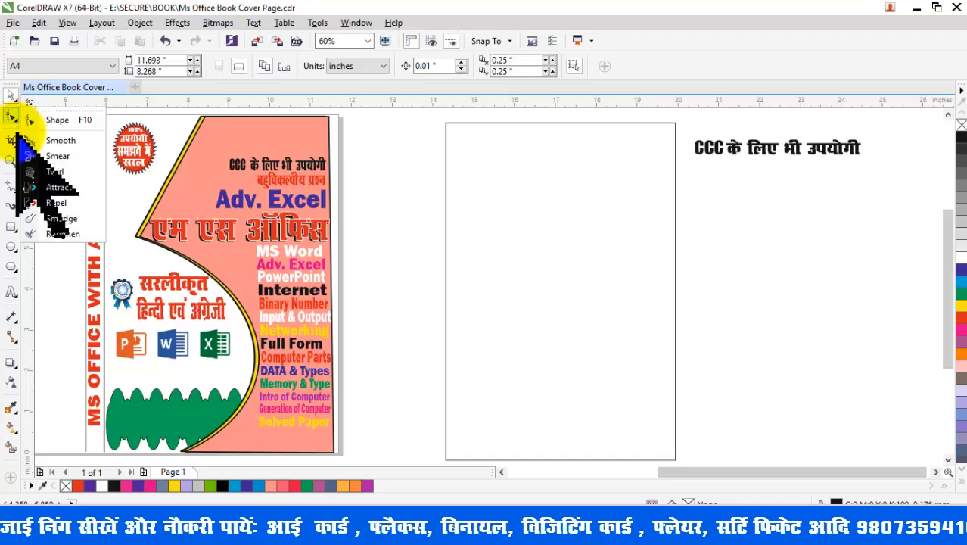
click(12, 141)
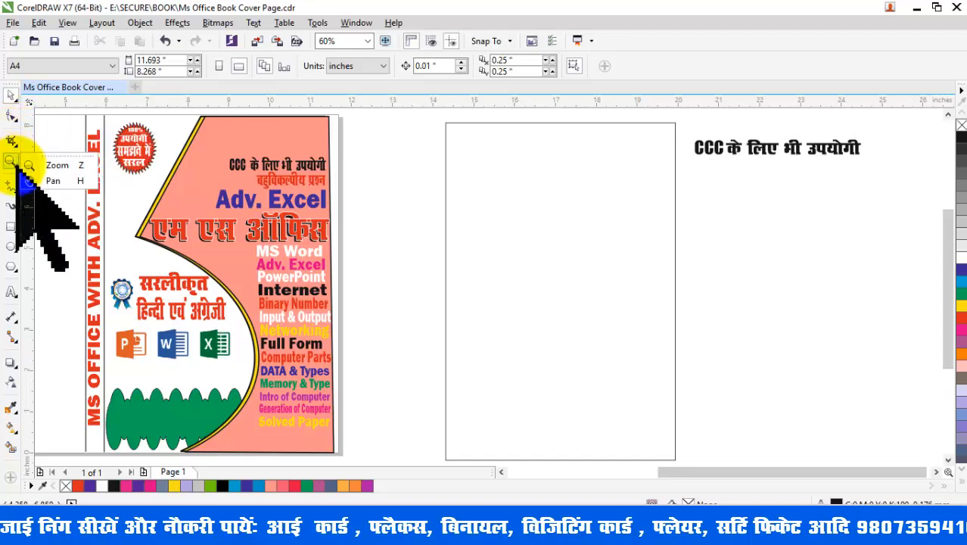
click(12, 186)
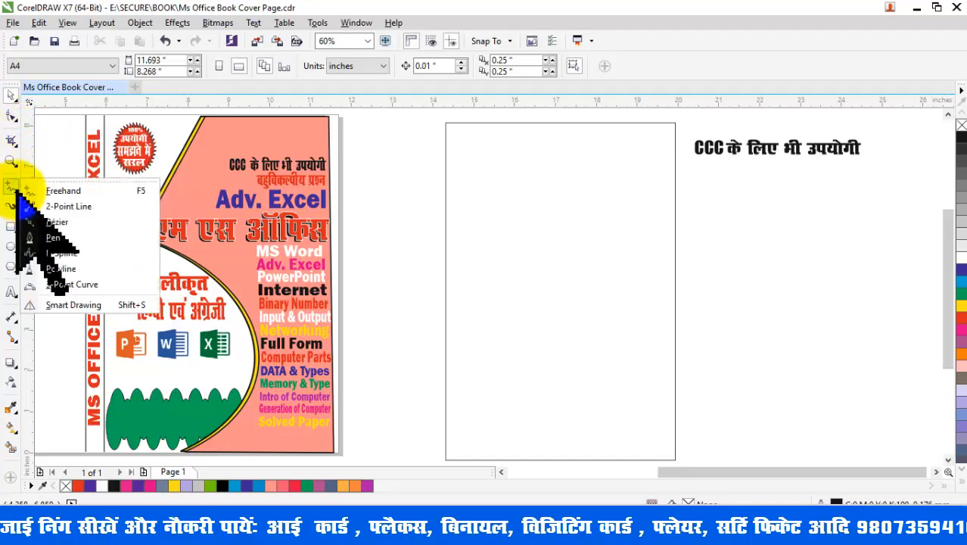
click(73, 238)
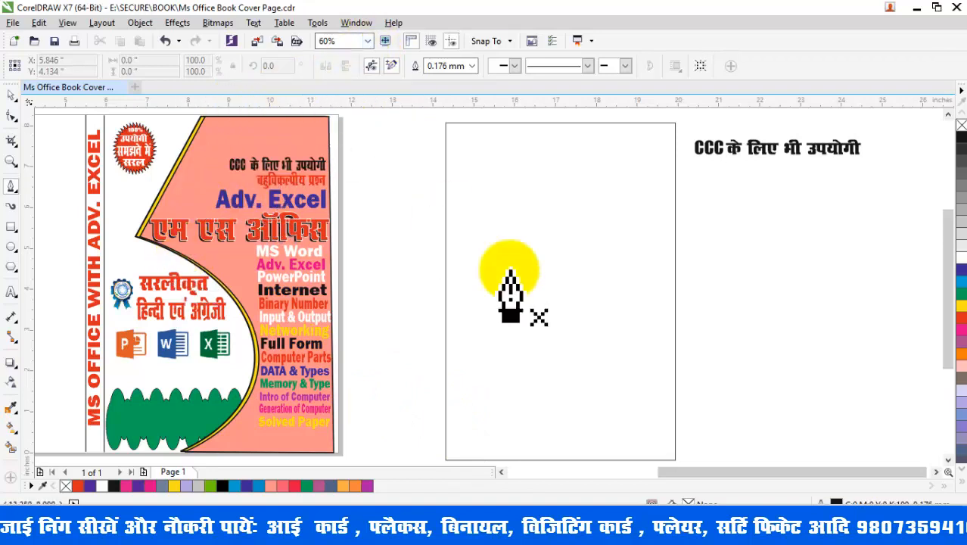
click(535, 216)
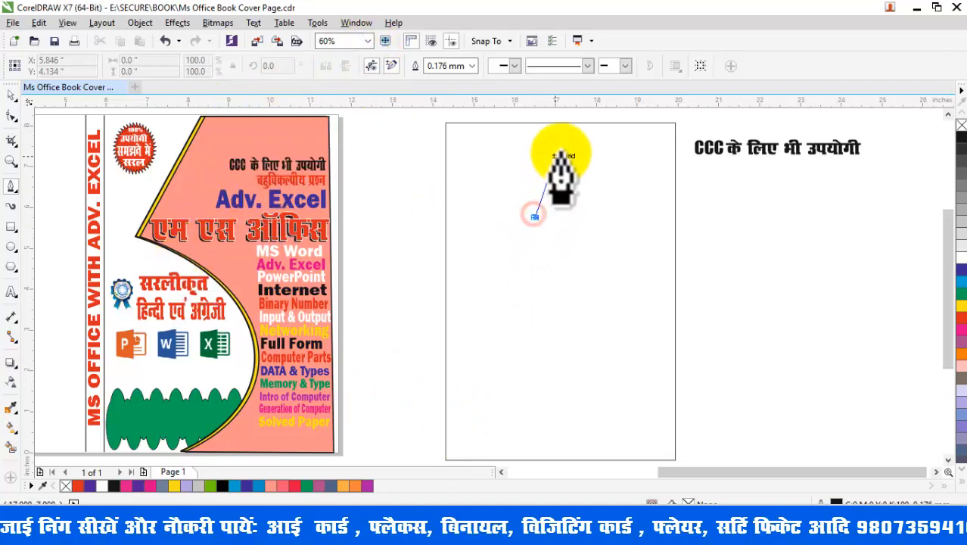
click(577, 118)
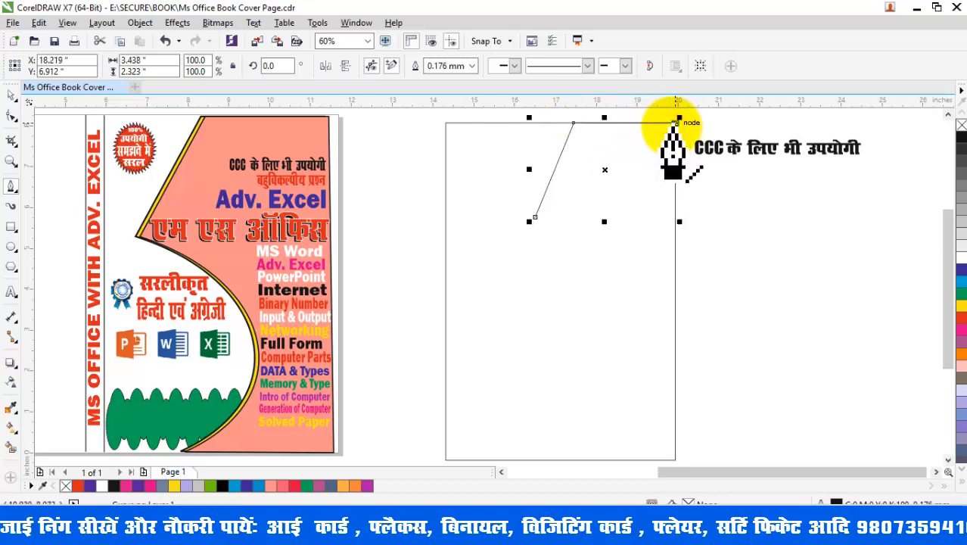
drag(675, 122, 675, 161)
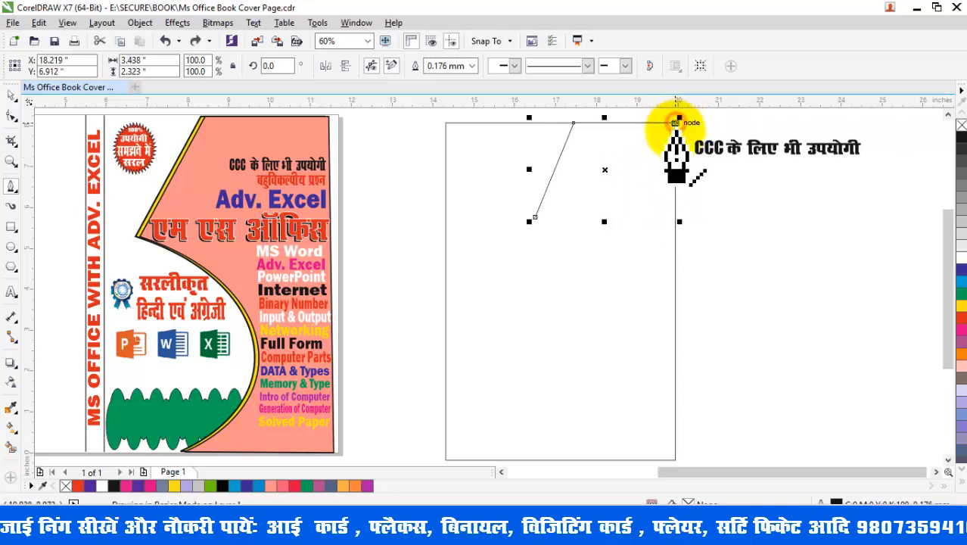
drag(676, 123, 675, 140)
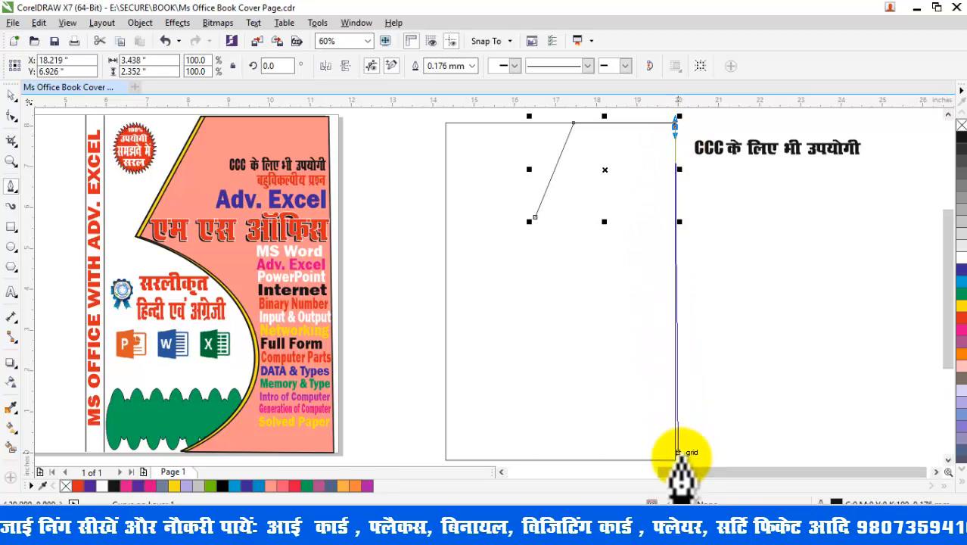
click(676, 460)
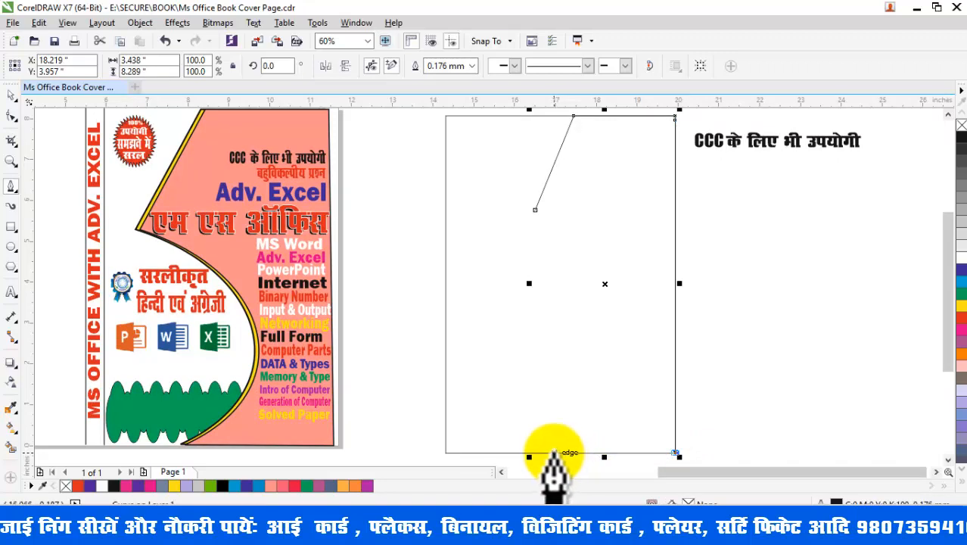
click(553, 451)
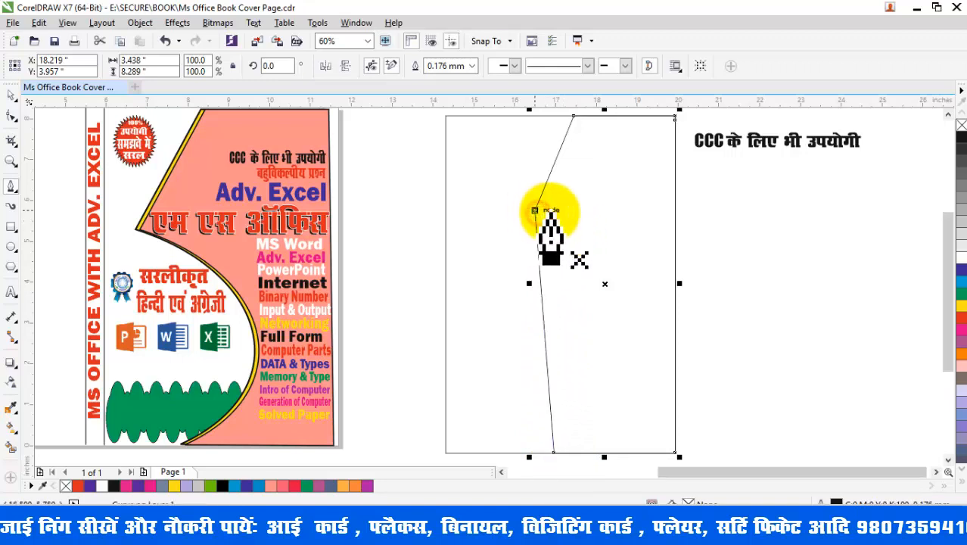
click(535, 209)
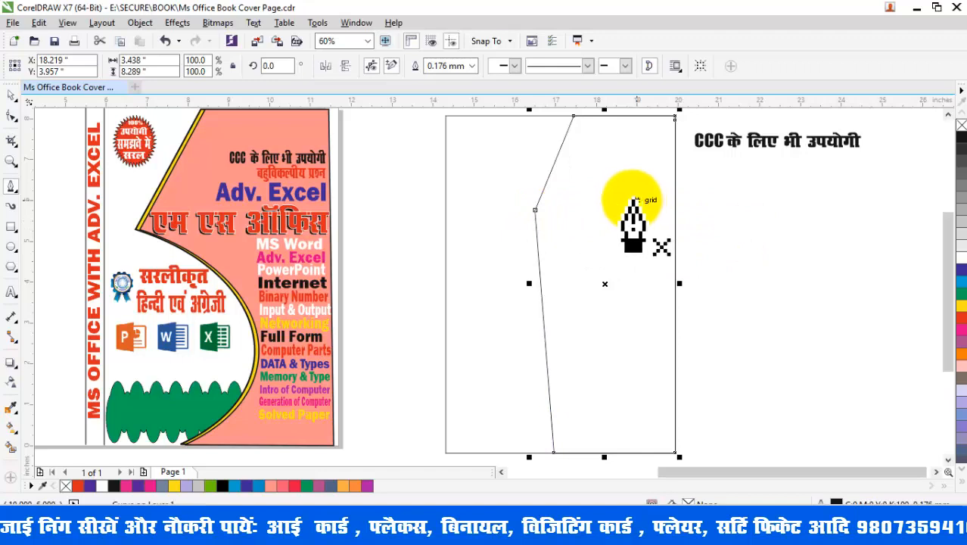
Step: Move the 5.62 × 8.26 in rectangle clear of the pen-drawn outline into the empty area to its right
click(12, 95)
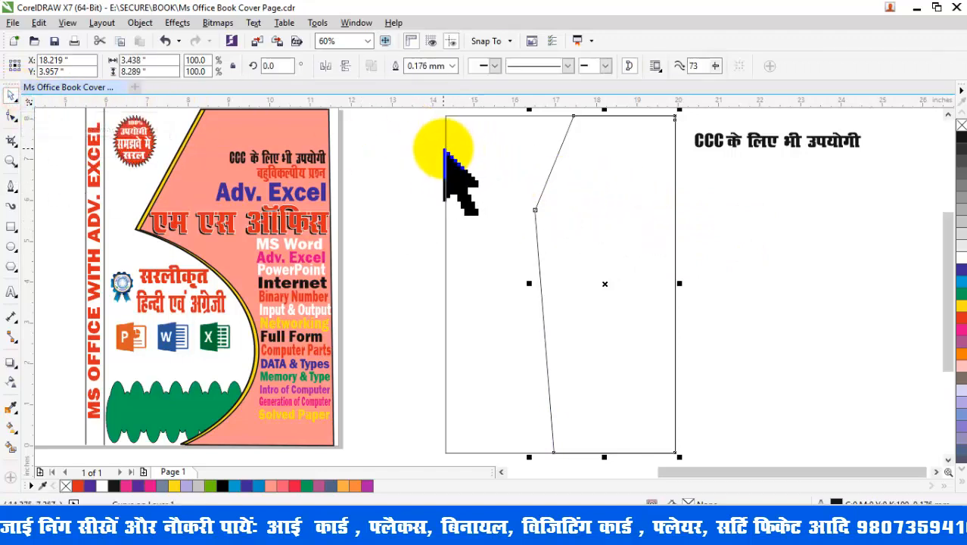
click(446, 149)
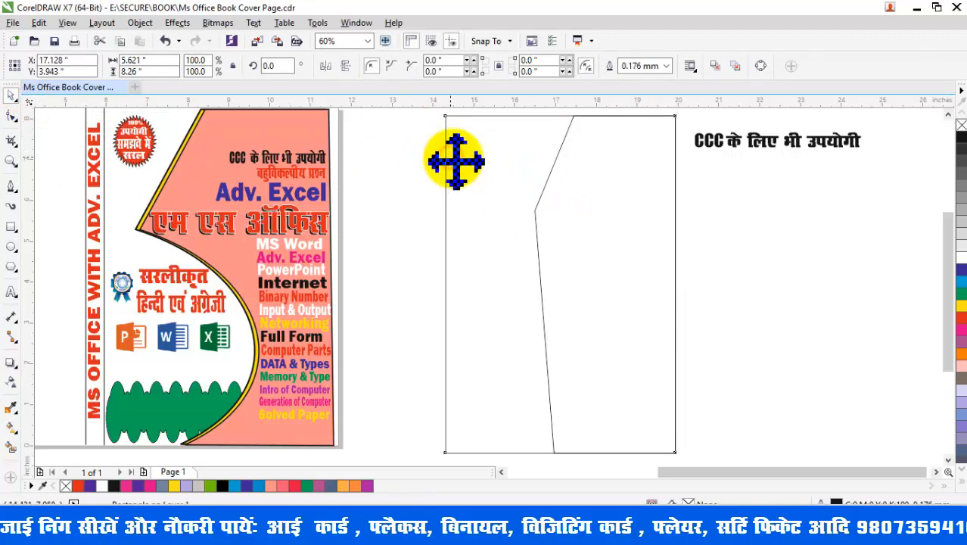
drag(455, 160, 762, 162)
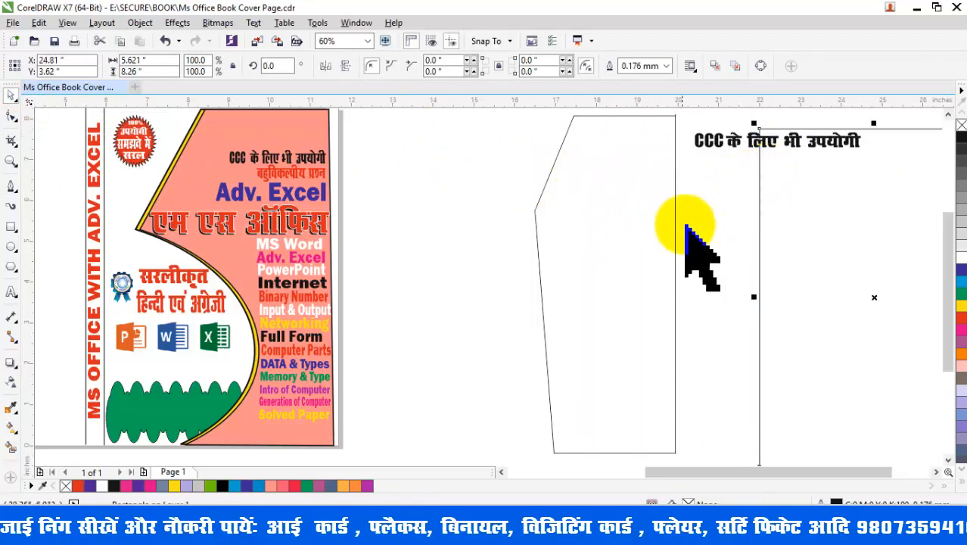
Step: Convert the outline's long lower-left edge to a curve and bend it inward like the original cover's background shape
drag(529, 115, 715, 415)
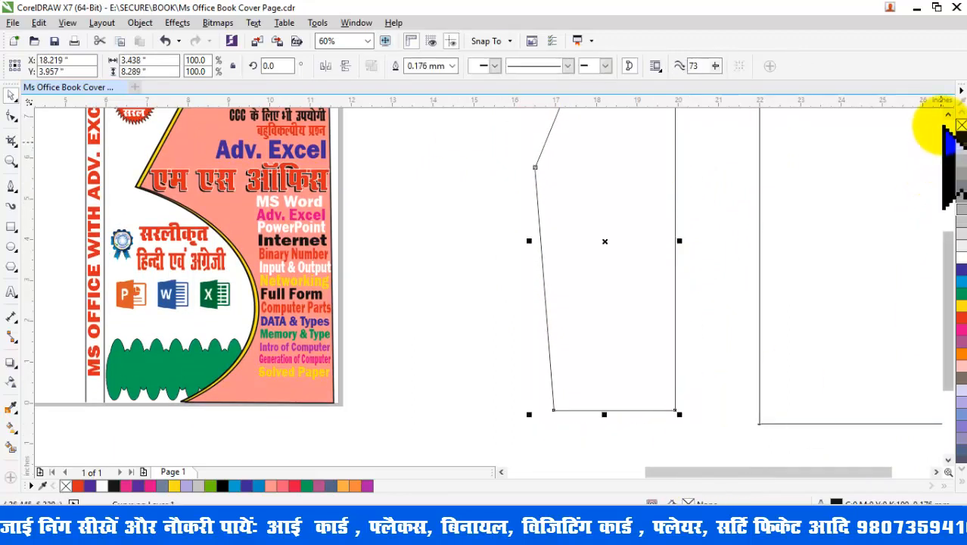
scroll(944, 126, up, 3)
right_click(625, 202)
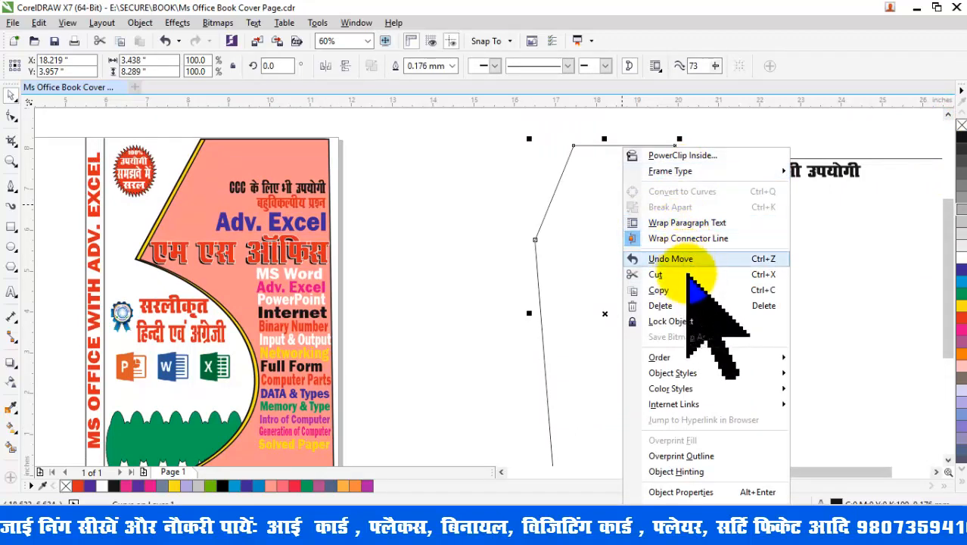
click(442, 261)
scroll(944, 231, down, 2)
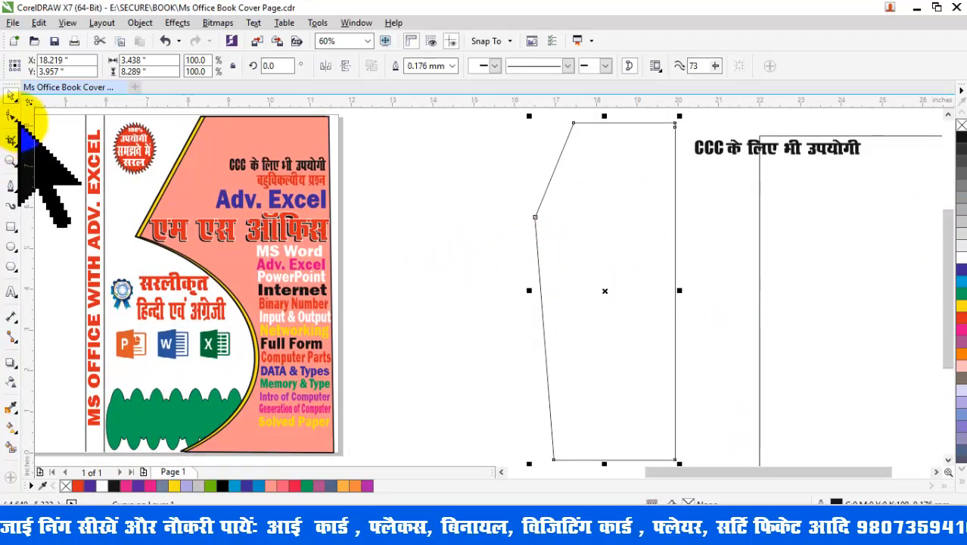
click(14, 119)
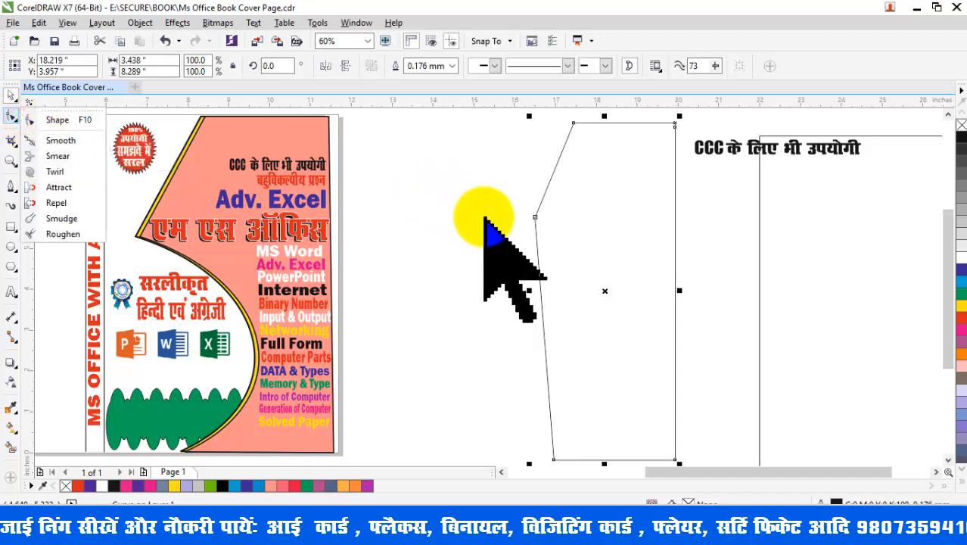
click(68, 120)
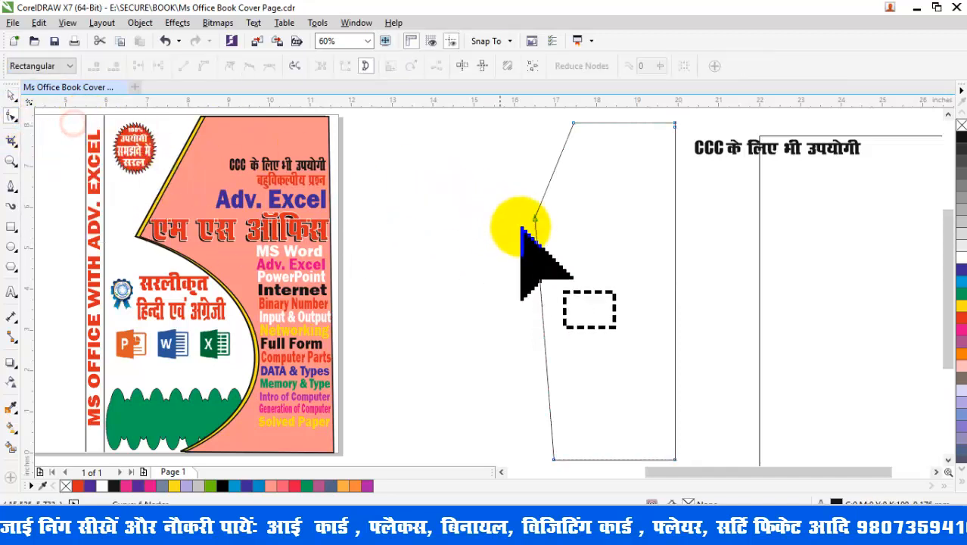
right_click(543, 313)
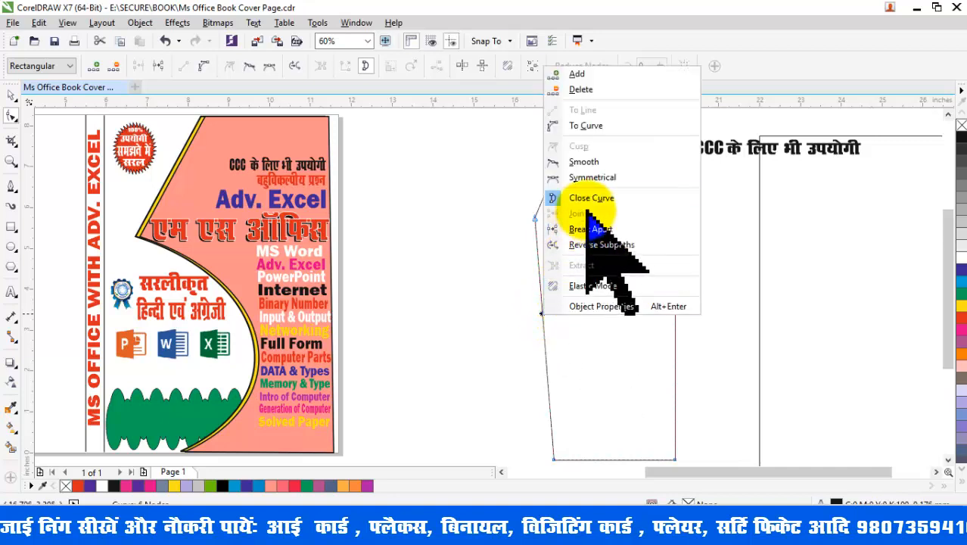
click(587, 126)
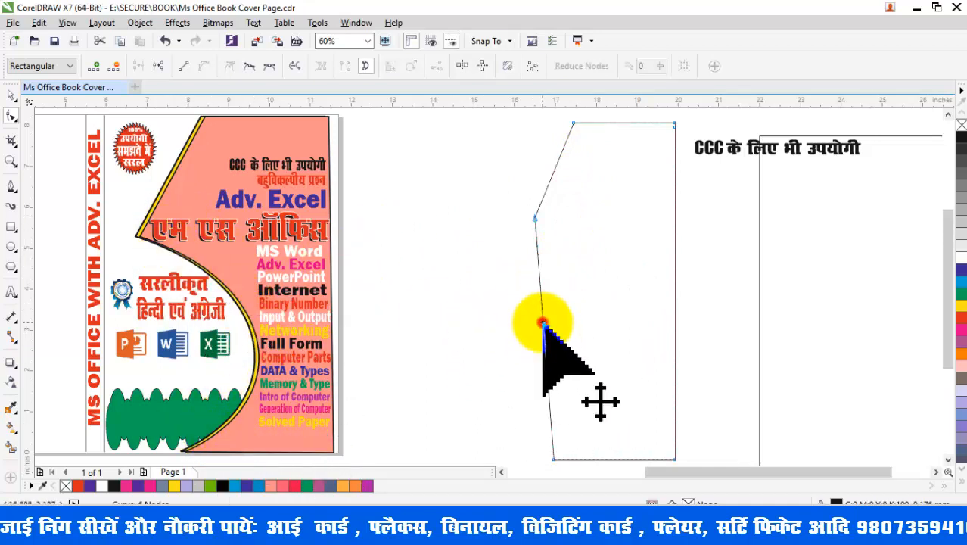
drag(543, 323, 622, 318)
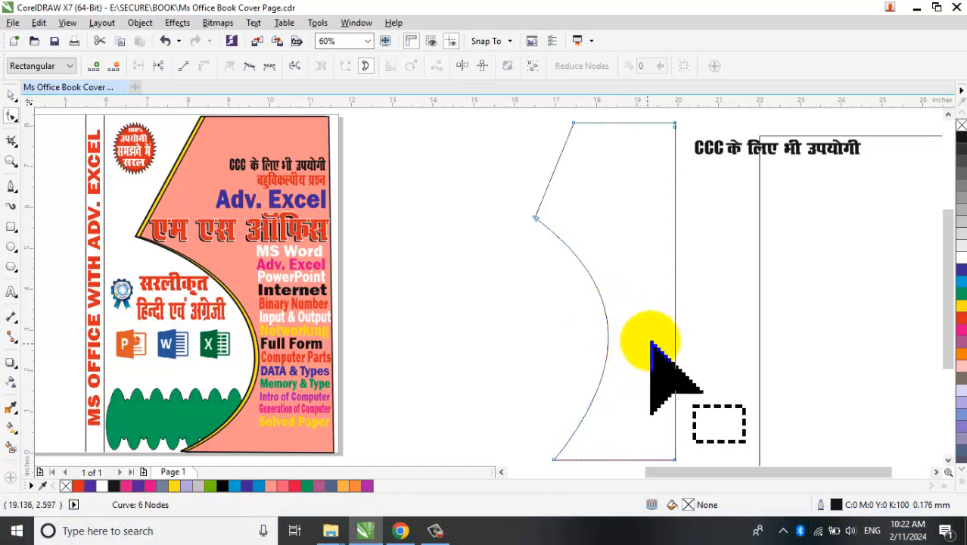
Step: Try moving the corner node where the slanted edge meets the curve, and undo the move
click(534, 217)
drag(534, 218, 534, 248)
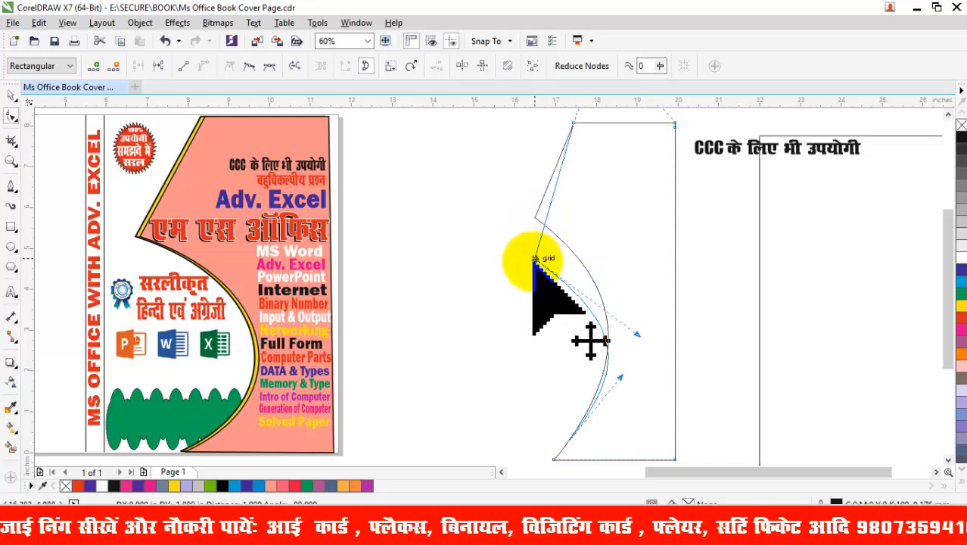
drag(535, 268, 576, 209)
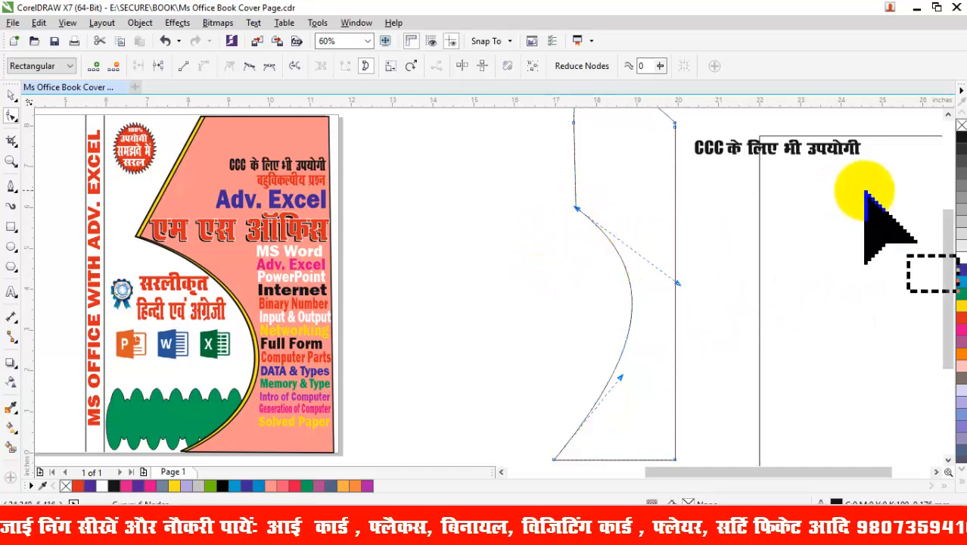
scroll(947, 251, up, 1)
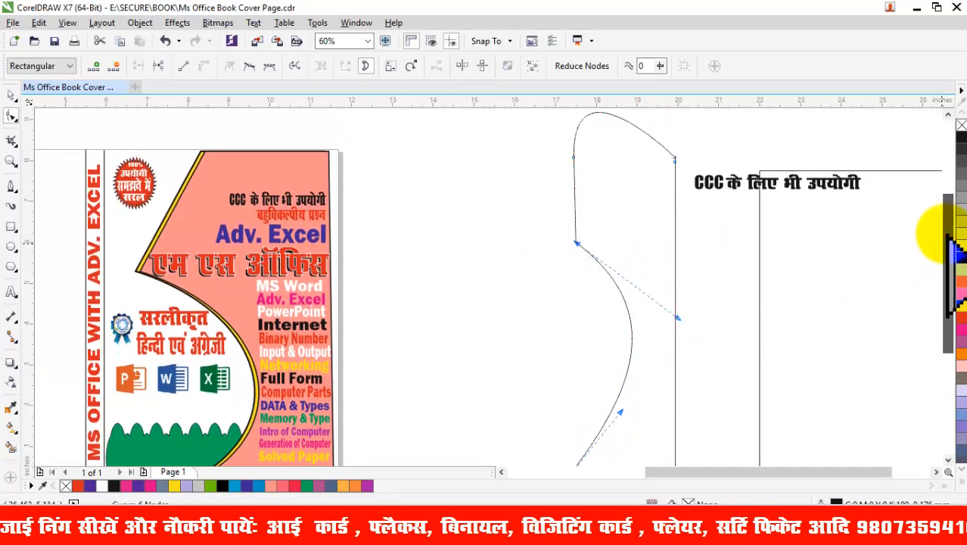
key(ctrl+z)
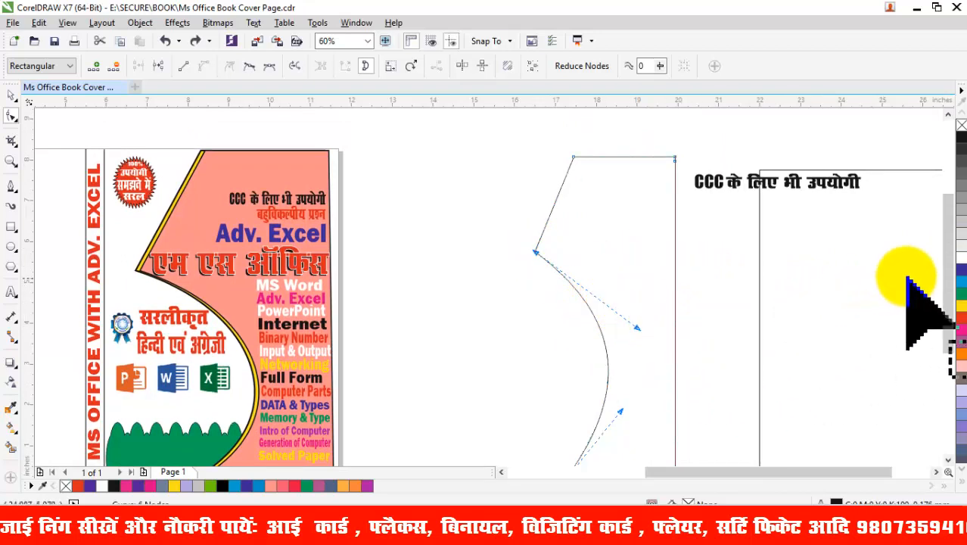
Step: Adjust the curve's two control handles and its bulge until the inward arc resembles the original cover's, and finish node editing
scroll(949, 280, down, 1)
scroll(947, 272, down, 1)
click(609, 317)
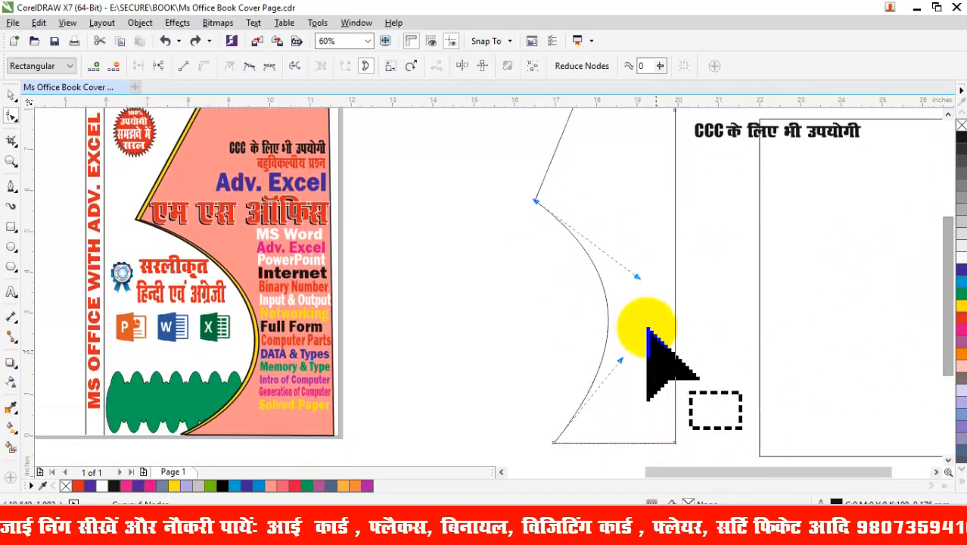
drag(645, 286, 679, 292)
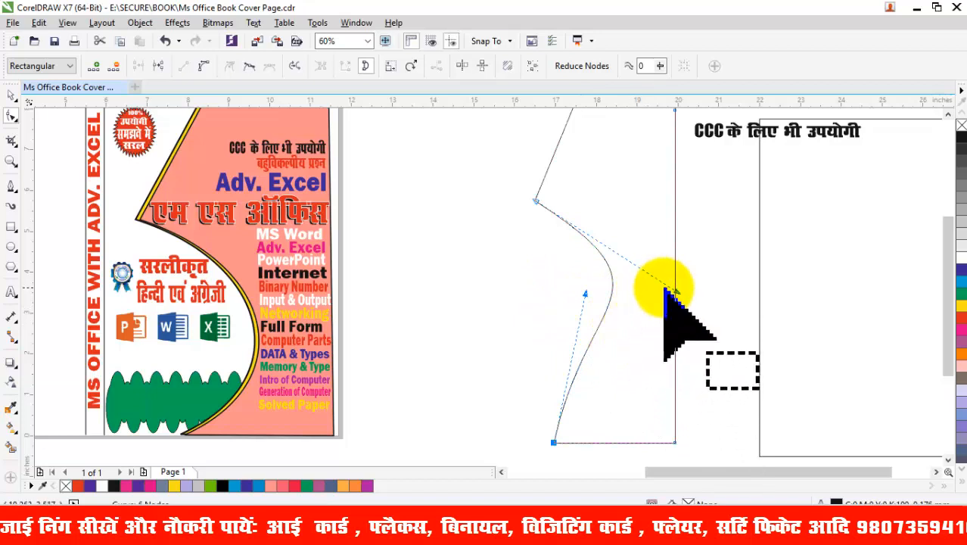
drag(674, 291, 658, 317)
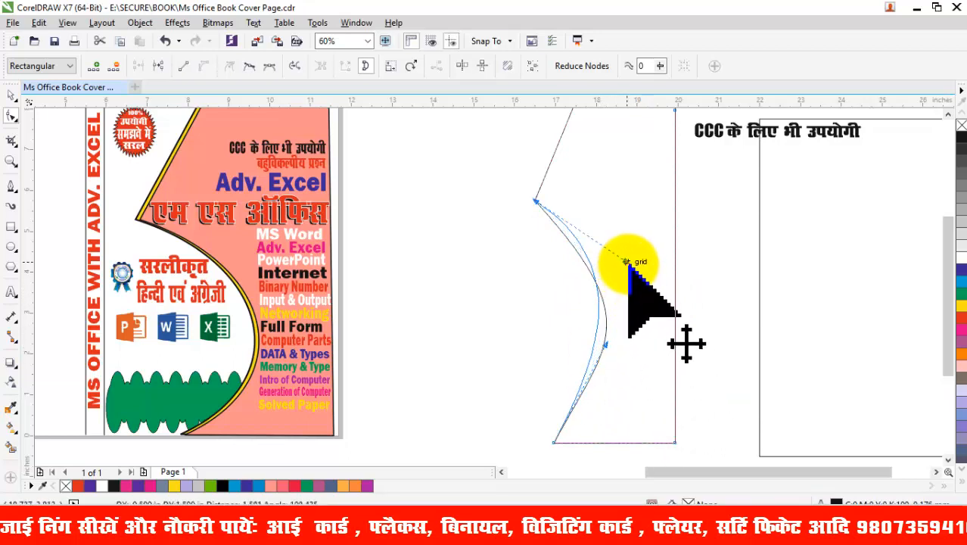
drag(628, 264, 628, 263)
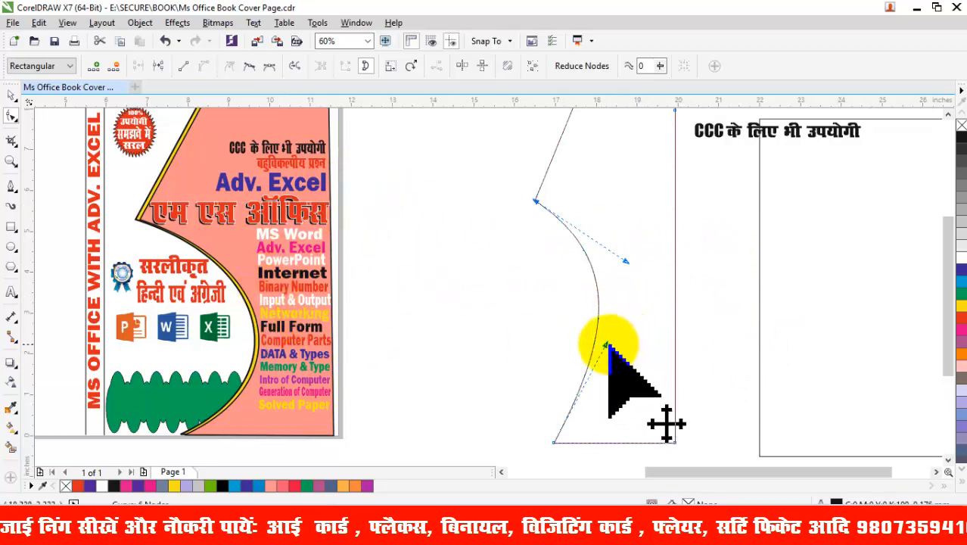
drag(607, 345, 648, 257)
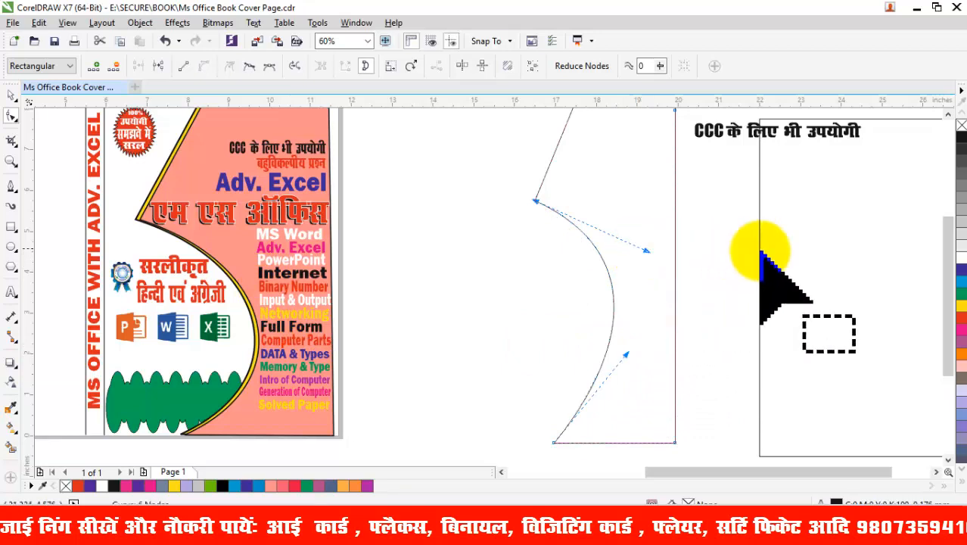
drag(937, 259, 946, 261)
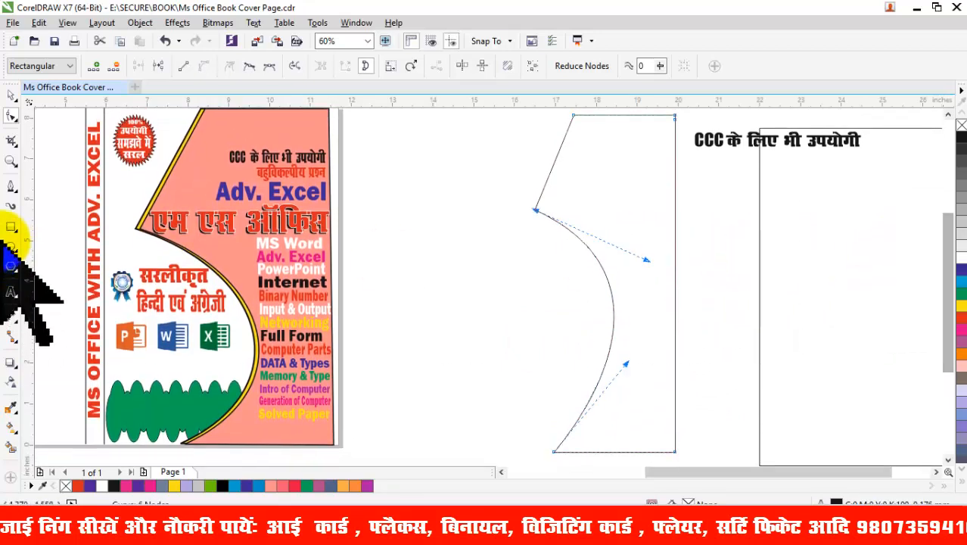
click(11, 94)
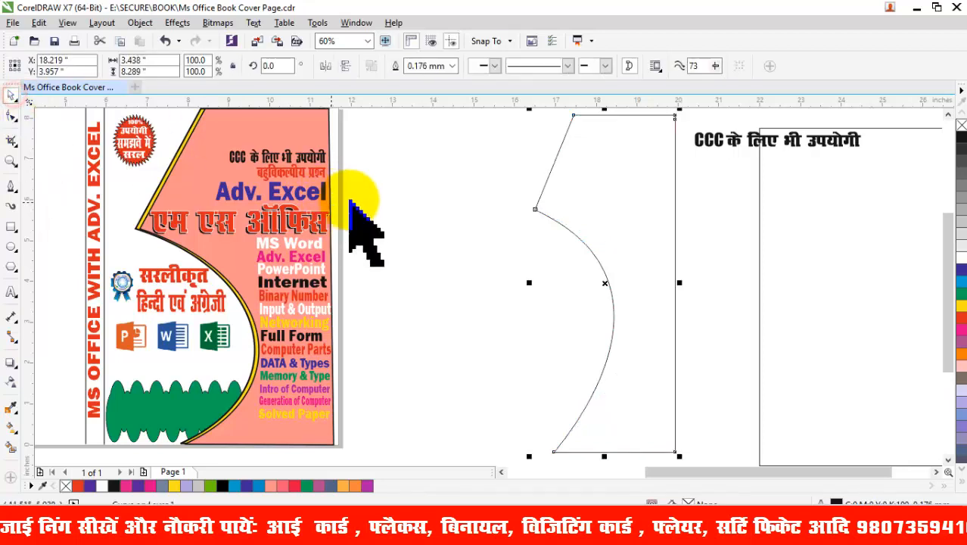
click(580, 232)
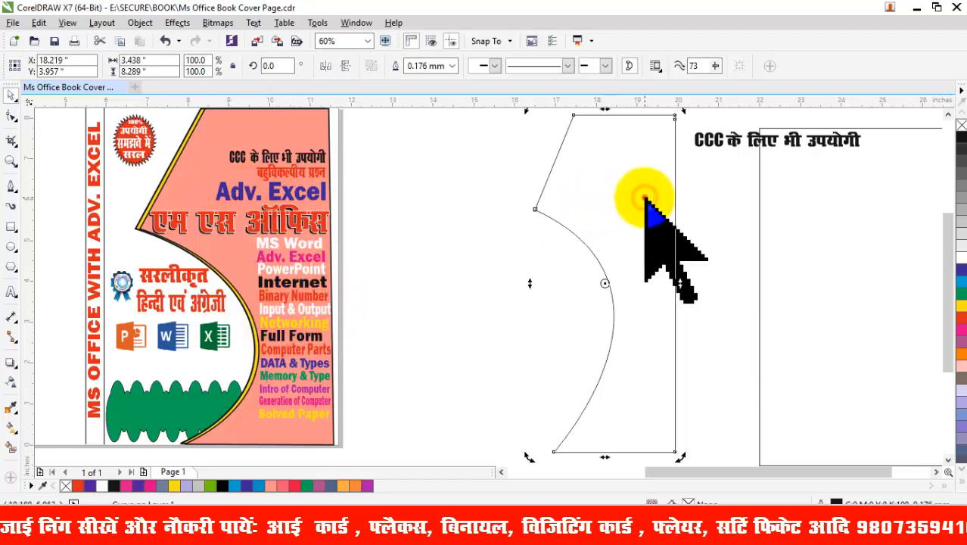
key(F10)
click(11, 95)
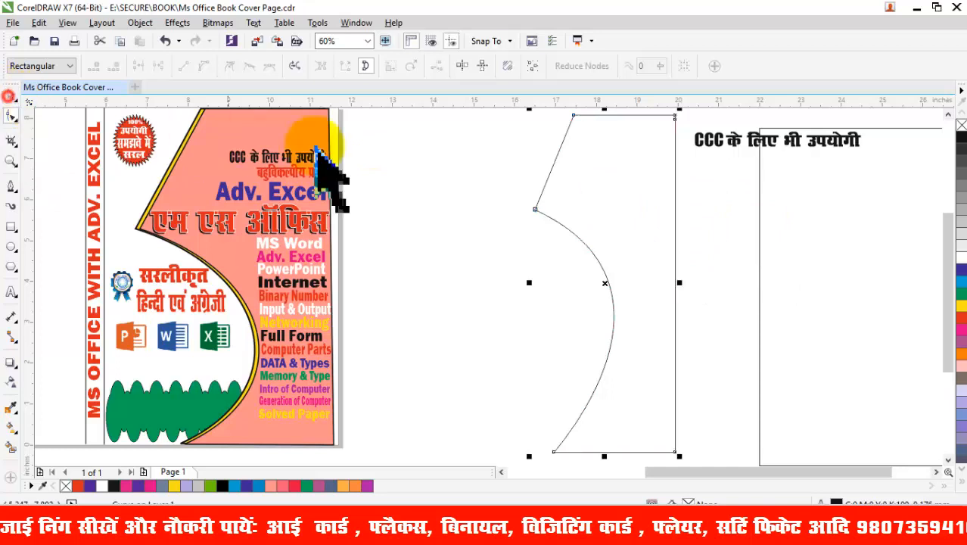
Step: Fill the curved background shape with yellow and place a duplicate of it about 2 in to its left
drag(958, 305, 577, 217)
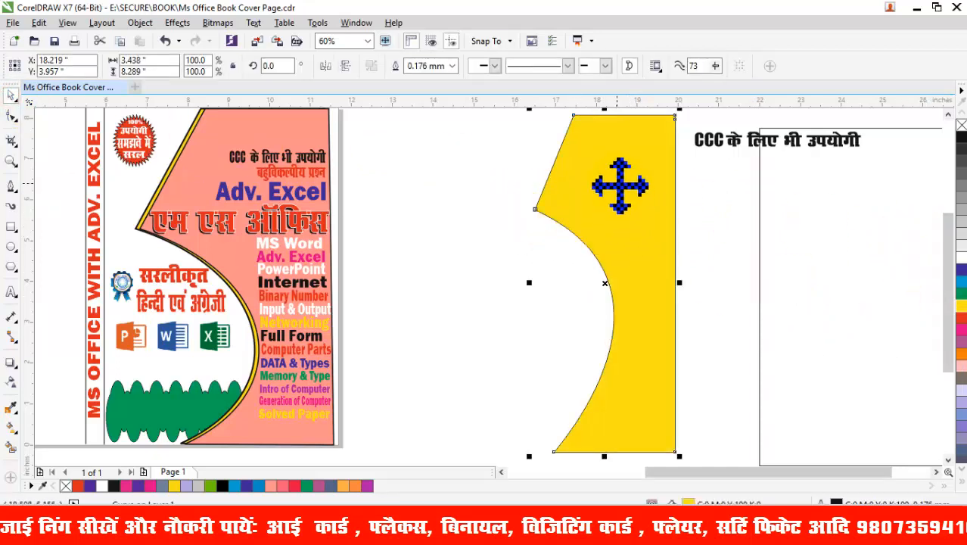
right_click(619, 185)
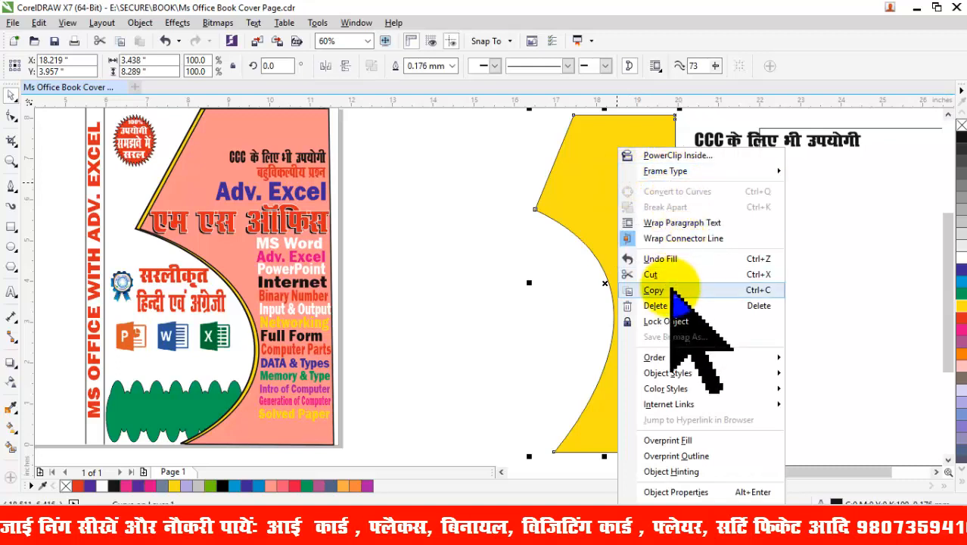
click(660, 286)
right_click(595, 200)
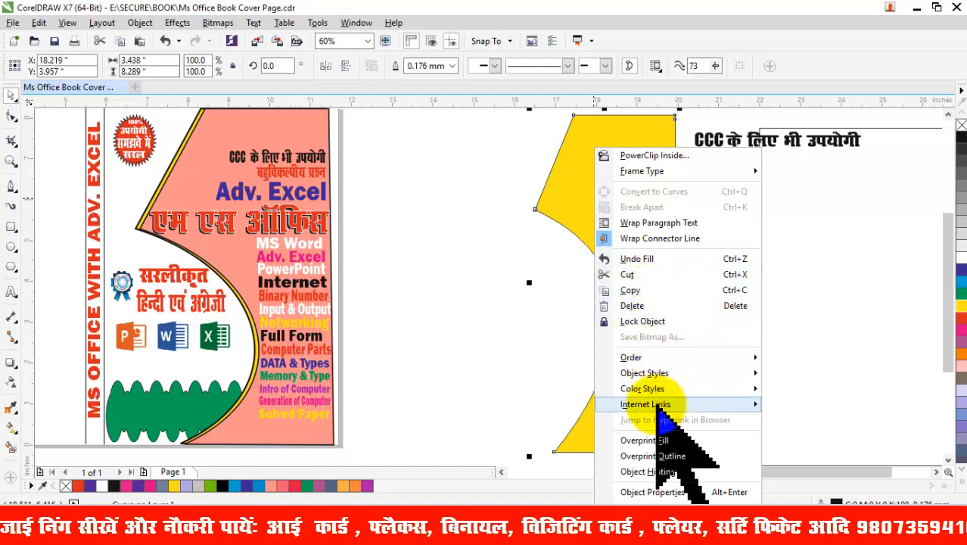
click(562, 187)
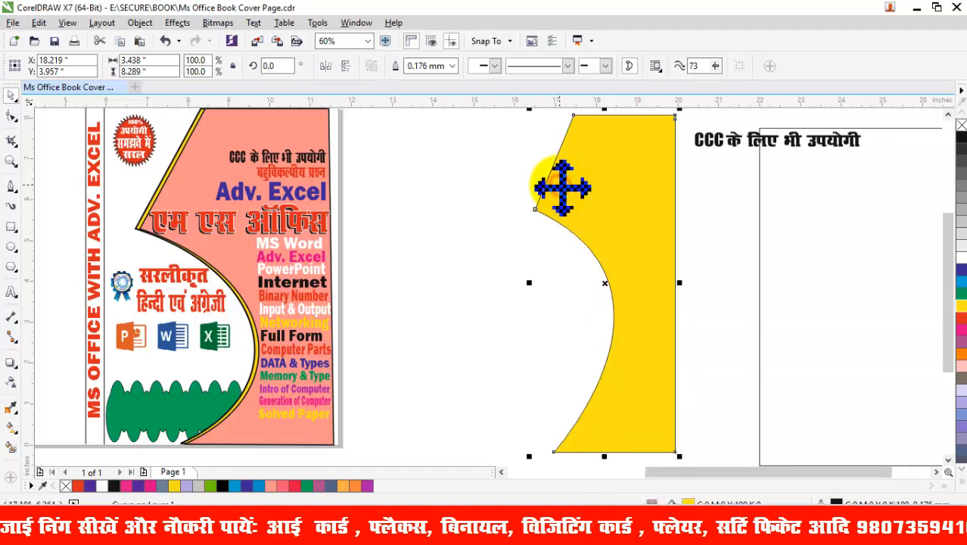
right_click(572, 190)
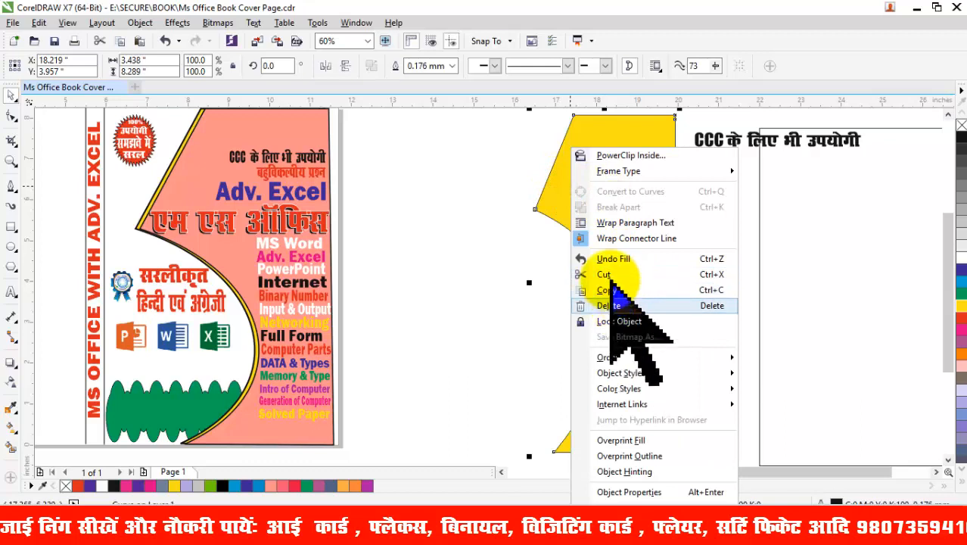
click(554, 183)
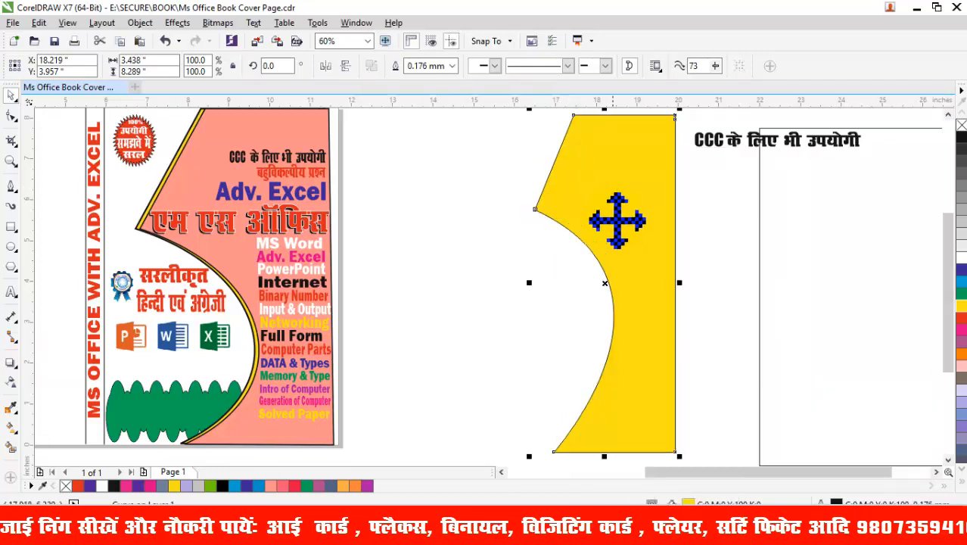
drag(616, 213, 538, 231)
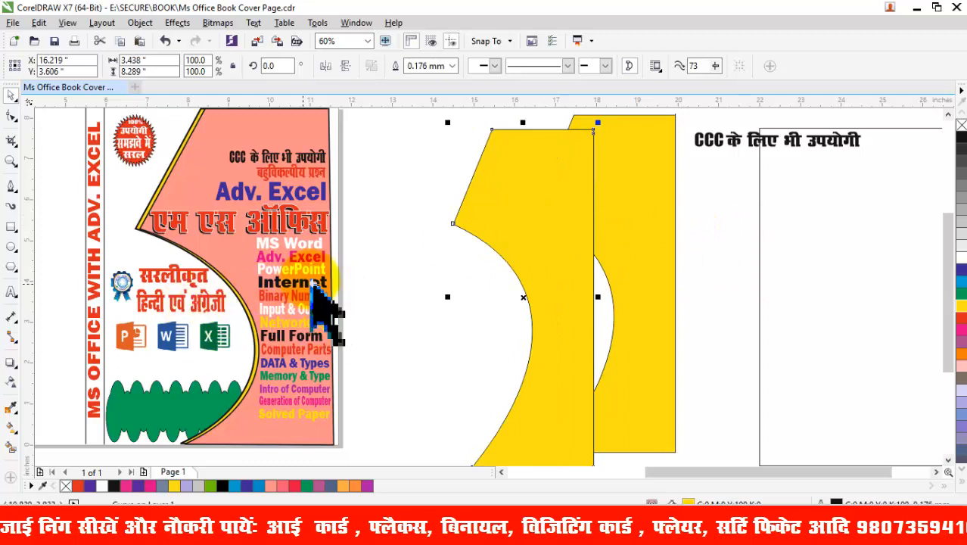
Step: Fill the duplicate shape with light pink and lay it partly over the original cover to compare the colours
click(435, 287)
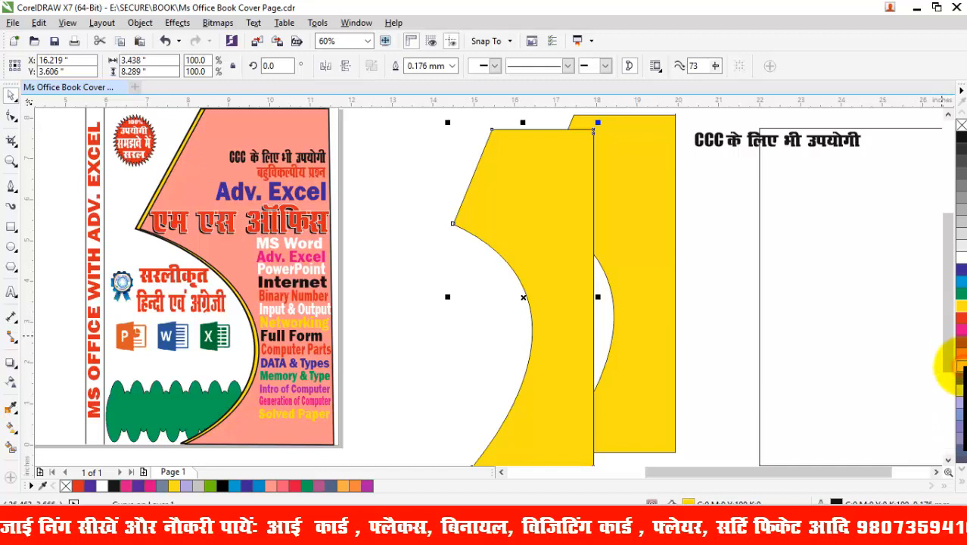
click(959, 366)
drag(538, 233, 379, 235)
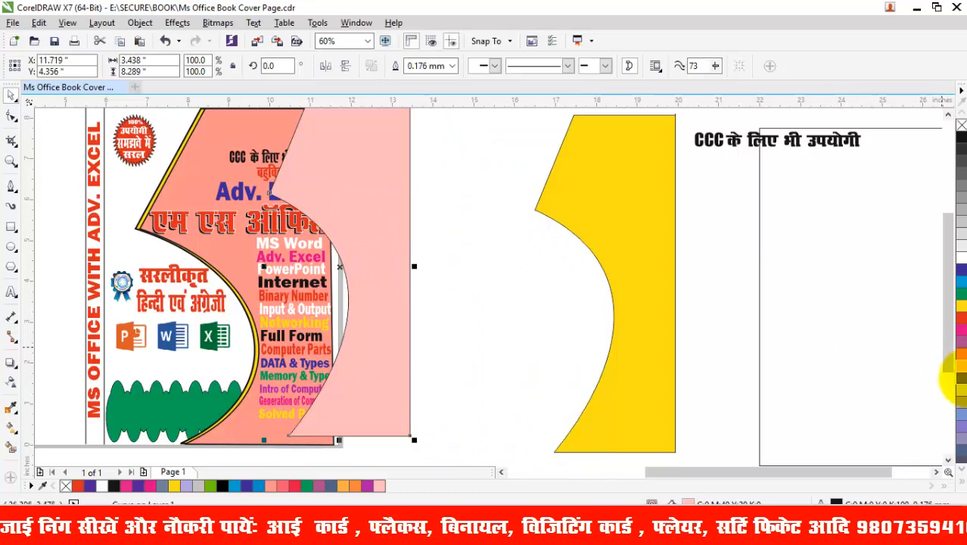
Step: Try a darker reddish-brown fill on the pink duplicate, and undo it
scroll(957, 348, down, 3)
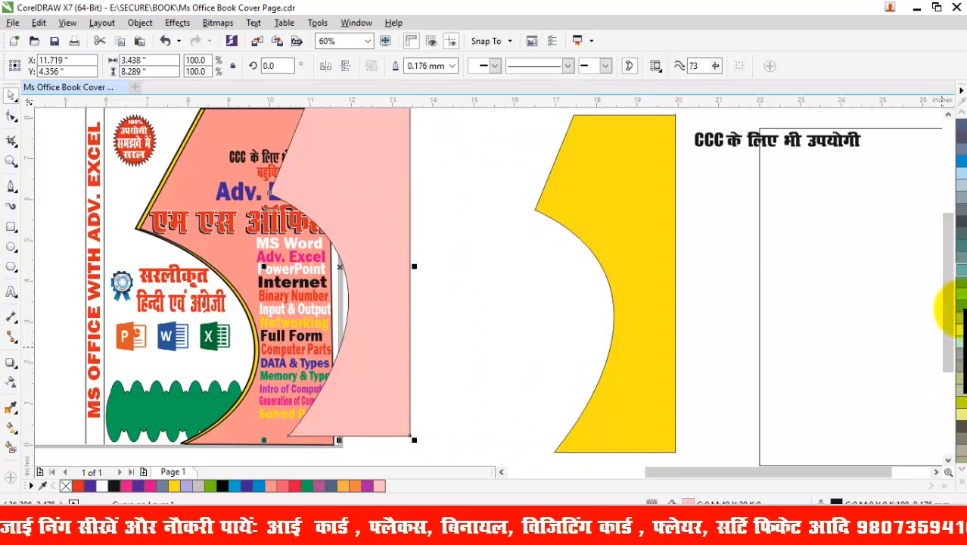
scroll(958, 306, down, 2)
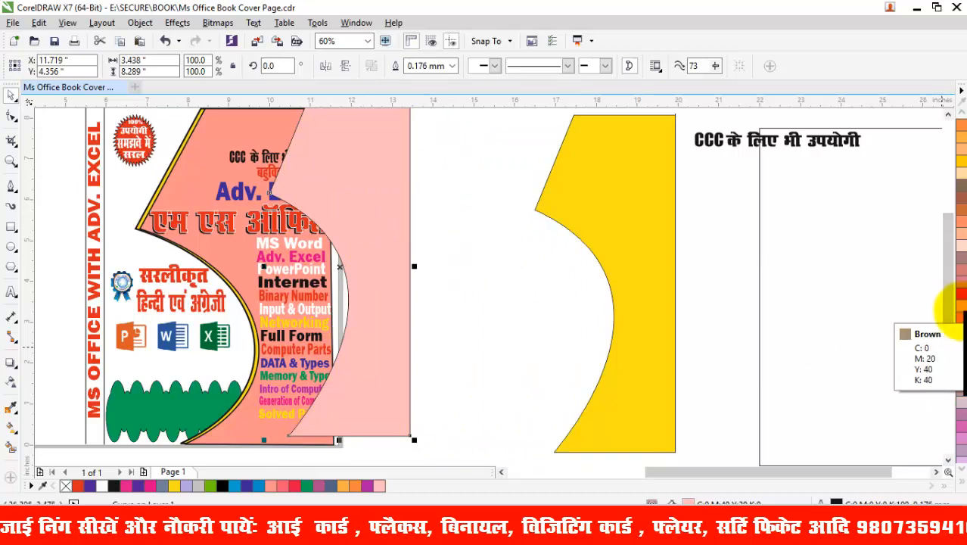
click(960, 274)
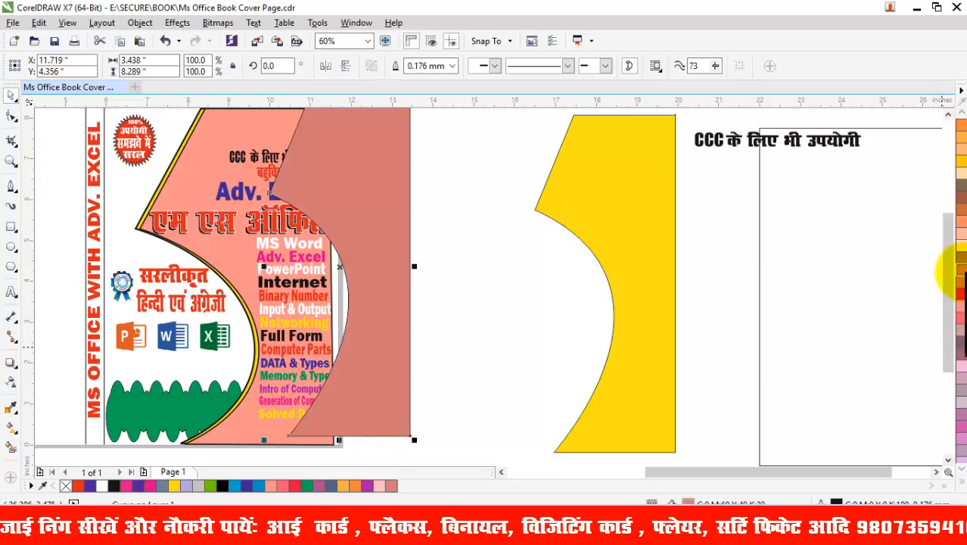
key(ctrl+z)
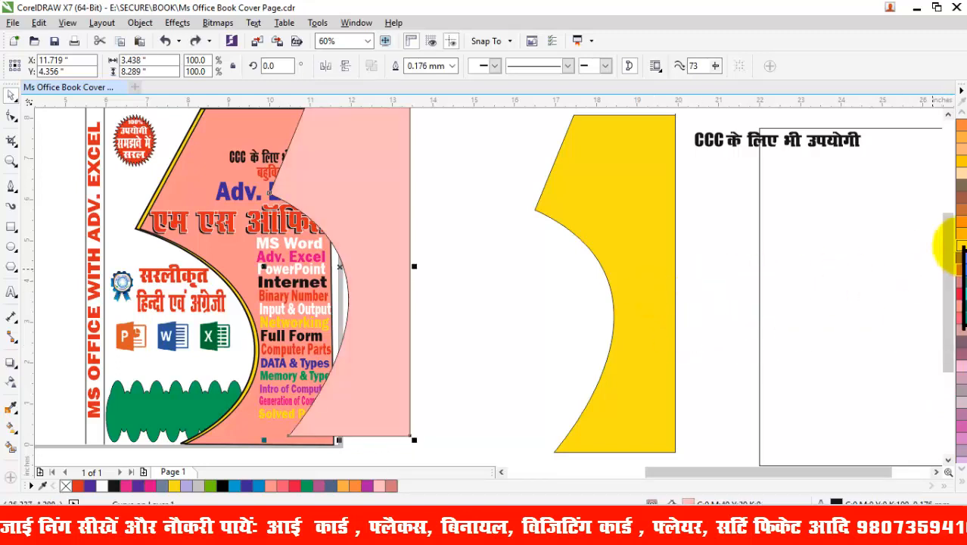
scroll(961, 244, up, 4)
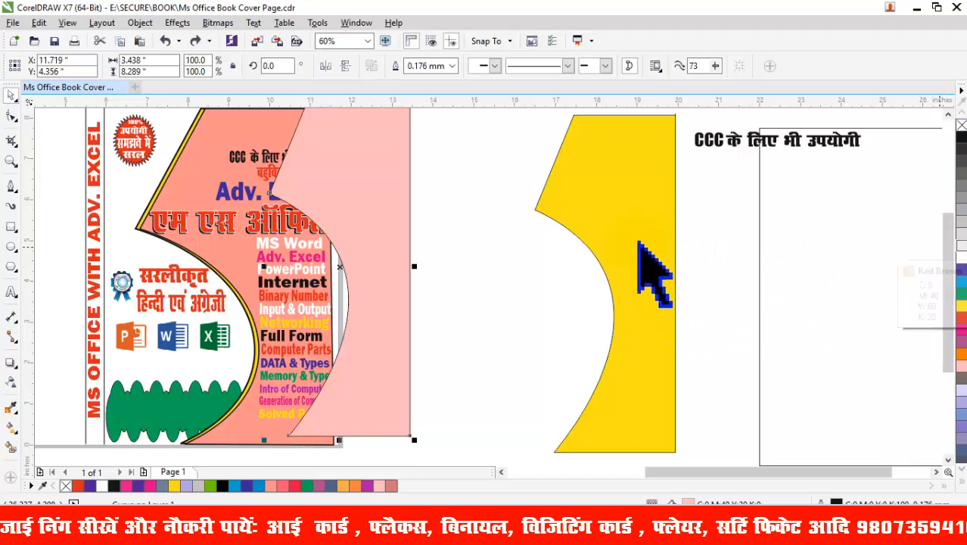
Step: Place the pink shape over the yellow one and nudge it slightly right and up, leaving a thin yellow border along its slanted and curved edges
drag(349, 191, 628, 212)
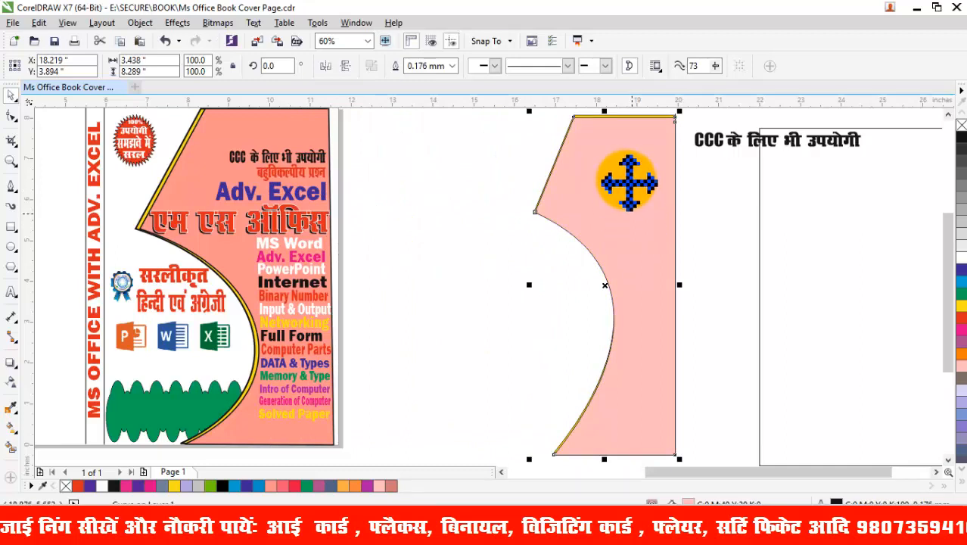
key(Right)
key(Right)
key(Right)
key(Right)
key(Right)
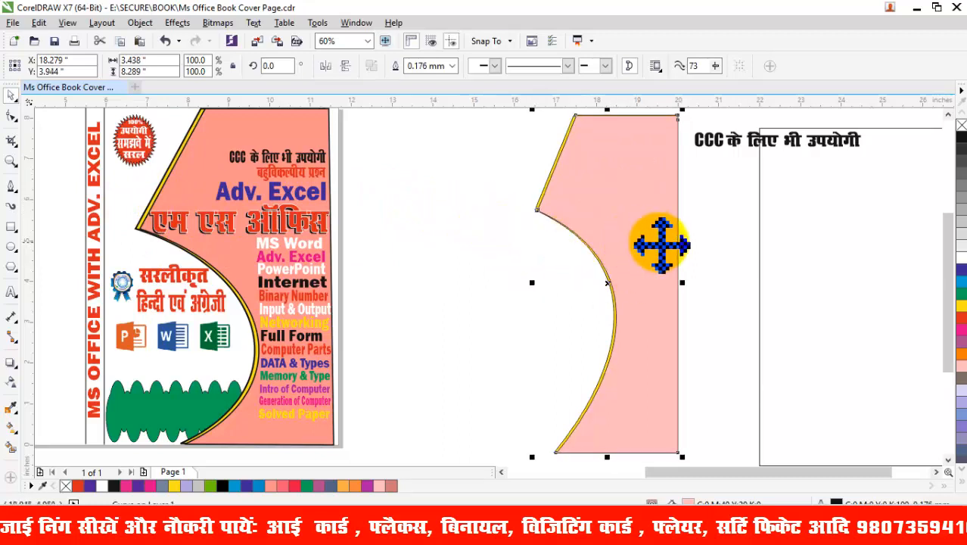
key(Up)
key(Right)
key(Right)
key(Right)
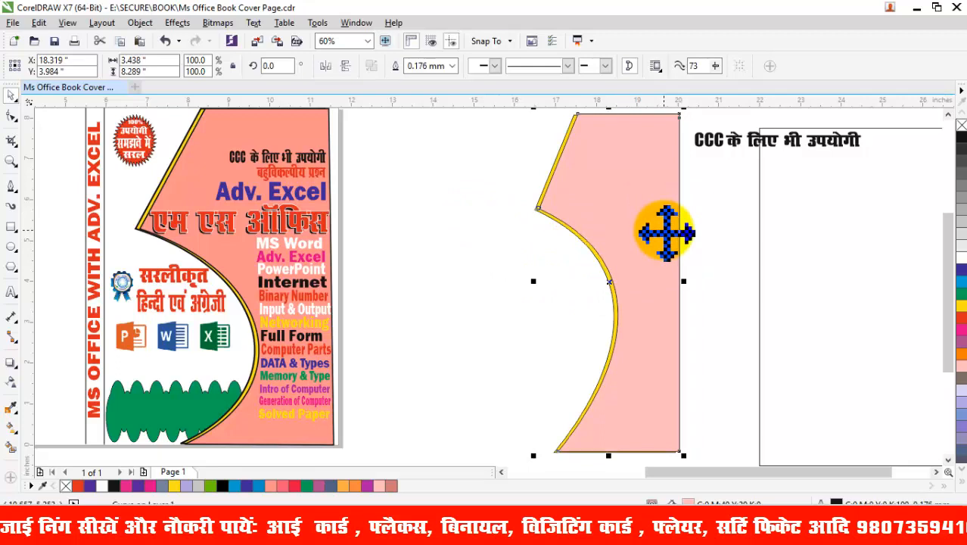
key(Right)
key(Right)
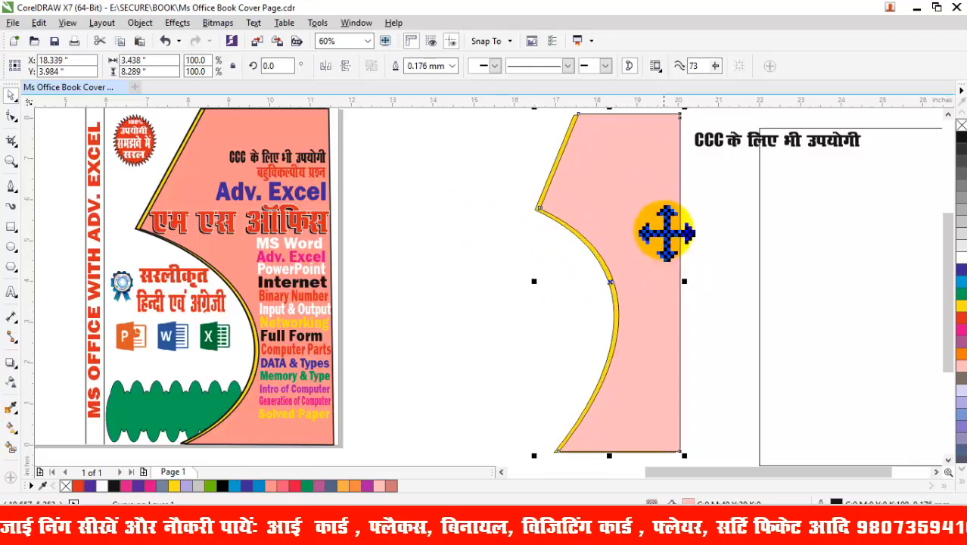
key(Left)
key(Left)
key(Left)
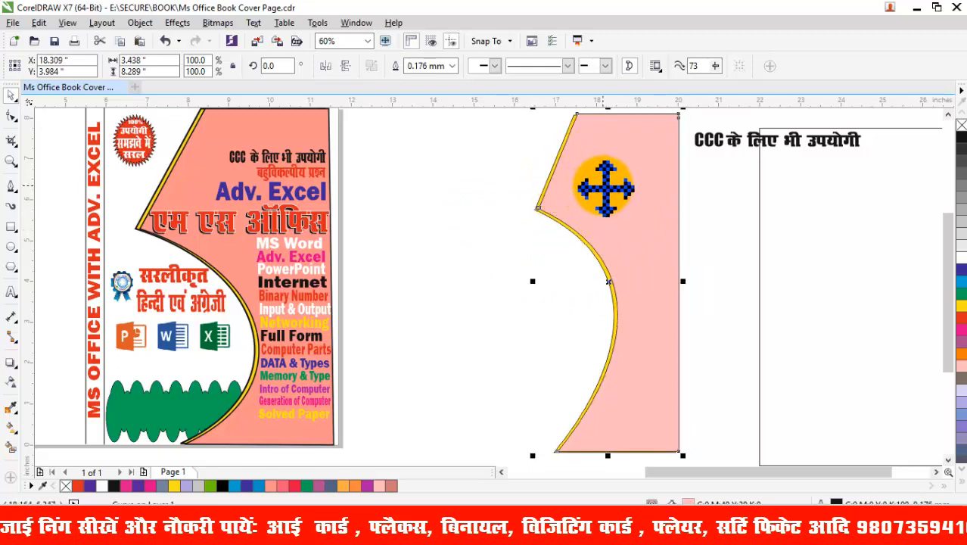
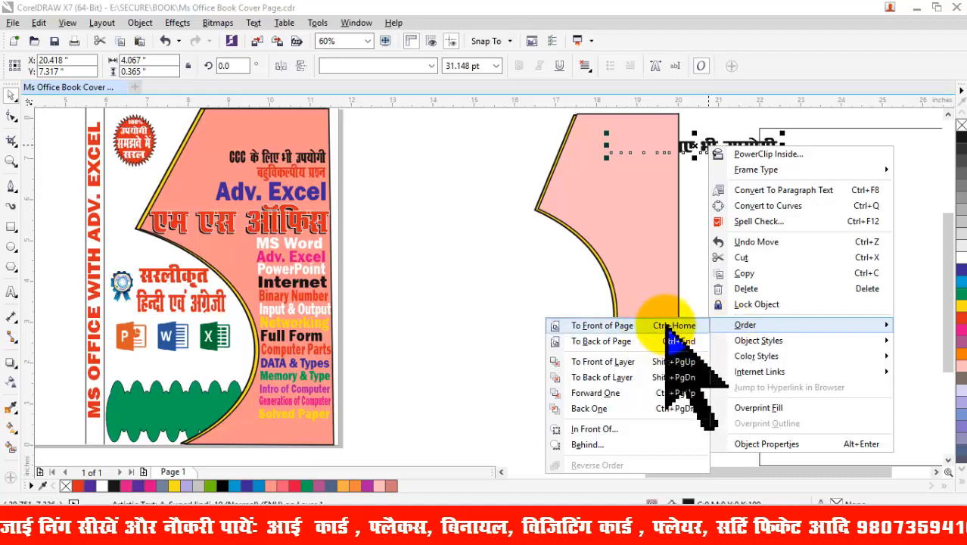
Step: Bring the heading CCC के लिए भी उपयोगी to the front of the page and fit it onto the upper pink shape, about 2.77 in wide
click(666, 327)
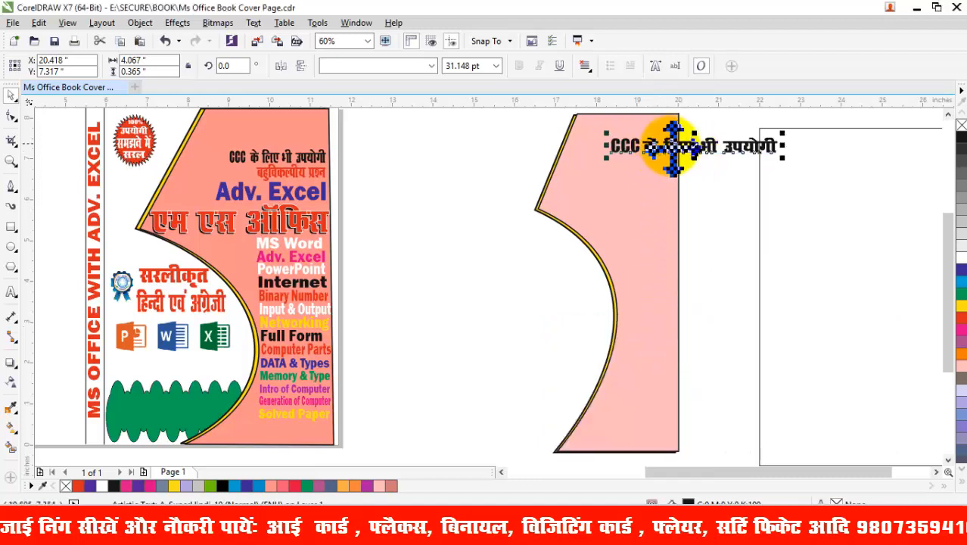
drag(672, 148, 633, 154)
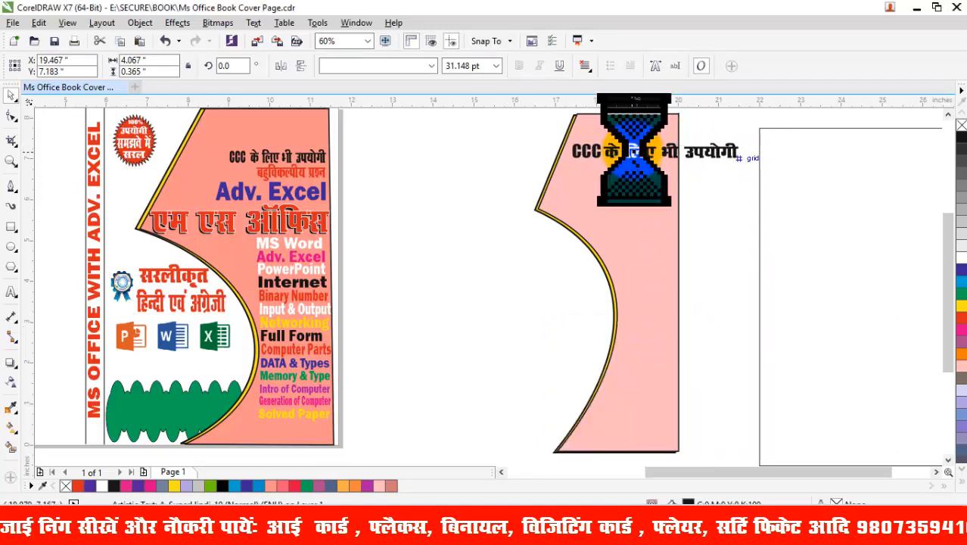
drag(744, 151, 679, 153)
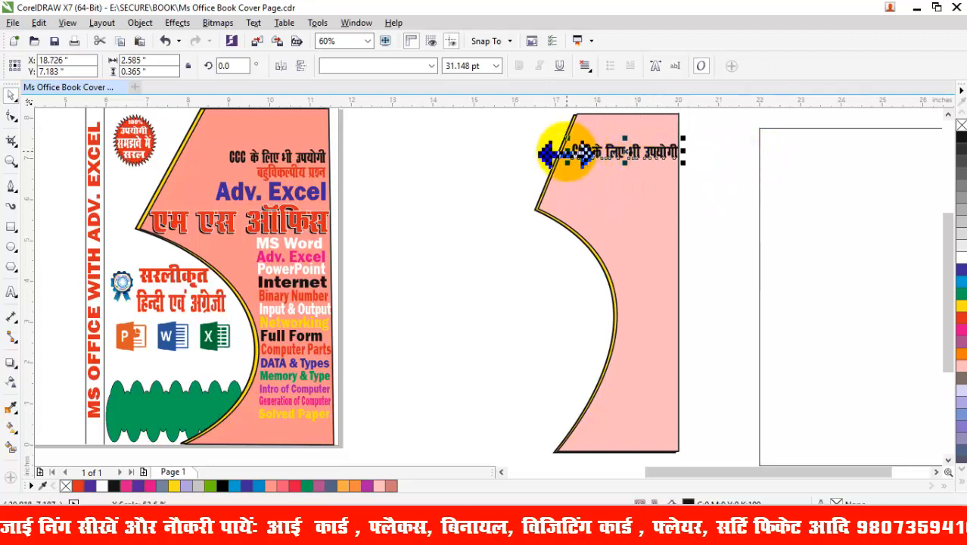
drag(563, 154, 555, 154)
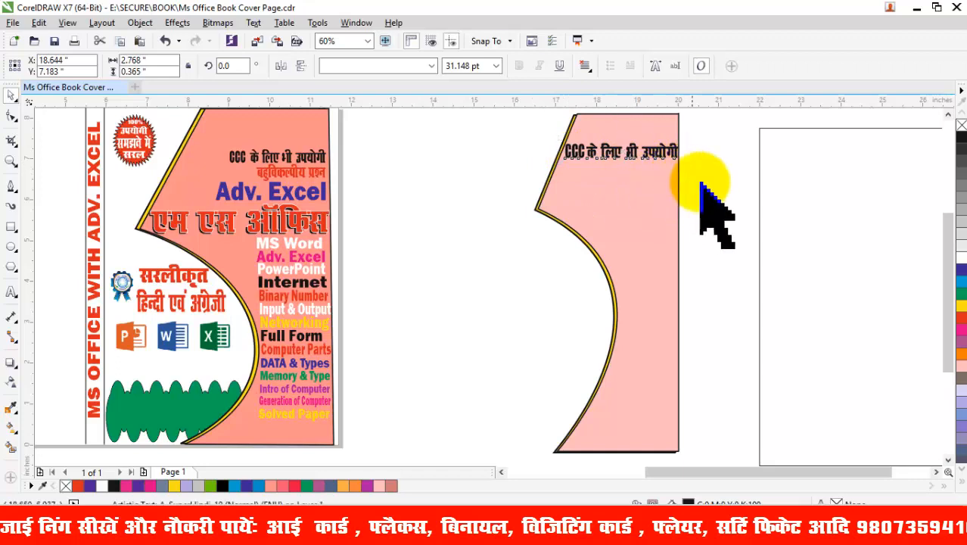
Step: Duplicate the CCC heading directly below itself and narrow the lower copy to about 2.02 in wide
drag(623, 152, 635, 183)
key(ctrl+c)
key(ctrl+v)
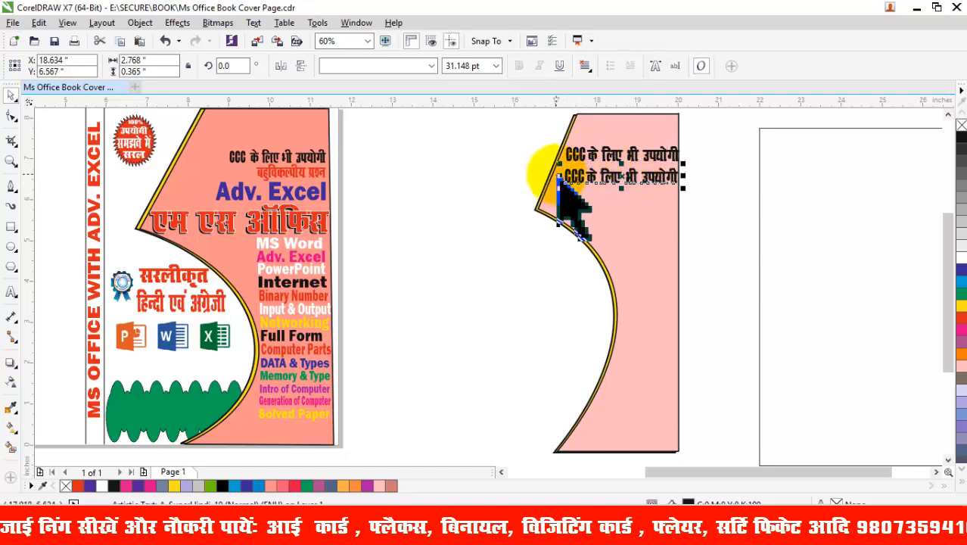
click(622, 176)
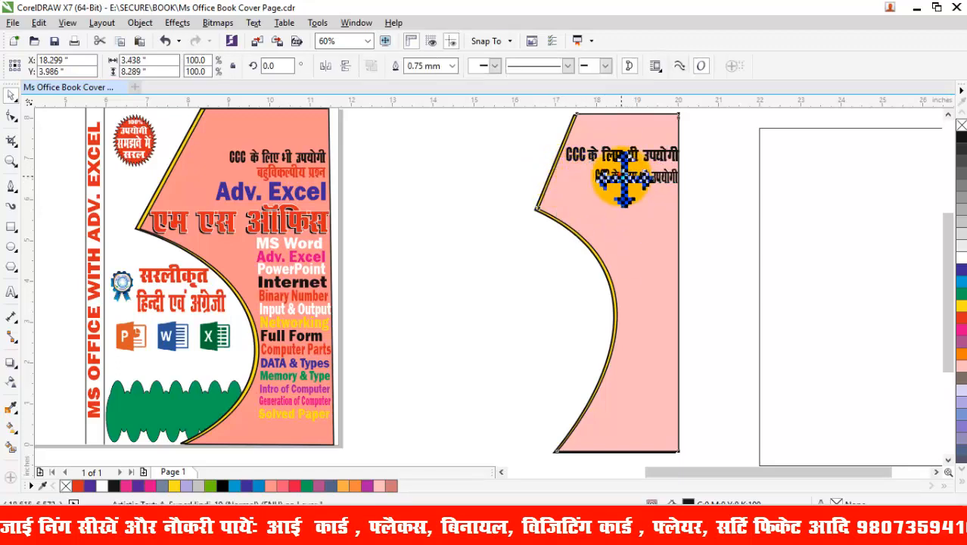
Step: Replace the text of the lower heading copy with बहुविकल्पीय प्रश्न
key(F10)
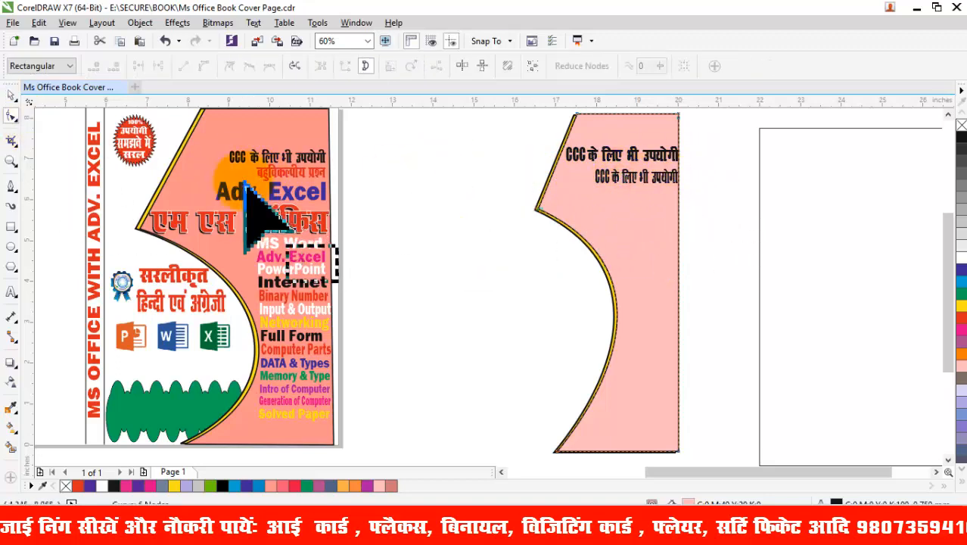
click(9, 93)
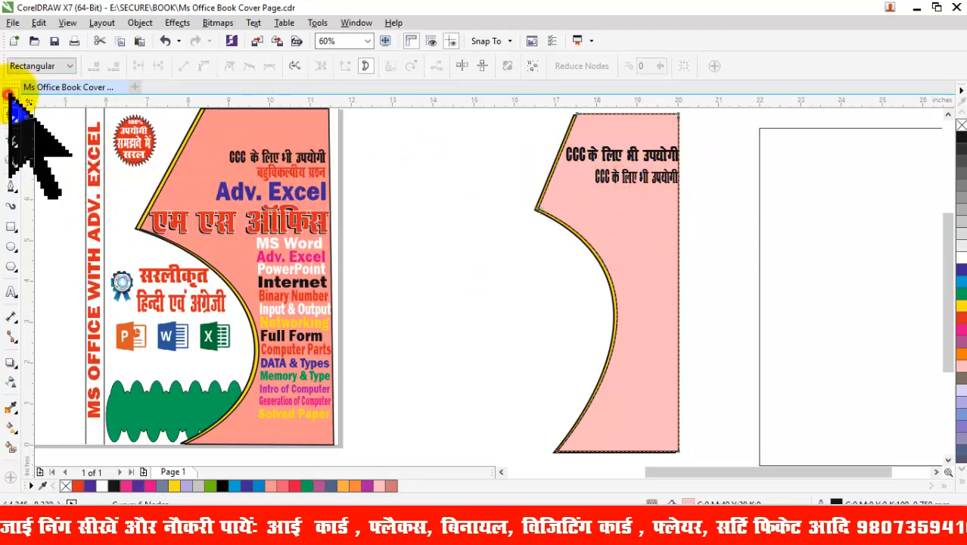
click(626, 173)
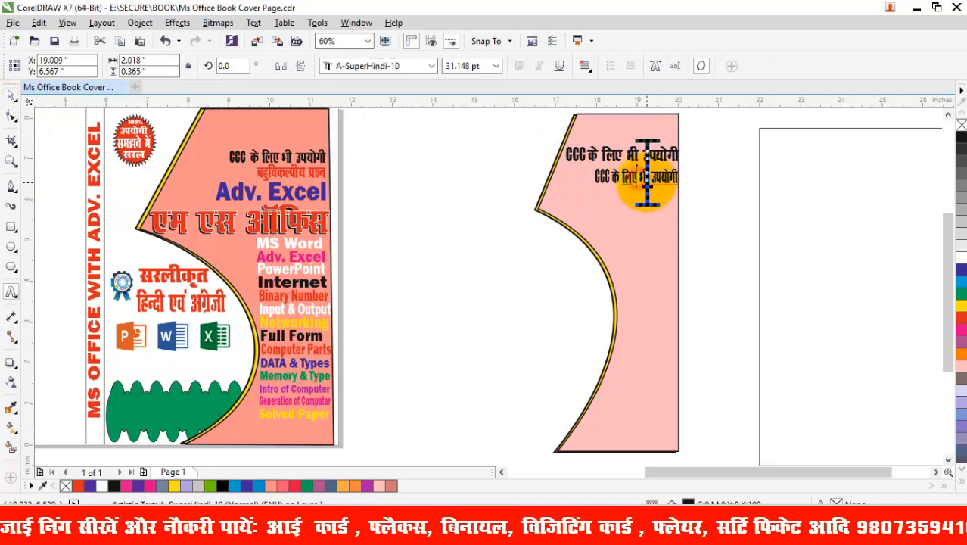
click(670, 173)
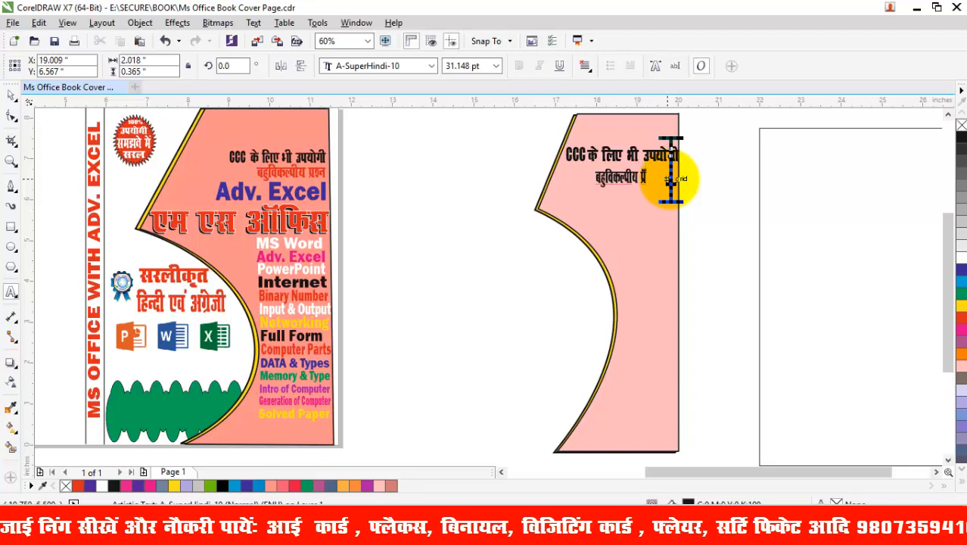
key(BackSpace)
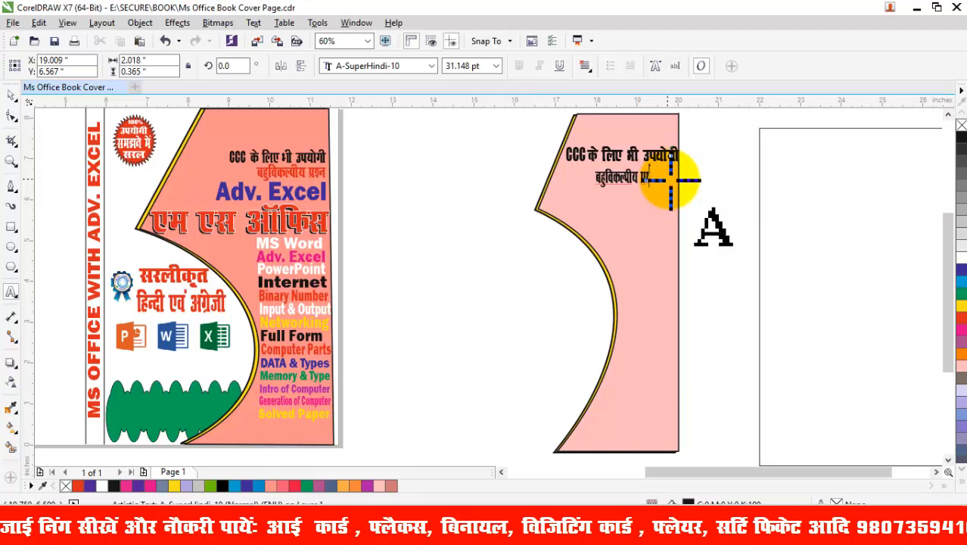
click(12, 94)
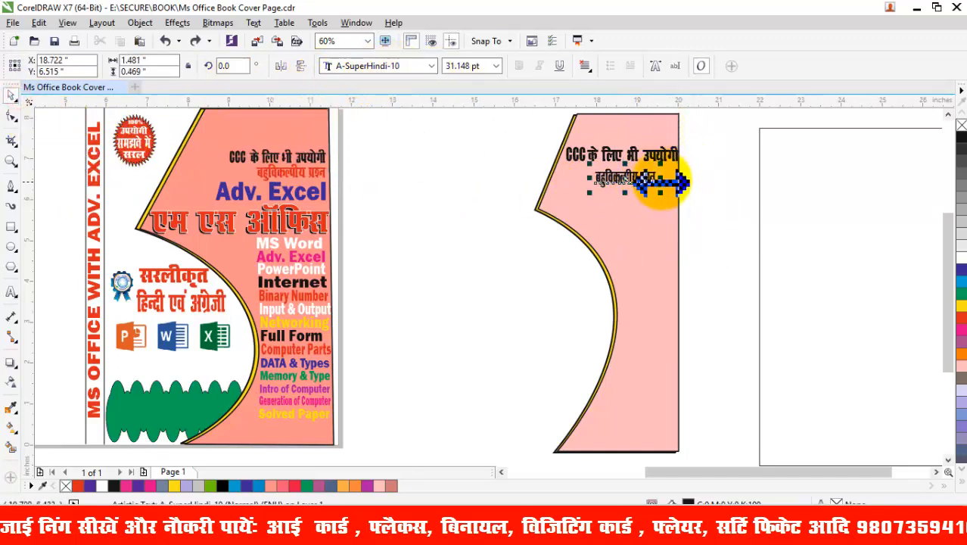
Step: Widen the बहुविकल्पीय प्रश्न line to about 1.96 in, reaching near the pink shape's straight right edge
drag(660, 179, 683, 183)
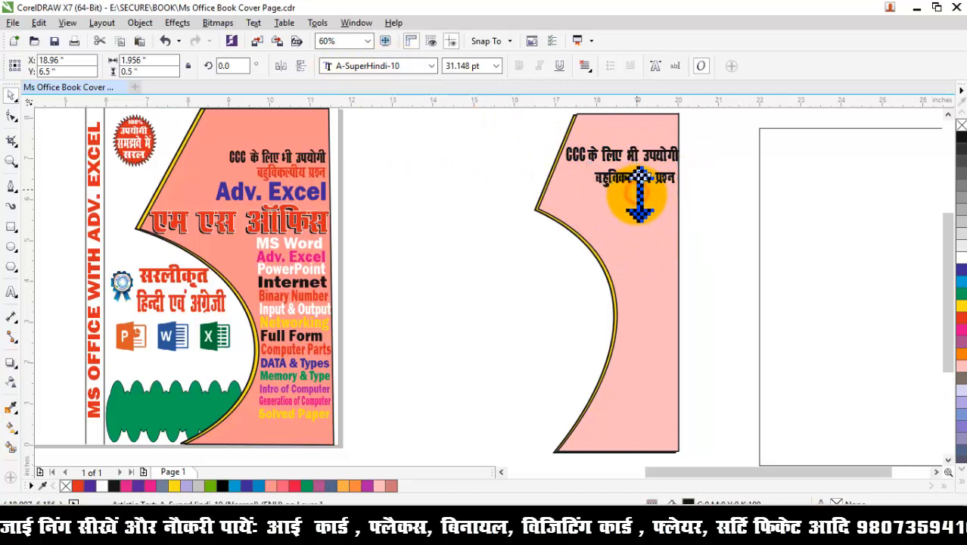
click(640, 190)
click(716, 183)
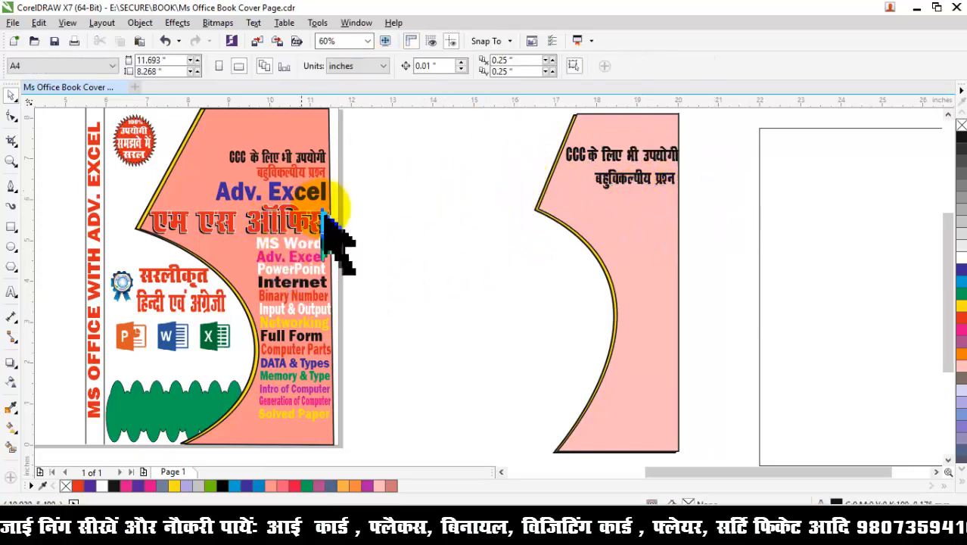
Step: Copy Adv. Excel from the finished cover onto the new pink shape under बहुविकल्पीय प्रश्न, scaled to about 1.65 in wide
click(278, 197)
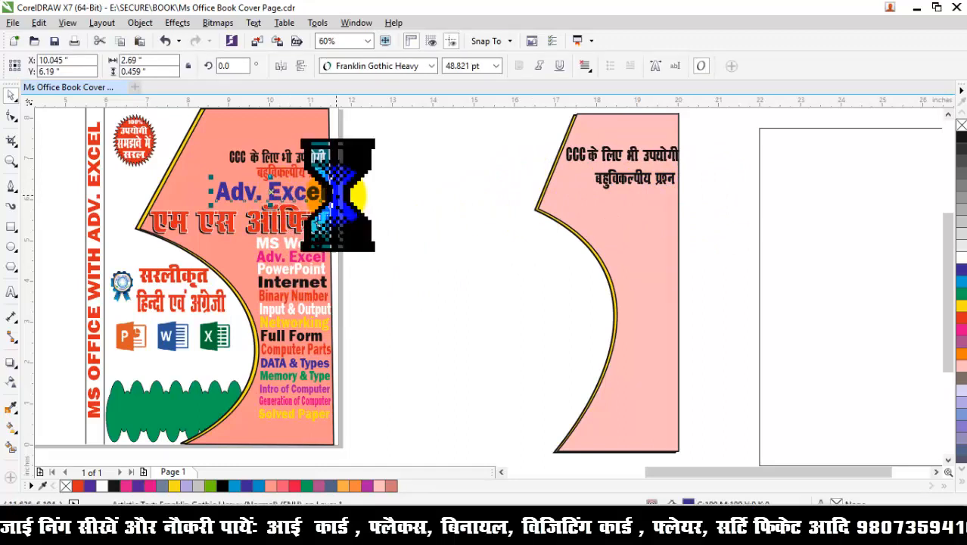
drag(288, 195, 658, 205)
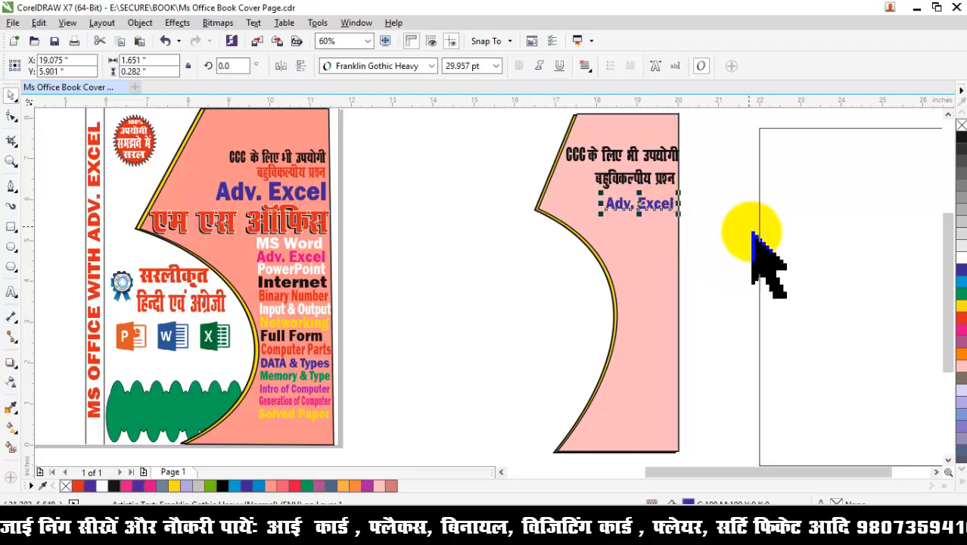
key(Up)
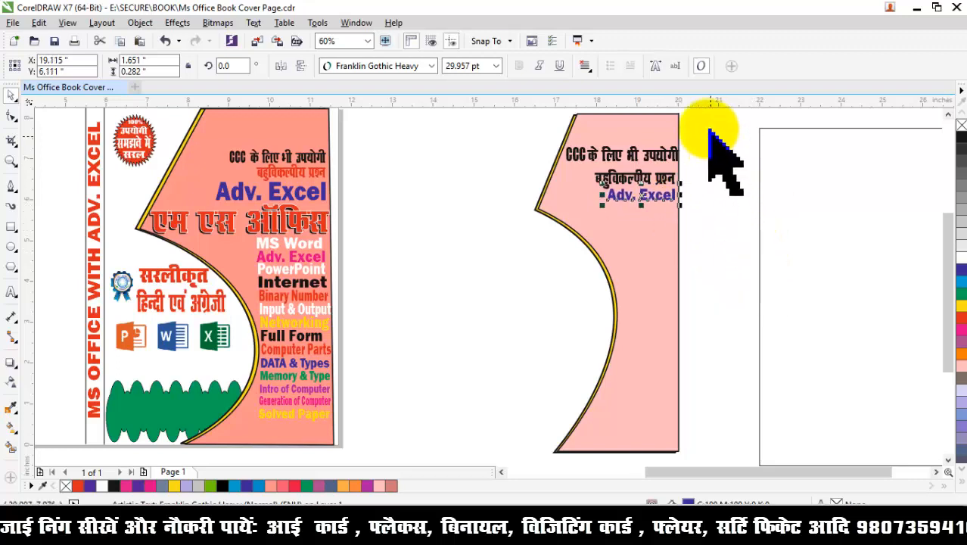
Step: Nudge the three stacked headings on the new pink shape together slightly upward
drag(708, 129, 501, 221)
key(Up)
key(Up)
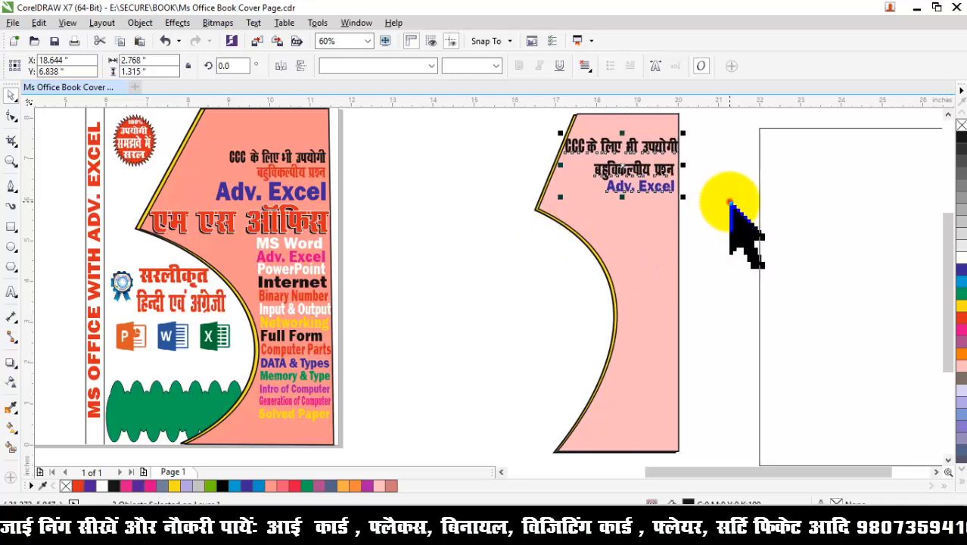
click(730, 203)
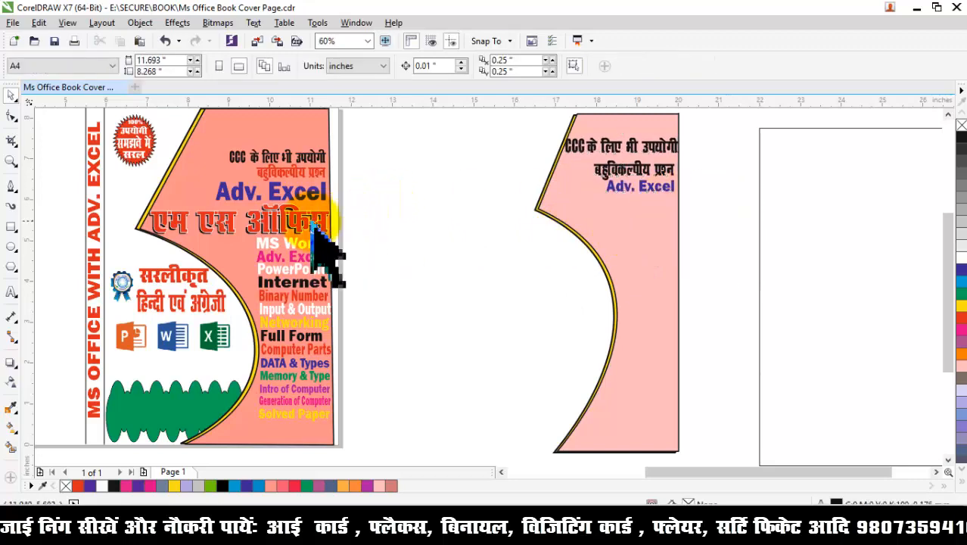
Step: Duplicate the CCC heading into the blank area between the two covers and replace the copy's text with एम एस आफिस
click(240, 224)
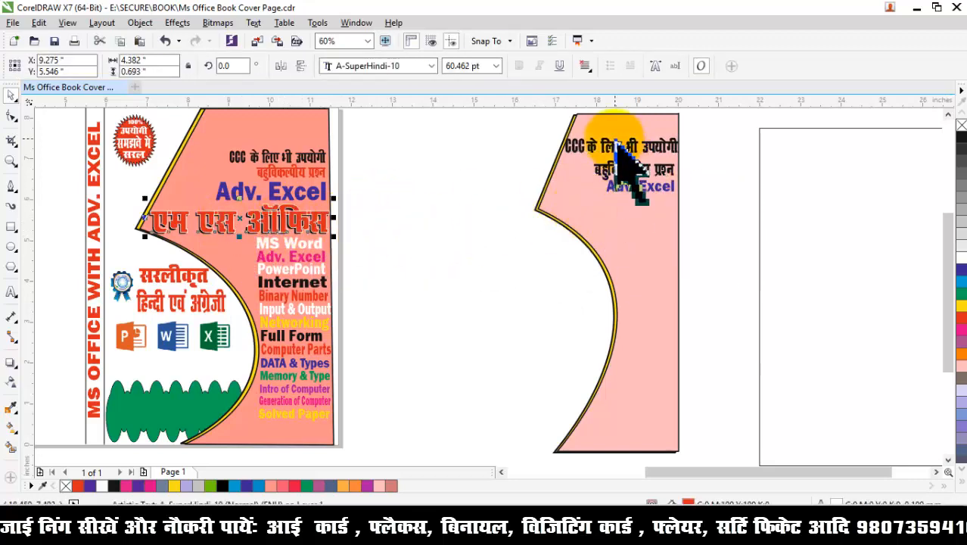
click(614, 144)
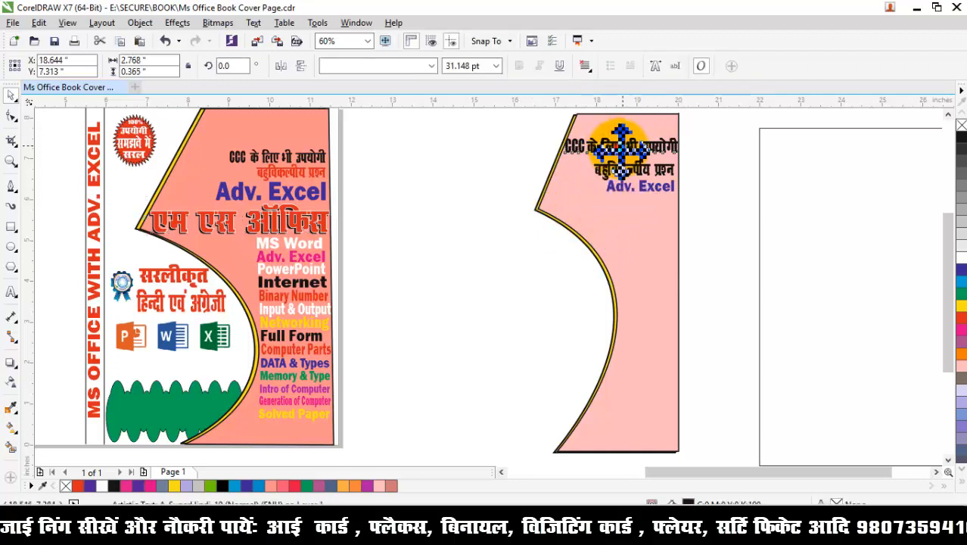
drag(621, 149, 474, 273)
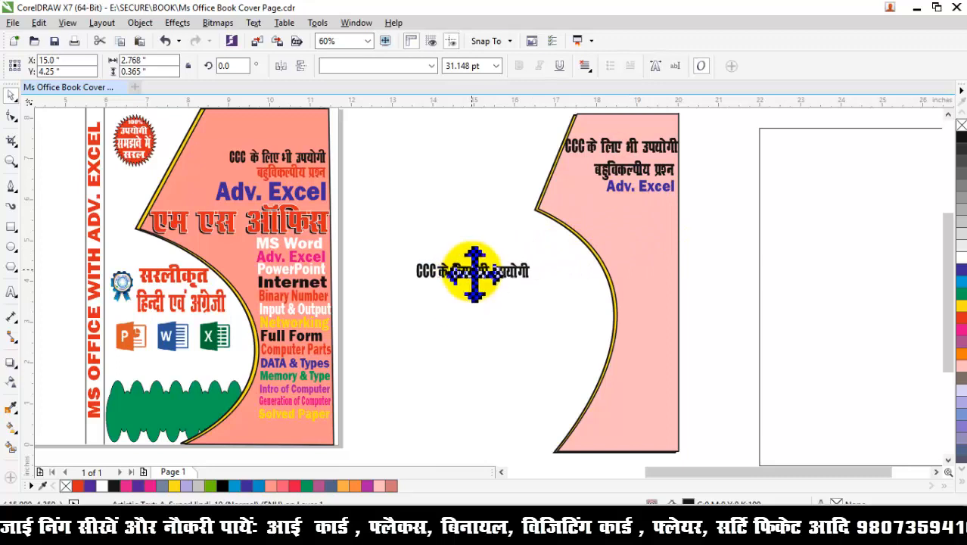
key(ctrl+a)
text(ए)
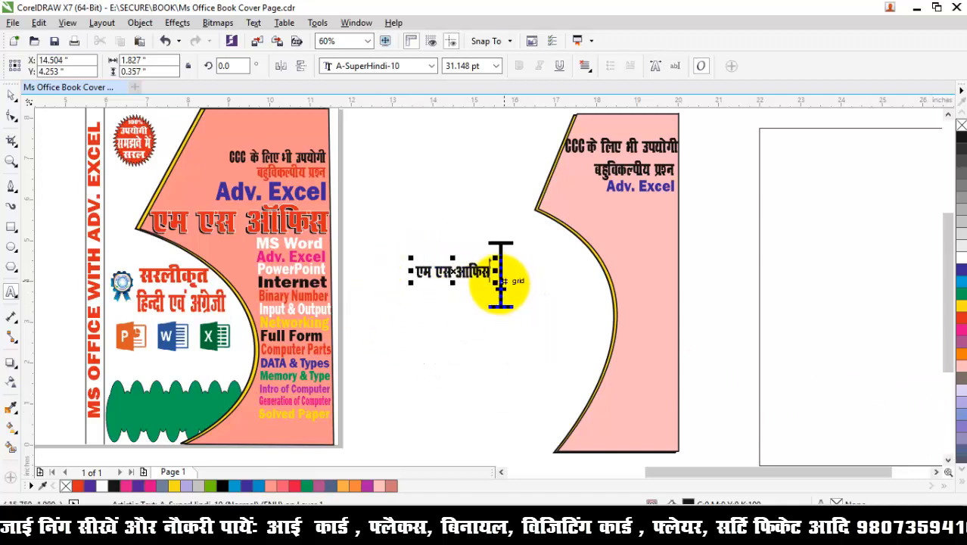
Step: Enlarge the एम एस आफिस title to about 3.41 in wide and shift it toward the new pink shape
drag(497, 283, 560, 295)
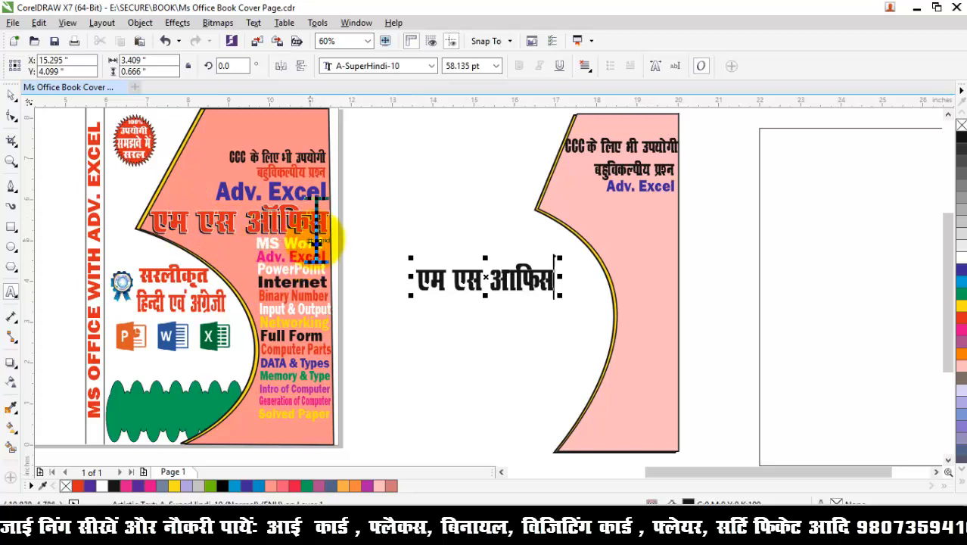
click(10, 94)
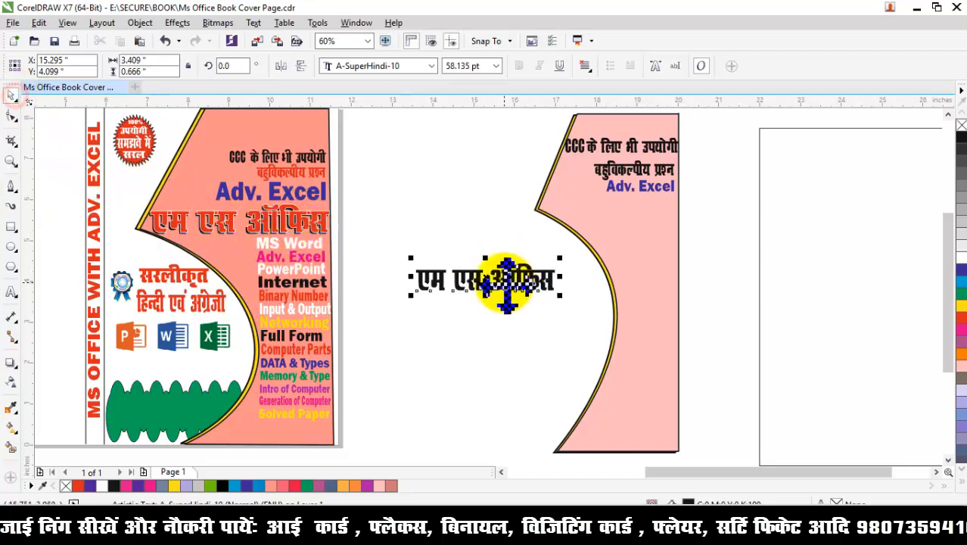
drag(499, 280, 526, 271)
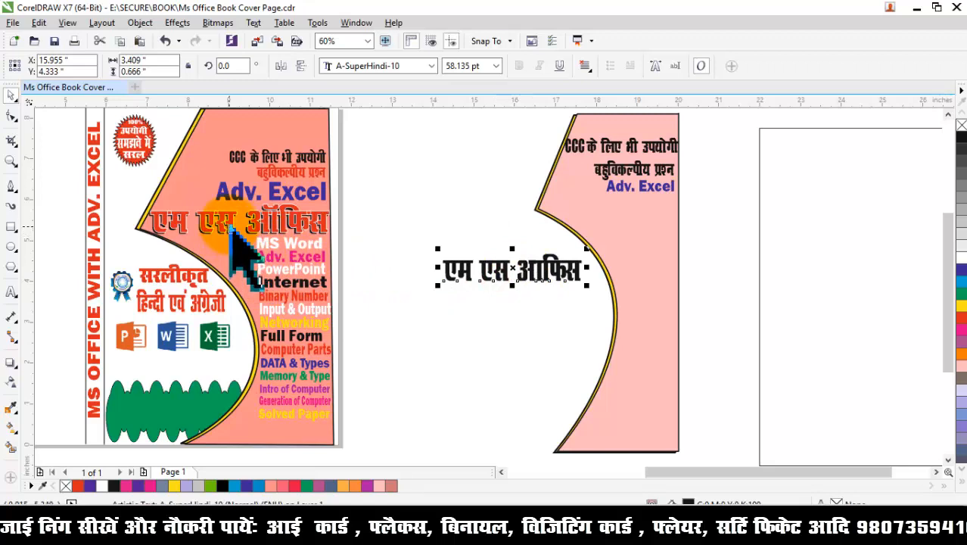
Step: Duplicate the एम एस आफिस title directly below itself and fill the lower copy with red
drag(540, 276, 542, 307)
click(522, 261)
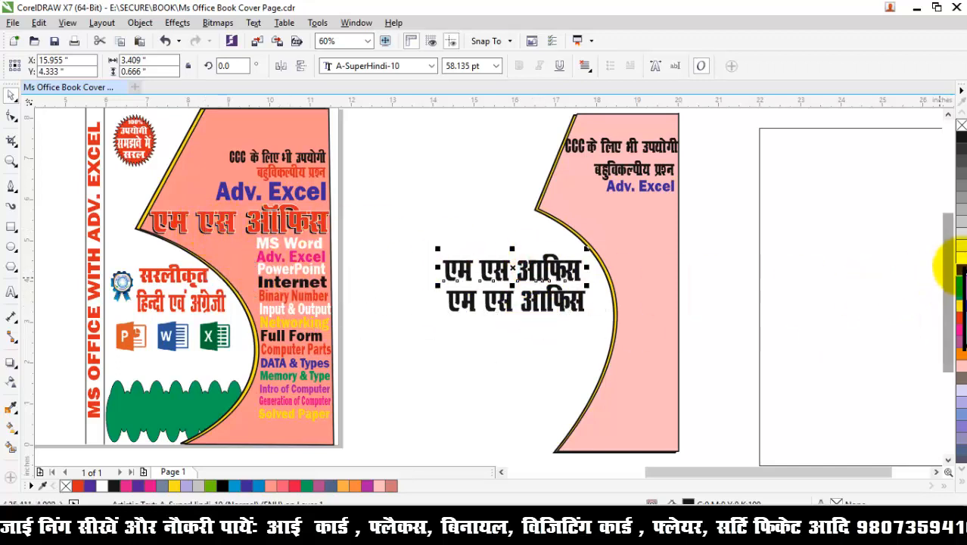
click(550, 301)
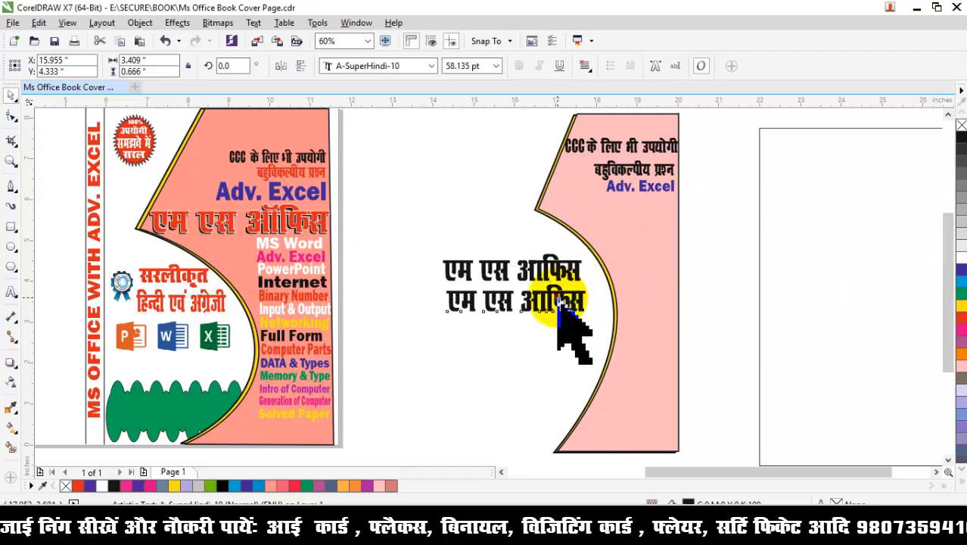
click(959, 318)
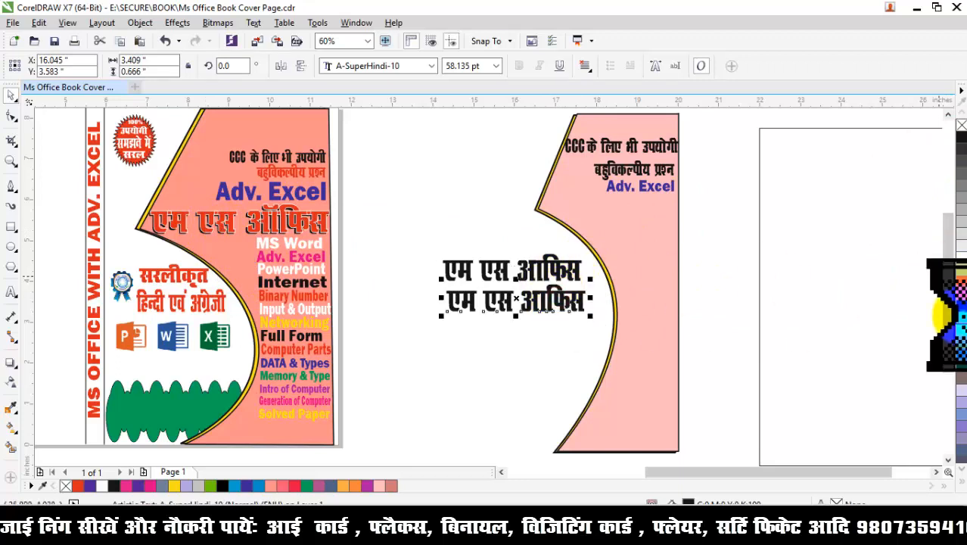
drag(398, 322, 558, 309)
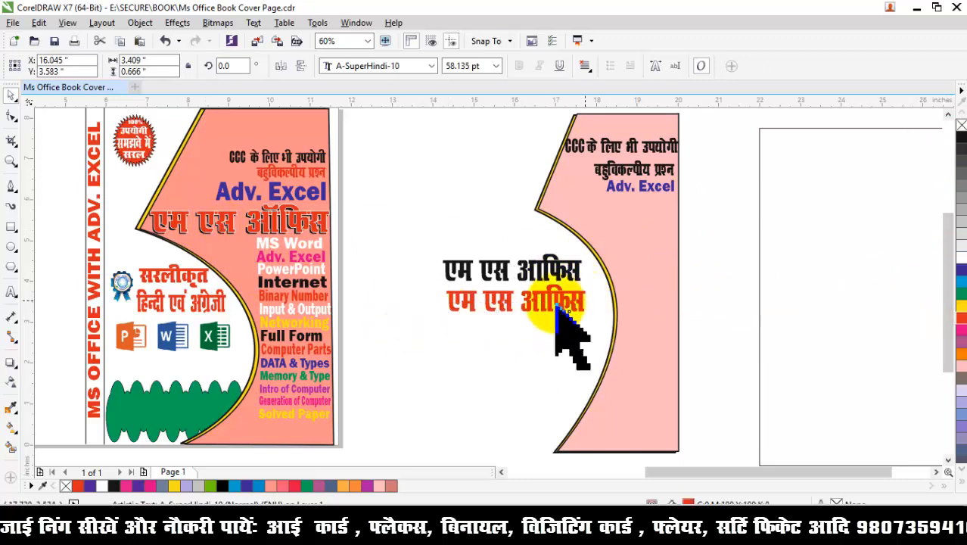
Step: Lay the red title copy over the black one and nudge it to a slight offset, leaving a black shadow edge
click(498, 301)
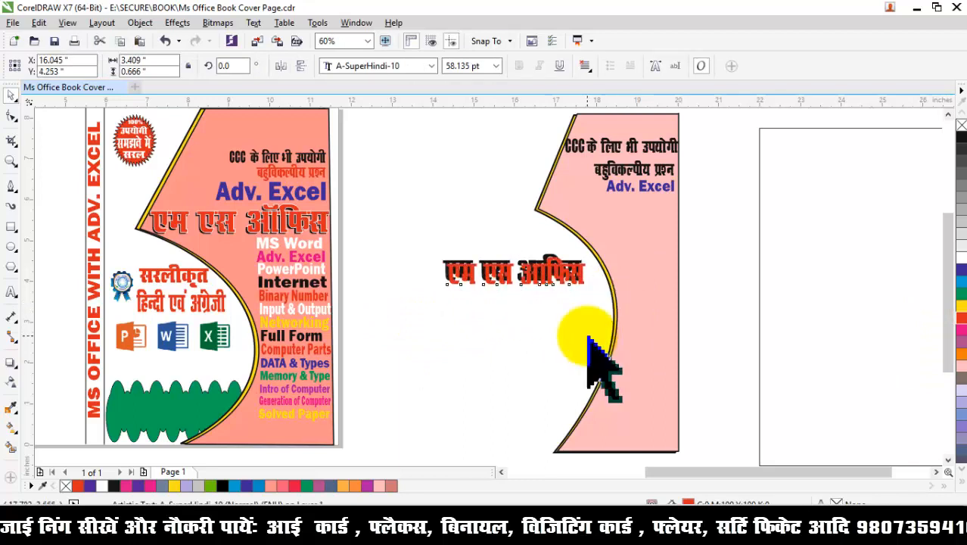
key(Up)
key(Up)
key(Up)
key(Up)
key(Left)
key(Left)
key(Left)
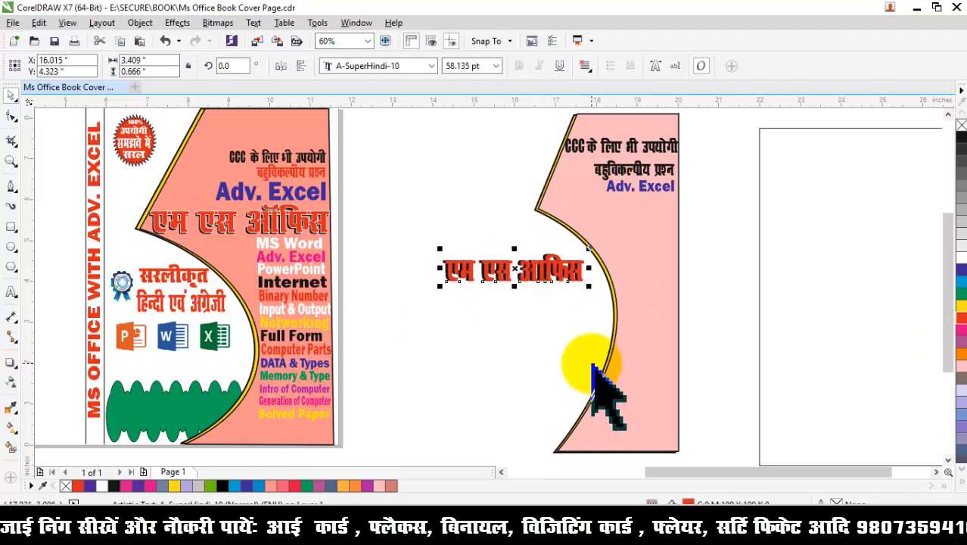
key(Left)
key(Left)
key(Left)
key(Left)
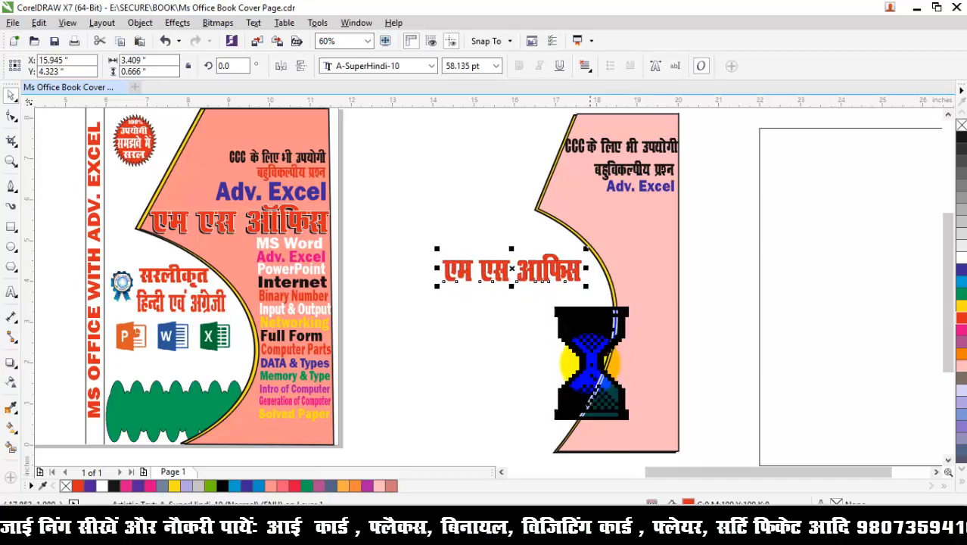
key(Left)
key(Left)
key(Down)
key(Down)
key(Down)
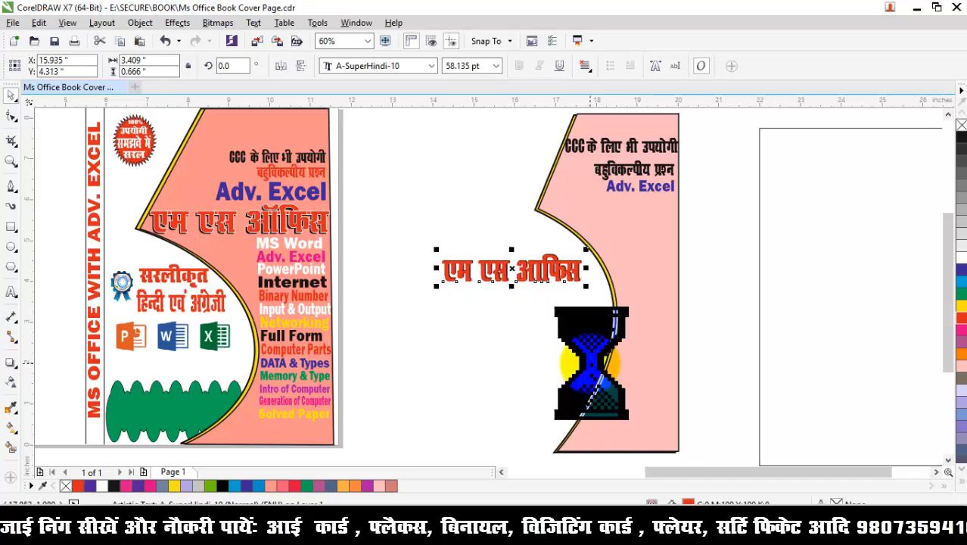
key(Right)
key(Up)
key(Up)
key(Up)
key(Up)
key(Up)
key(Up)
key(Up)
key(Up)
key(Up)
key(Up)
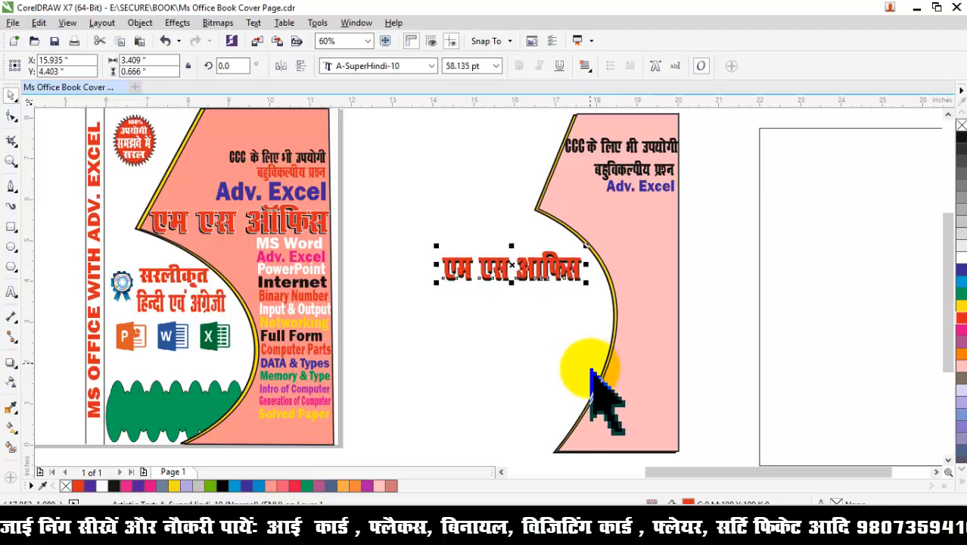
key(Right)
key(Right)
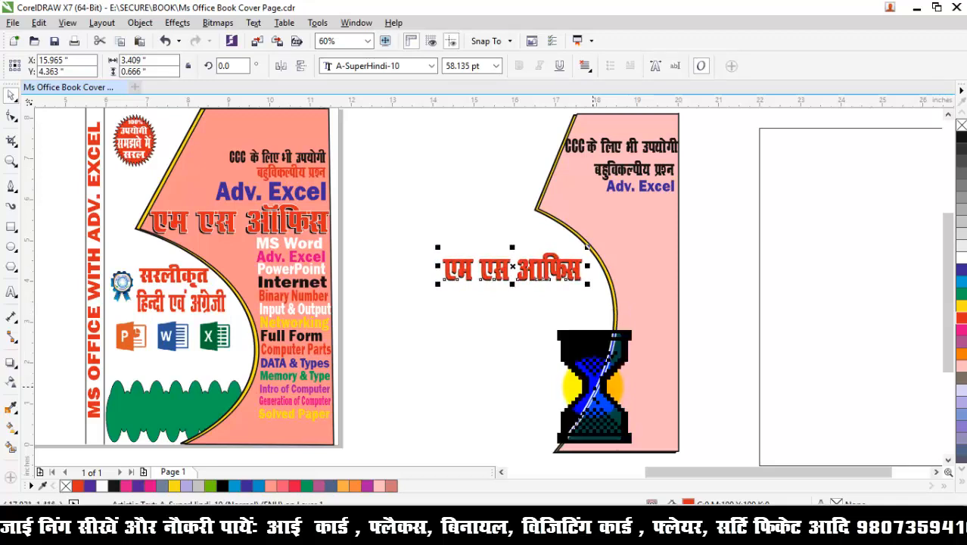
key(Right)
key(Right)
key(Right)
key(Right)
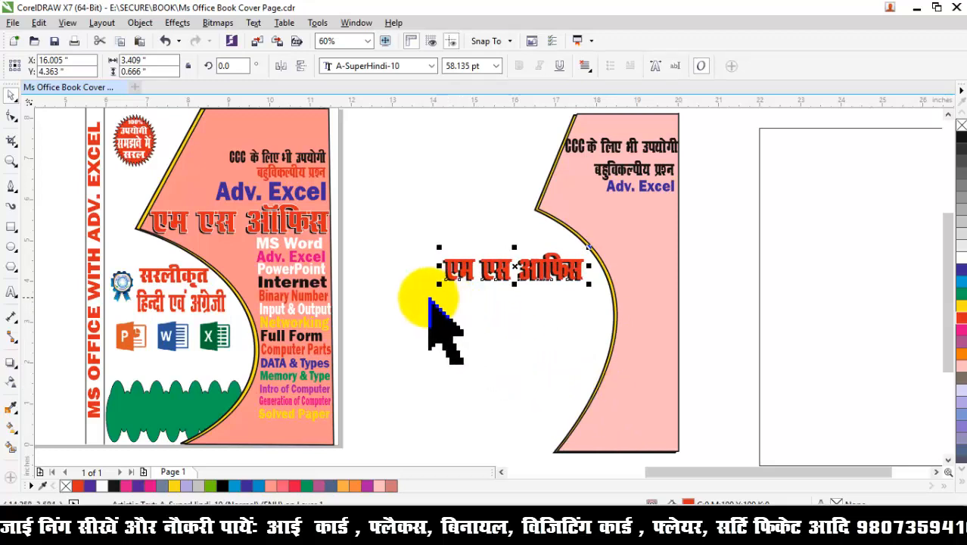
Step: Move both title layers onto the pink shape under Adv. Excel and scale them together to about 3.03 in wide
click(430, 298)
drag(498, 271, 602, 203)
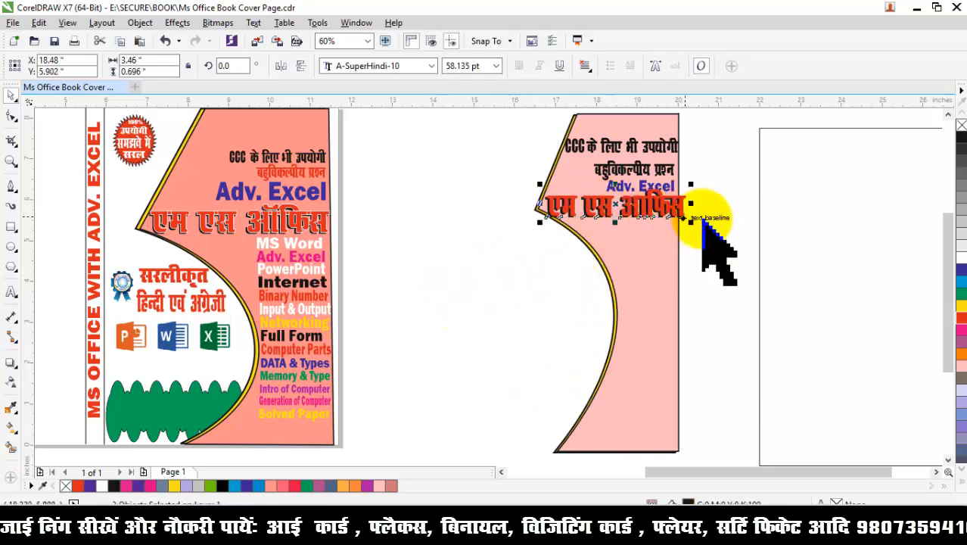
drag(692, 222, 675, 218)
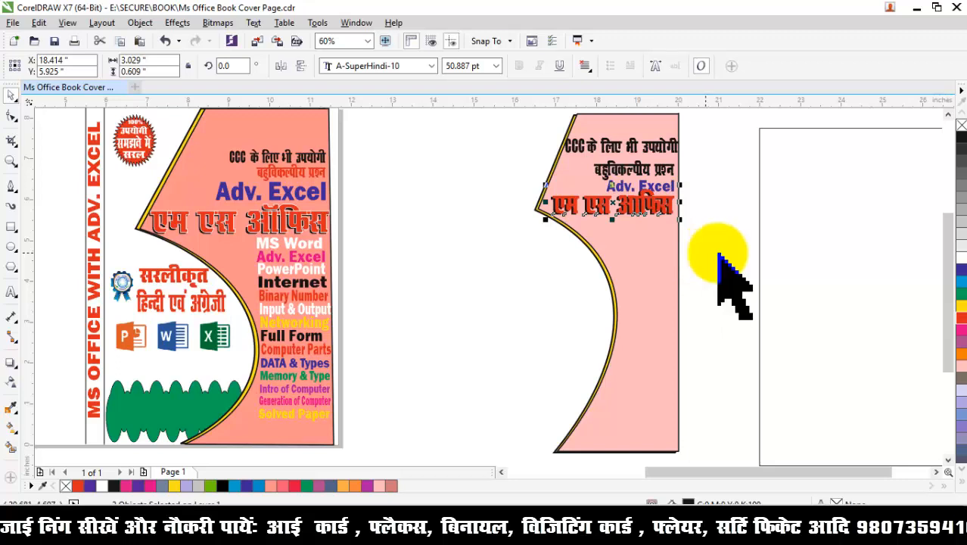
Step: Select both एम एस आफिस title layers and nudge them slightly down, away from the Adv. Excel line
click(717, 254)
drag(717, 230, 494, 191)
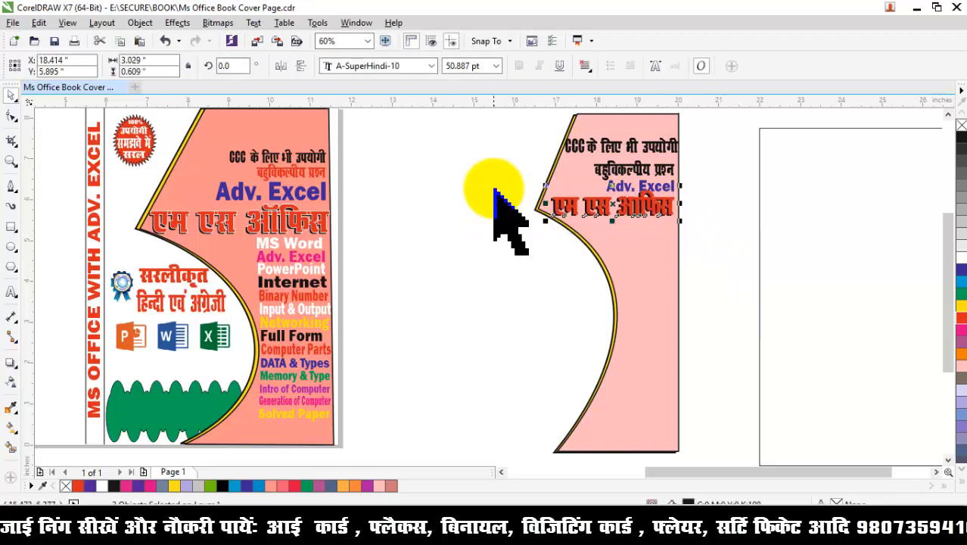
click(720, 208)
drag(740, 235, 458, 176)
key(Down)
key(Down)
key(Down)
key(Down)
click(724, 227)
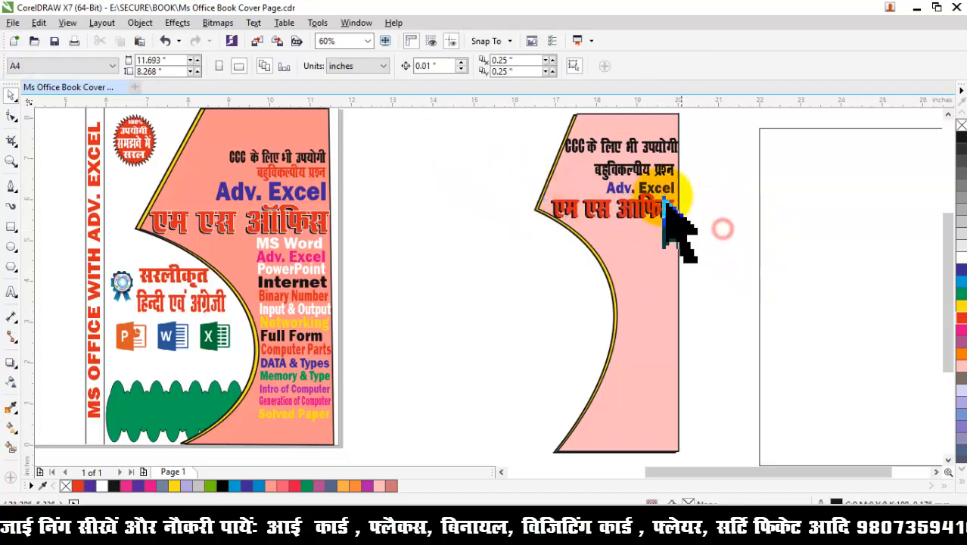
Step: Fine-tune the spacing between Adv. Excel and the एम एस आफिस title by nudging them slightly upward
click(669, 186)
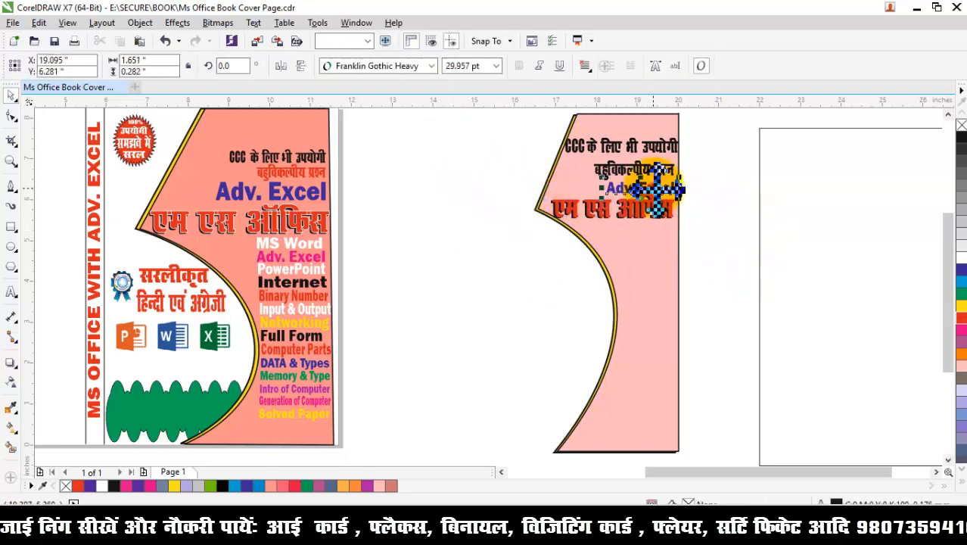
click(714, 211)
drag(714, 225, 505, 193)
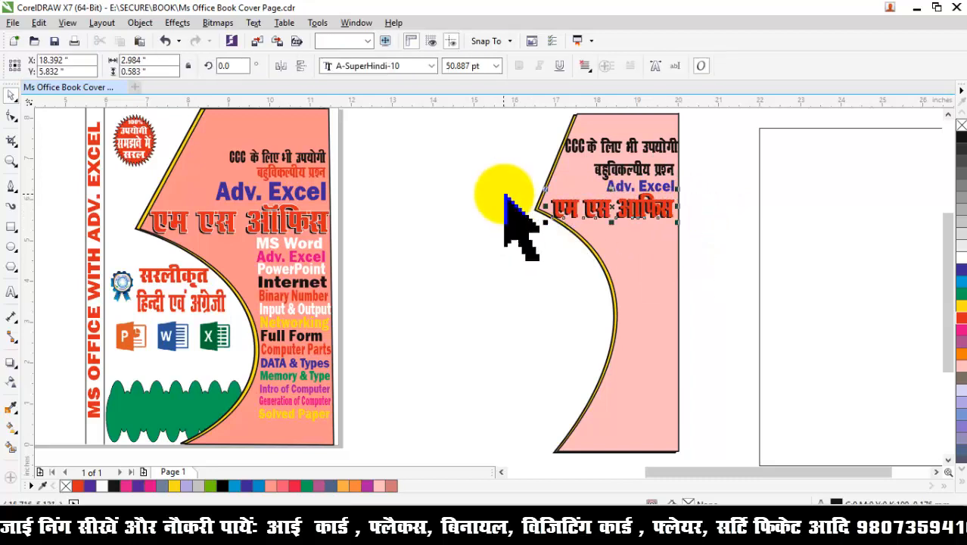
key(Up)
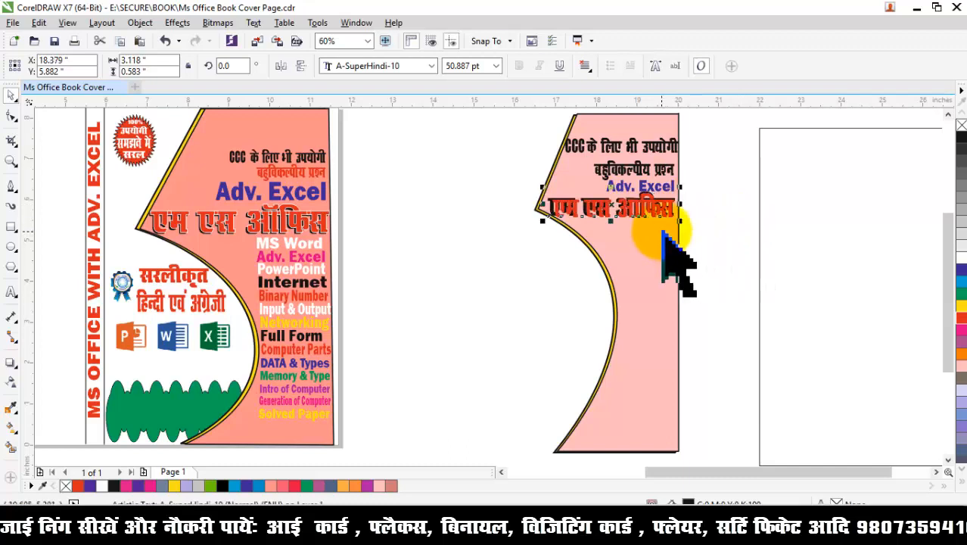
Step: Realign the red एम एस आफिस layer over its black copy in small nudges, leaving a narrow shadow offset
click(725, 221)
click(572, 215)
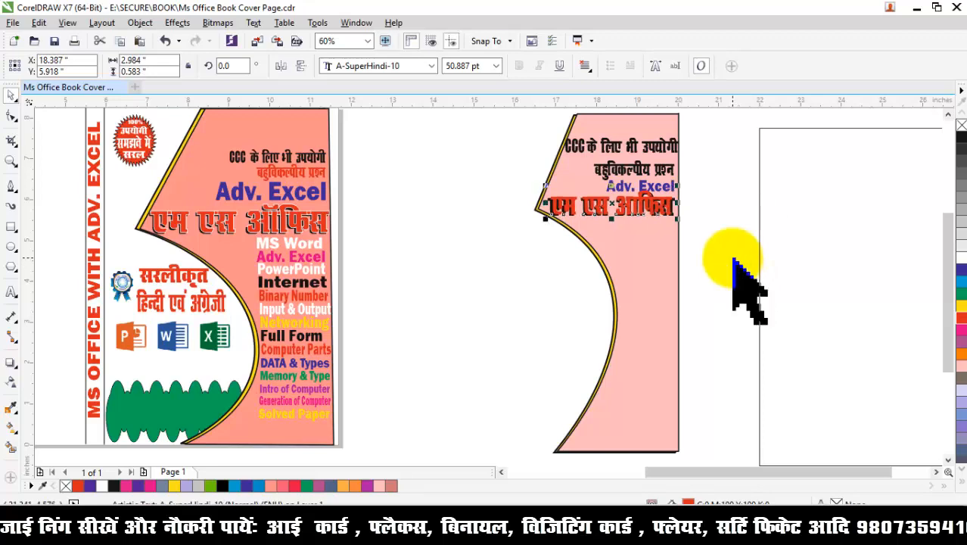
key(Down)
key(Up)
key(ctrl+Down)
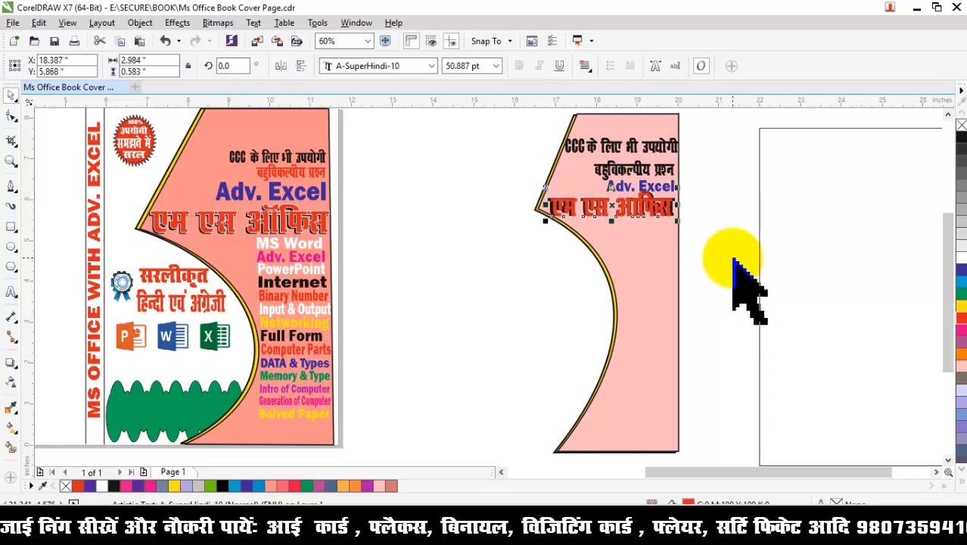
key(Up)
key(Up)
key(Up)
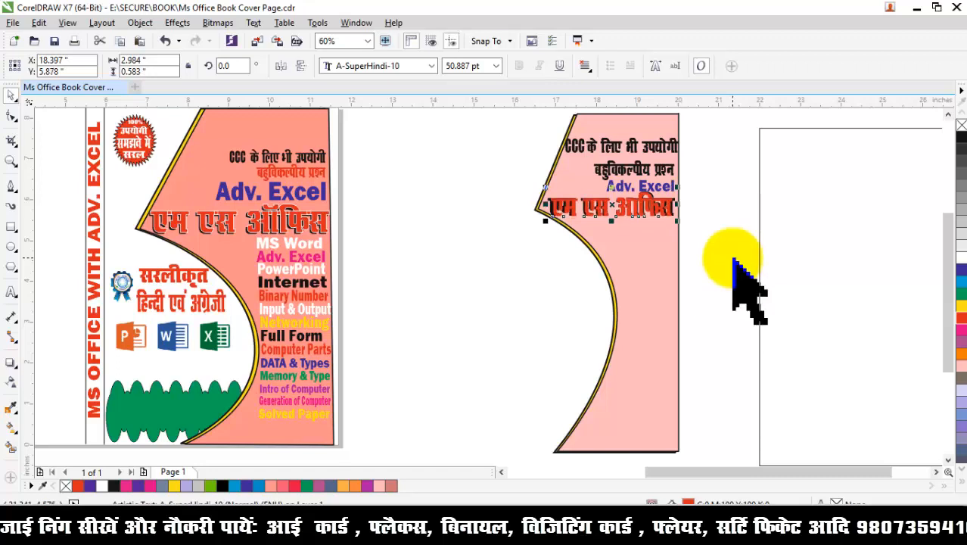
key(Right)
key(Right)
key(Right)
key(Left)
key(Left)
key(Left)
key(Left)
key(Left)
key(Left)
key(Left)
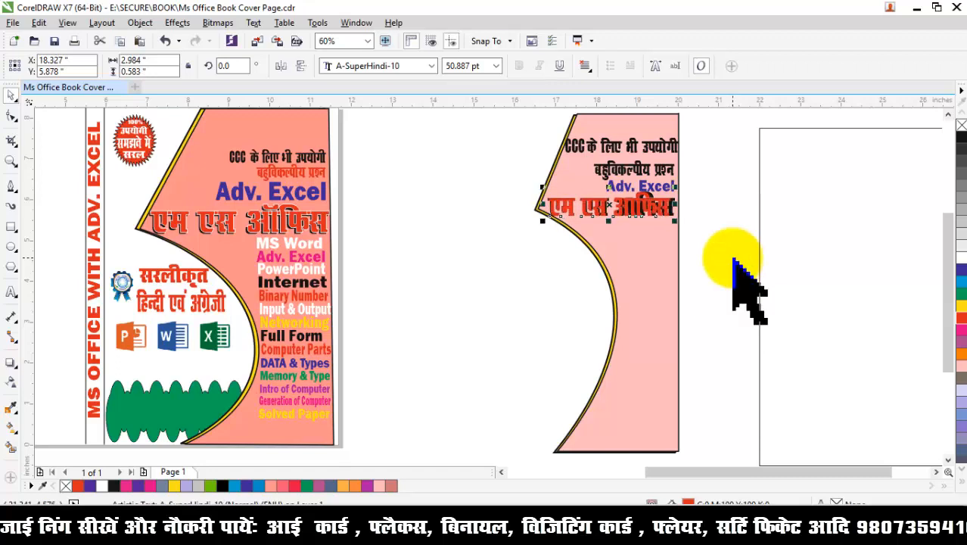
key(Right)
key(Right)
key(Right)
key(Right)
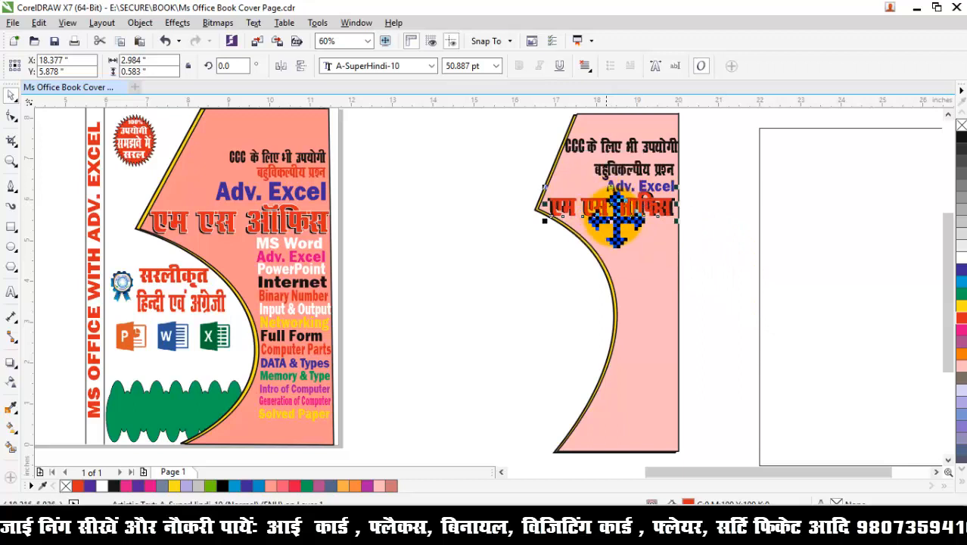
Step: Pull both एम एस आफिस title layers off the pink shape and realign the red layer over its black copy with a narrow offset
drag(611, 205, 479, 257)
drag(609, 205, 475, 211)
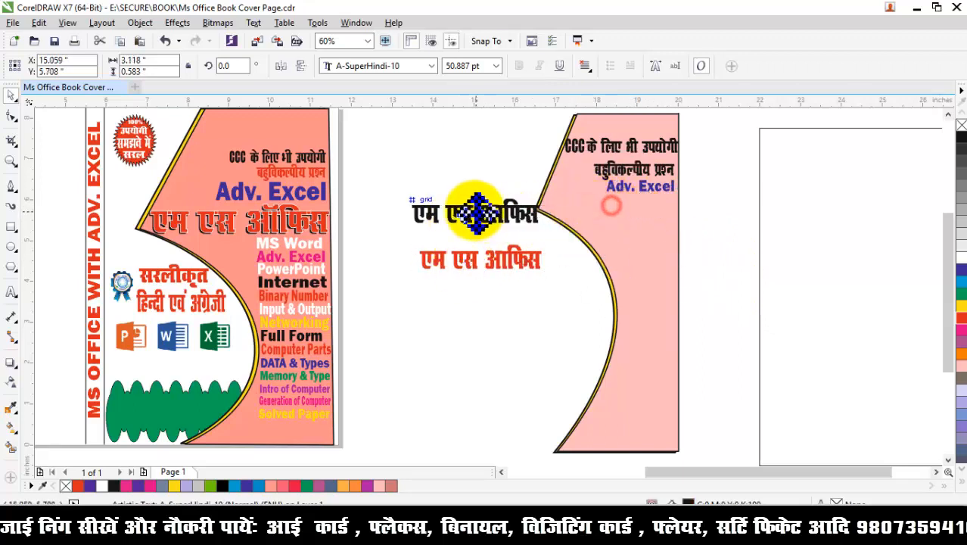
click(504, 263)
drag(505, 263, 496, 223)
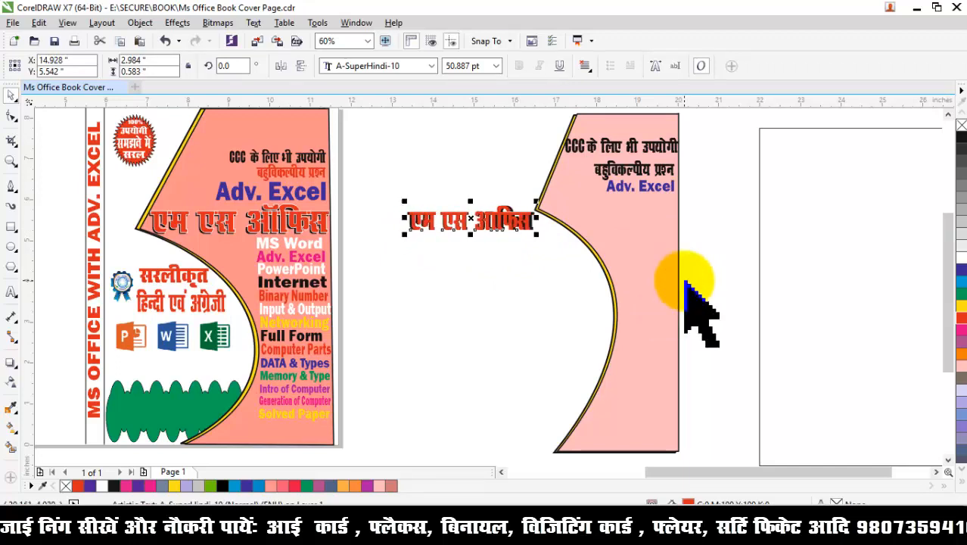
drag(505, 224, 505, 225)
key(Right)
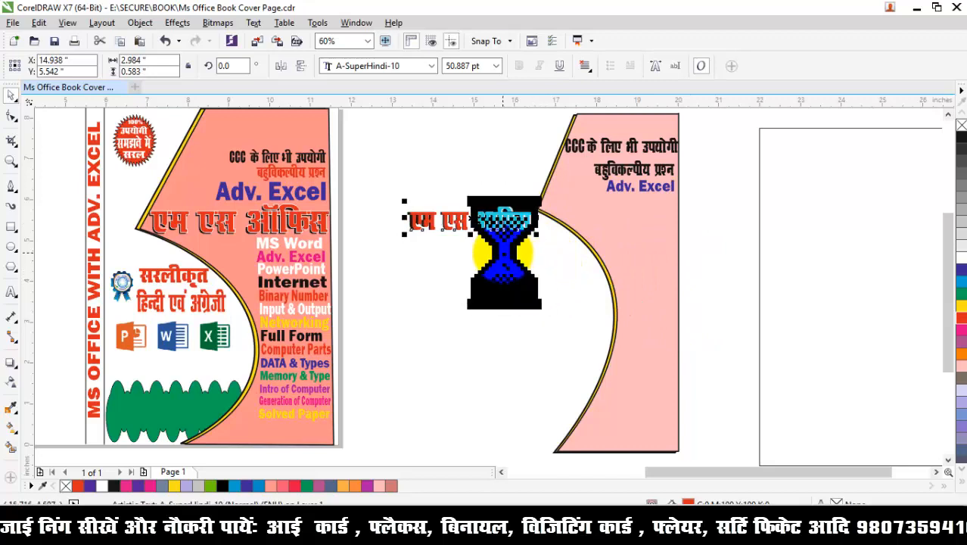
key(Down)
key(Down)
click(514, 256)
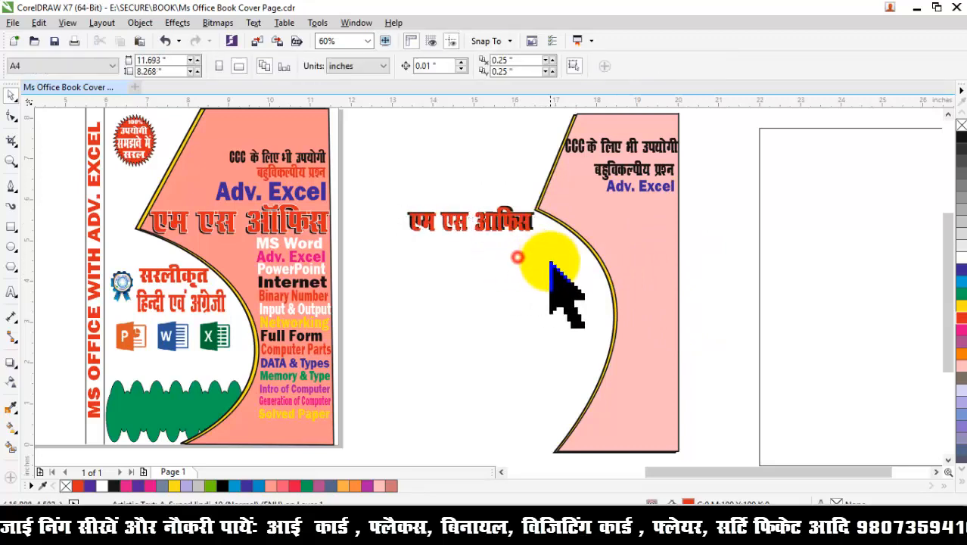
Step: Move both title layers onto the pink shape under Adv. Excel and nudge them 0.04 in up and 0.05 in to the left
drag(380, 248, 552, 193)
drag(464, 222, 626, 210)
drag(729, 255, 449, 185)
key(Up)
key(Up)
key(Up)
key(Up)
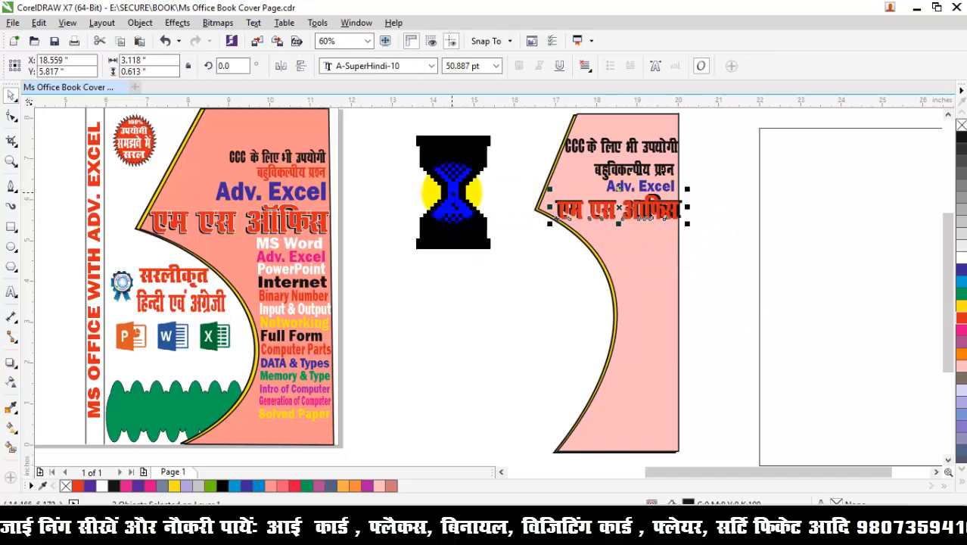
key(Left)
key(Left)
key(Left)
key(Left)
key(Left)
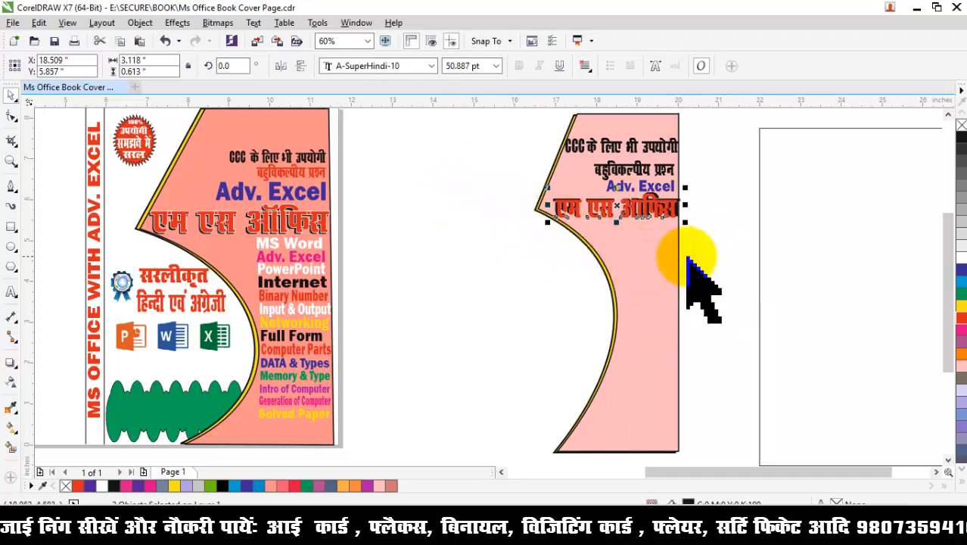
click(744, 252)
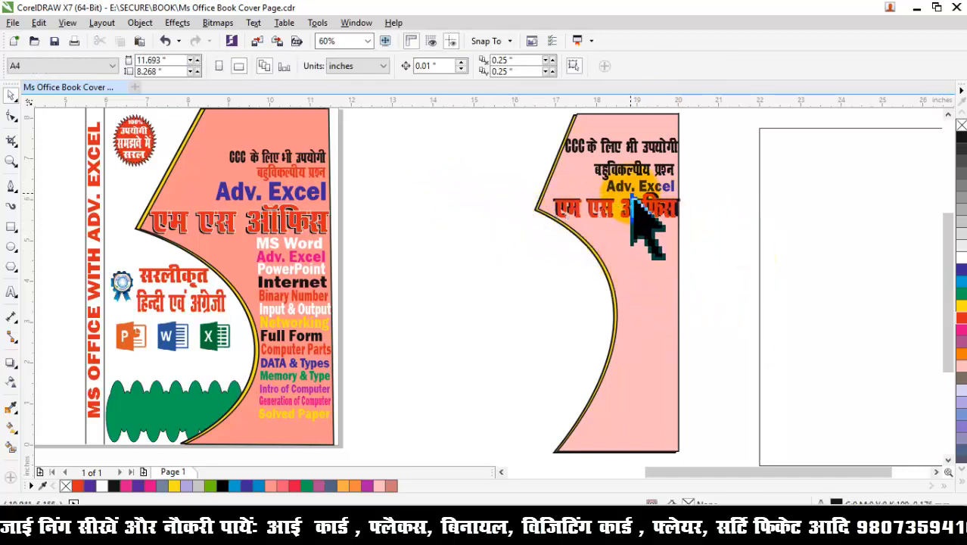
Step: Move the red एम एस आफिस layer onto the blank area and delete the black copy from the pink shape
drag(631, 210, 493, 270)
click(611, 206)
key(F8)
drag(608, 205, 443, 219)
click(10, 95)
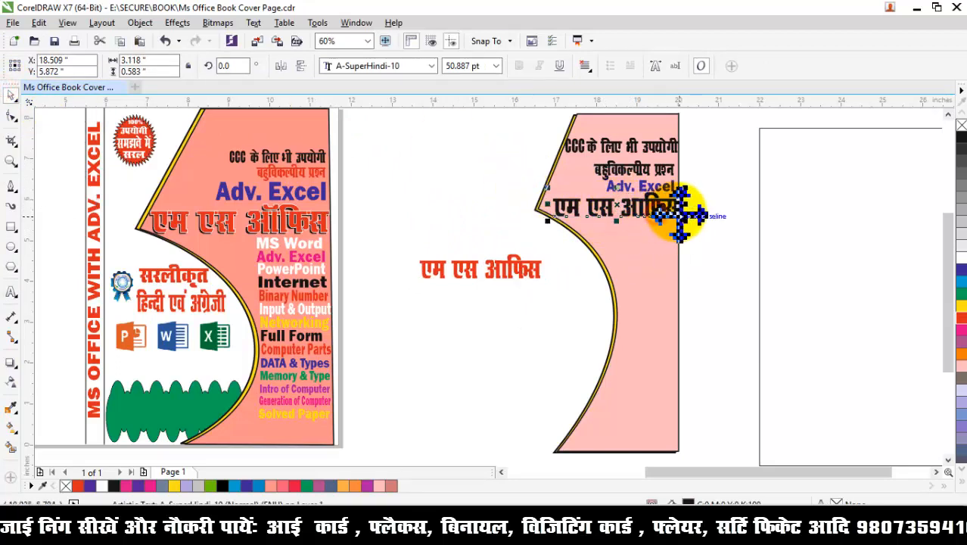
key(Delete)
Step: Duplicate the red एम एस आफिस title and fill the duplicate with black
click(509, 270)
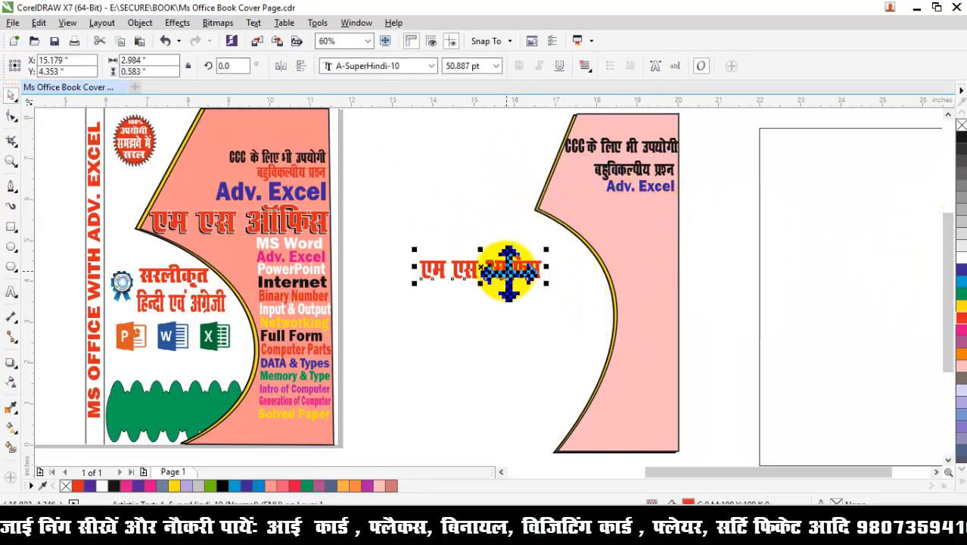
key(ctrl+d)
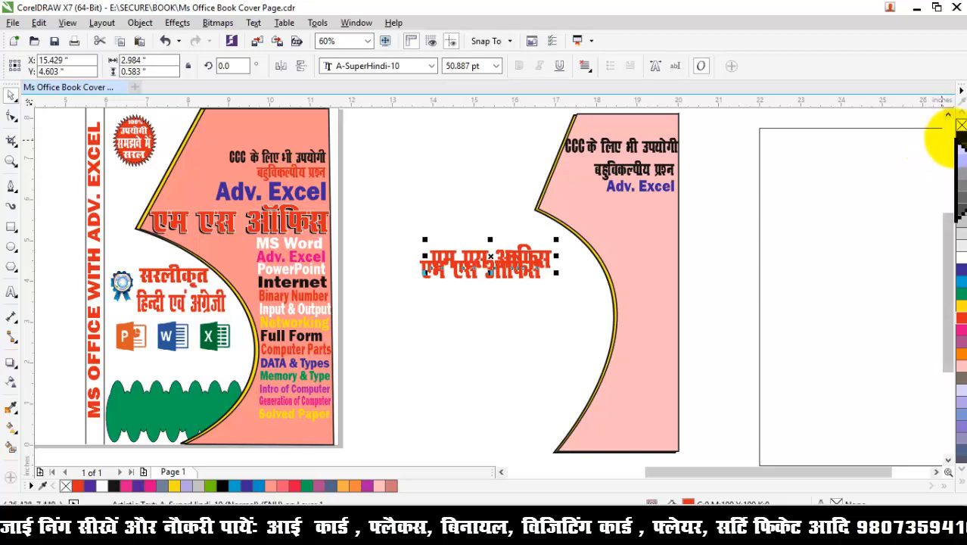
click(960, 137)
Step: Place the red title over its black duplicate with a slight upward offset and bring it to the front
click(451, 273)
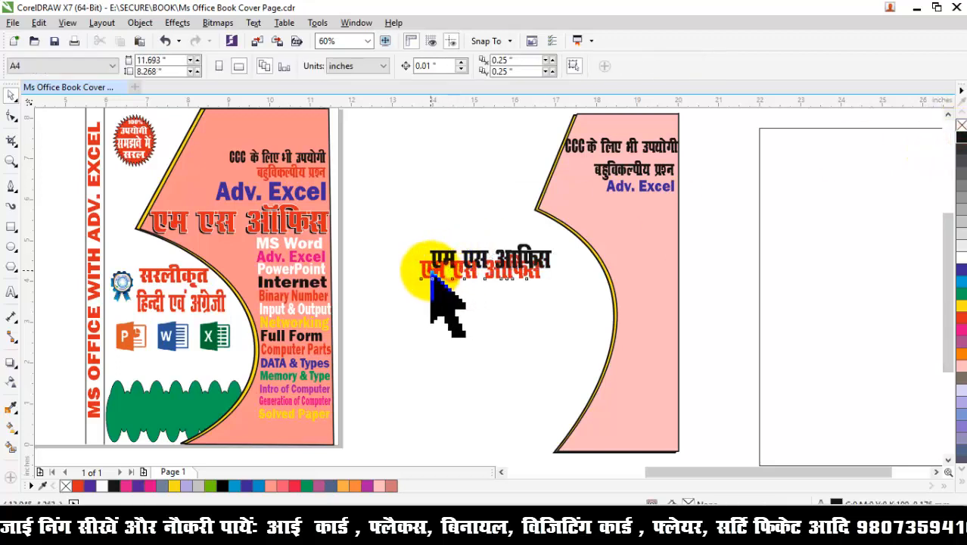
click(429, 270)
mouse_move(424, 271)
mouse_down()
mouse_move(450, 295)
mouse_move(438, 258)
mouse_up()
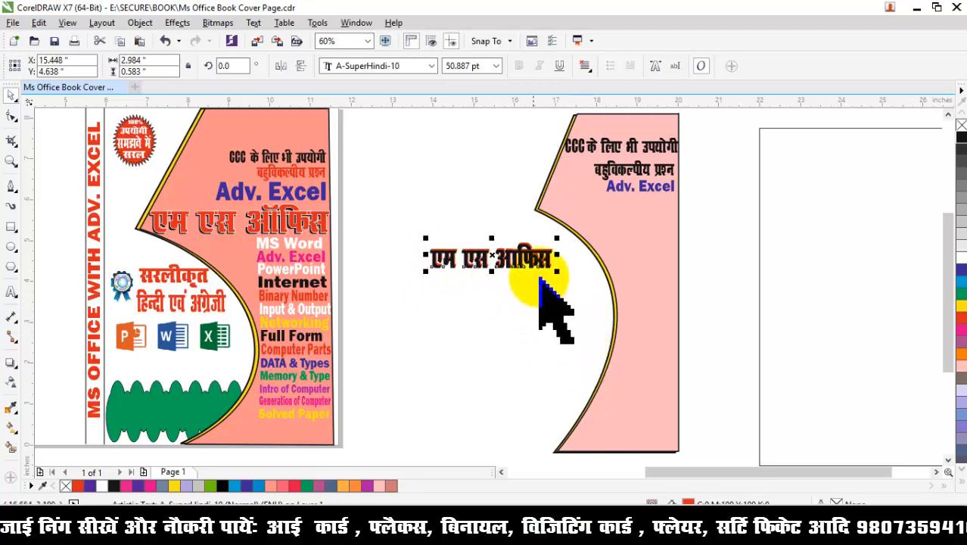
key(Up)
key(shift+Page_Up)
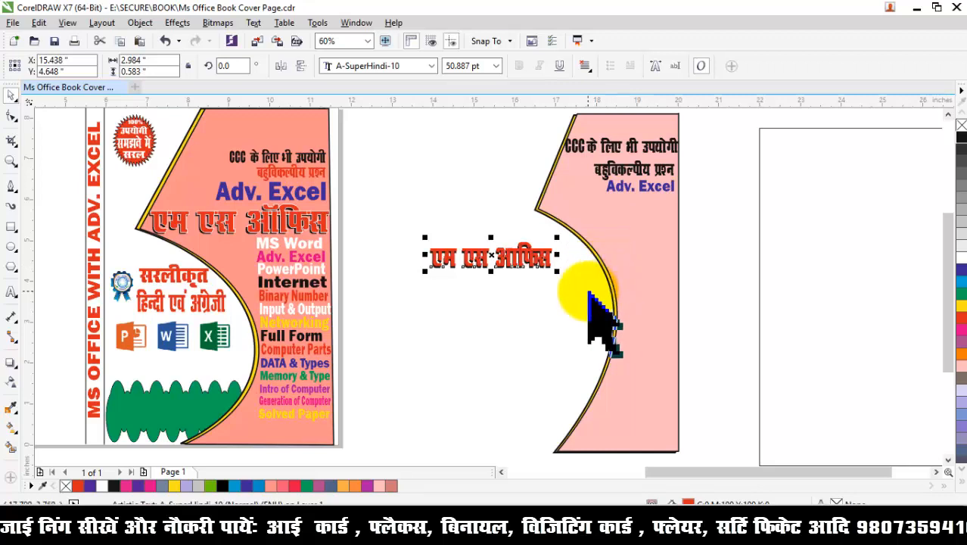
Step: Select both एम एस आफिस title layers and move them together onto the pink shape, just under Adv. Excel
click(432, 287)
drag(408, 283, 557, 228)
drag(519, 260, 645, 209)
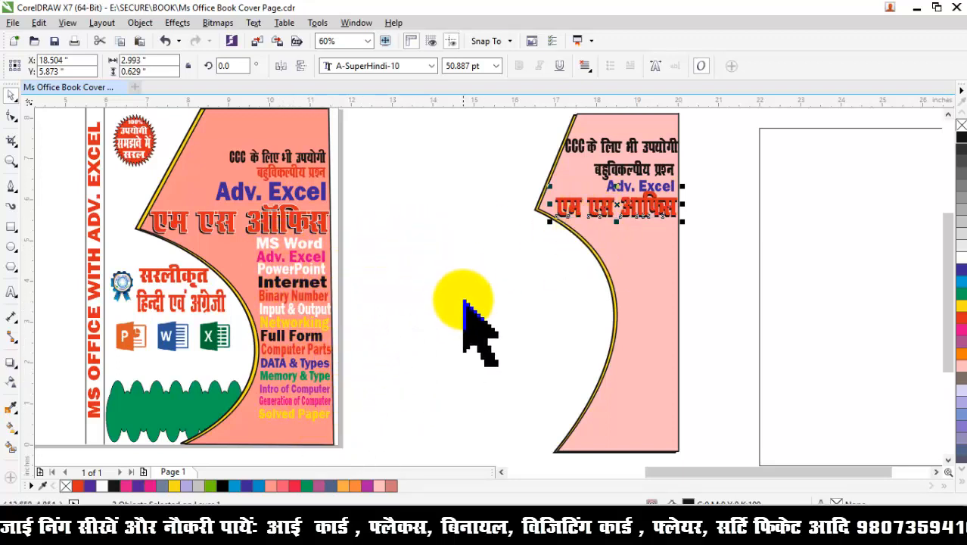
Step: Copy the original cover's topic list, MS Word to Solved Paper, and place the copy on the pink shape under the title
drag(643, 243, 281, 241)
drag(413, 246, 243, 441)
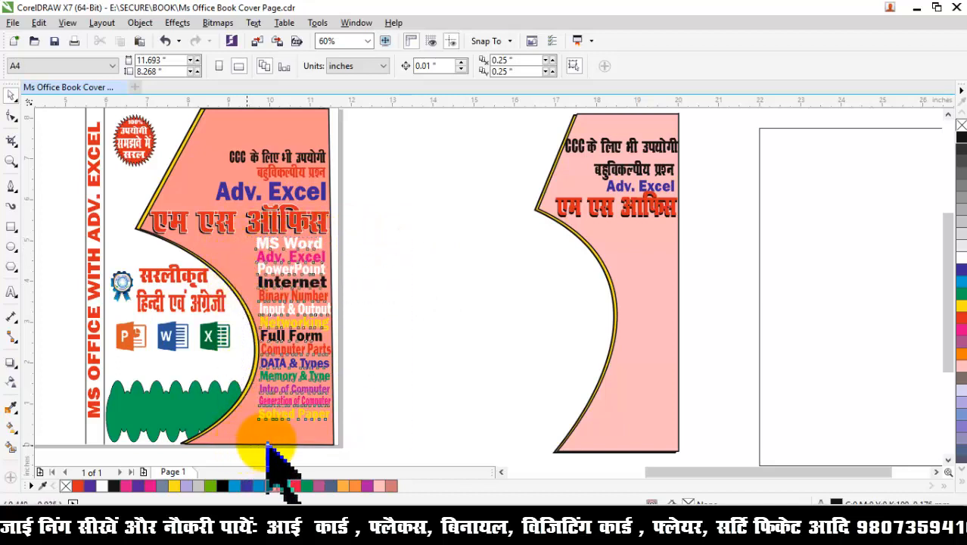
right_click(314, 282)
click(374, 322)
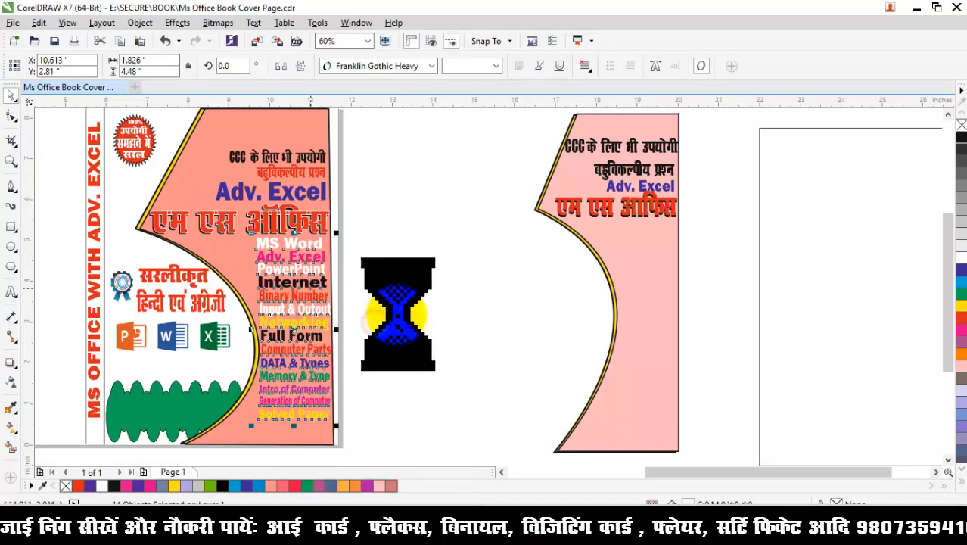
right_click(455, 255)
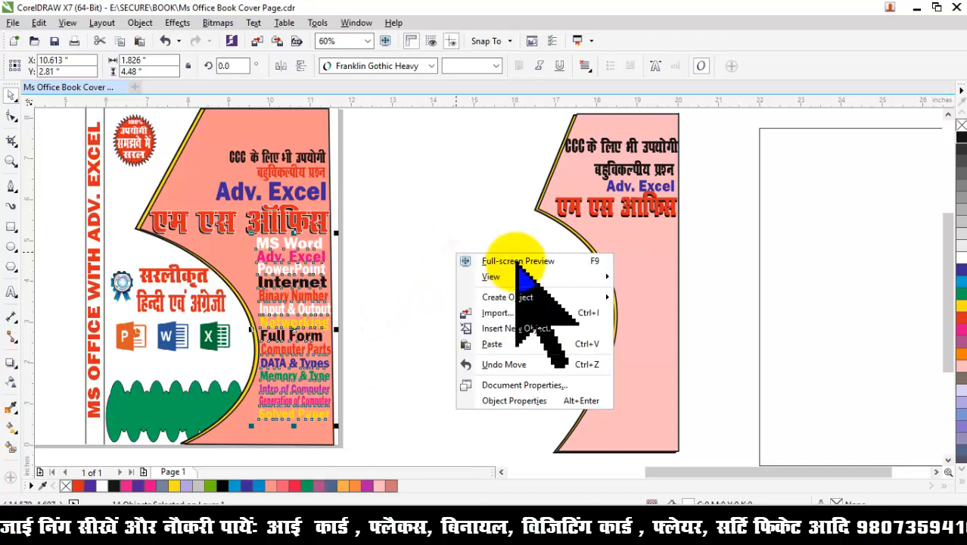
click(514, 344)
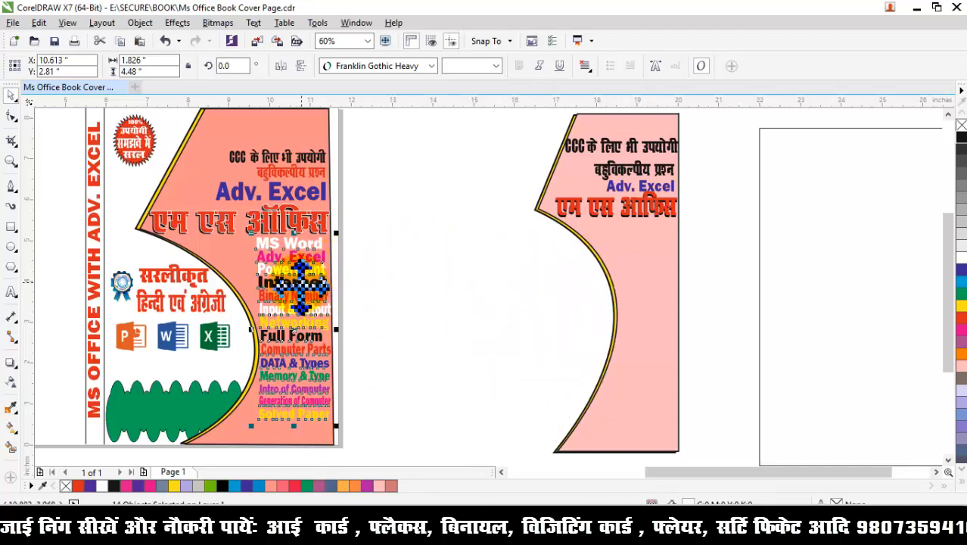
drag(306, 286, 647, 275)
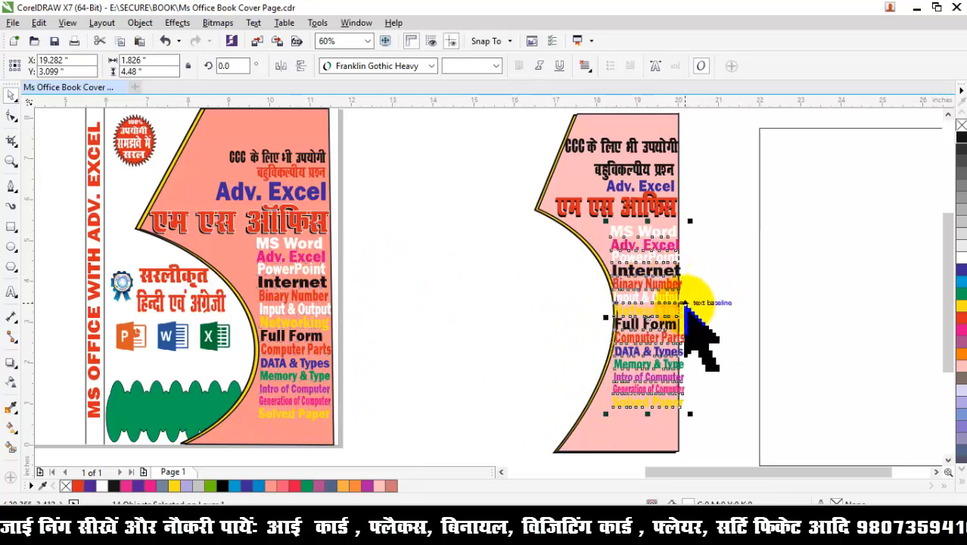
Step: Narrow the copied topic list to about 1.48 in wide so it fits between the yellow curve and the shape's right edge
scroll(681, 288, up, 3)
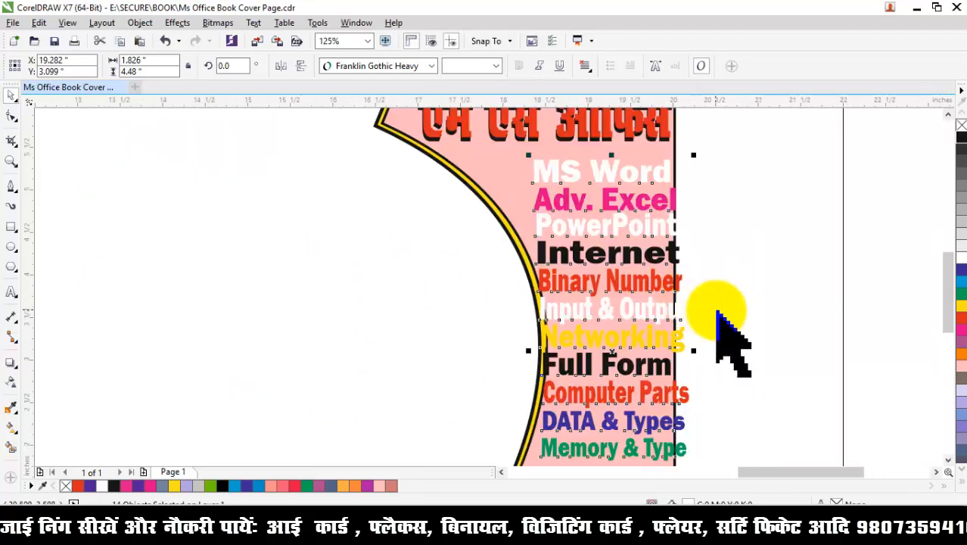
scroll(946, 269, down, 2)
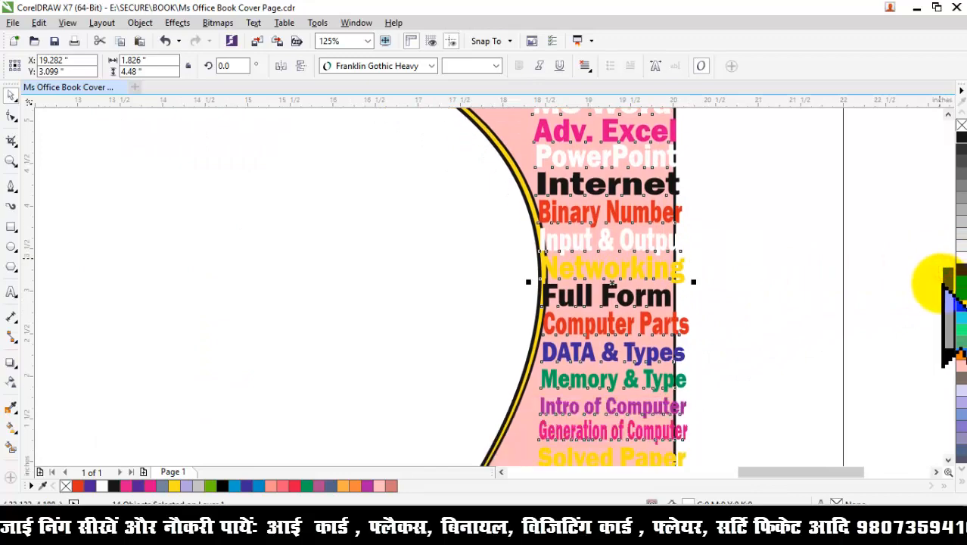
drag(693, 285, 674, 282)
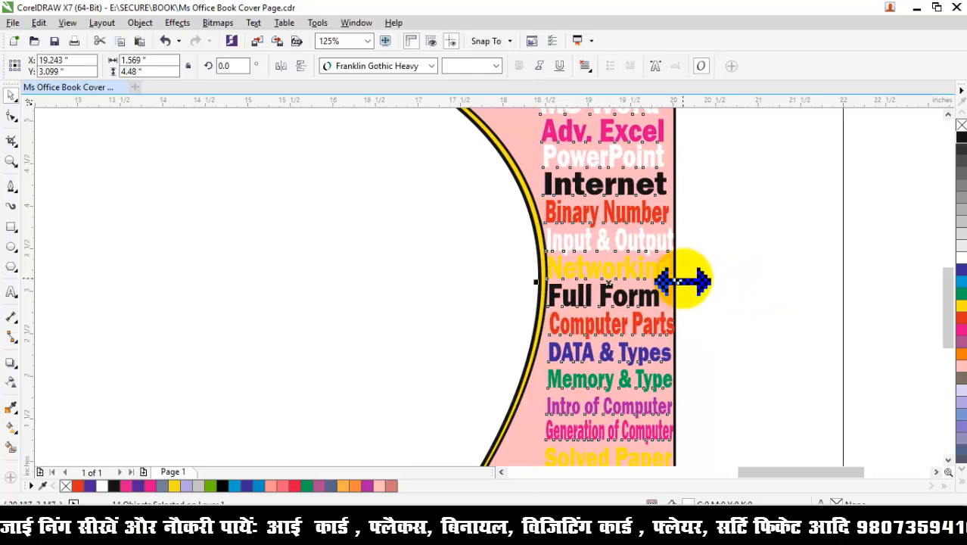
drag(679, 284, 672, 283)
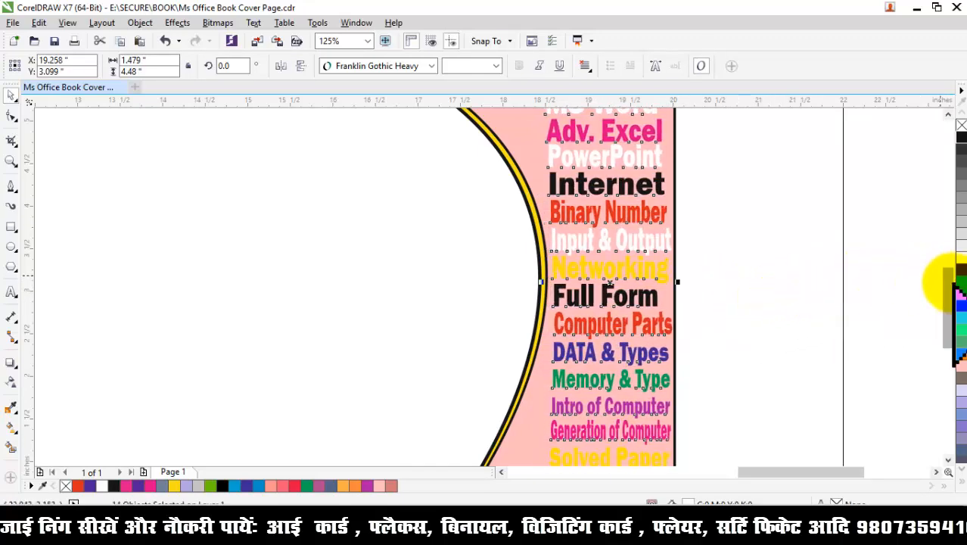
drag(947, 270, 924, 270)
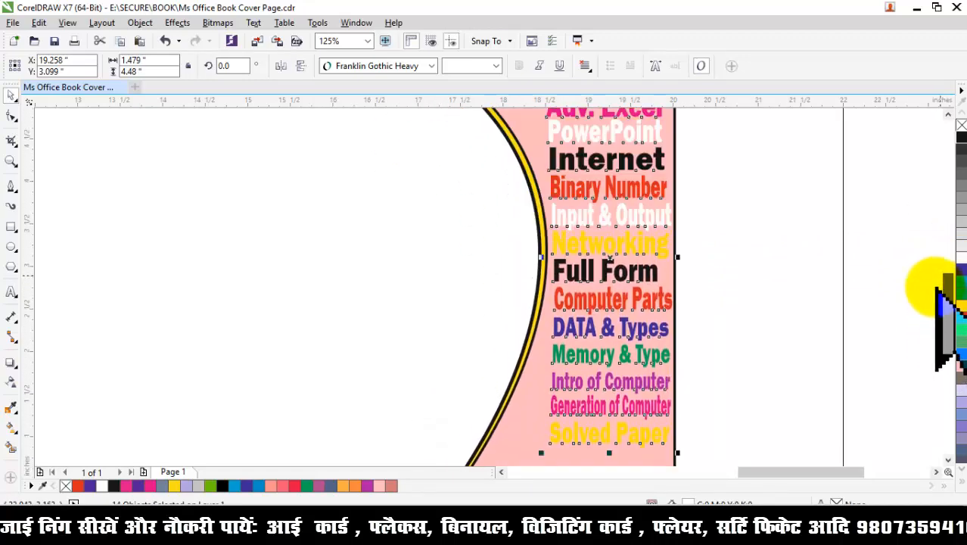
Step: Compare the new cover with the original and examine the round red badge near the original's top corner
click(367, 41)
click(333, 140)
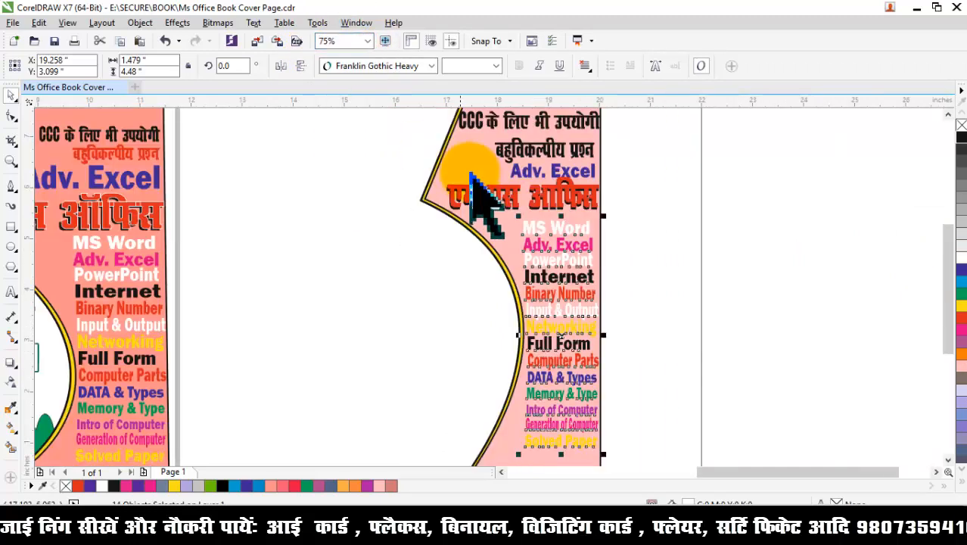
click(782, 226)
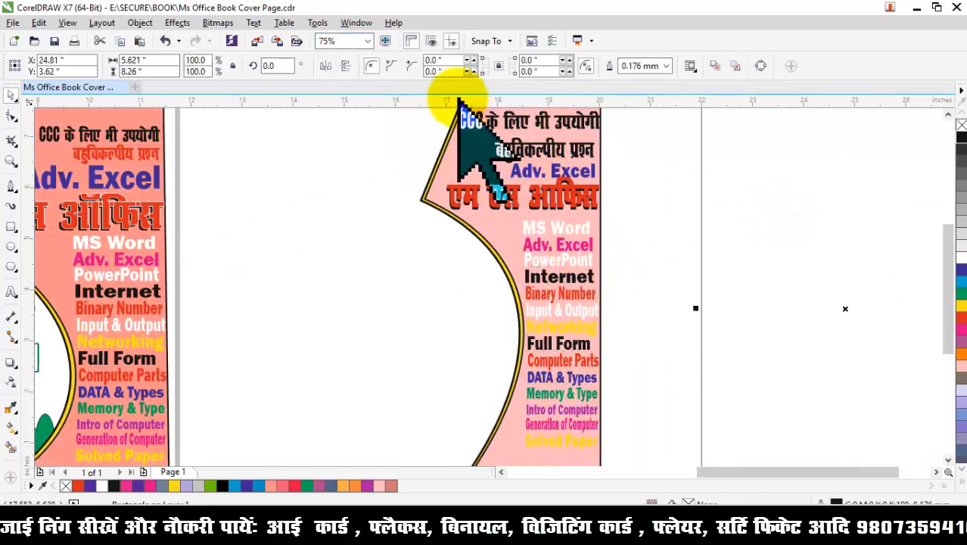
click(367, 41)
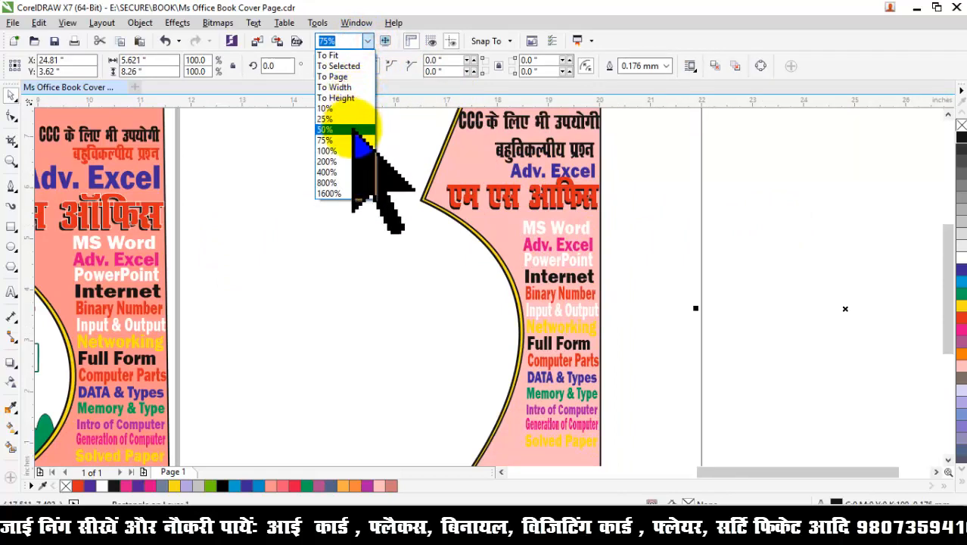
click(350, 127)
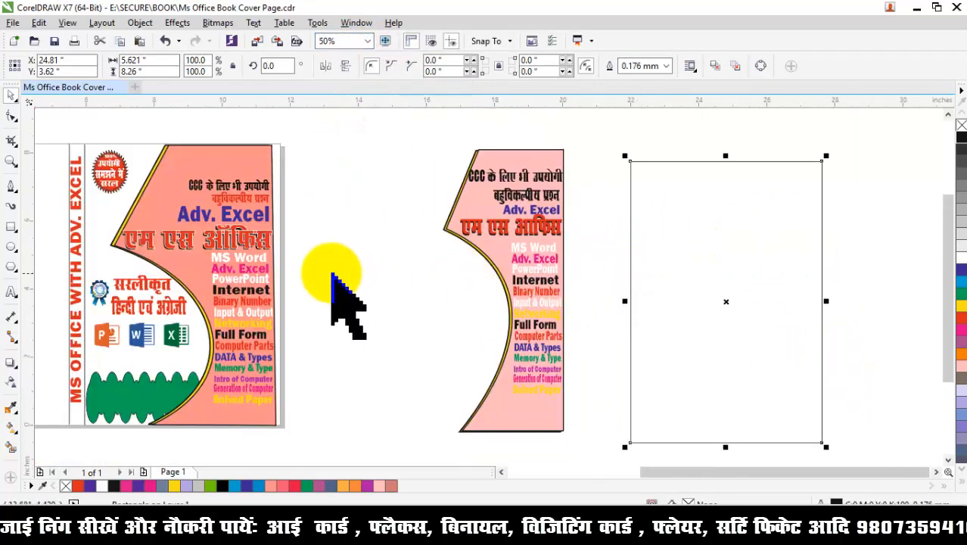
click(338, 168)
click(120, 177)
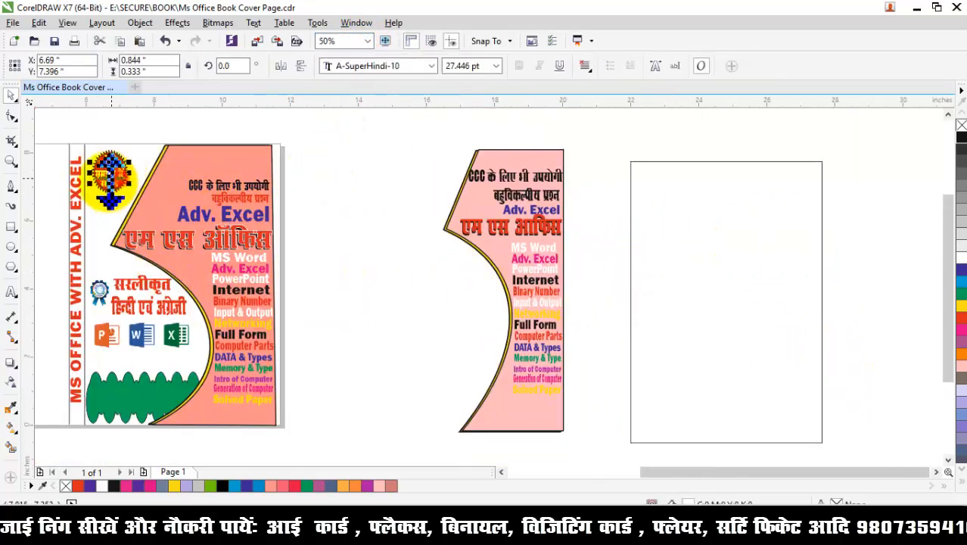
click(129, 128)
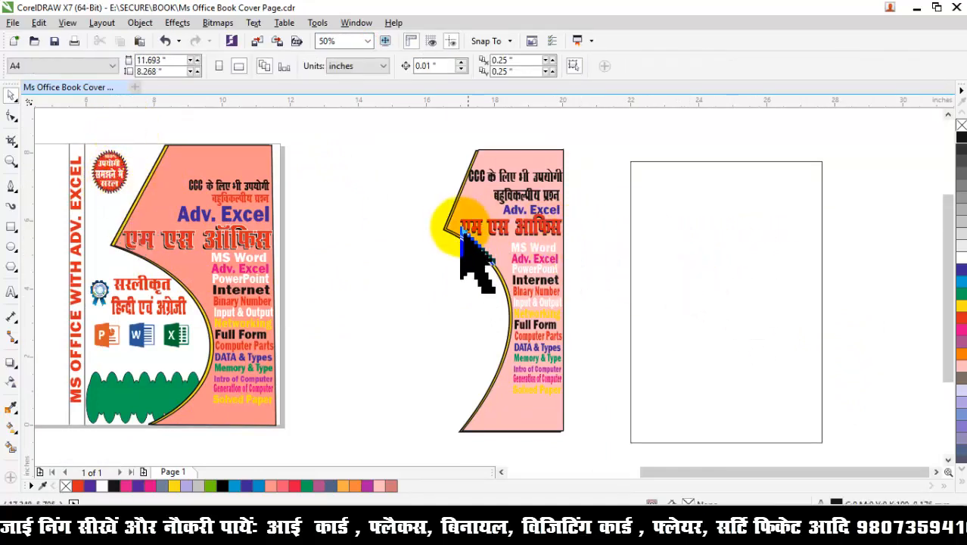
Step: Draw a polygon about 2.2 by 2.3 in on the blank area left of the pink shape
scroll(460, 227, up, 2)
click(947, 114)
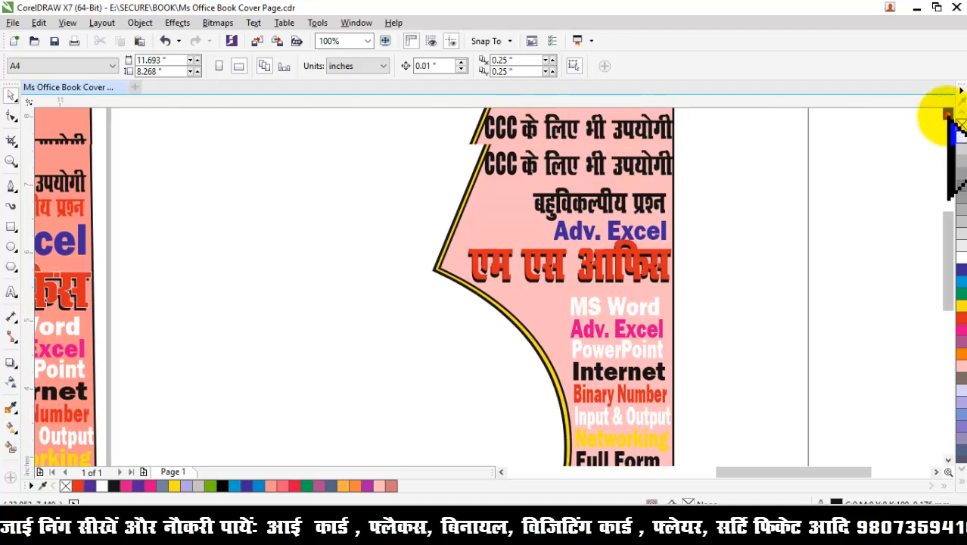
click(11, 267)
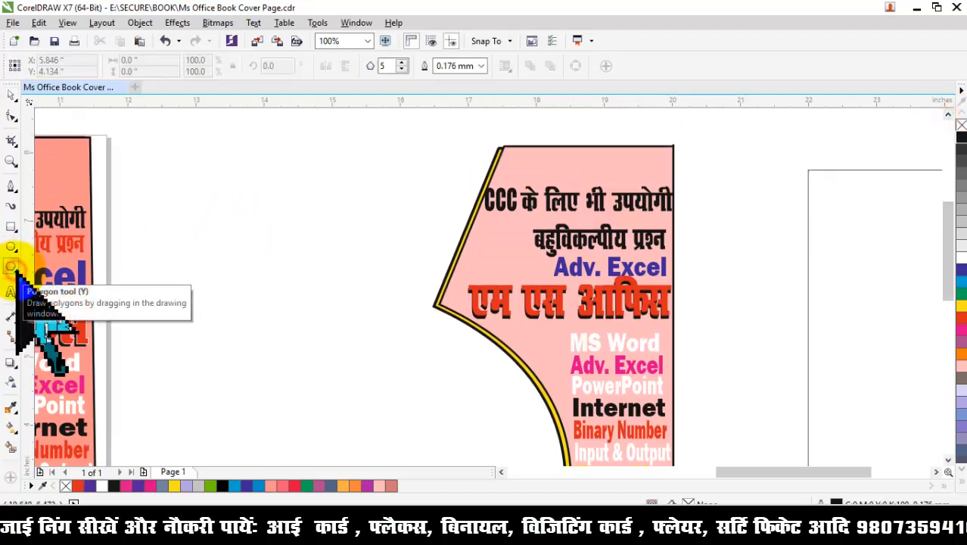
click(16, 270)
click(75, 270)
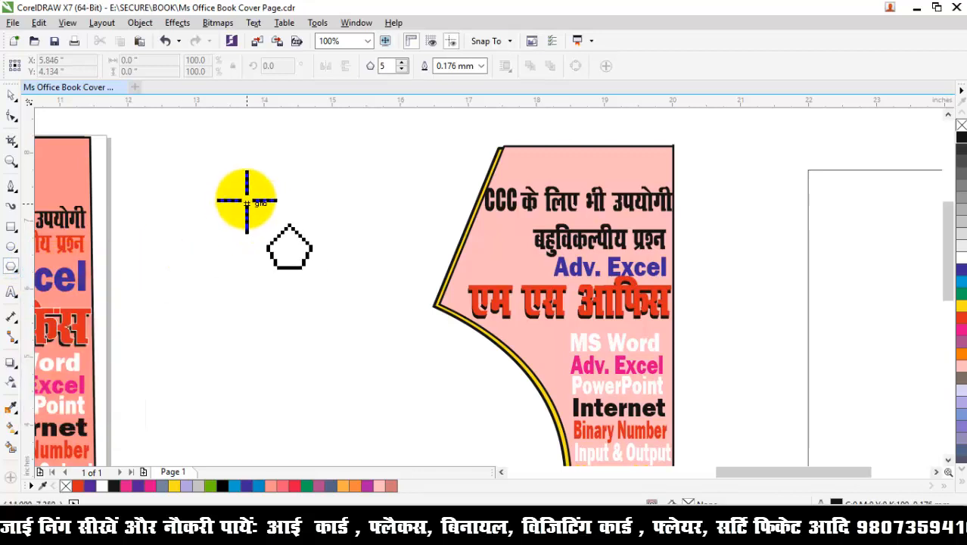
drag(236, 193, 391, 349)
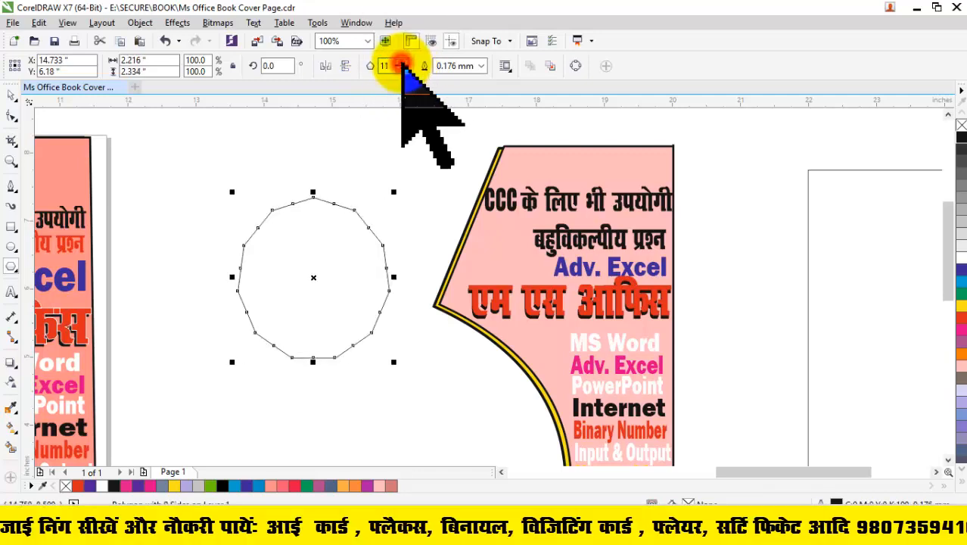
Step: Increase the polygon's number of sides to 31
click(403, 64)
click(402, 64)
click(402, 64)
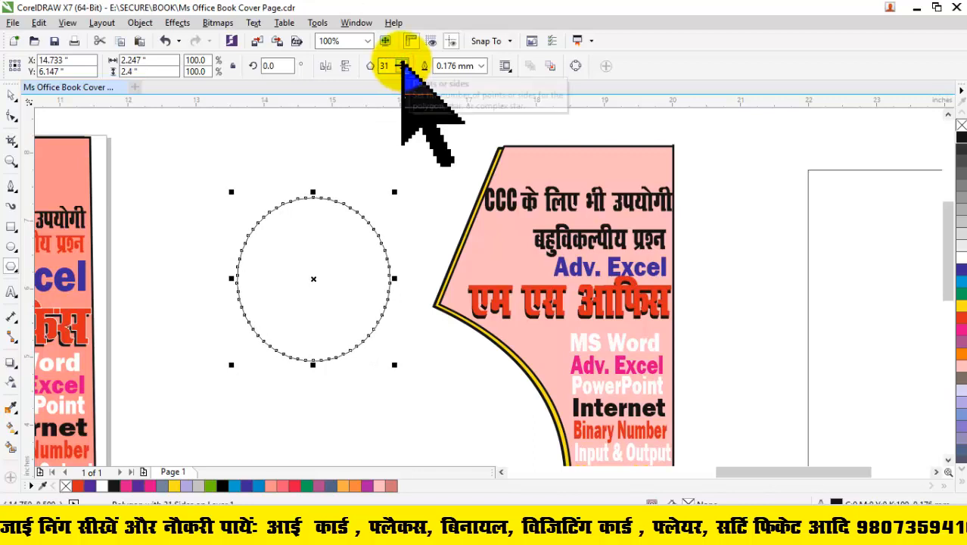
Step: Reshape the polygon's nodes into a ring of sharp spikes forming a starburst and fill it with yellow
click(12, 115)
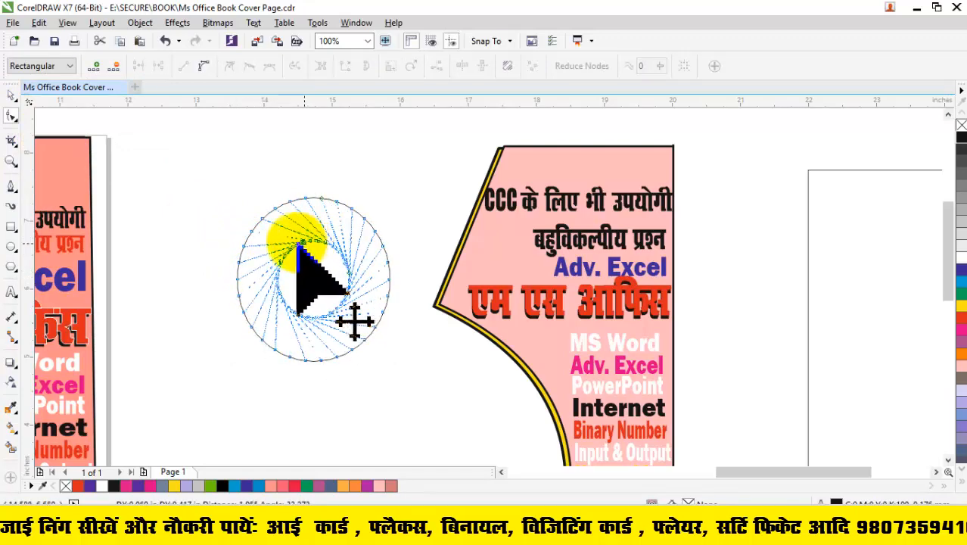
drag(297, 247, 273, 247)
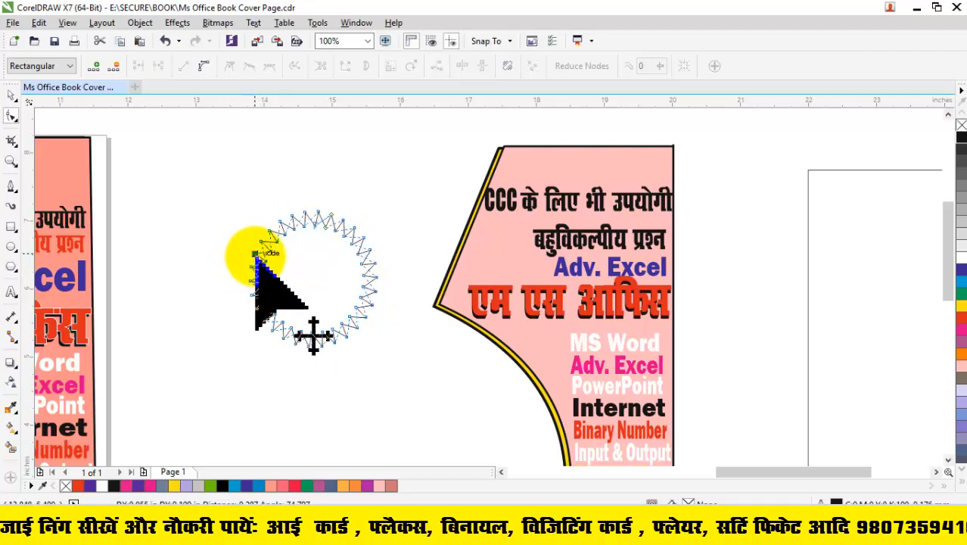
mouse_move(252, 255)
mouse_down()
mouse_move(201, 221)
mouse_move(246, 254)
mouse_up()
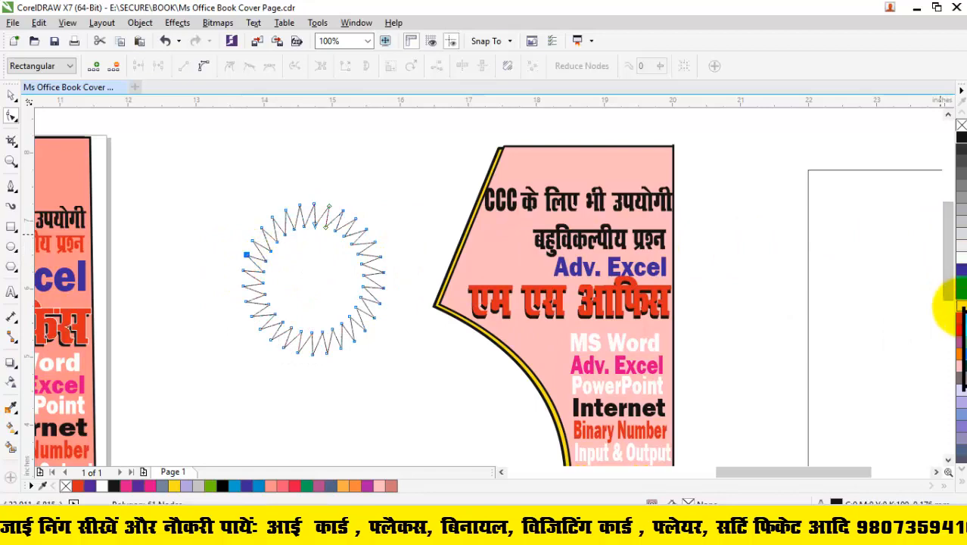
click(960, 305)
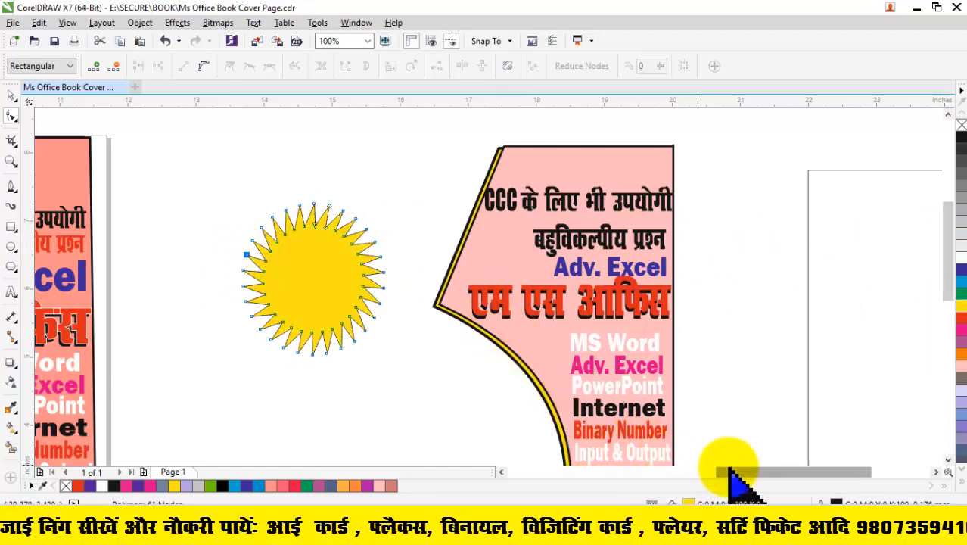
Step: Fine-tune the starburst's spikes to match the original round badge, about 2.06 by 2.21 in overall
mouse_move(729, 471)
mouse_down()
mouse_move(684, 472)
mouse_move(726, 471)
mouse_move(717, 470)
mouse_up()
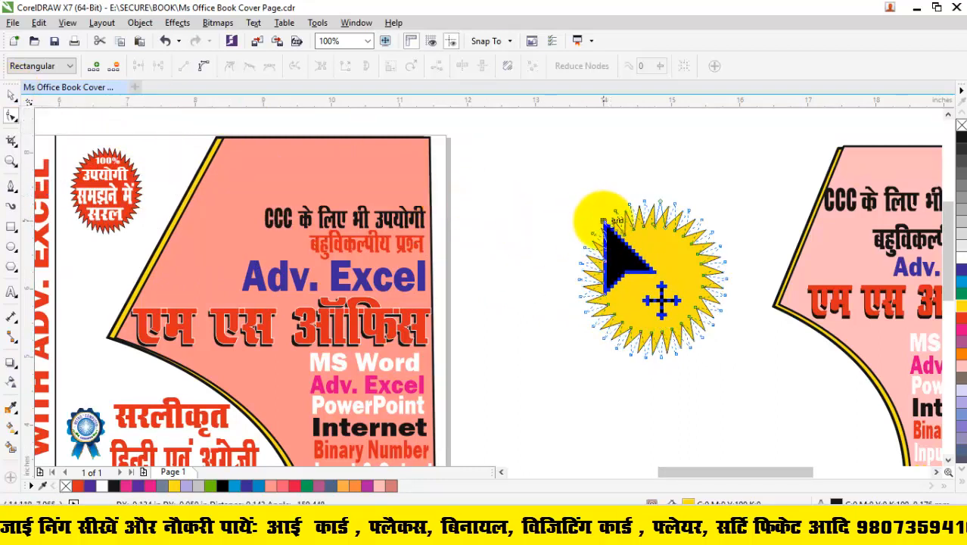
drag(603, 221, 603, 220)
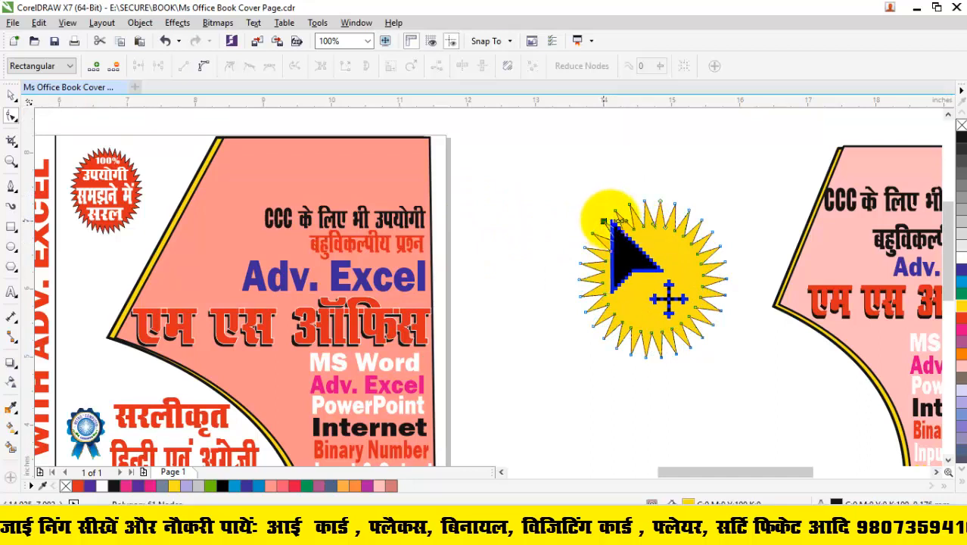
drag(612, 220, 610, 219)
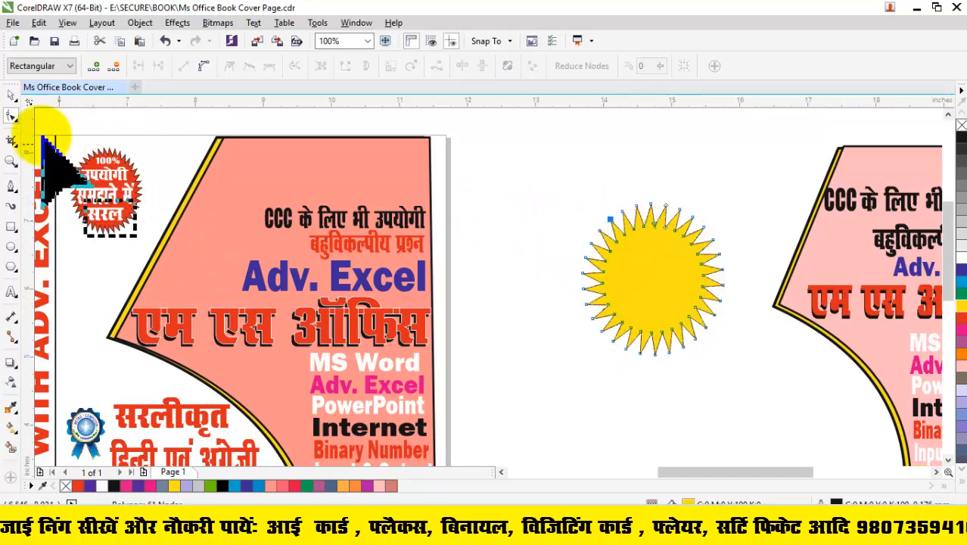
click(10, 94)
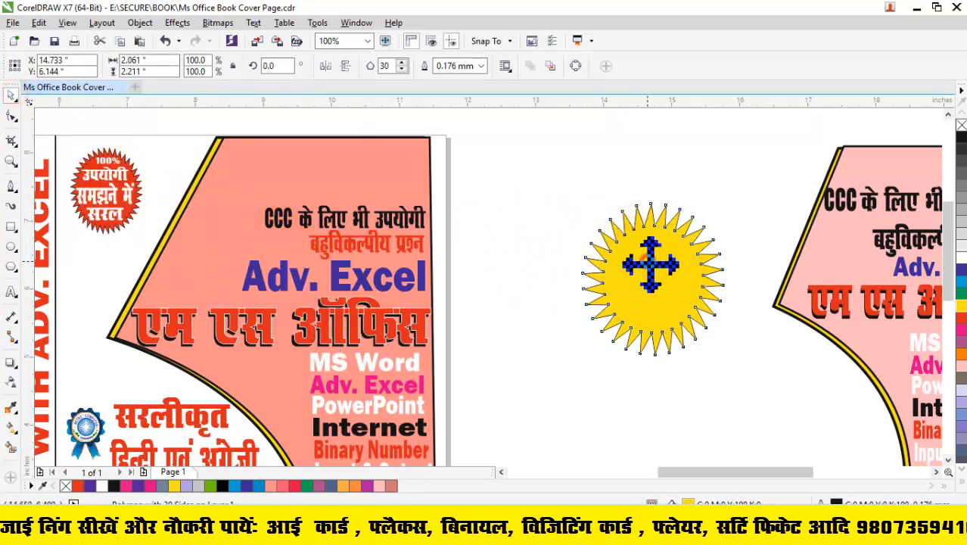
Step: Narrow the new cover's CCC heading to about 2.67 in wide and undo the accidental move of the pink shape
click(865, 200)
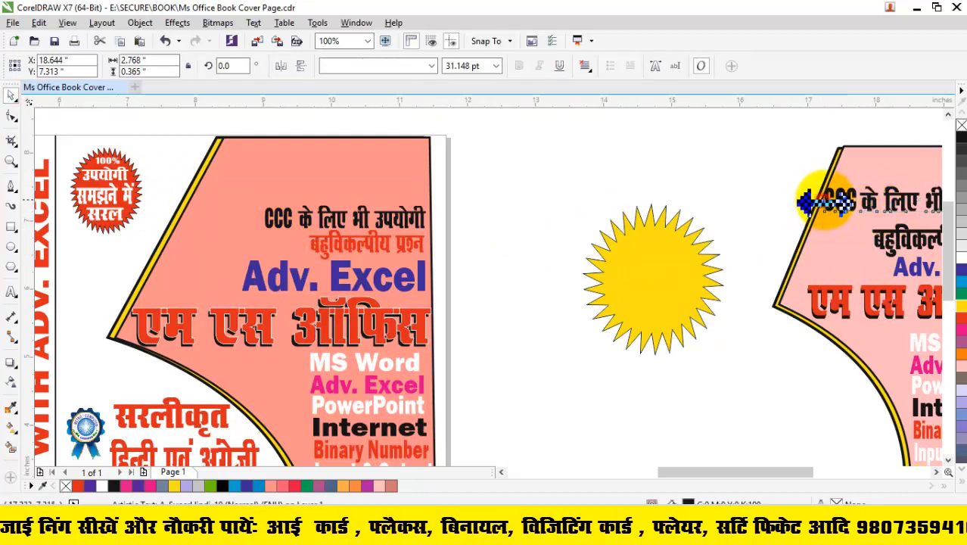
drag(805, 200, 548, 221)
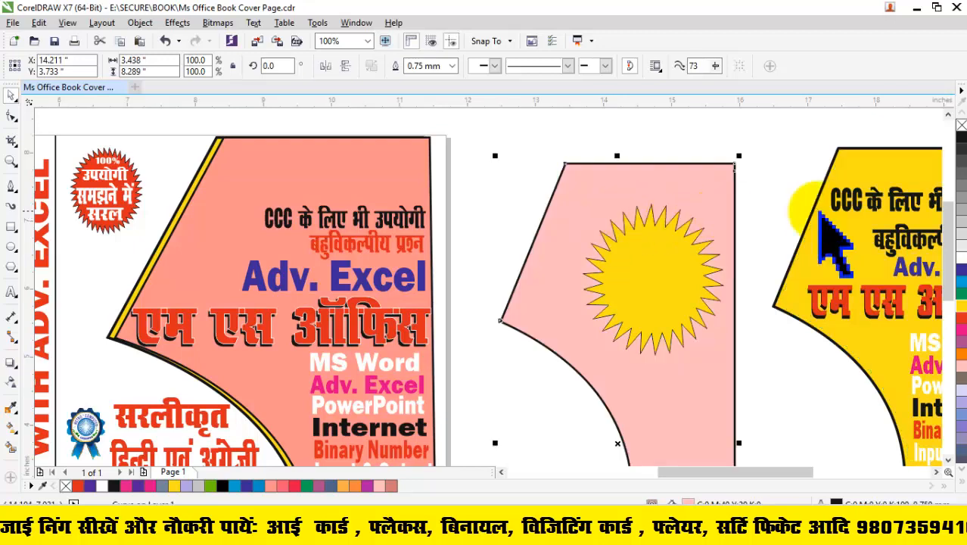
key(ctrl+z)
Step: Copy the new cover's CCC heading onto the upper part of the starburst and narrow the copy to about 0.8 in wide
click(908, 200)
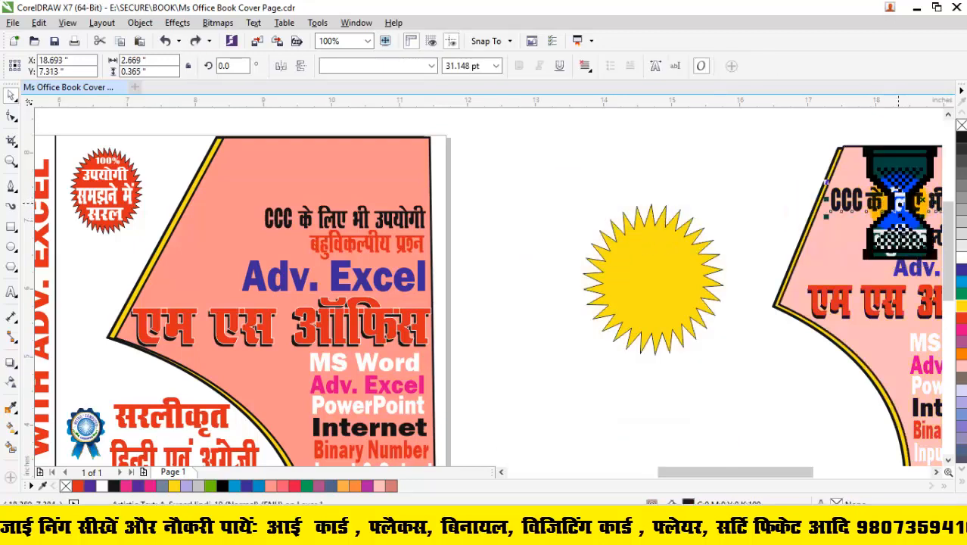
drag(886, 203, 552, 174)
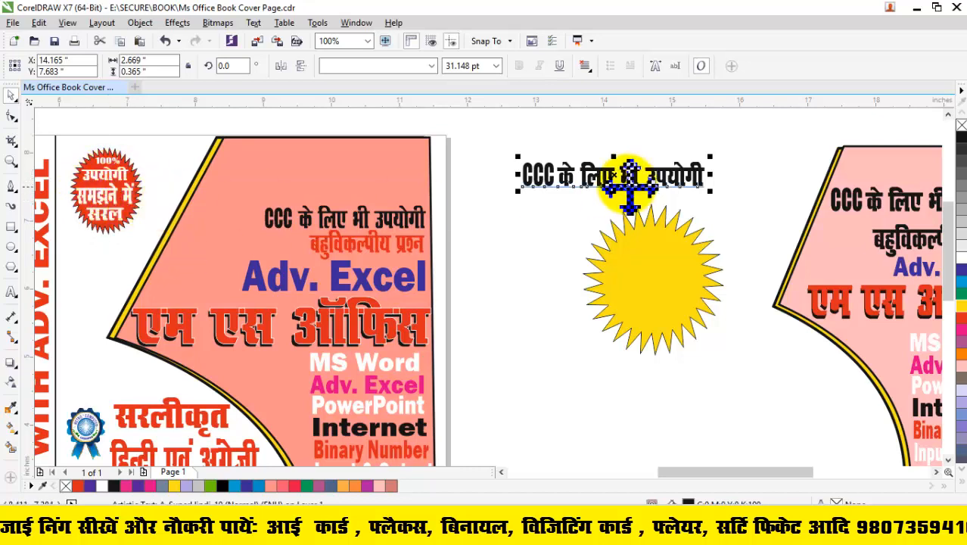
drag(711, 175, 638, 237)
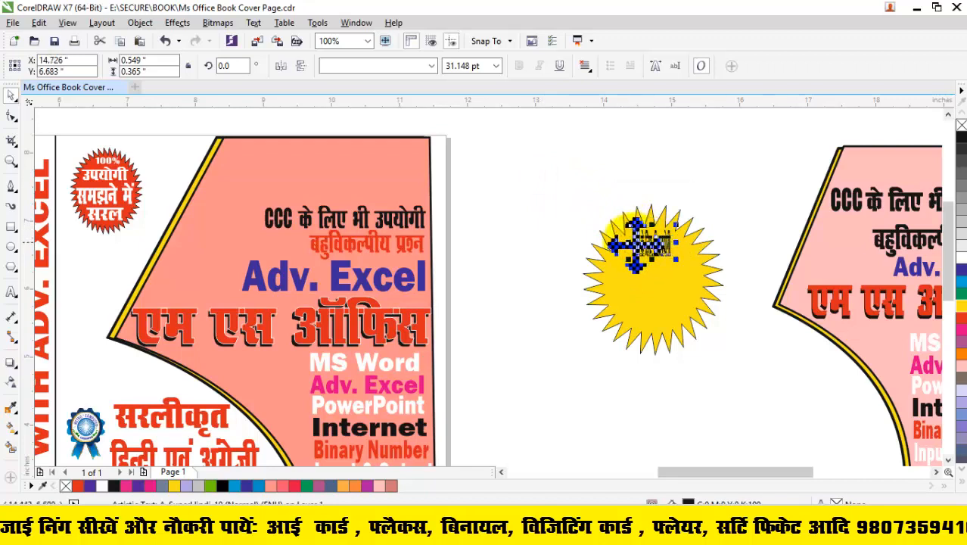
drag(614, 243, 642, 245)
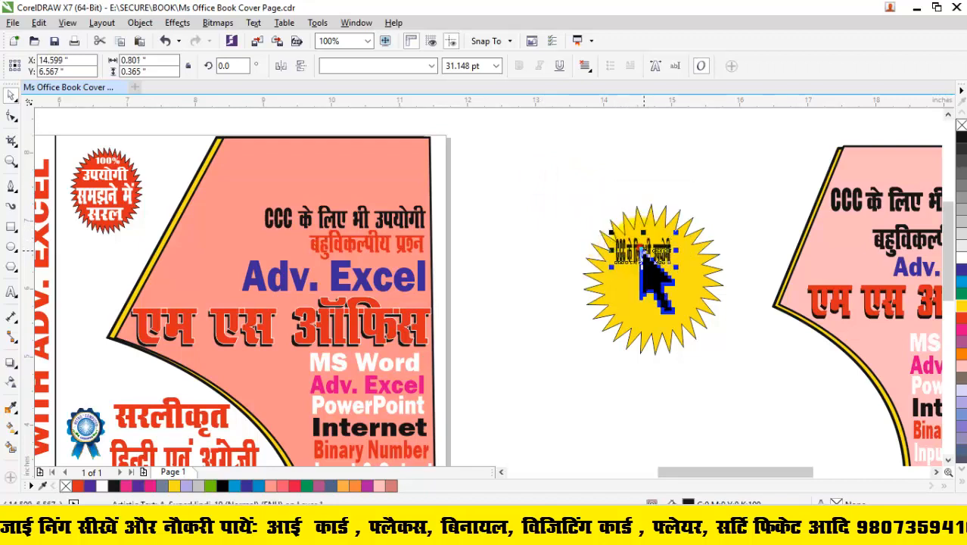
Step: Set the starburst text's font to Impact and replace its wording with "100%"
key(ctrl+a)
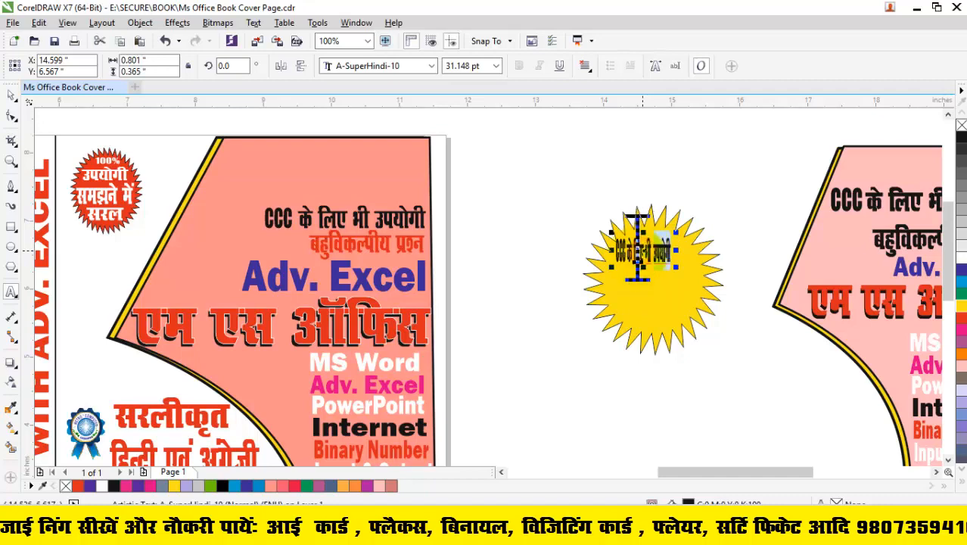
click(418, 66)
click(405, 84)
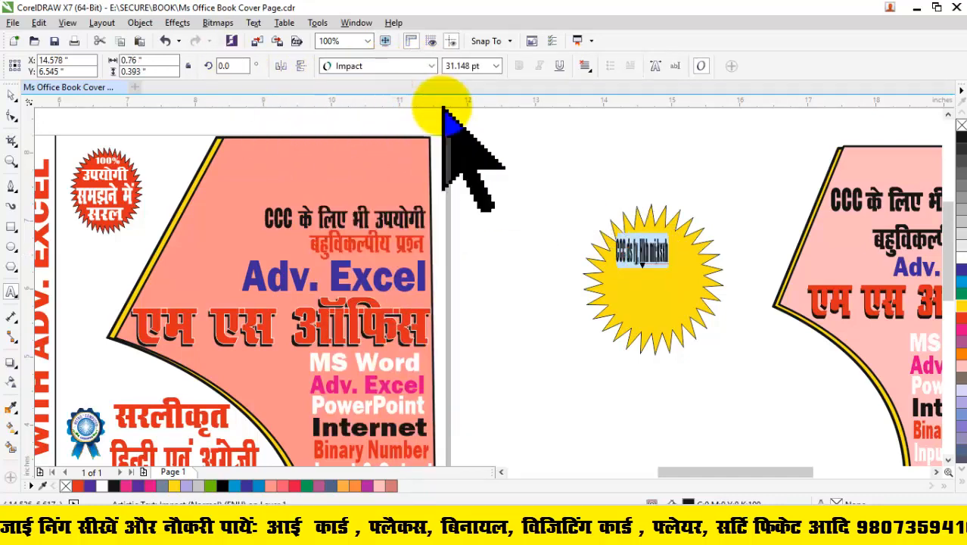
text(1)
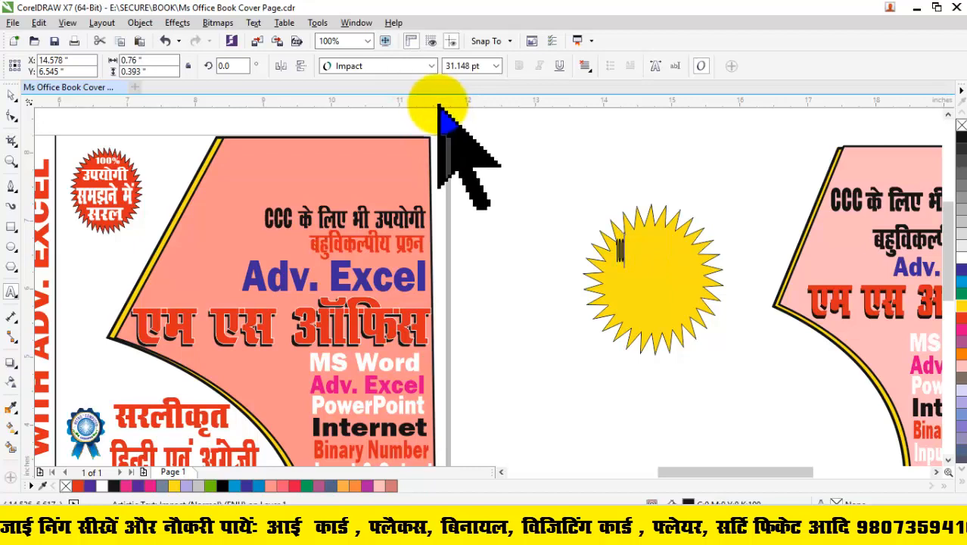
text(00%%)
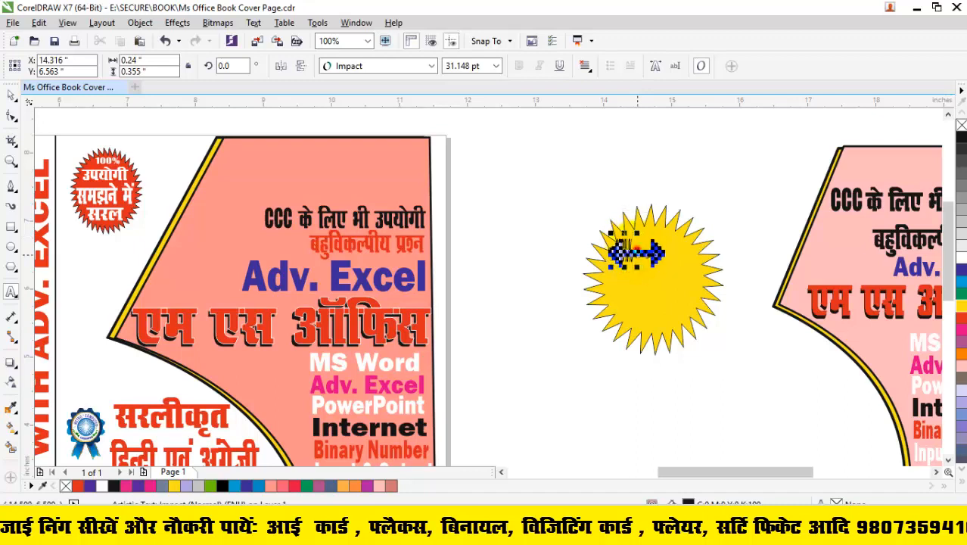
click(653, 255)
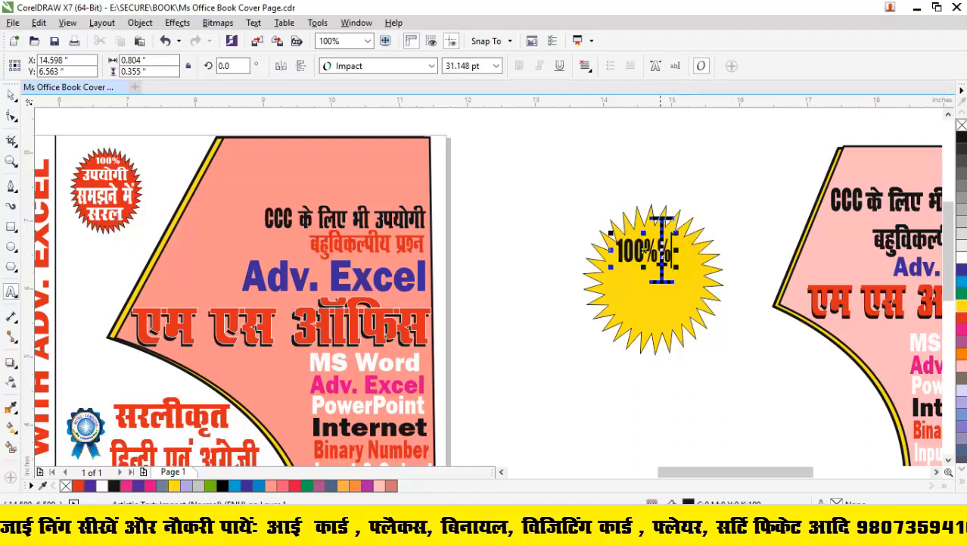
click(11, 95)
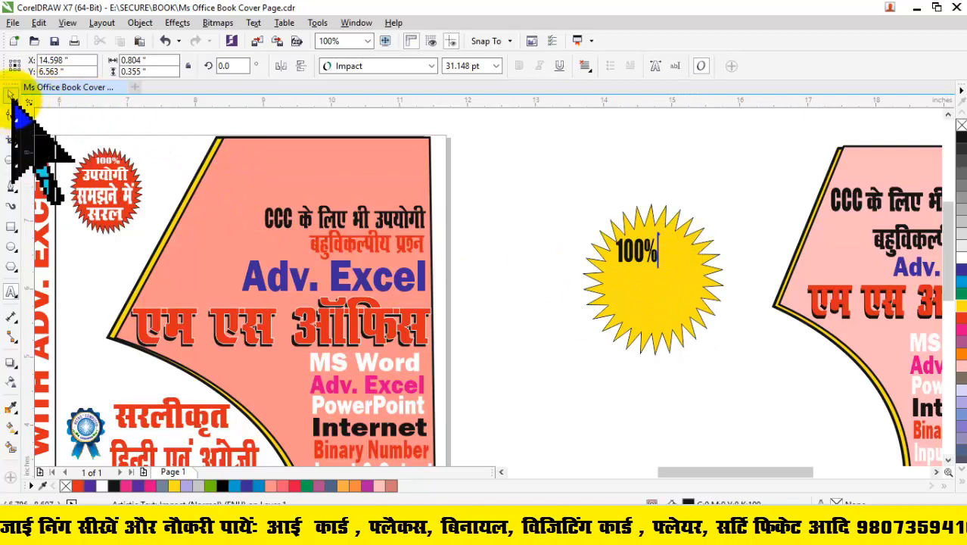
Step: Centre the "100%" text horizontally in the upper part of the starburst
click(639, 256)
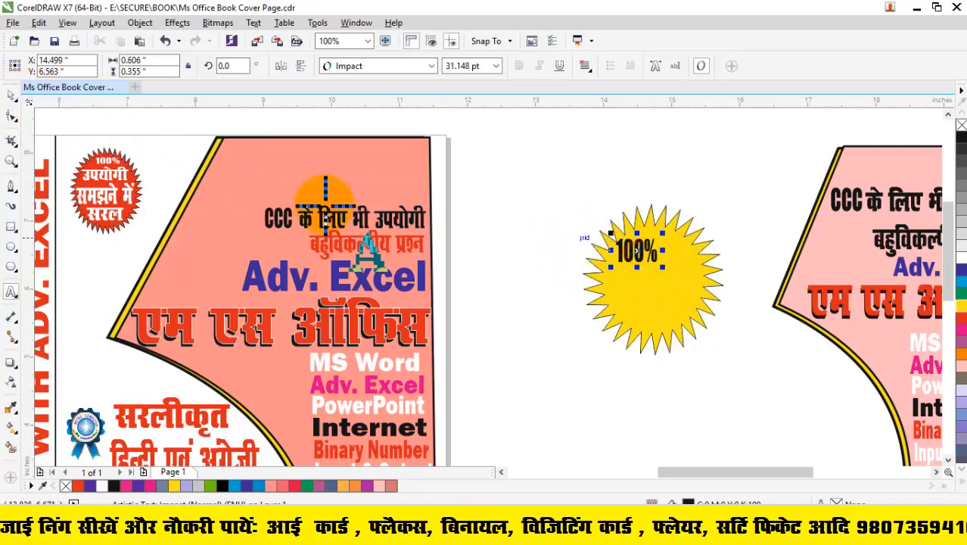
click(10, 94)
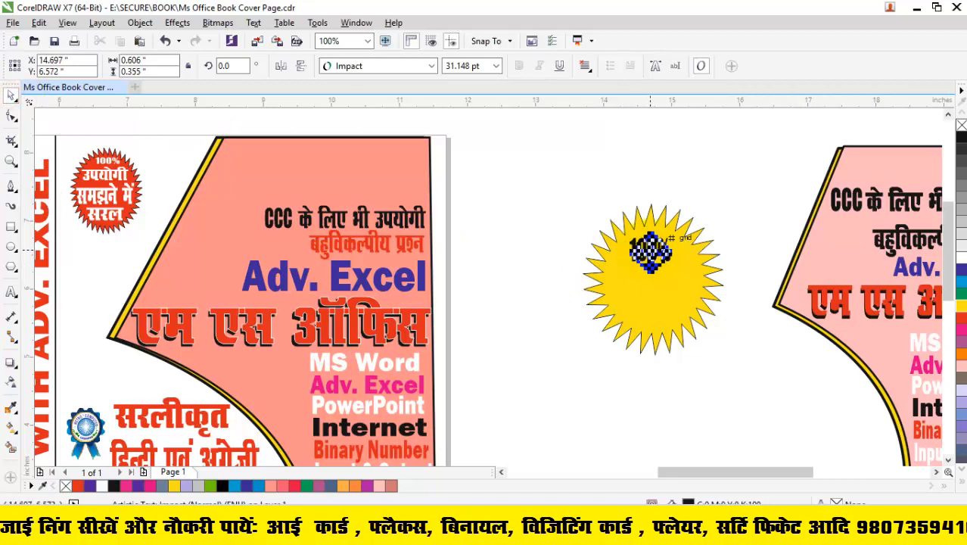
key(Left)
key(Up)
key(Up)
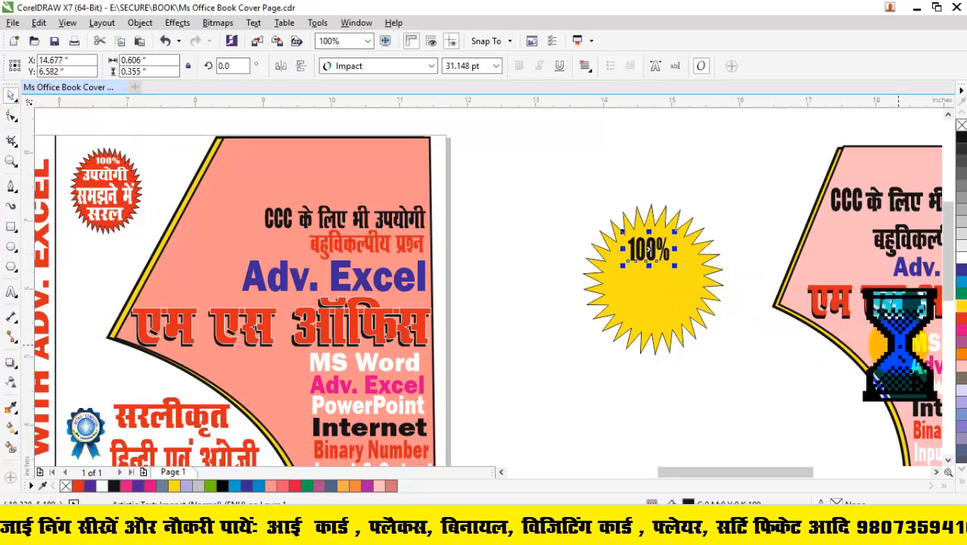
Step: Copy the original cover's CCC heading across to the starburst and bring the copy to the front of the page
click(712, 155)
click(322, 198)
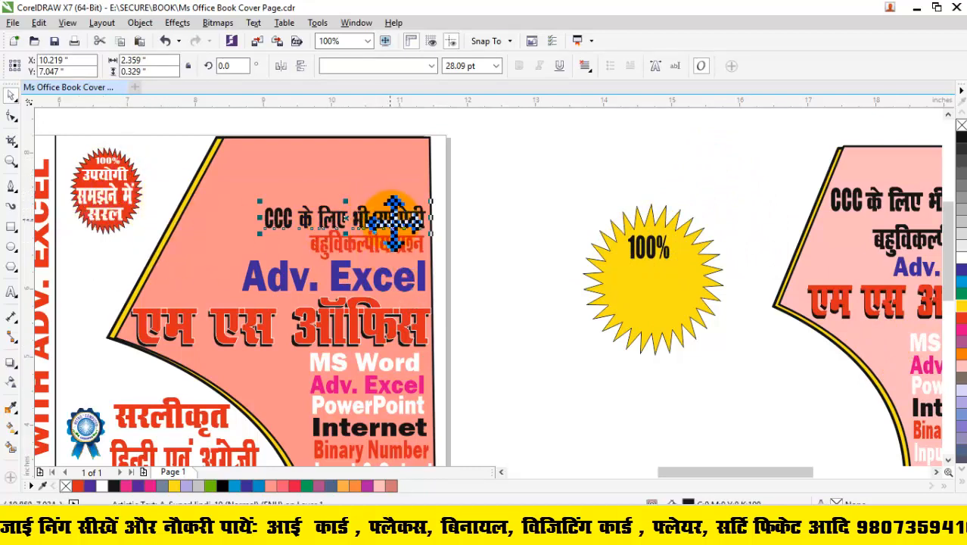
drag(359, 235, 666, 278)
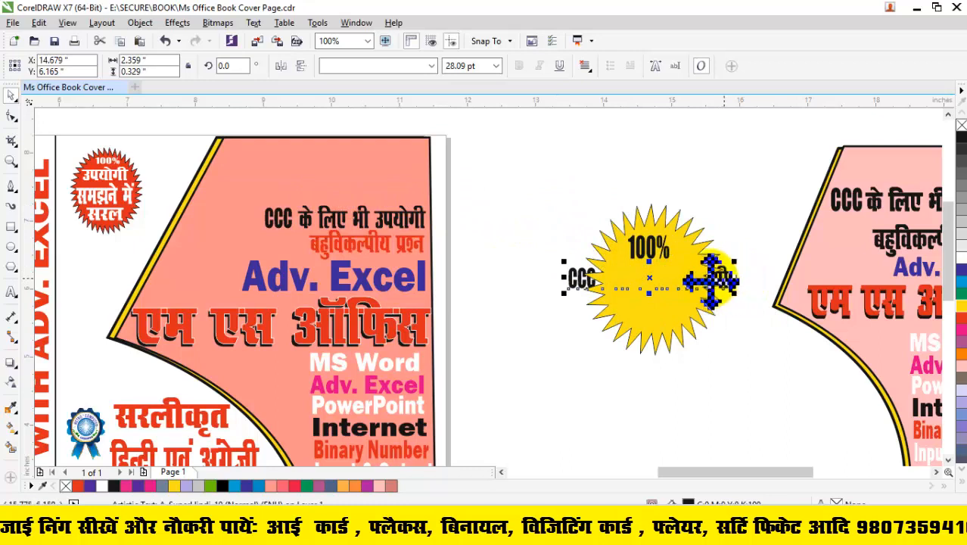
mouse_move(600, 277)
mouse_down()
mouse_move(528, 277)
mouse_move(550, 283)
mouse_up()
right_click(569, 282)
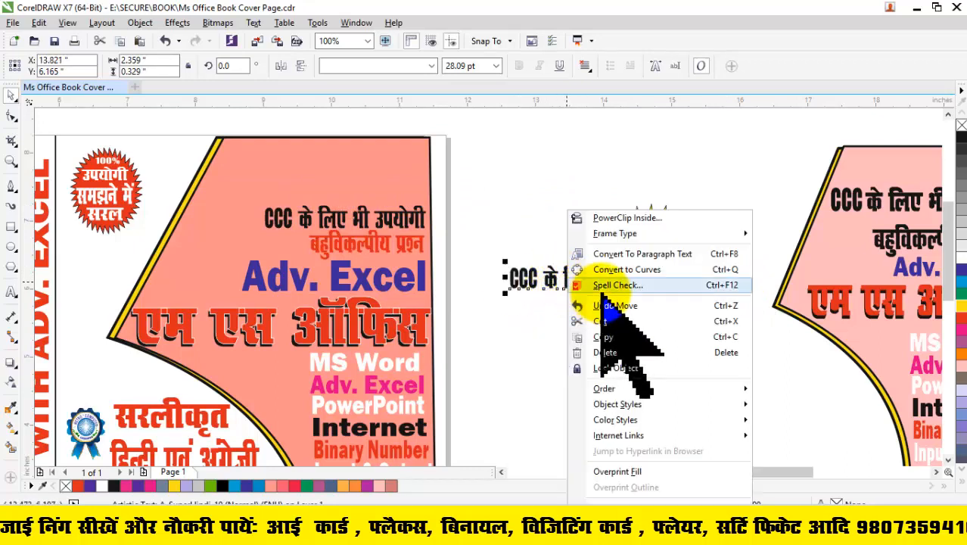
click(675, 389)
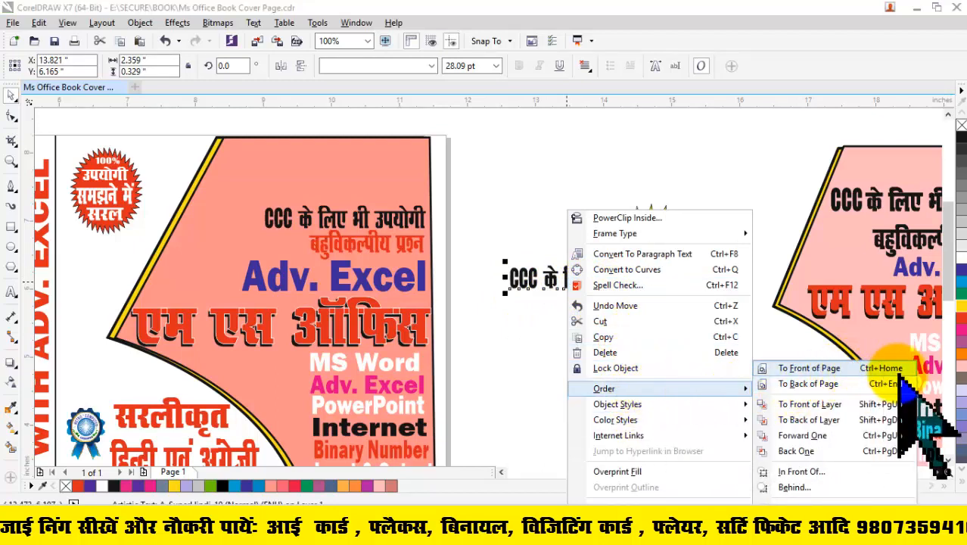
click(810, 370)
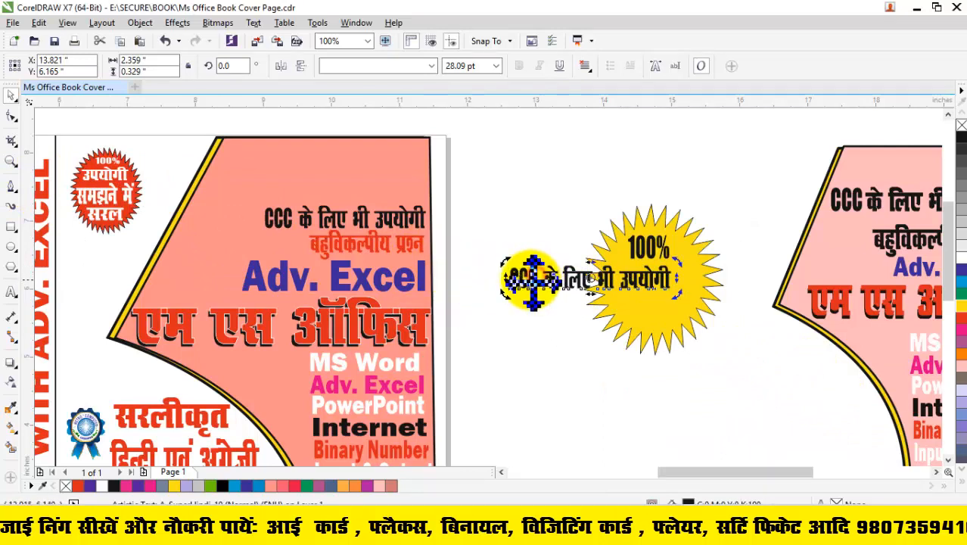
Step: Shift the copied heading slightly toward the starburst and duplicate it twice below to make three text lines
drag(534, 282, 540, 283)
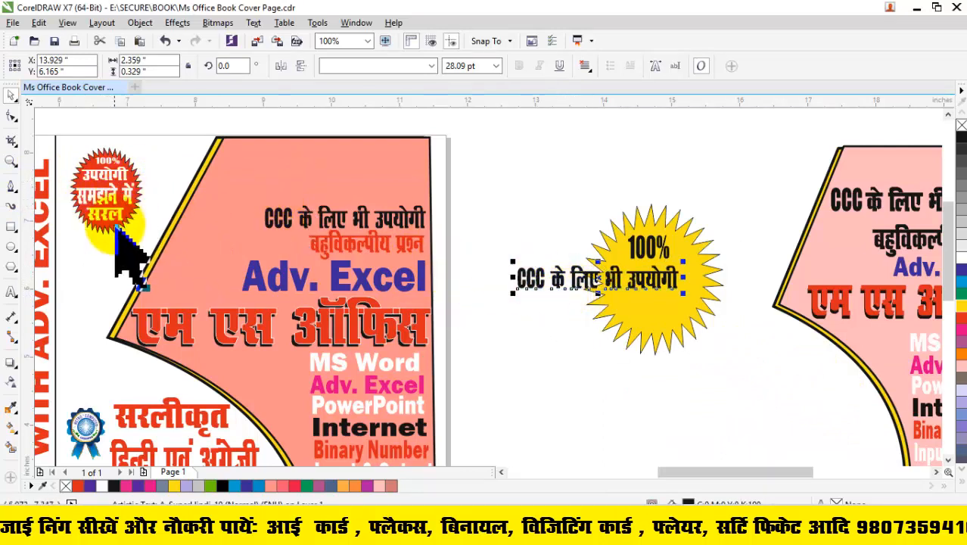
click(570, 286)
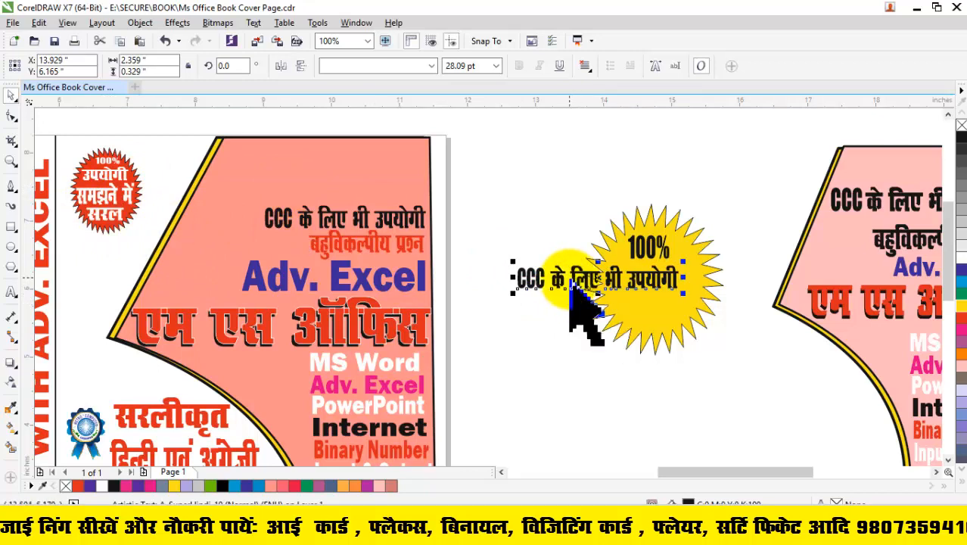
drag(571, 286, 580, 323)
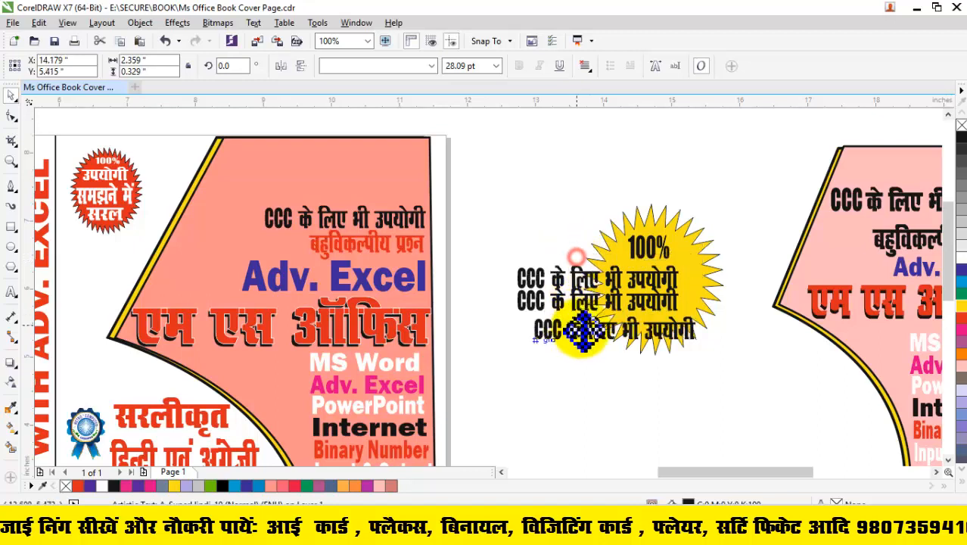
Step: Replace the uppermost copied line's wording with "उपयोगी" and move it onto the starburst just below "100%"
double_click(559, 277)
key(ctrl+a)
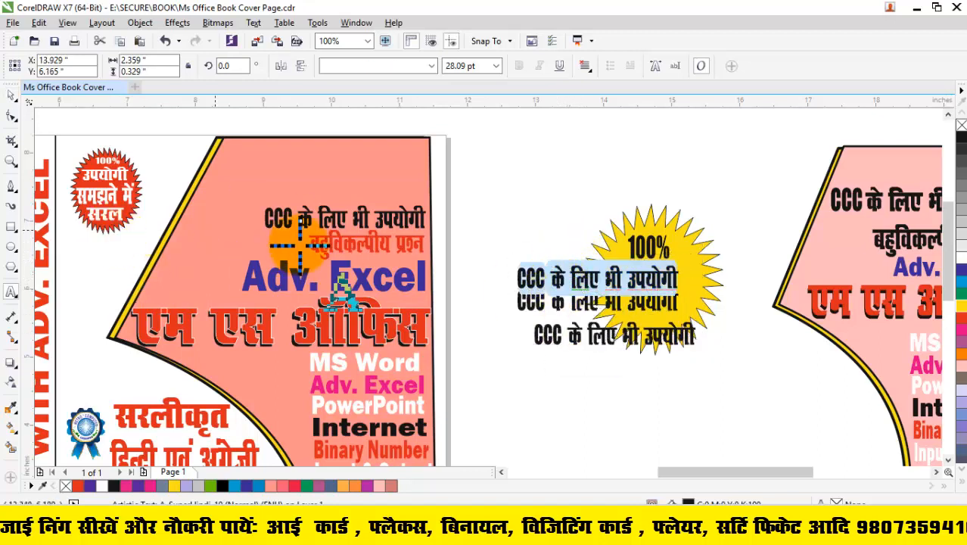
text(उप)
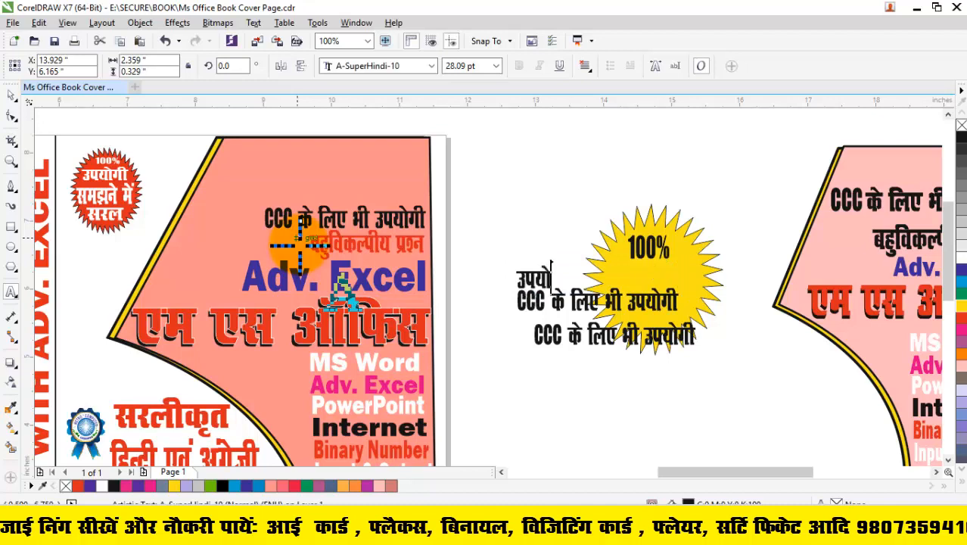
click(532, 267)
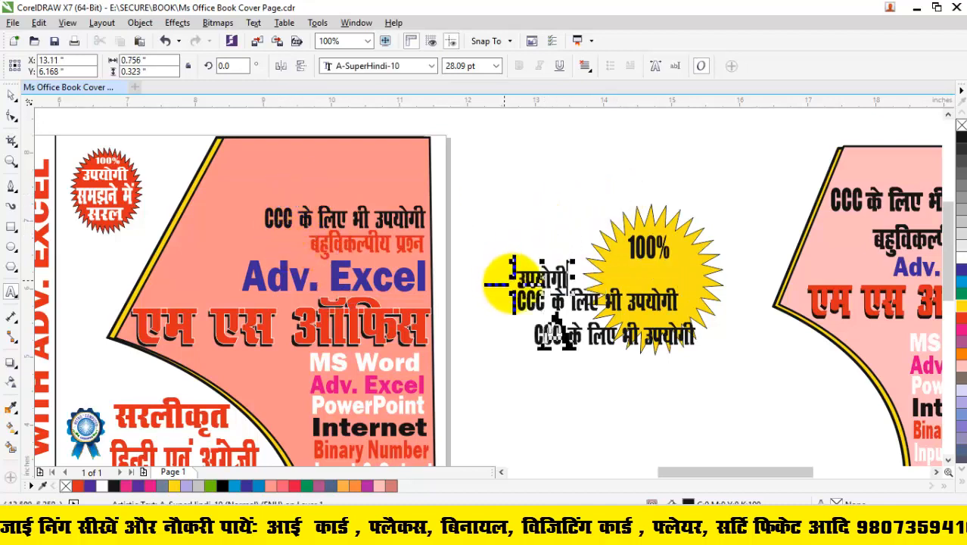
drag(544, 278, 651, 280)
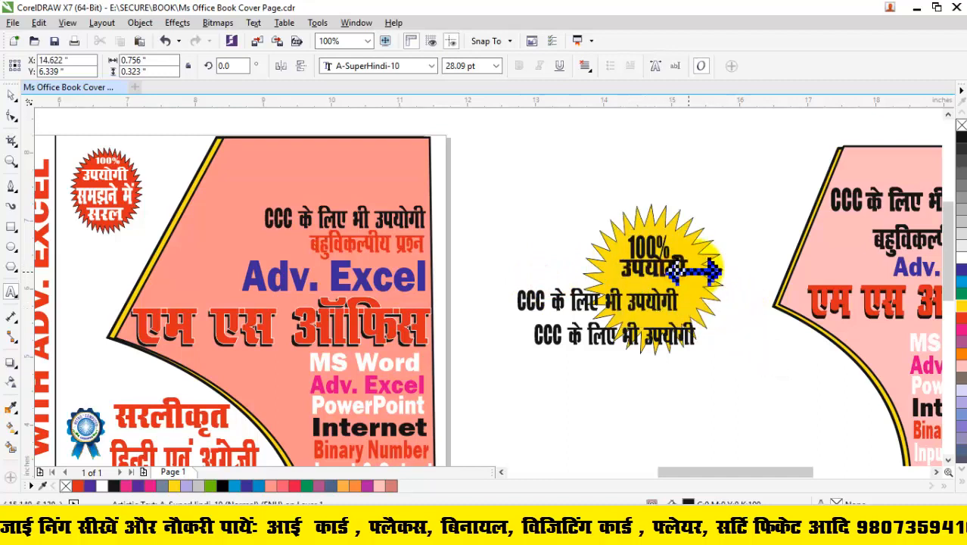
Step: Stretch the "उपयोगी" text on the starburst to about 1.34 inches wide and 0.36 inches high
drag(709, 271, 737, 270)
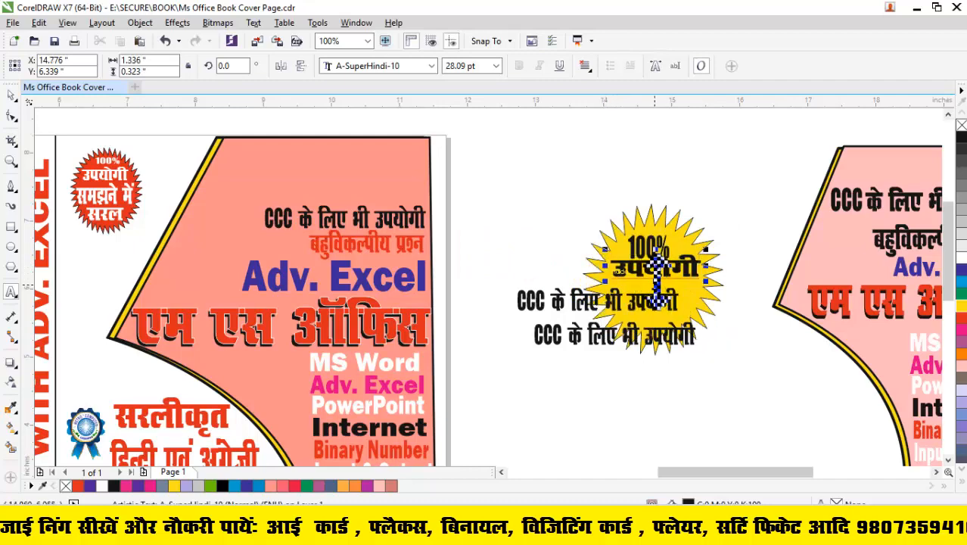
drag(656, 281, 656, 284)
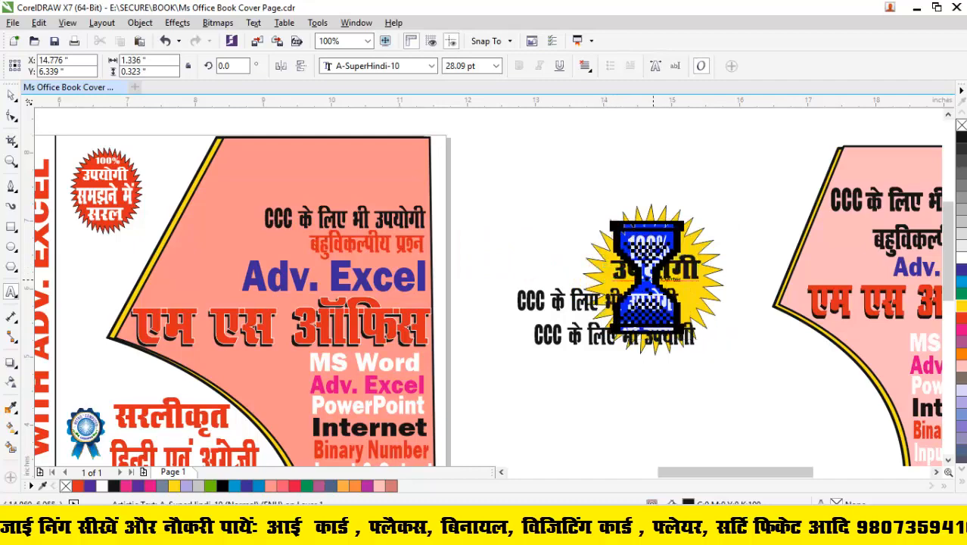
click(11, 96)
click(569, 225)
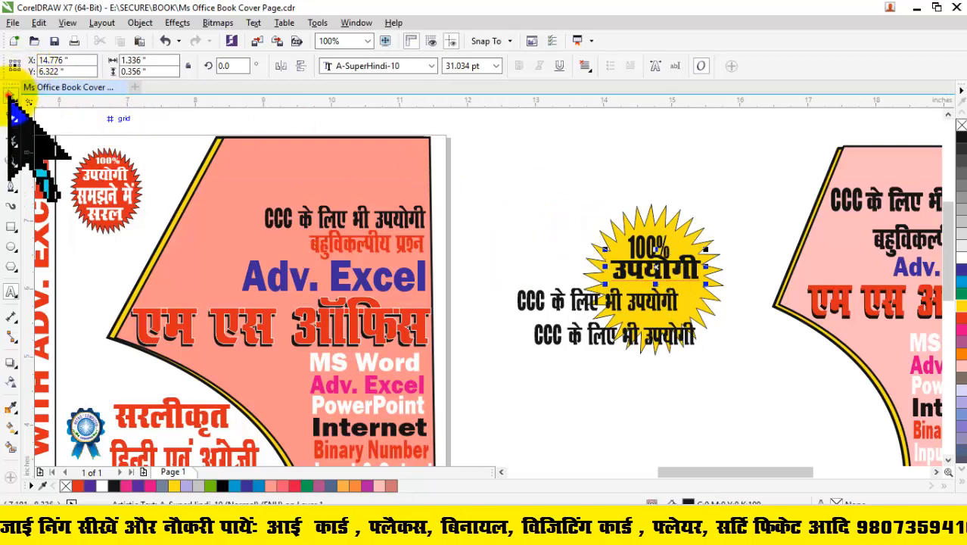
Step: Lower the "उपयोगी" text slightly below "100%" and centre it horizontally on the starburst
drag(645, 257, 642, 261)
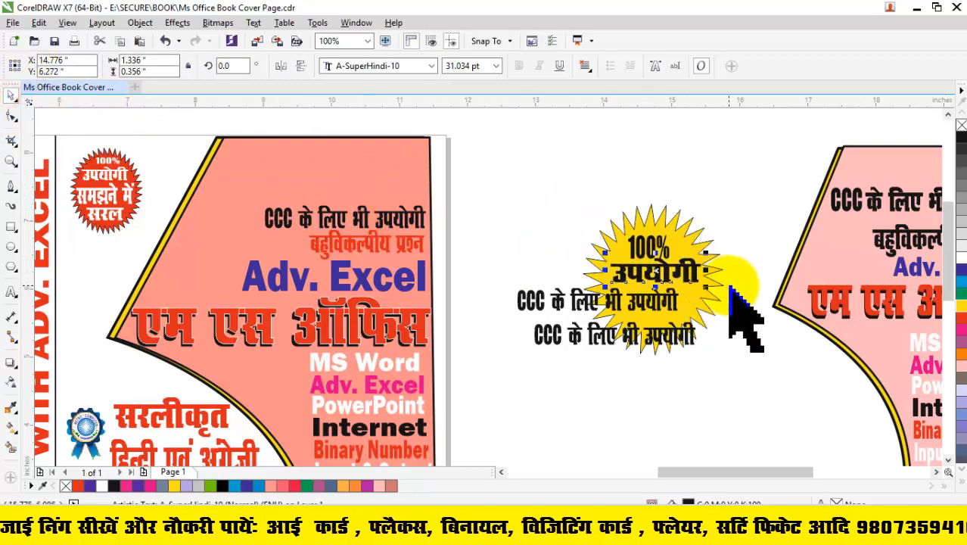
key(Left)
key(Down)
key(Down)
key(Down)
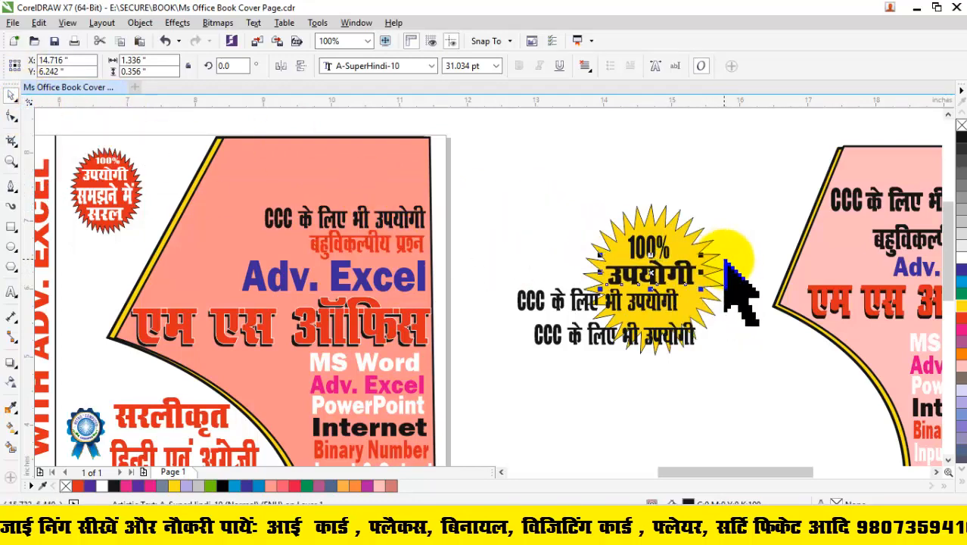
key(Left)
key(Left)
Step: Replace the upper remaining CCC line's wording with "समझने में" and move it onto the starburst just below "उपयोगी"
click(548, 302)
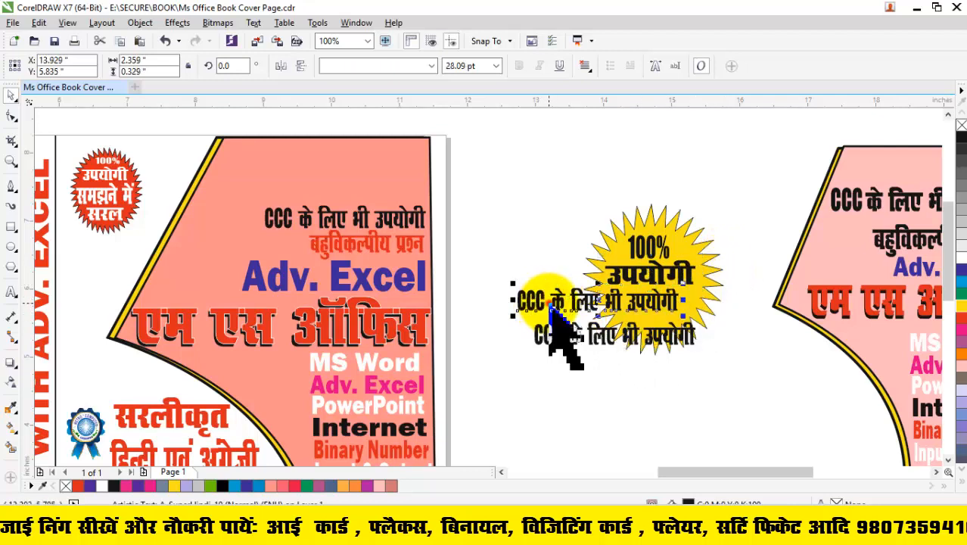
key(Escape)
click(559, 303)
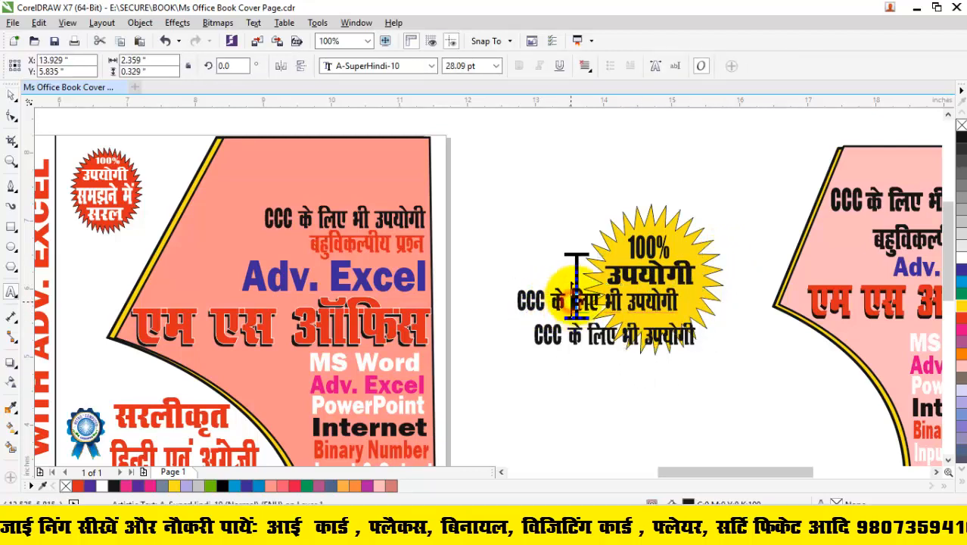
key(ctrl+a)
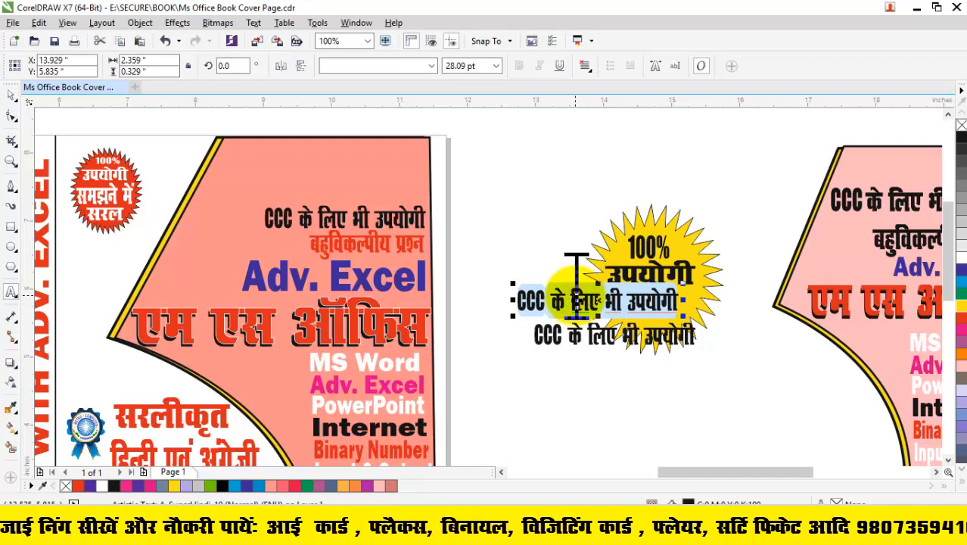
text(समझने में)
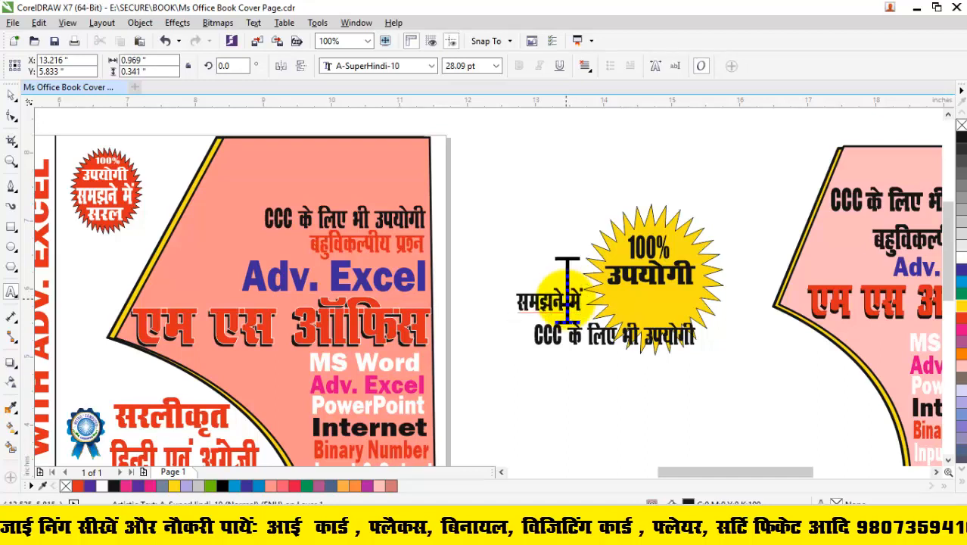
drag(551, 301, 654, 299)
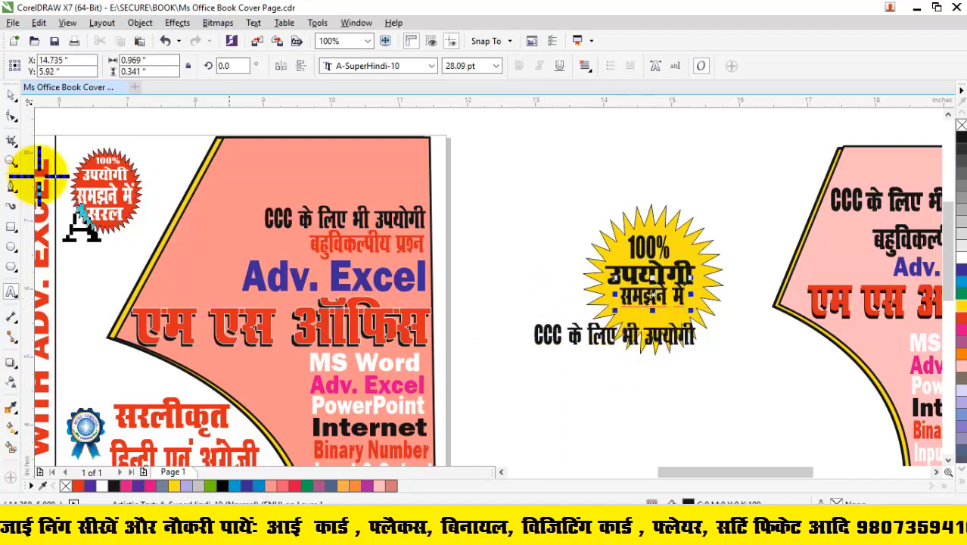
click(12, 93)
click(659, 300)
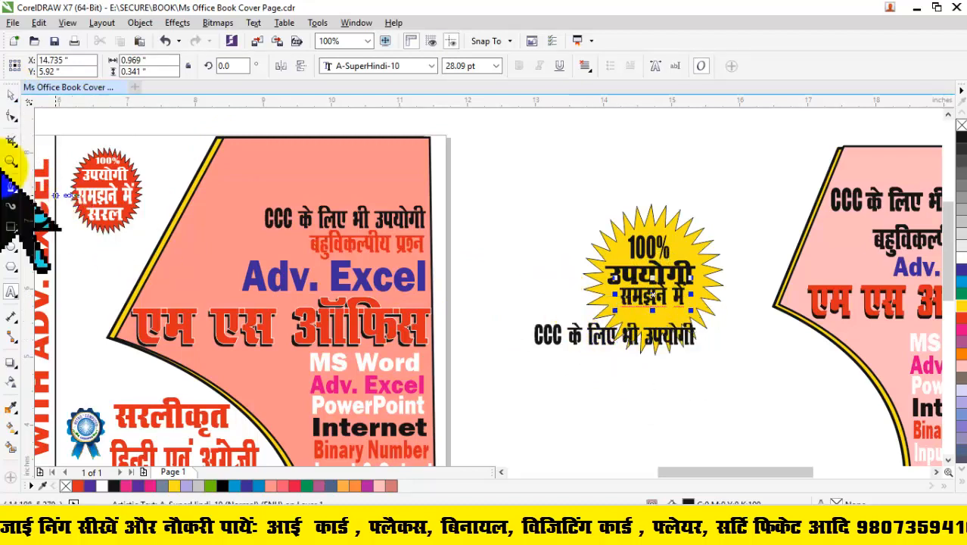
Step: Replace the wording of the last copied CCC line with "सरल"
triple_click(552, 333)
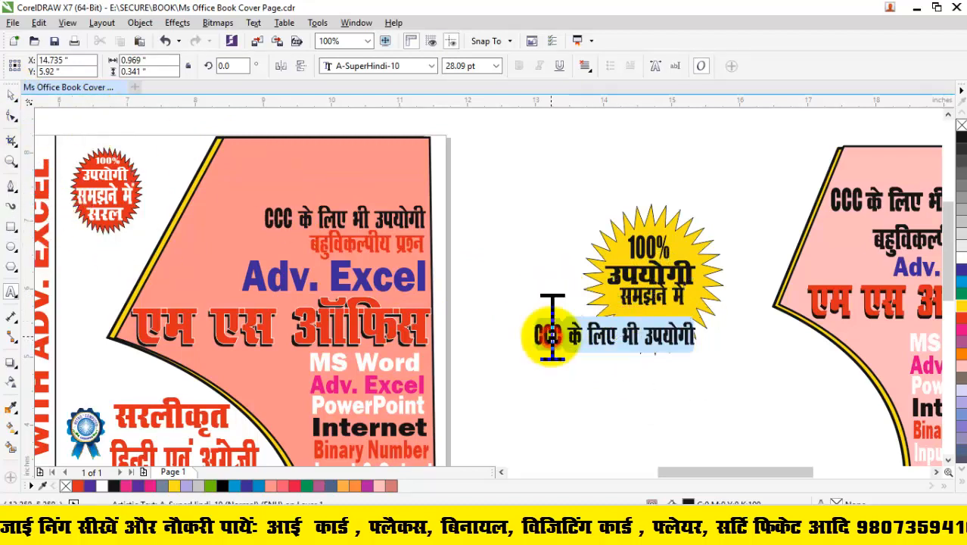
text(सरल)
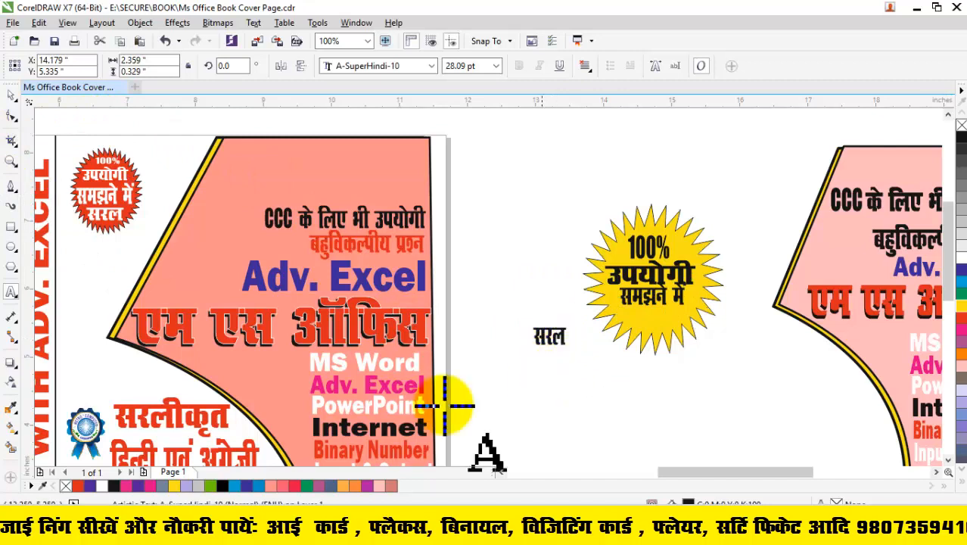
click(11, 95)
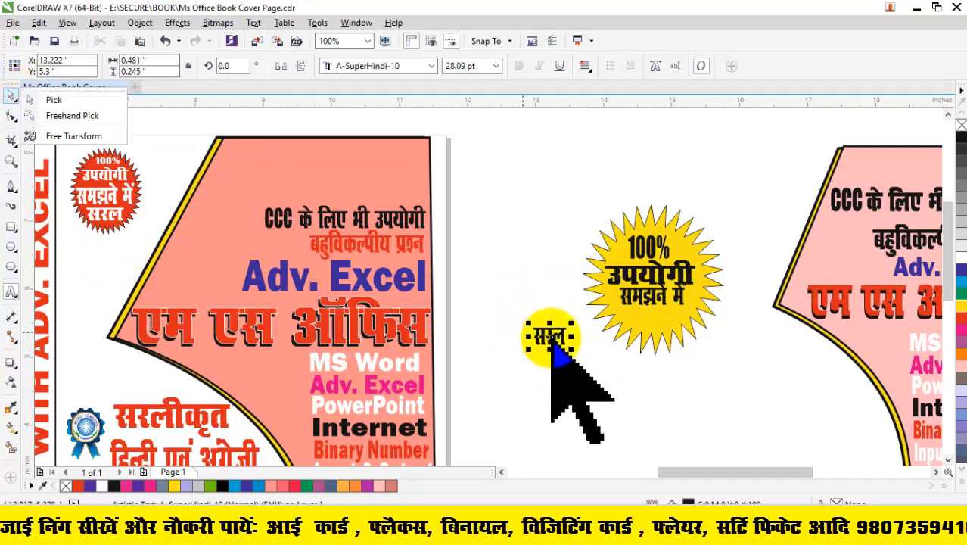
click(52, 101)
Step: Centre the "सरल" text in the lower part of the starburst below "समझने में" and widen it slightly
drag(547, 327, 656, 325)
key(Up)
key(Up)
key(Up)
key(Up)
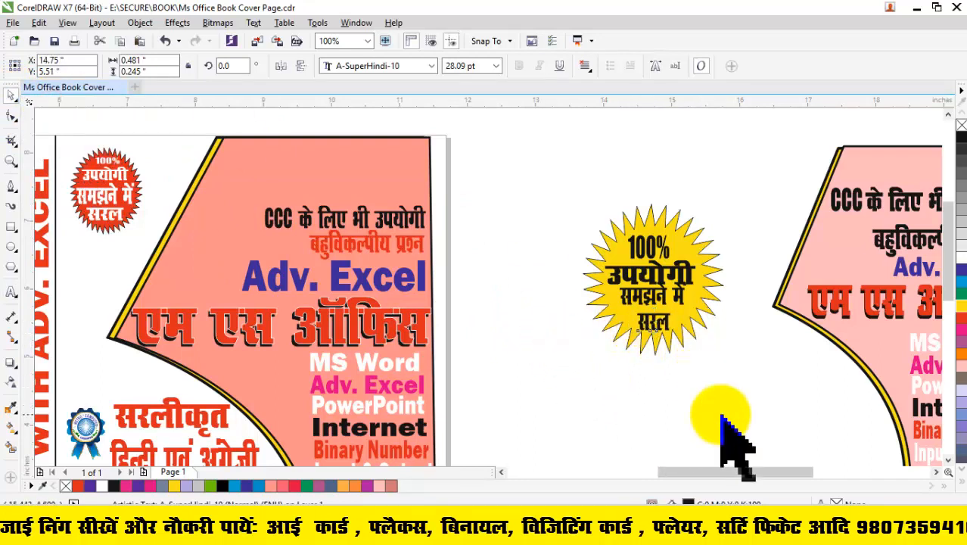
key(Left)
key(Left)
key(Left)
key(Left)
key(Left)
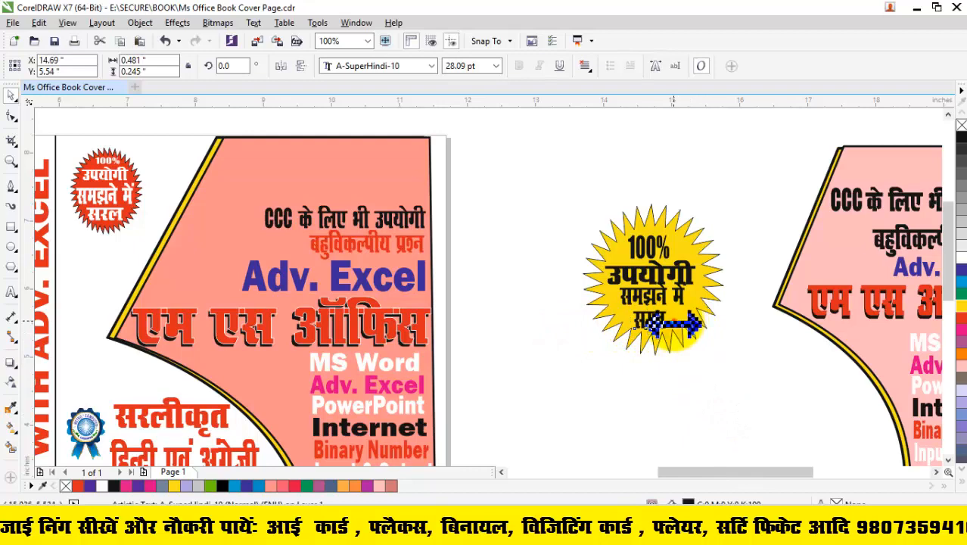
drag(675, 323, 683, 325)
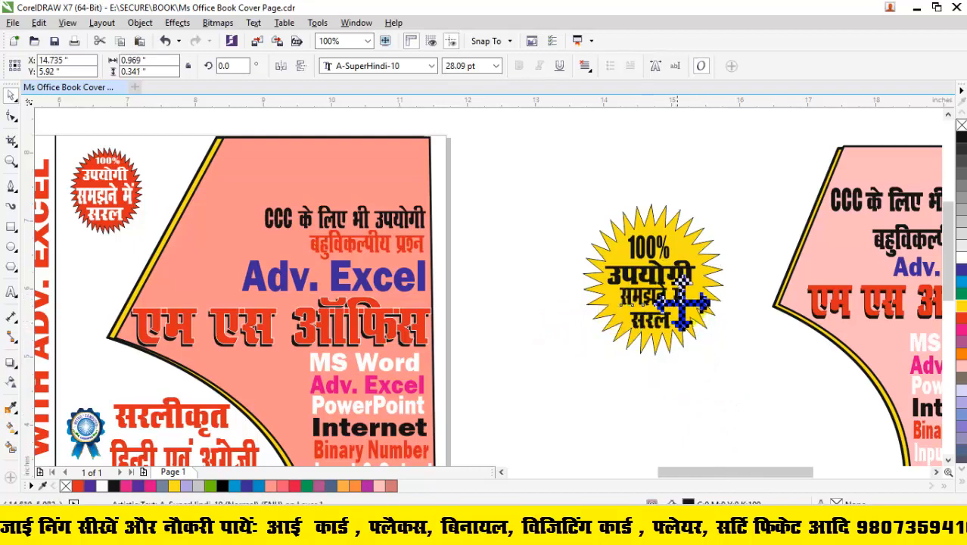
Step: Shift the "समझने में" line down about 0.06 inches, away from "उपयोगी" above it
scroll(680, 302, up, 2)
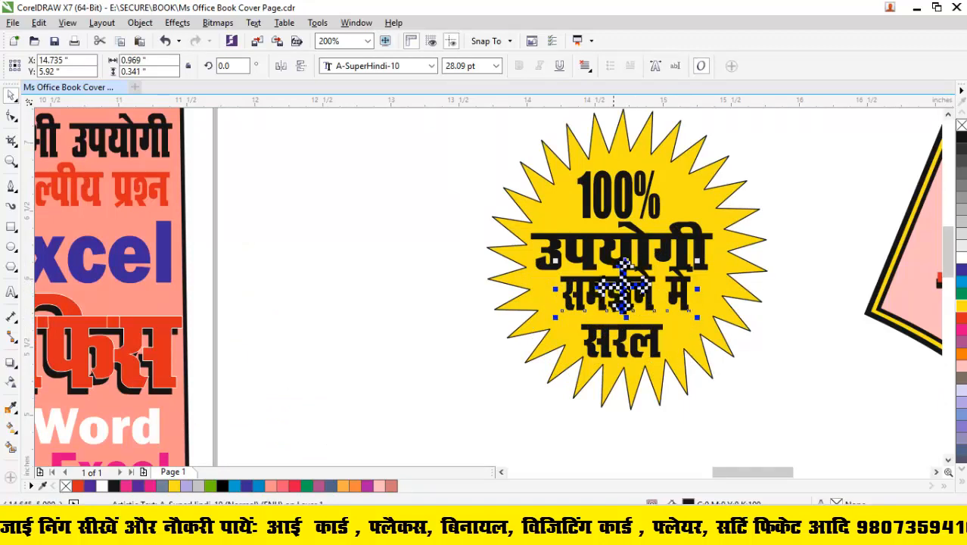
click(762, 252)
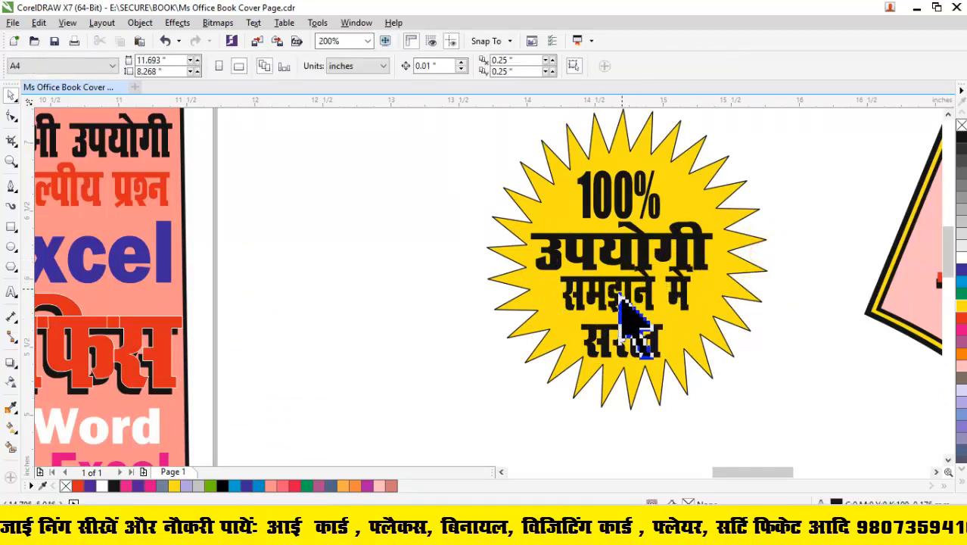
click(621, 299)
key(Down)
key(Down)
key(Down)
key(Down)
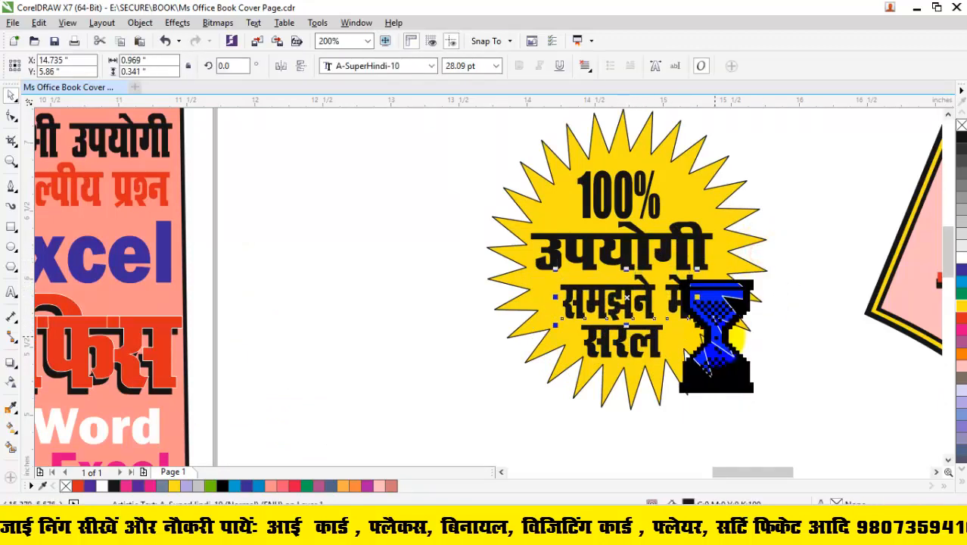
Step: Nudge the "100%", "उपयोगी", "समझने में" and "सरल" text lines to even out their spacing inside the yellow starburst
key(Up)
key(Up)
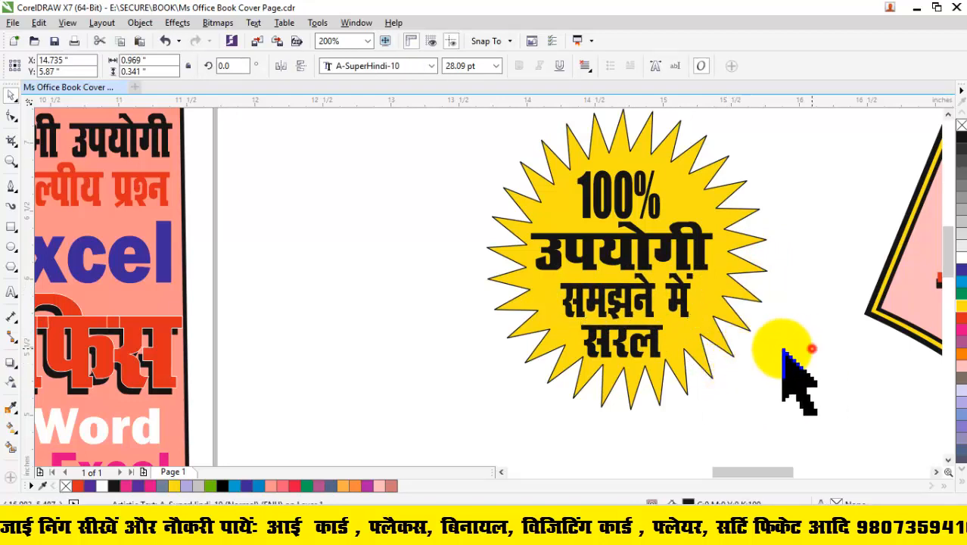
click(812, 349)
click(628, 200)
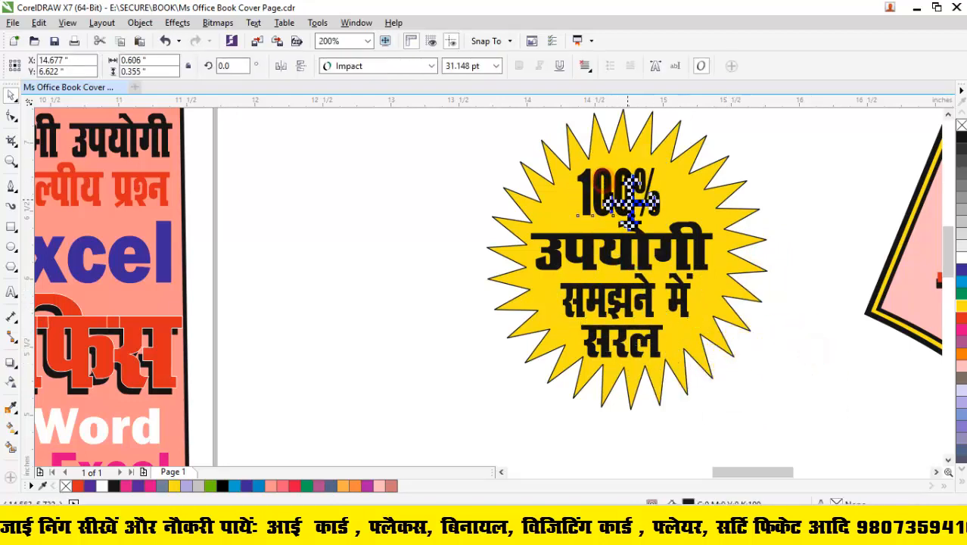
click(632, 246)
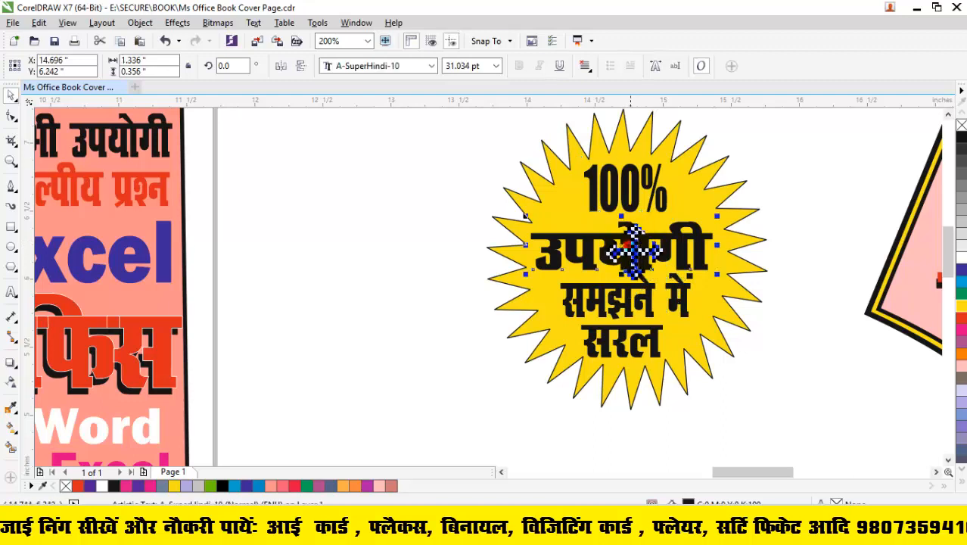
click(628, 306)
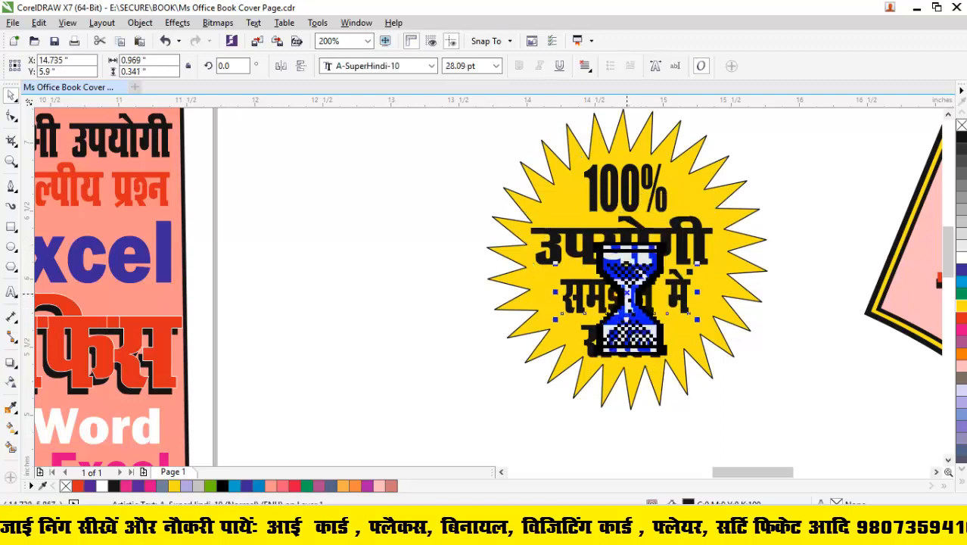
click(643, 345)
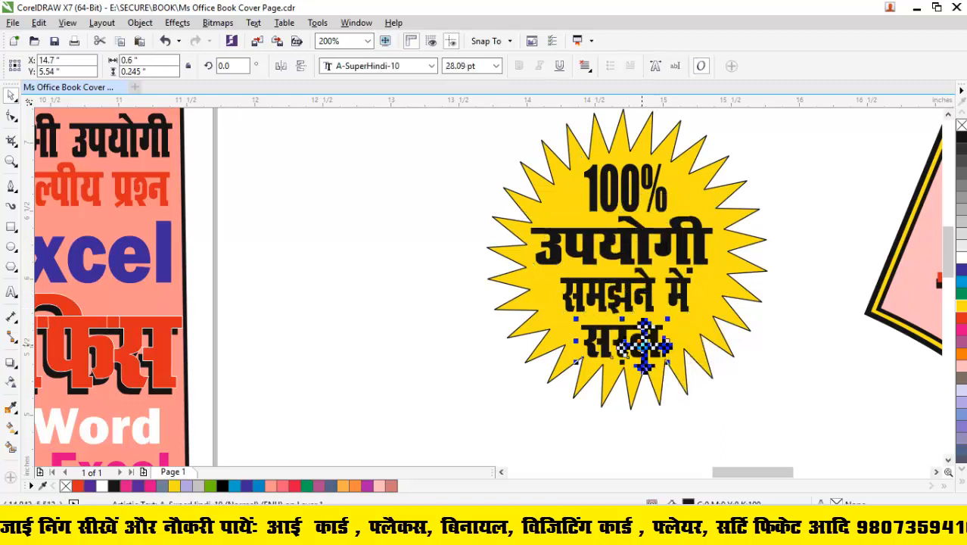
click(777, 337)
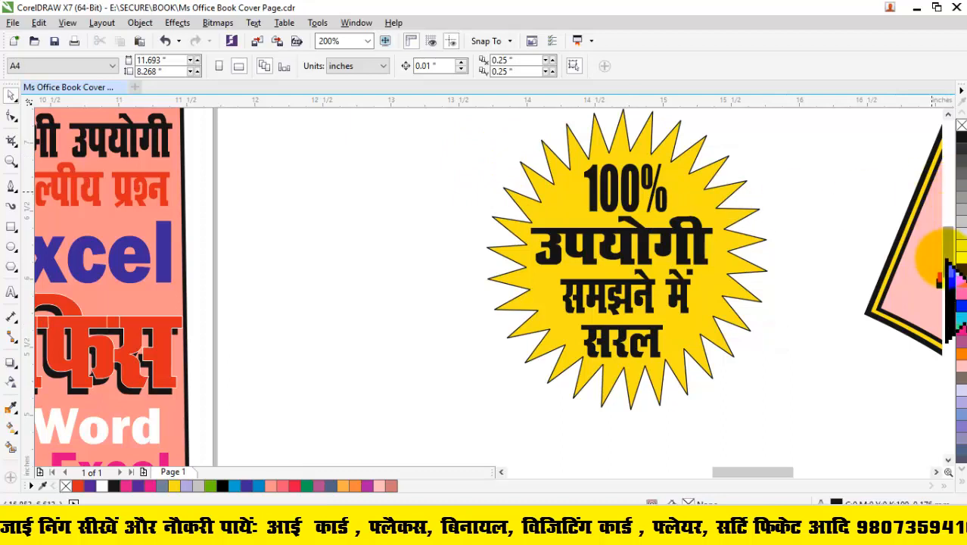
Step: Resize the yellow starburst with its text lines to 1.0 by 1.0 inch and move it beside the separate pink cover panel
scroll(594, 219, up, 1)
drag(444, 118, 803, 447)
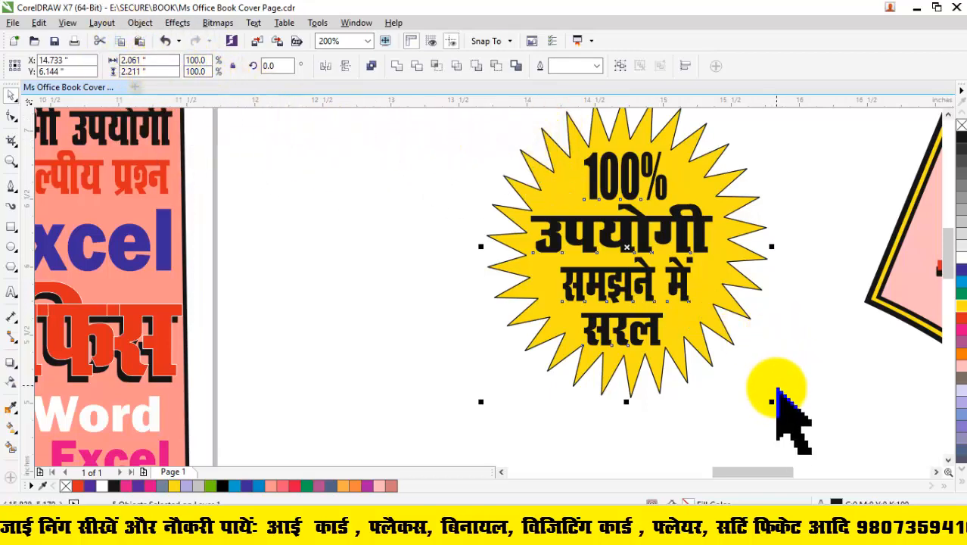
drag(771, 407, 628, 250)
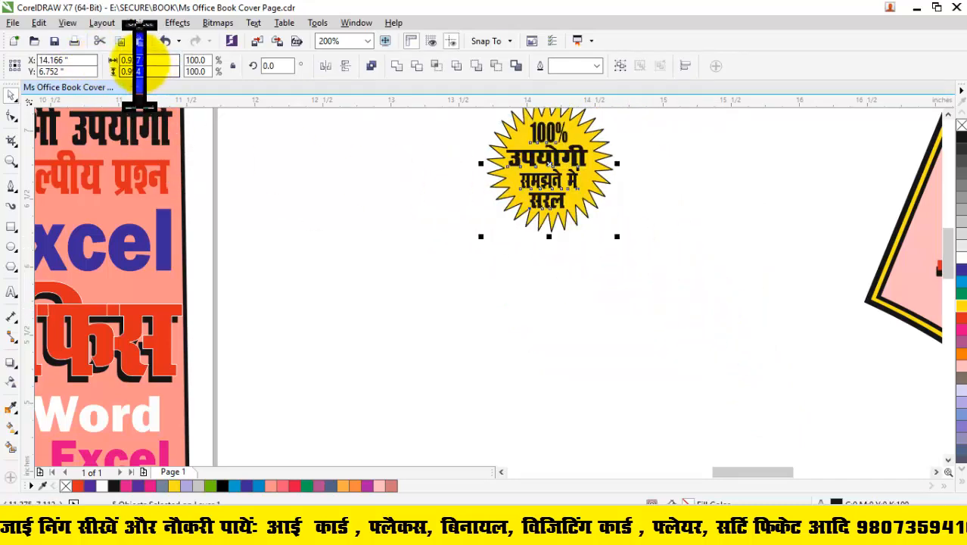
click(162, 60)
text(1.0 ")
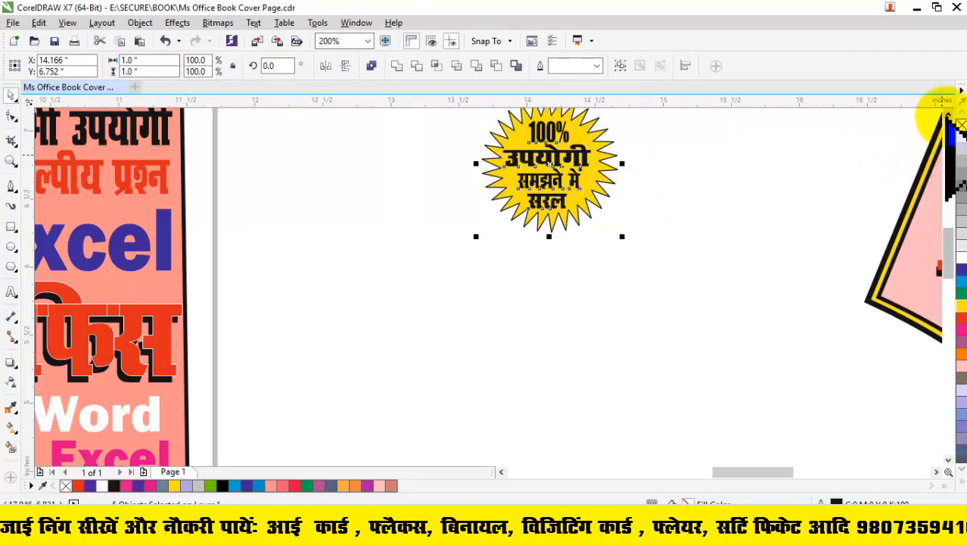
click(948, 113)
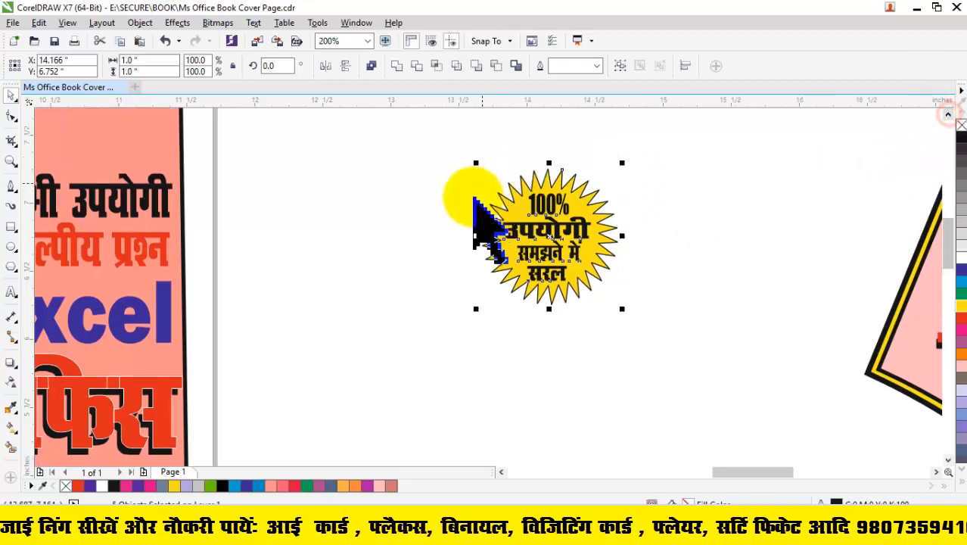
drag(534, 238, 756, 197)
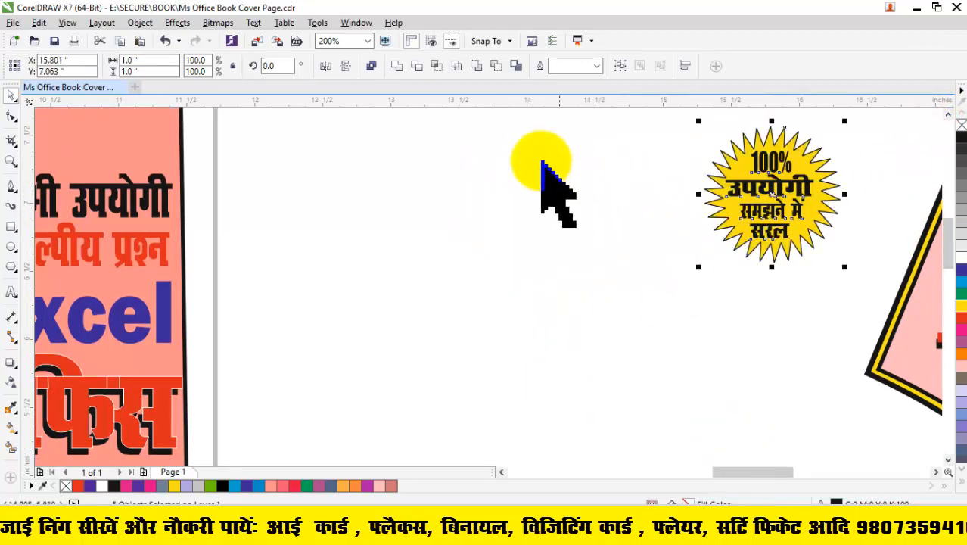
Step: Copy the award ribbon and the "सरलीकृत" and "हिन्दी एवं अंग्रेजी" text from the finished cover to beside the new cover's curved panel
click(367, 41)
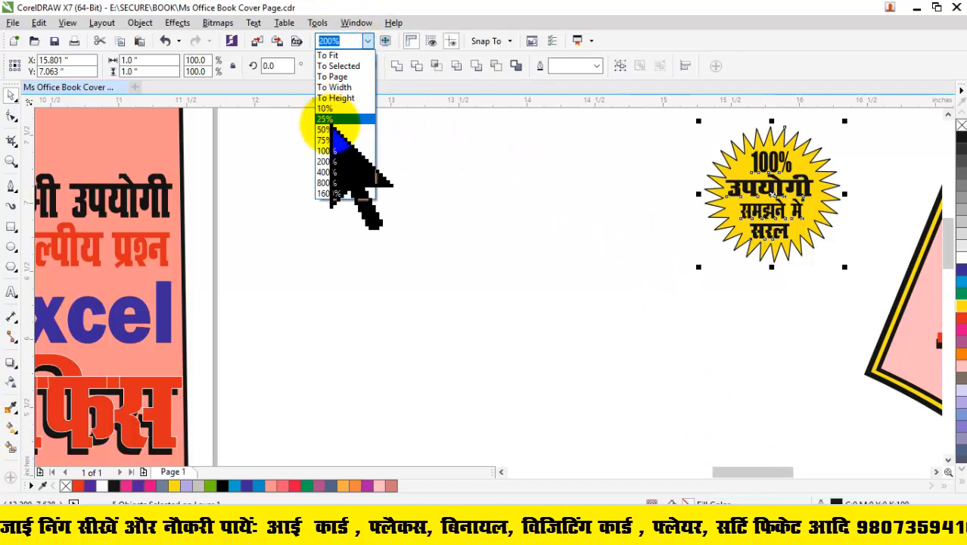
click(326, 129)
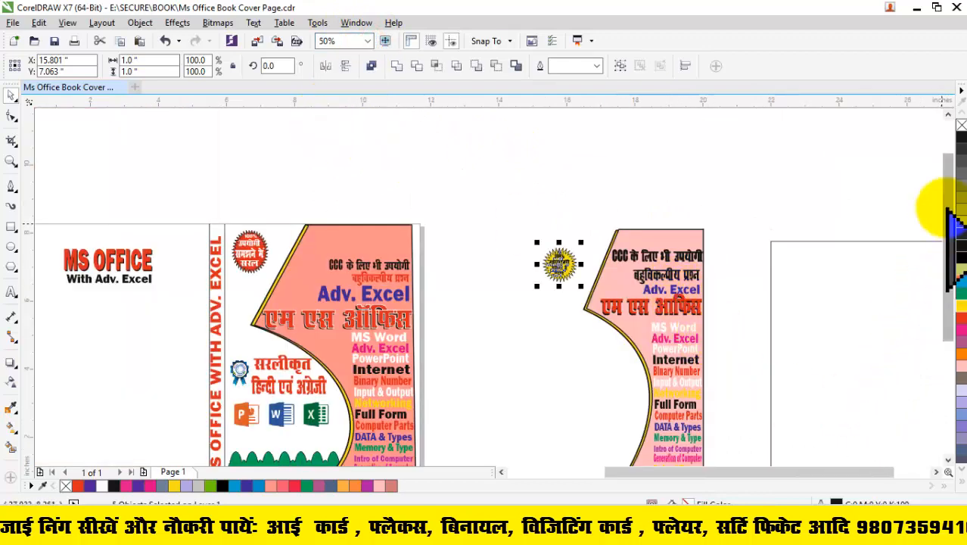
drag(946, 206, 945, 260)
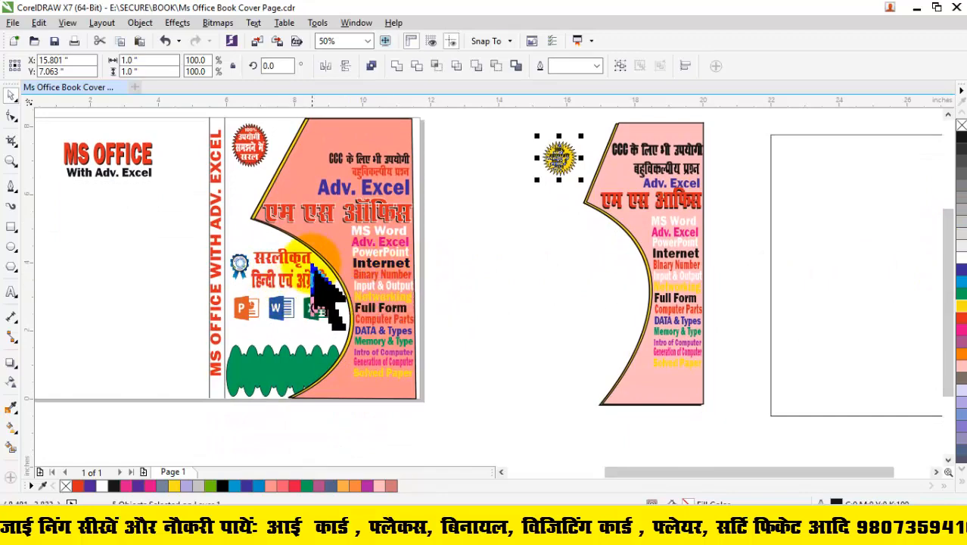
click(278, 259)
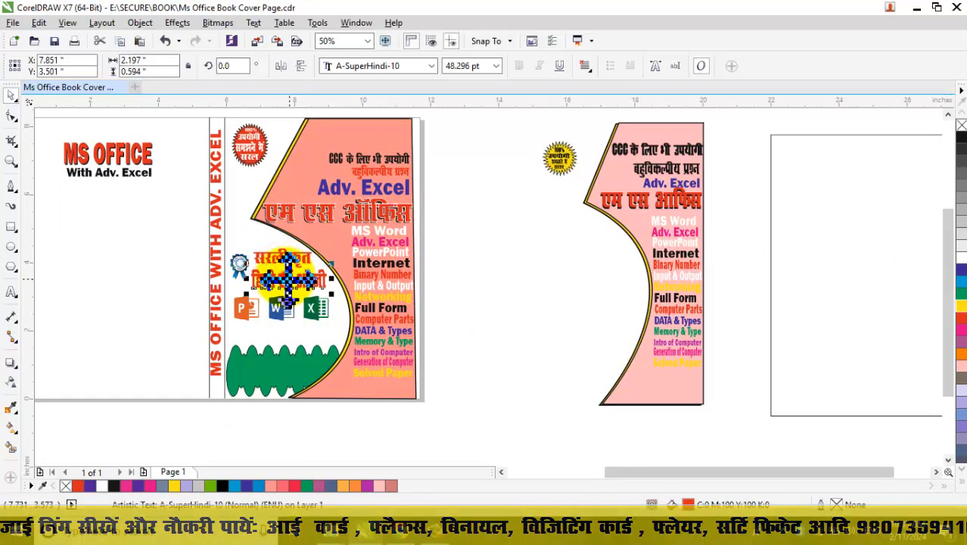
click(239, 265)
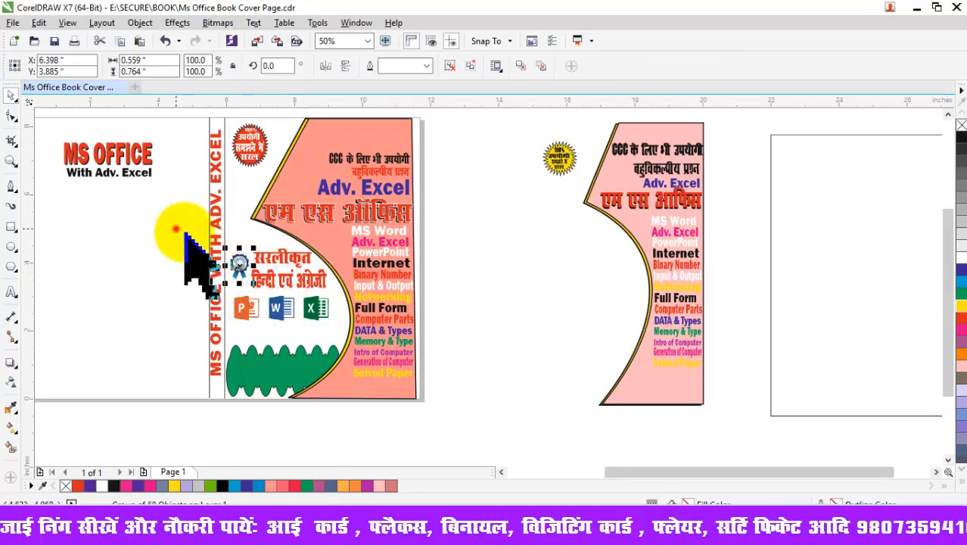
drag(183, 233, 329, 282)
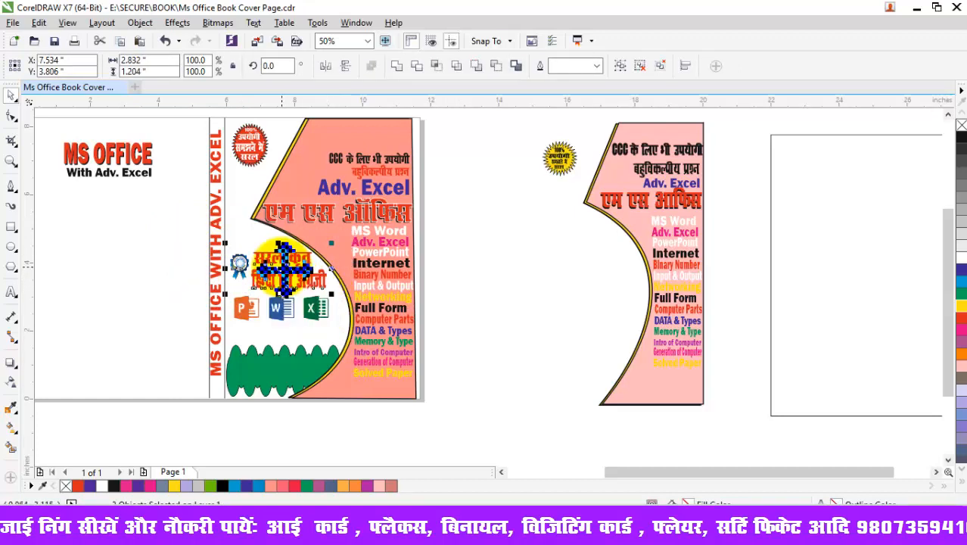
drag(329, 274, 588, 251)
Step: Shift the copied "हिन्दी एवं अंग्रेजी" and "सरलीकृत" lines slightly to the right to align them with each other
click(594, 245)
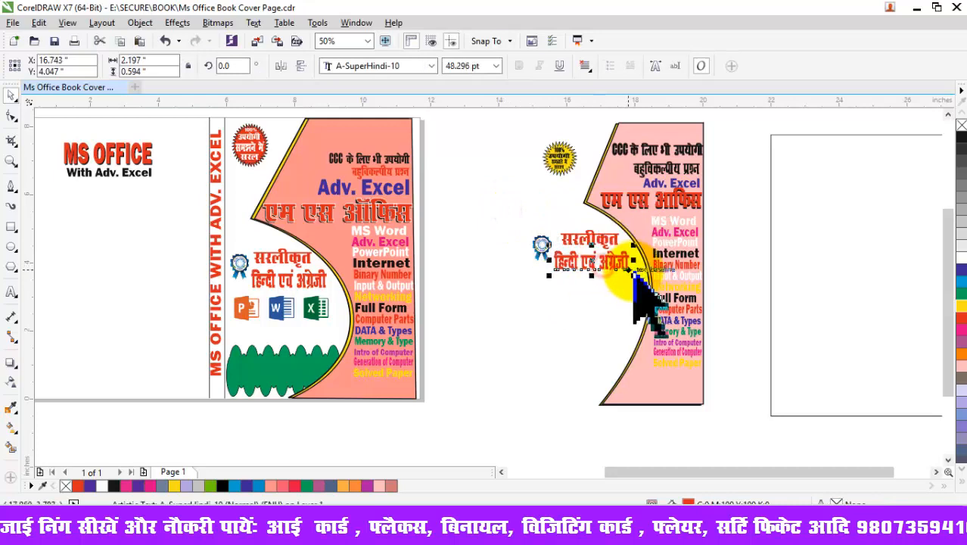
drag(634, 275, 638, 278)
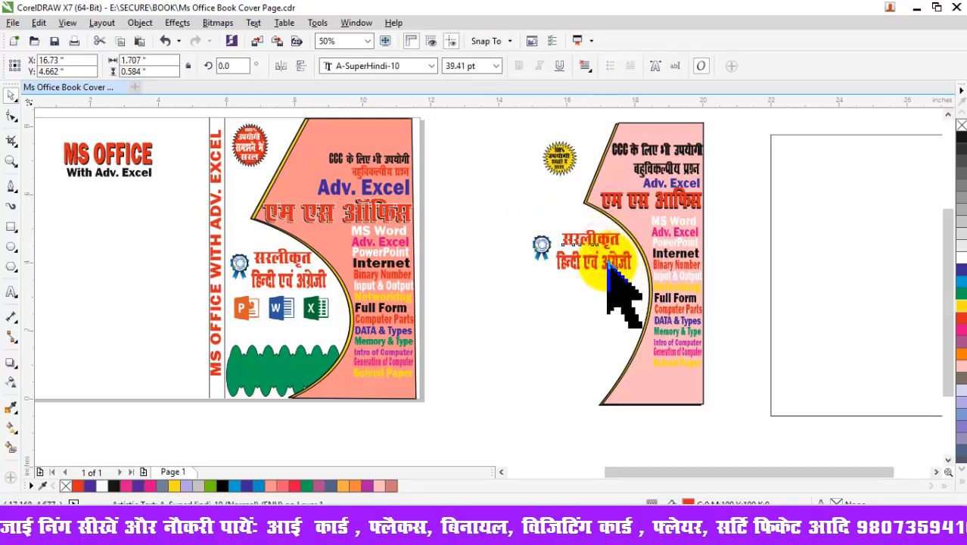
key(Right)
key(Right)
key(Right)
key(Right)
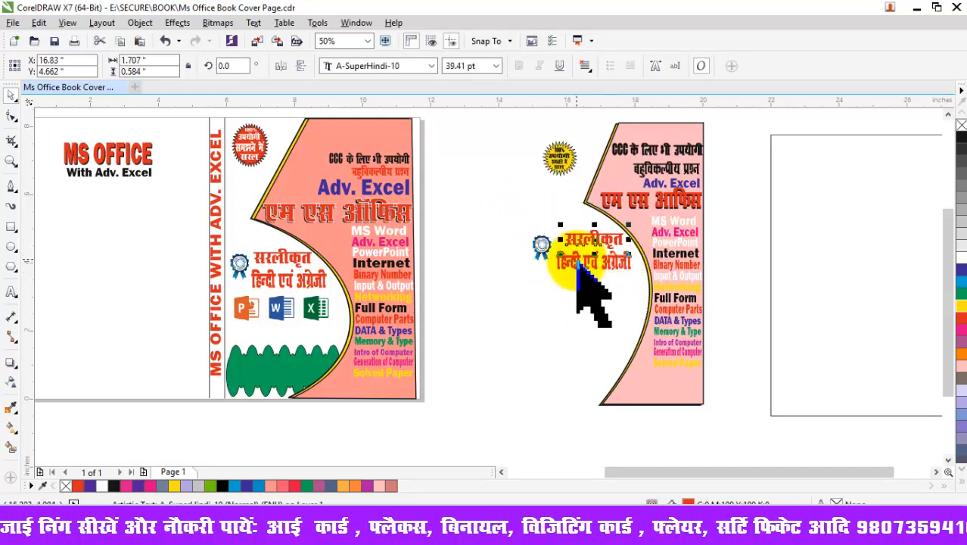
Step: Switch to Chrome, search Google for "ms office png" and look through the image results for Office app icons
click(278, 312)
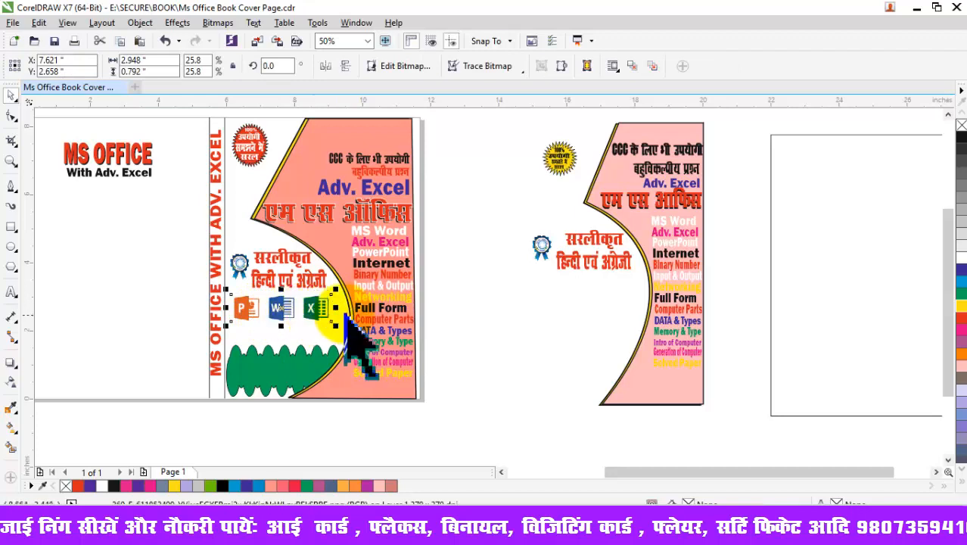
click(469, 316)
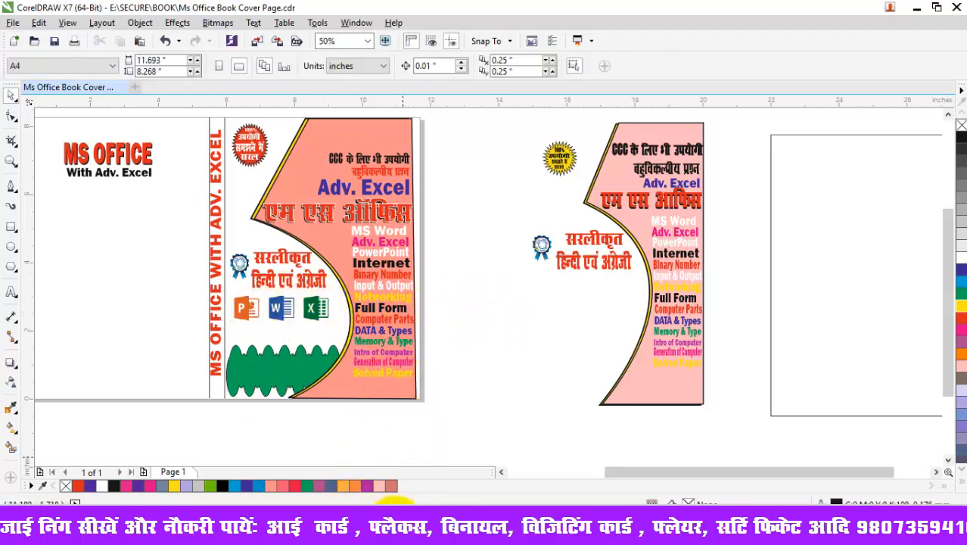
click(403, 503)
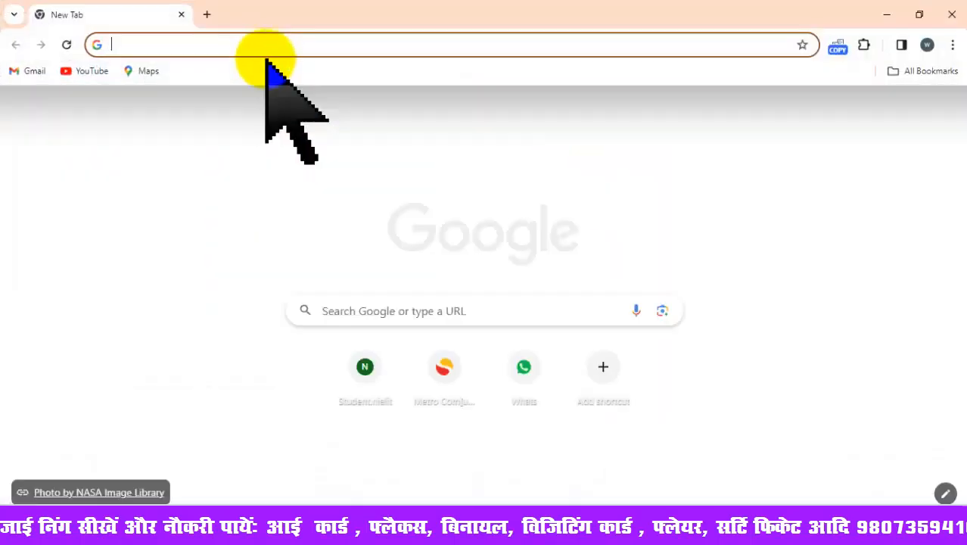
text(ms)
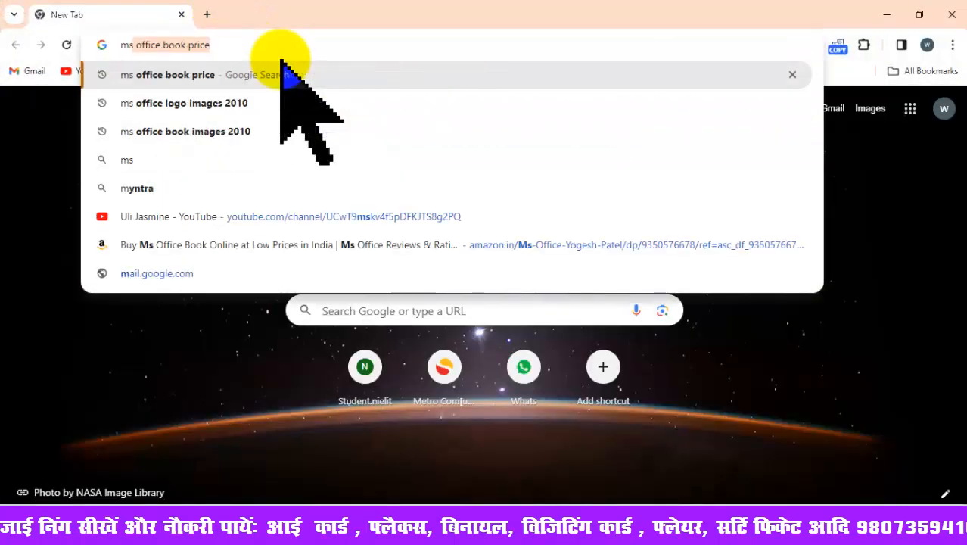
key(Right)
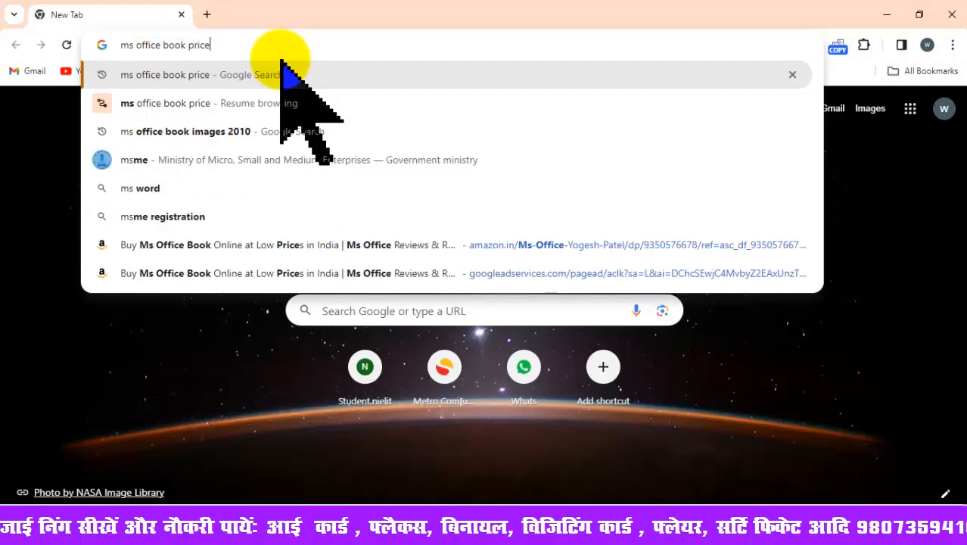
key(BackSpace)
key(BackSpace)
key(BackSpace)
key(BackSpace)
key(BackSpace)
key(BackSpace)
key(BackSpace)
key(BackSpace)
key(BackSpace)
key(BackSpace)
key(BackSpace)
key(BackSpace)
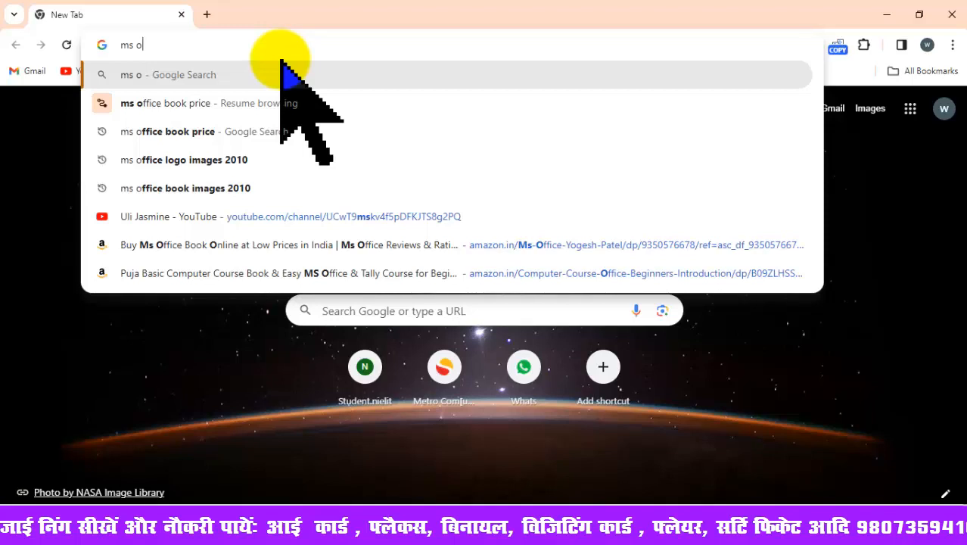
text(ifc)
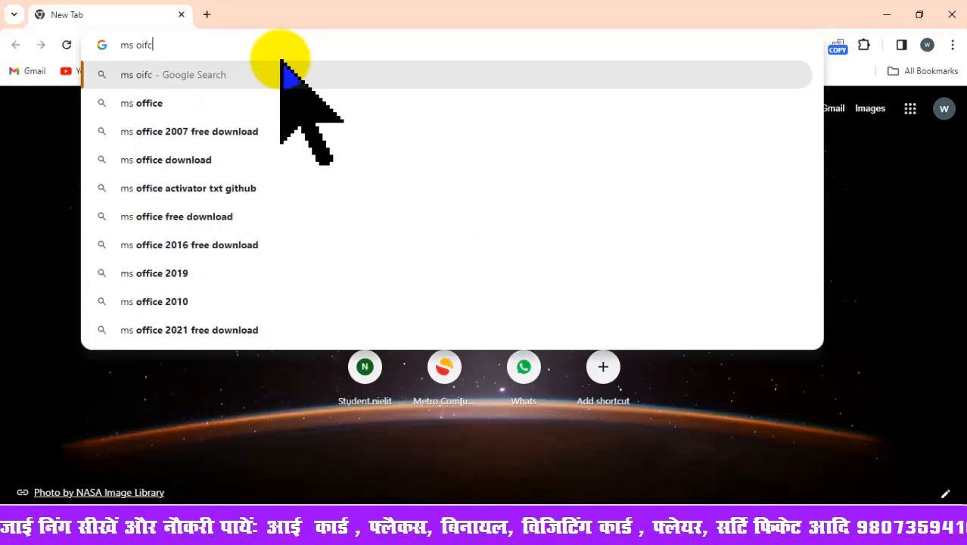
text(e)
key(Down)
text(png)
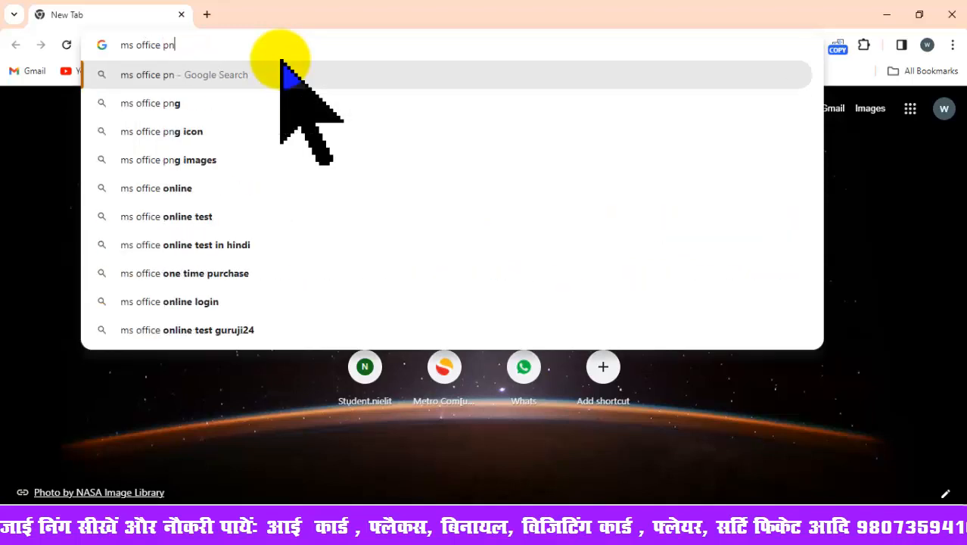
key(Return)
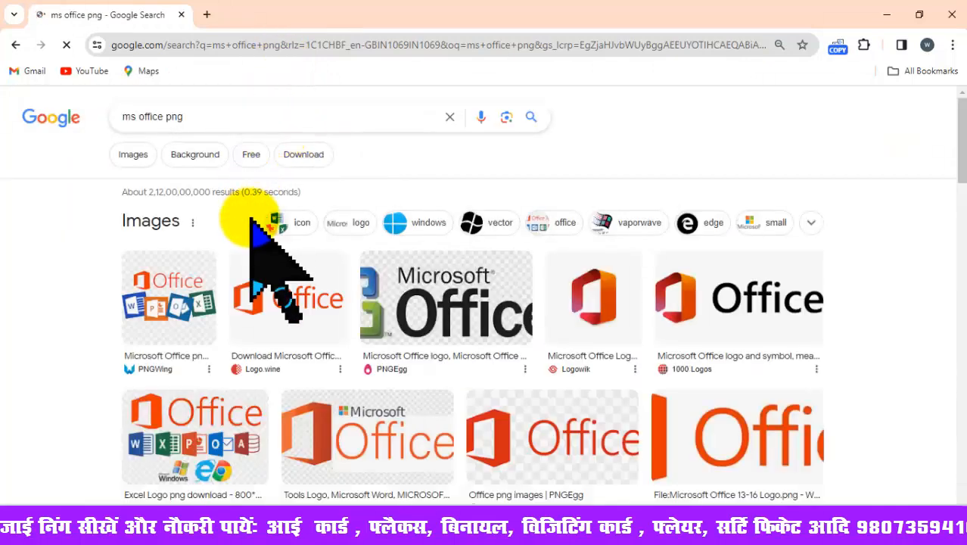
scroll(416, 302, down, 1)
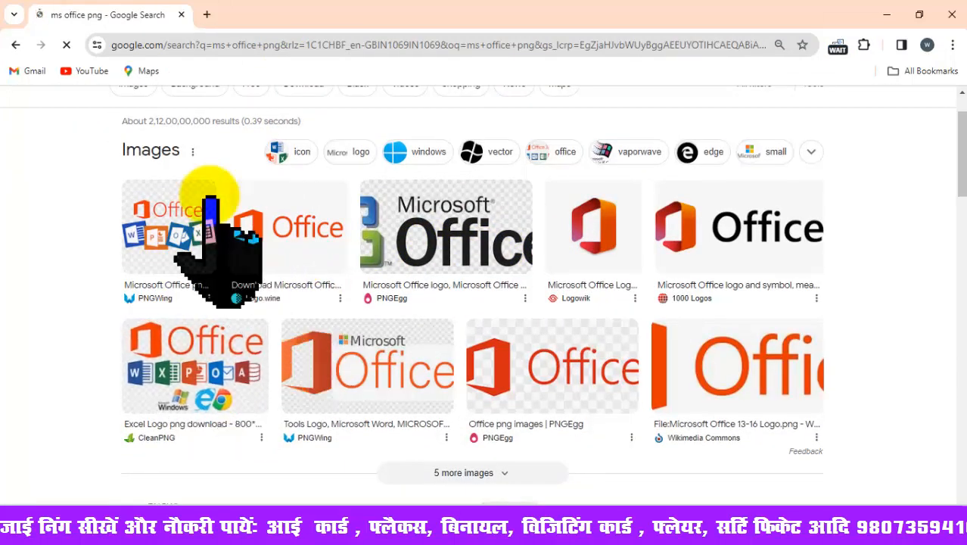
scroll(210, 179, up, 1)
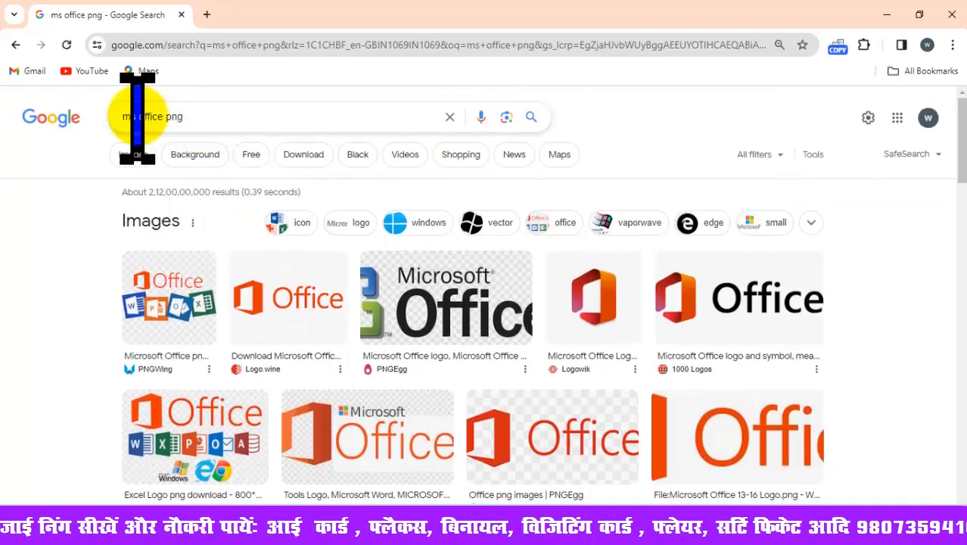
Step: Replace the Google query with "word excel powerpoint transparent png" and run the search
drag(137, 117, 382, 115)
key(BackSpace)
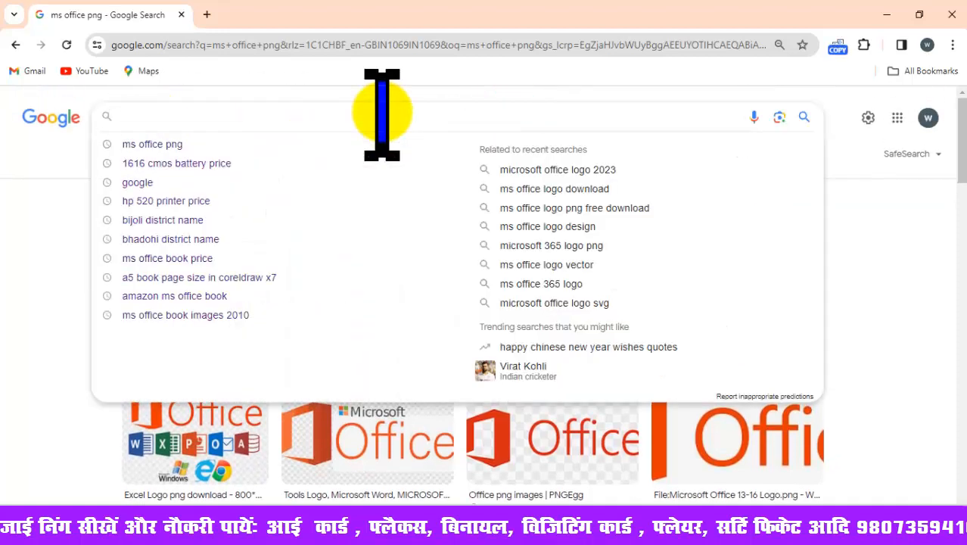
text(word exc)
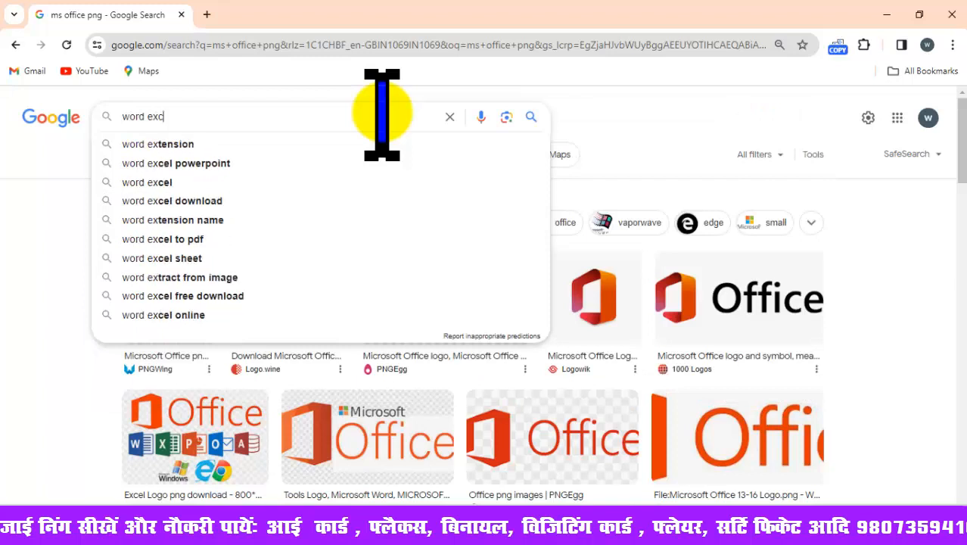
text(el powerpoint )
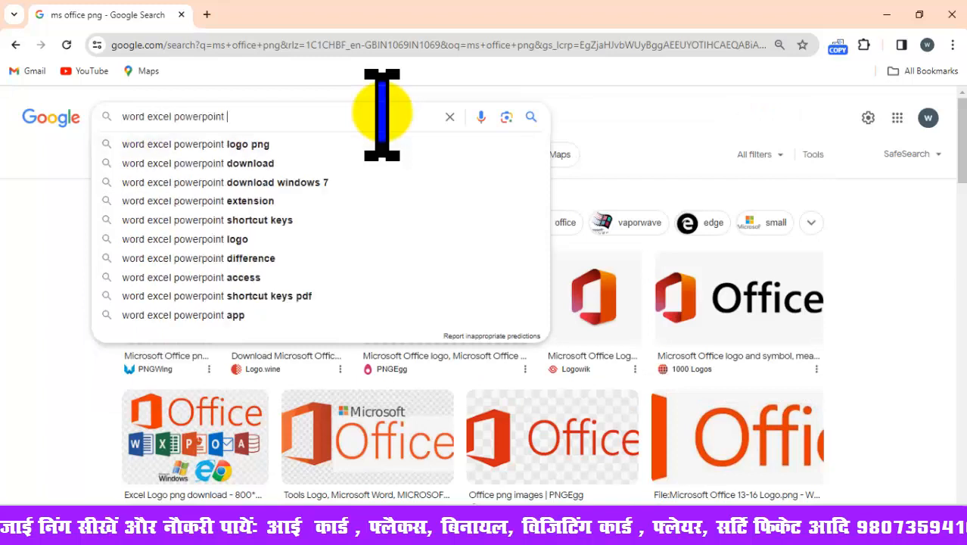
text(transp)
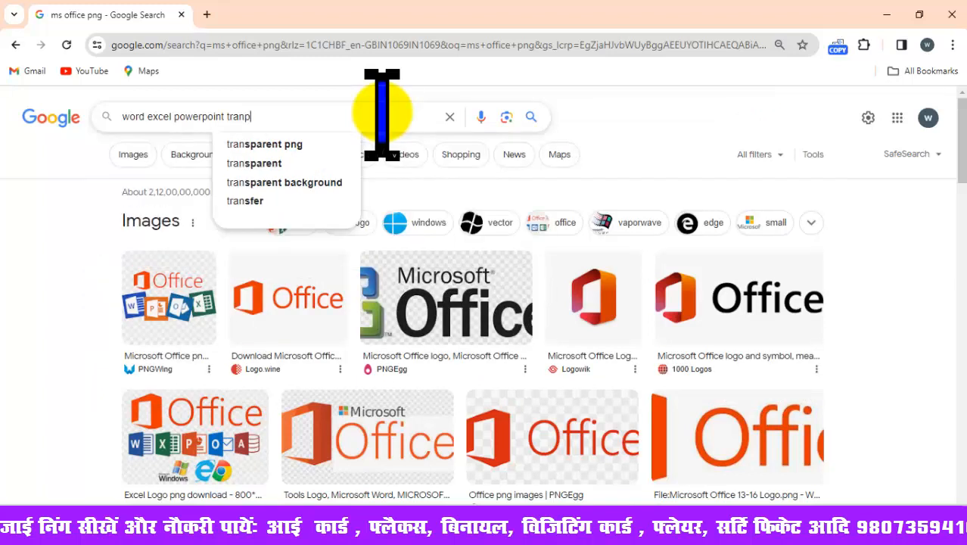
text(arent png)
key(Return)
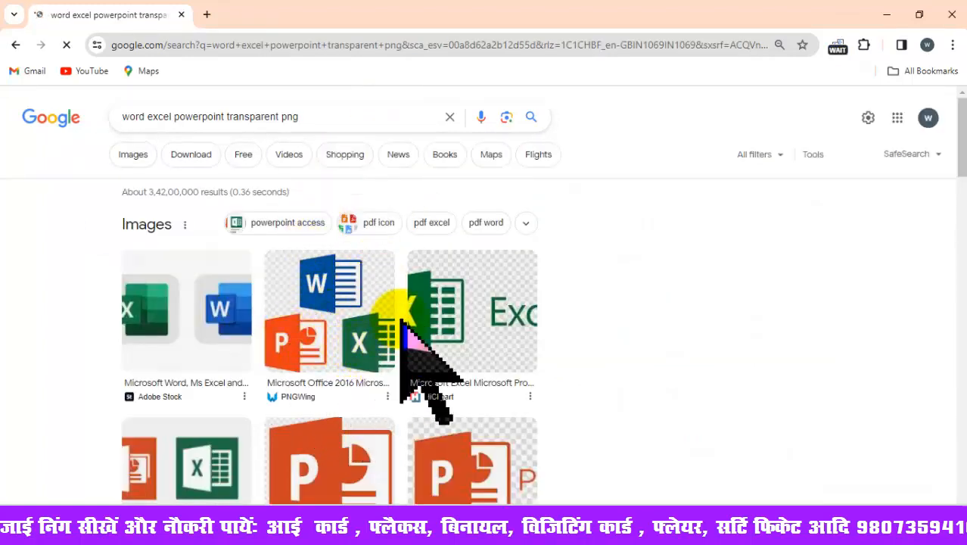
Step: Restrict the search to image results and filter them to the Large size
scroll(352, 325, down, 2)
scroll(340, 211, down, 3)
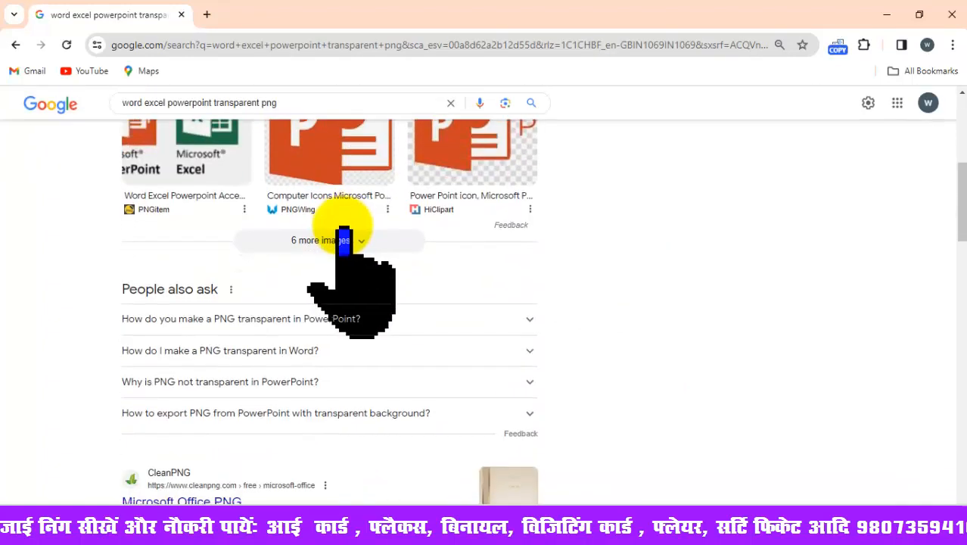
scroll(341, 222, up, 5)
click(132, 153)
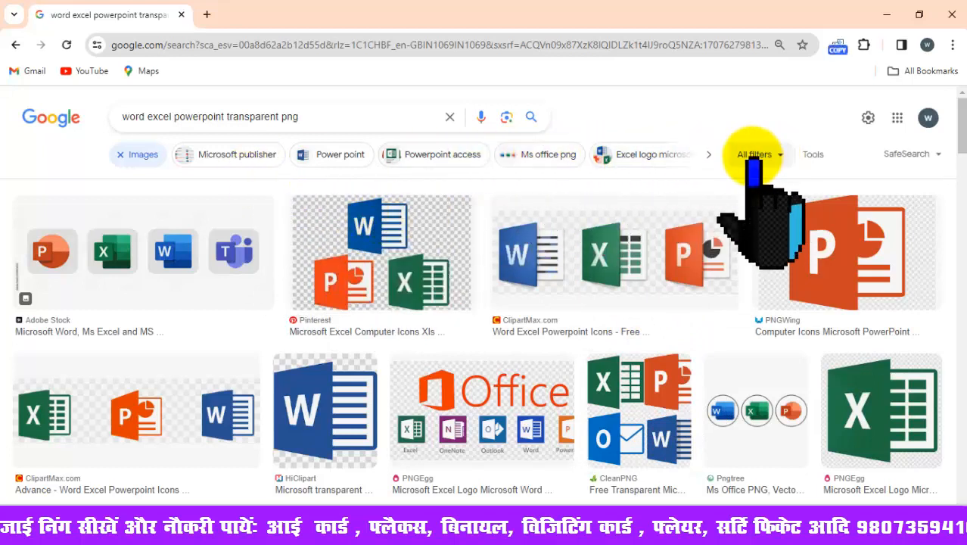
click(812, 155)
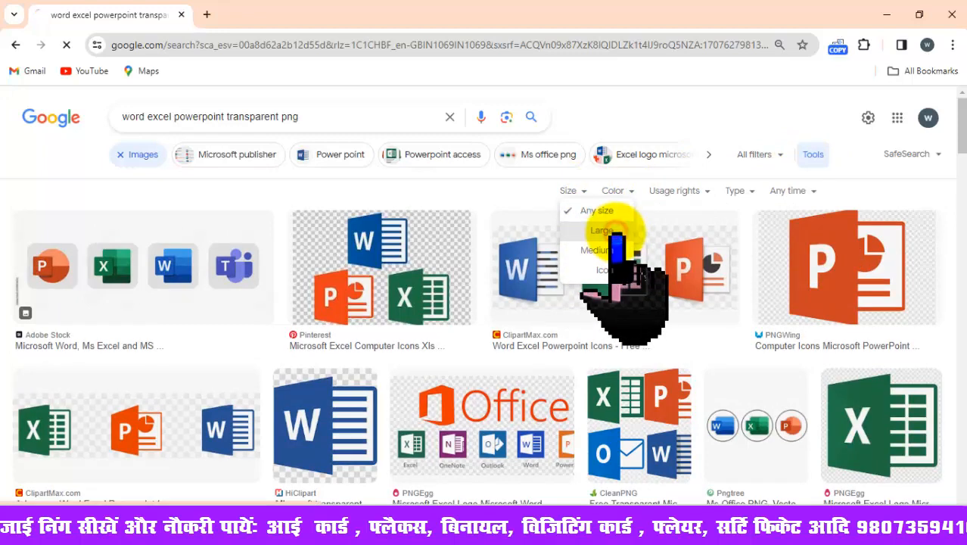
click(616, 232)
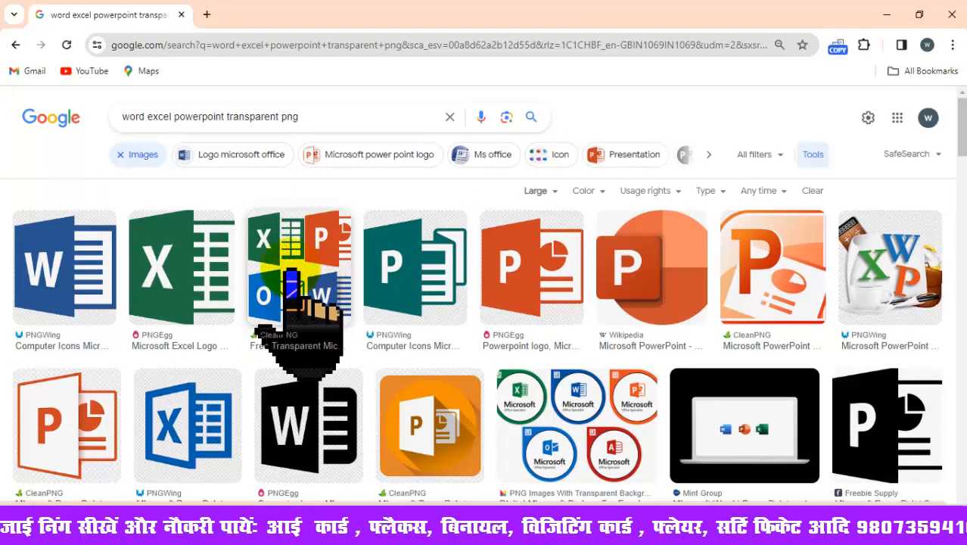
Step: Look through the large image results for a picture containing the Word, Excel and PowerPoint icons
scroll(317, 303, down, 3)
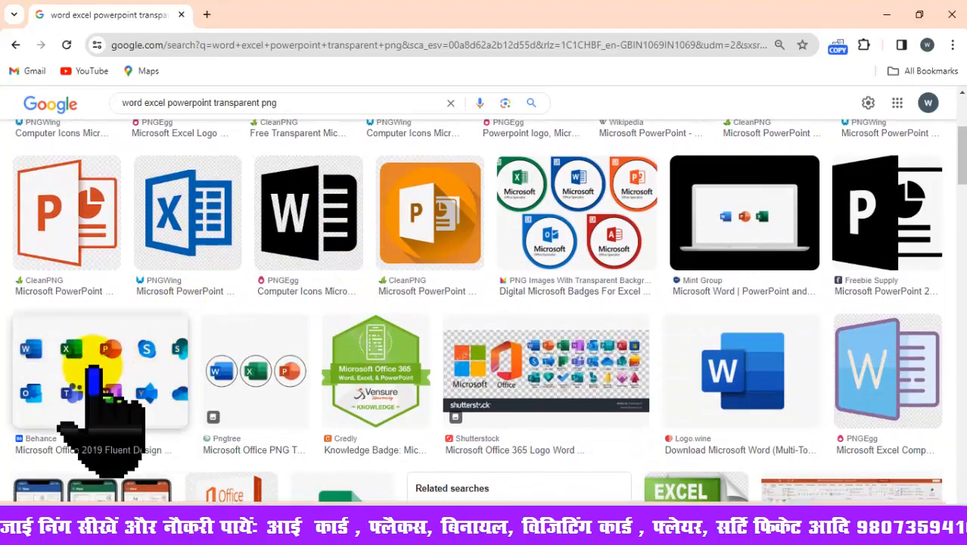
scroll(182, 378, down, 2)
scroll(438, 324, down, 2)
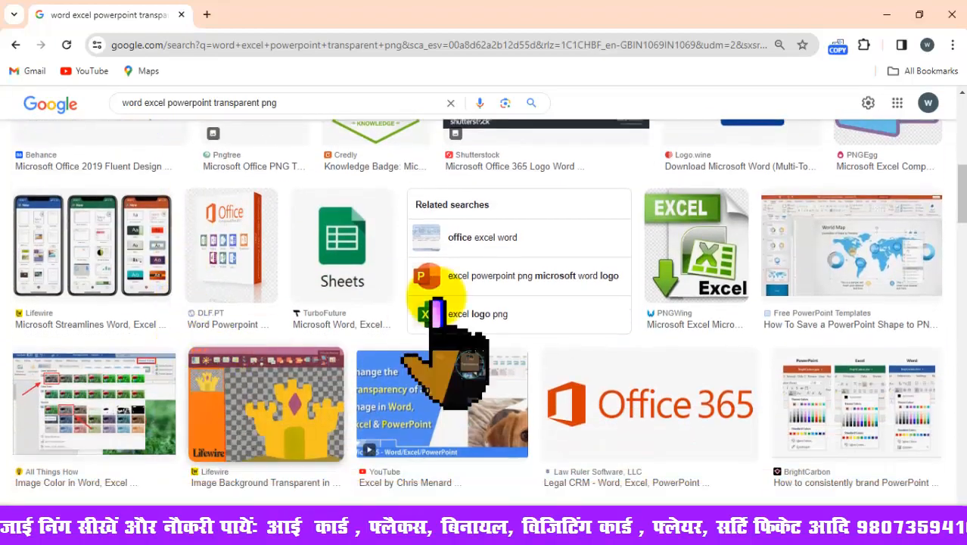
scroll(522, 303, down, 5)
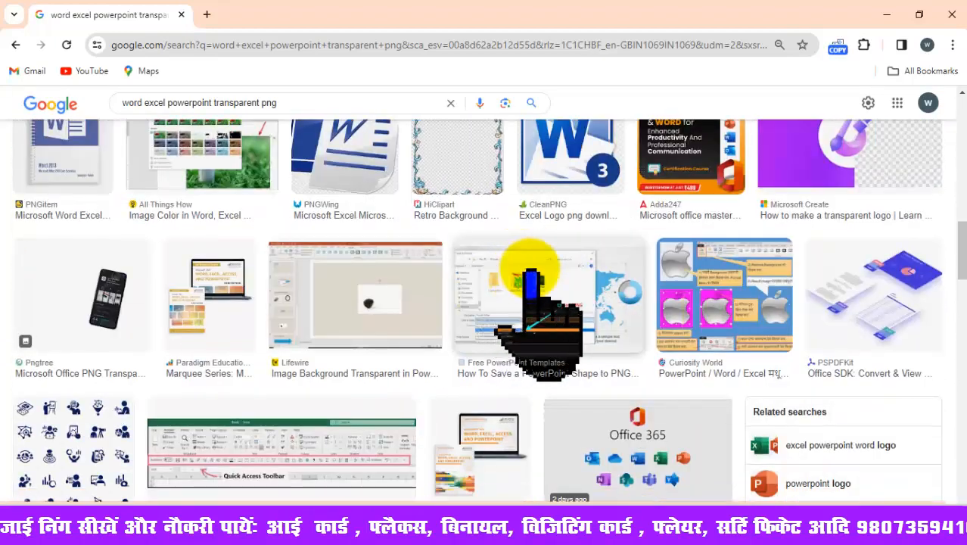
scroll(560, 265, down, 4)
scroll(648, 356, up, 2)
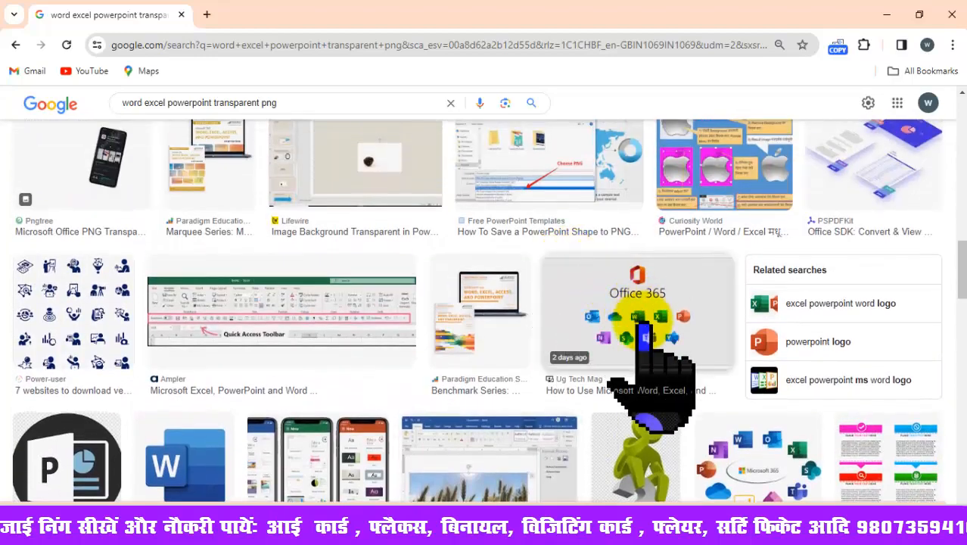
scroll(658, 386, down, 6)
scroll(662, 337, down, 4)
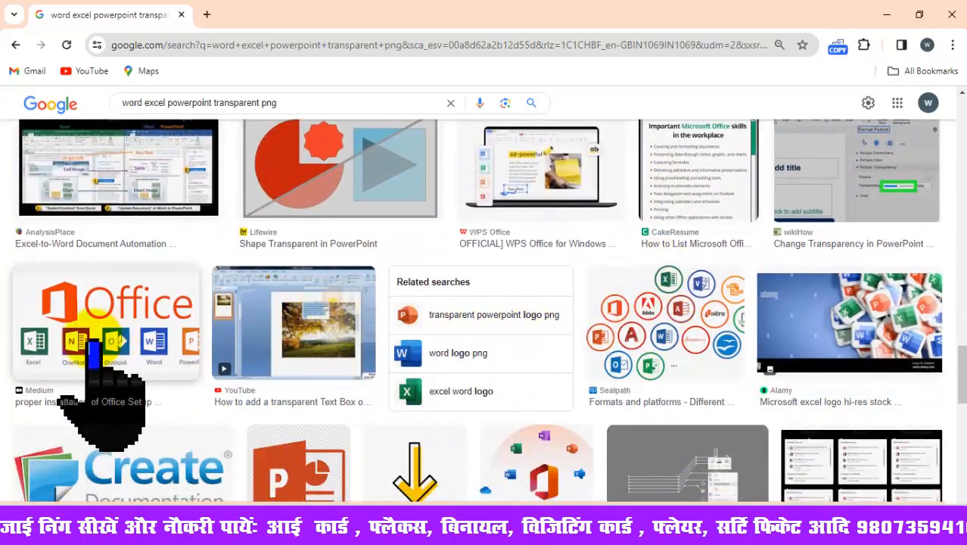
scroll(140, 337, down, 5)
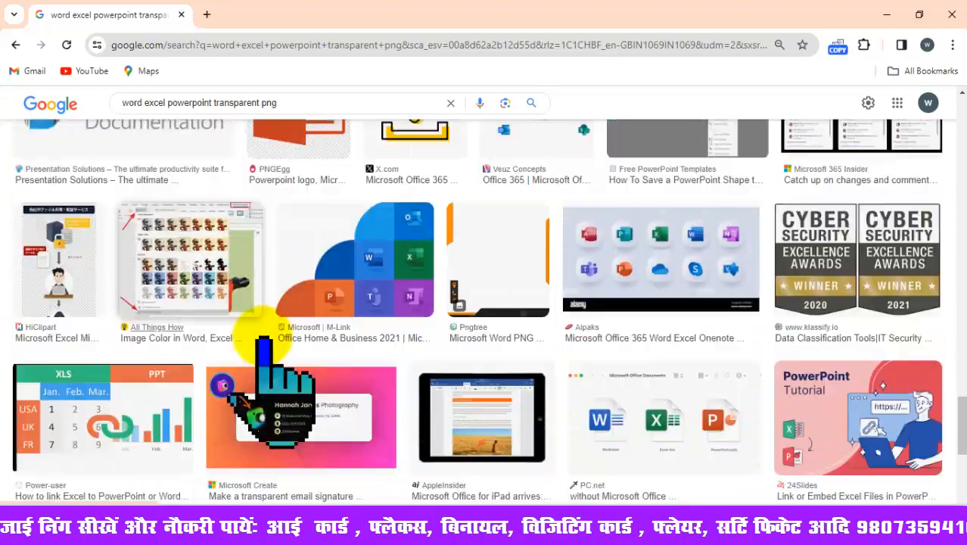
scroll(262, 340, down, 5)
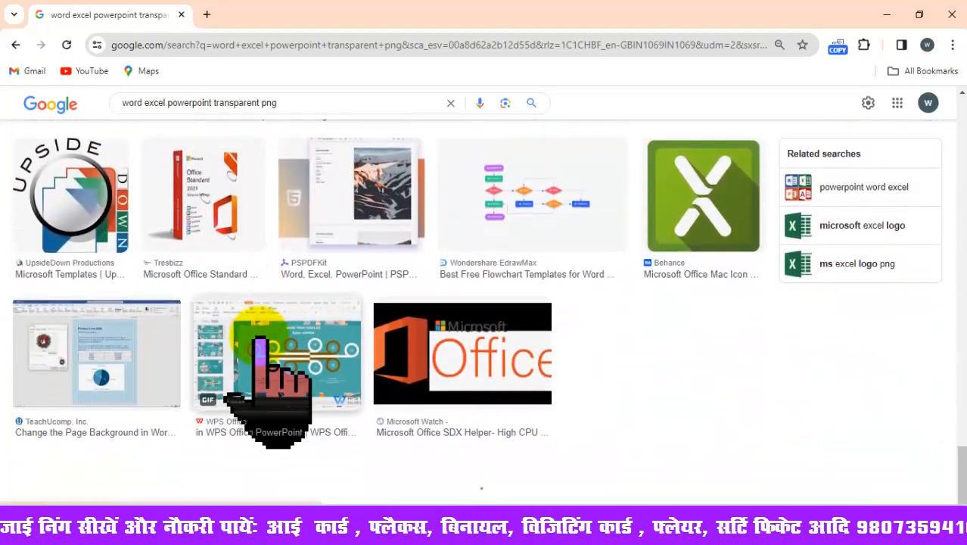
scroll(261, 345, up, 15)
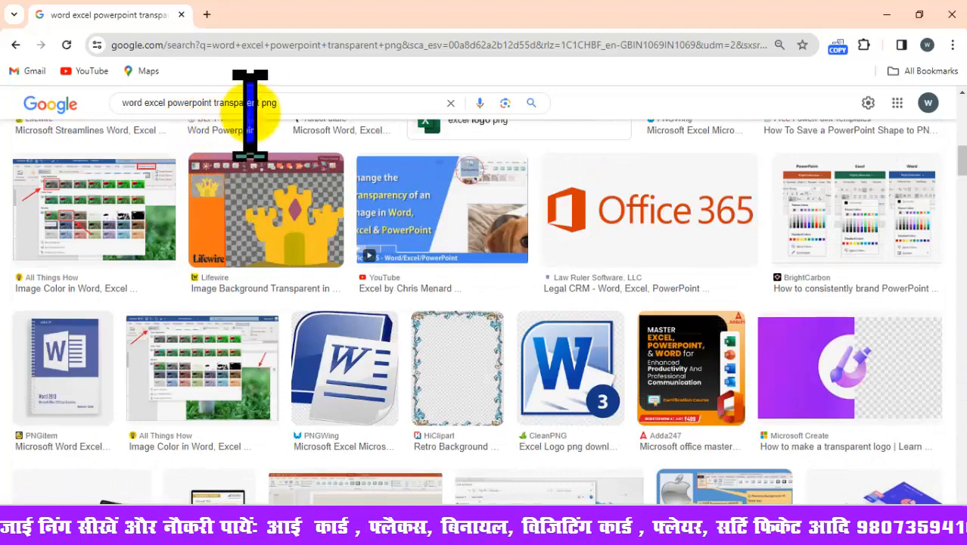
scroll(323, 281, up, 10)
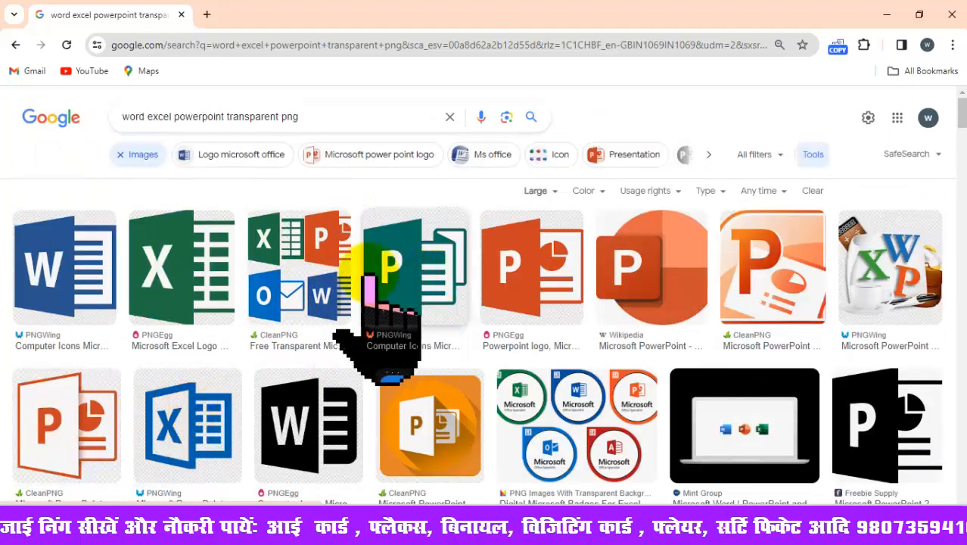
Step: Open the CleanPNG image with the Excel, PowerPoint, Outlook and Word icons and save it to Downloads as a JPEG named "logo"
click(317, 274)
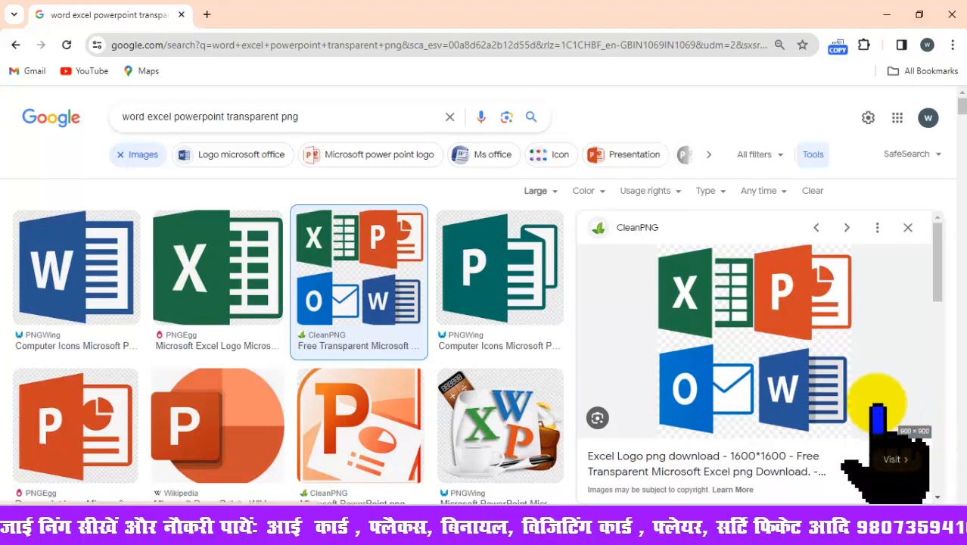
right_click(766, 306)
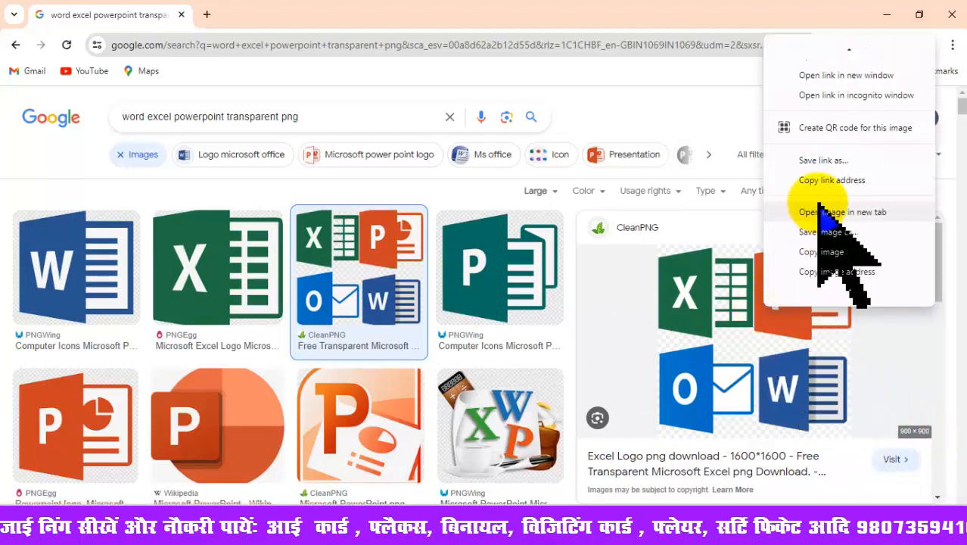
click(851, 251)
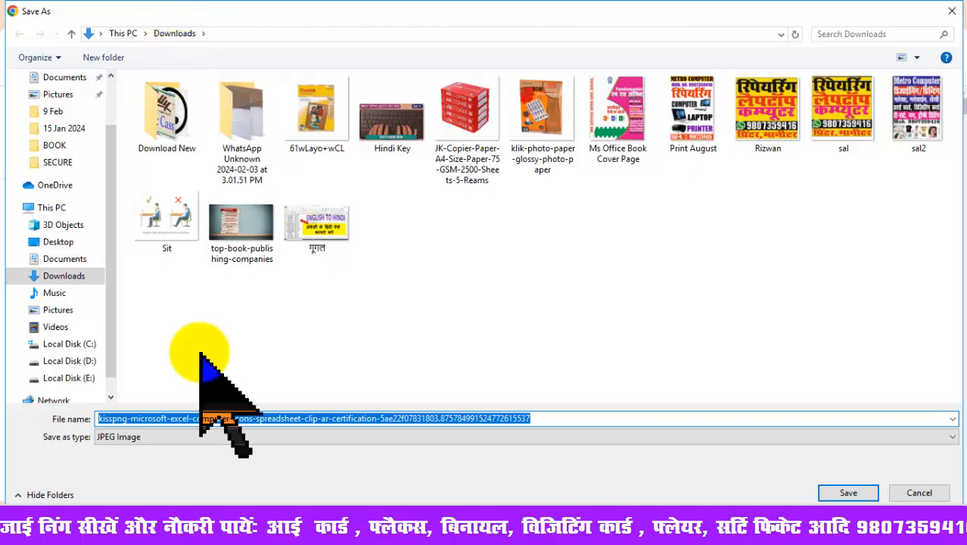
click(150, 436)
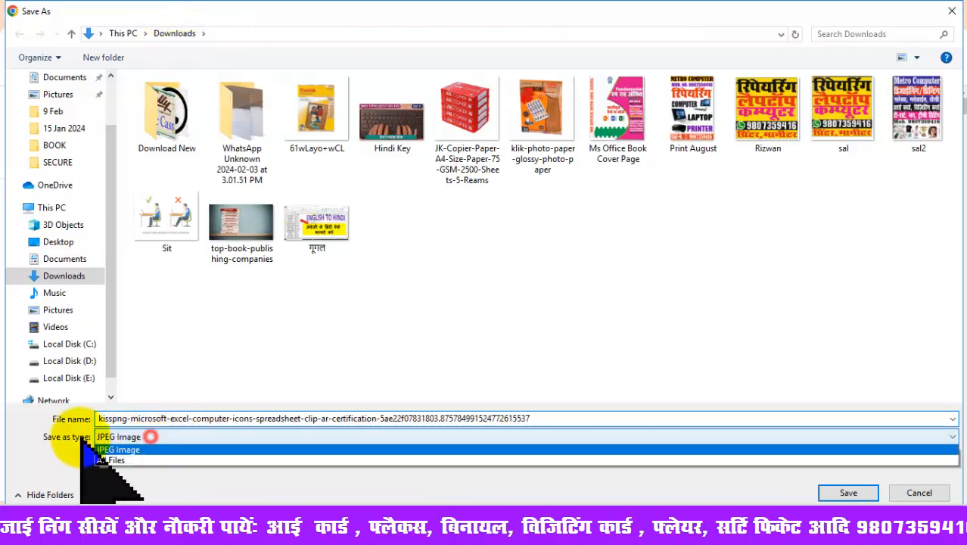
click(148, 440)
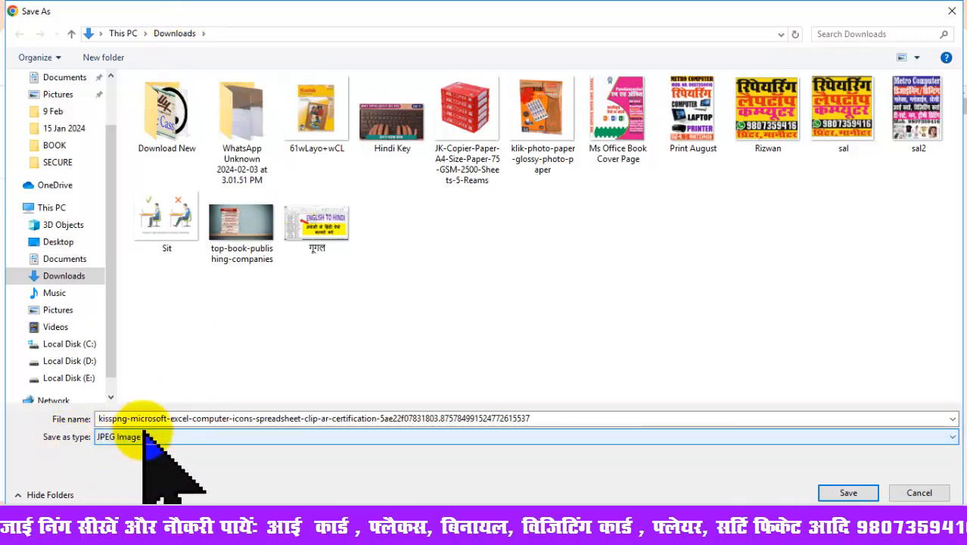
drag(568, 418, 103, 421)
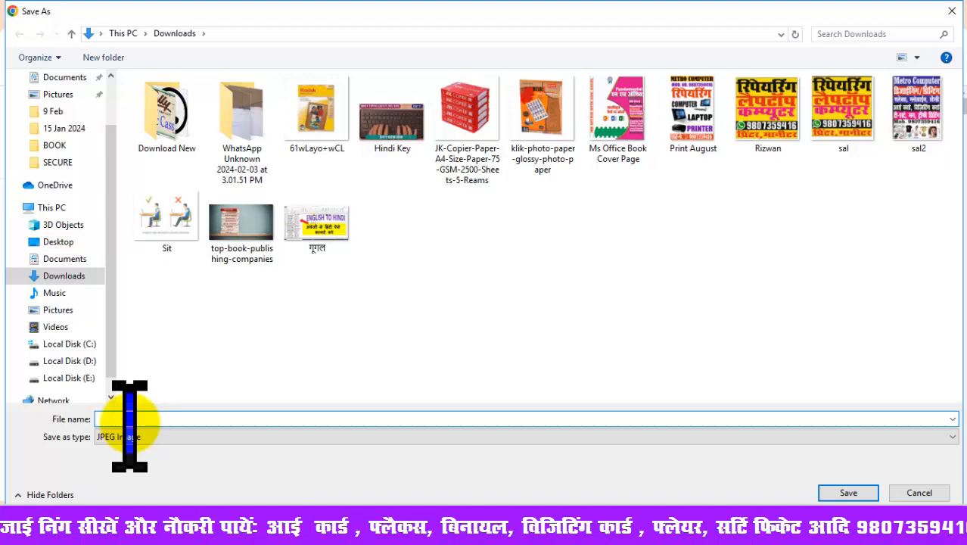
text(logo)
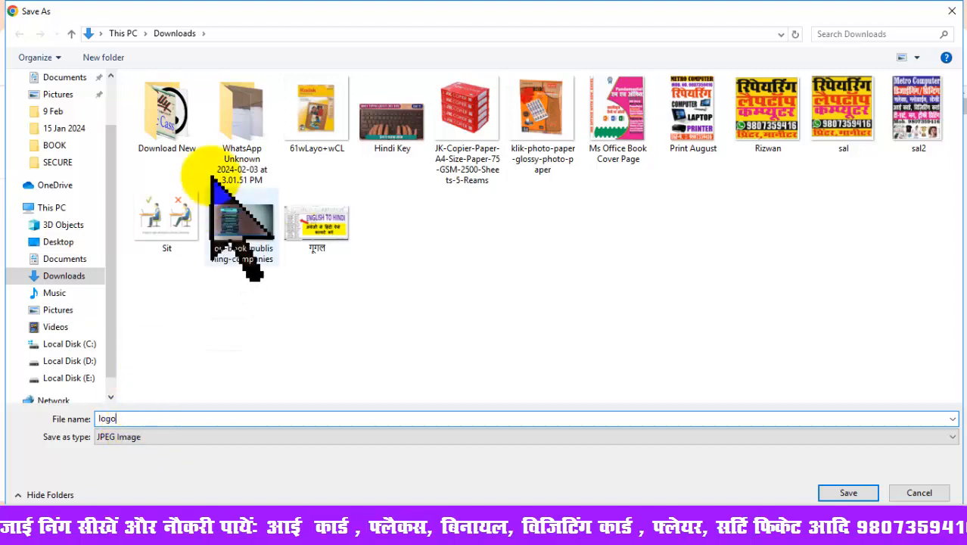
click(840, 493)
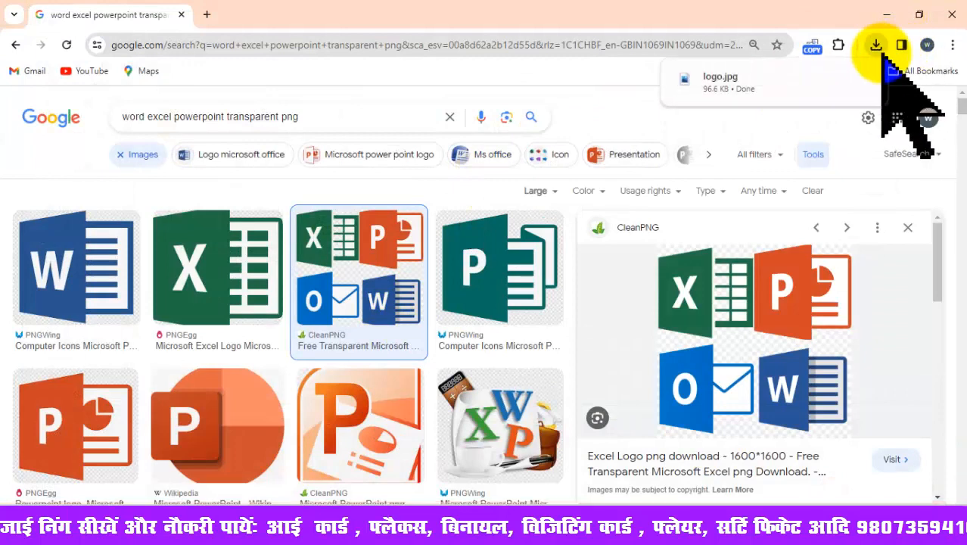
Step: Switch to CorelDRAW, import the "logo" picture from the Downloads folder and place it on the workspace beside the cover
click(889, 15)
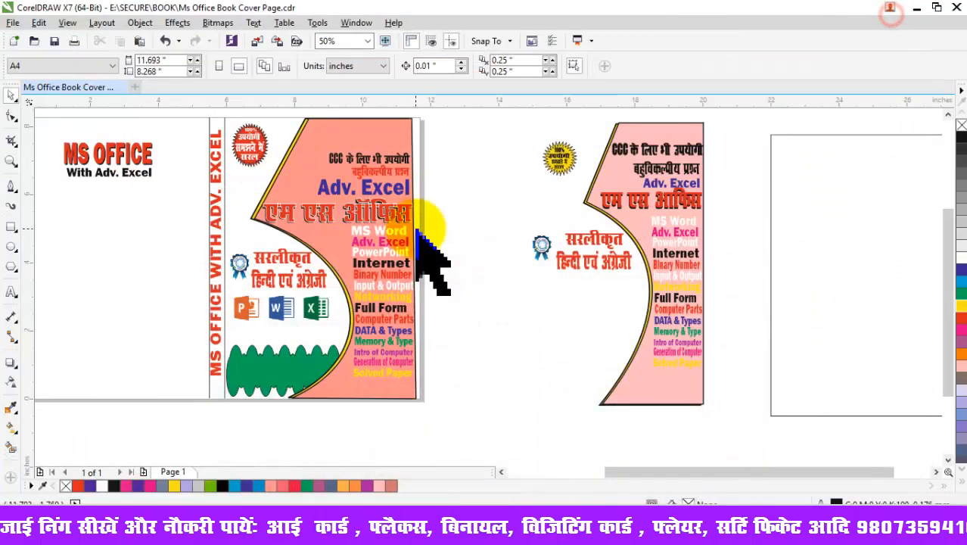
click(493, 233)
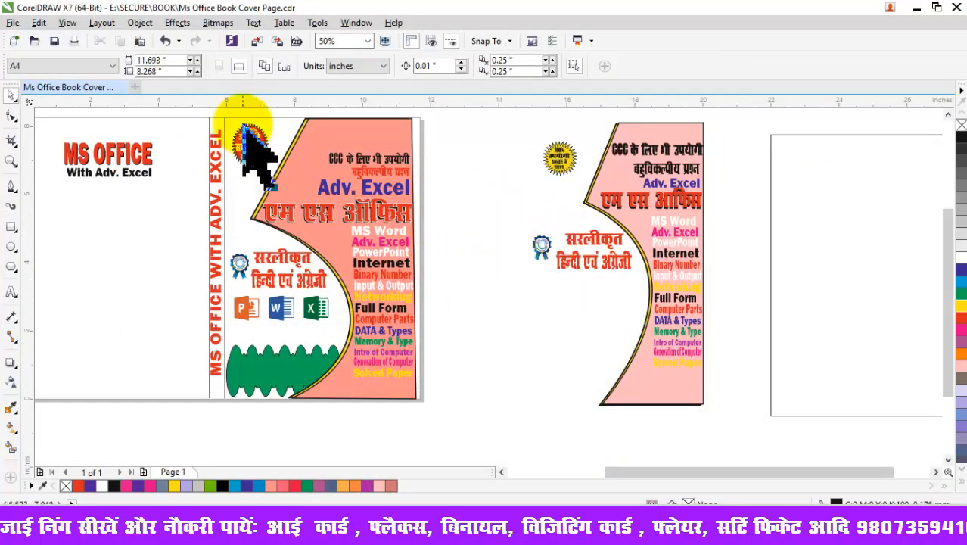
click(12, 22)
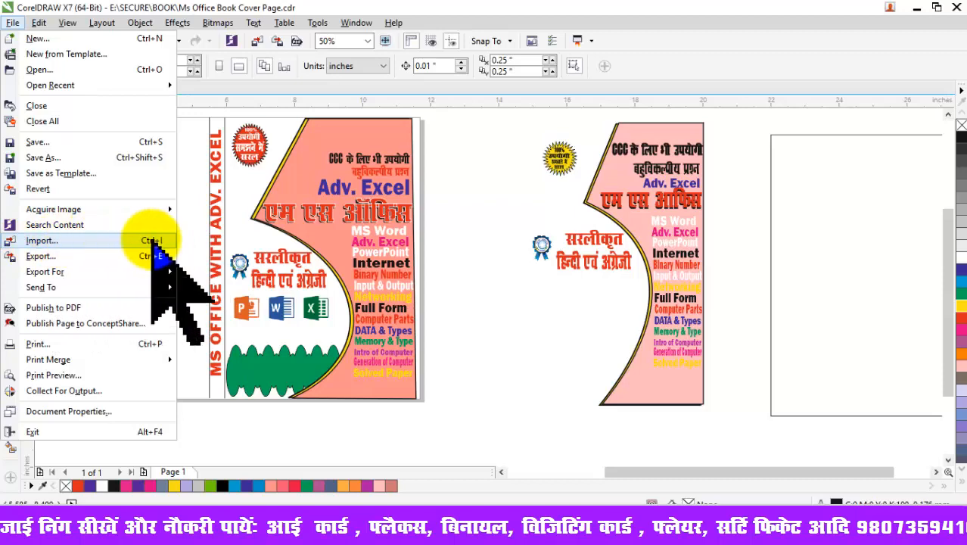
click(487, 261)
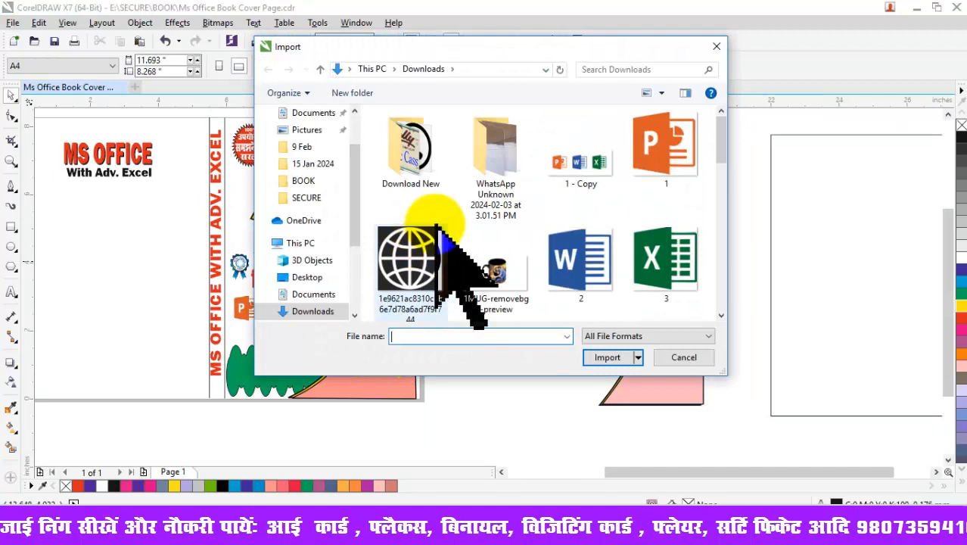
scroll(302, 158, up, 2)
click(305, 141)
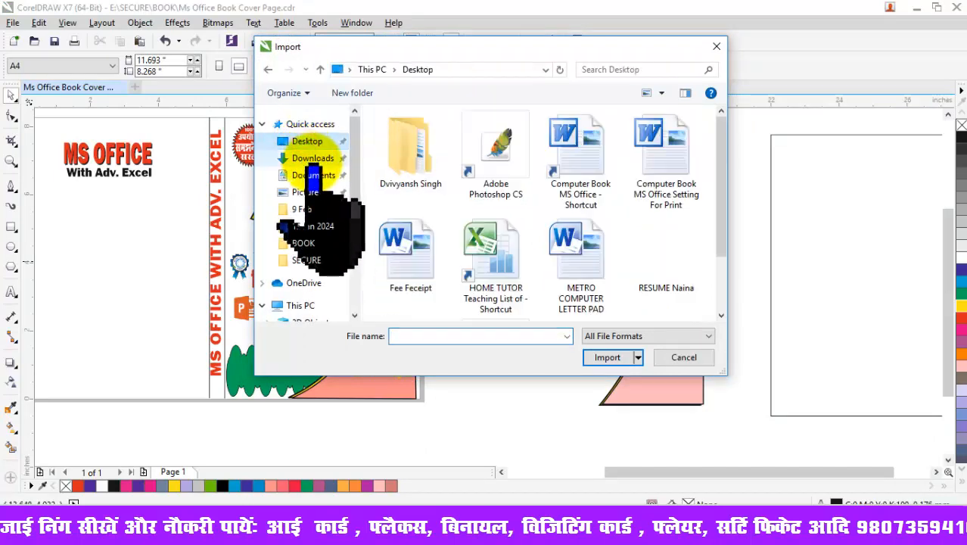
click(312, 158)
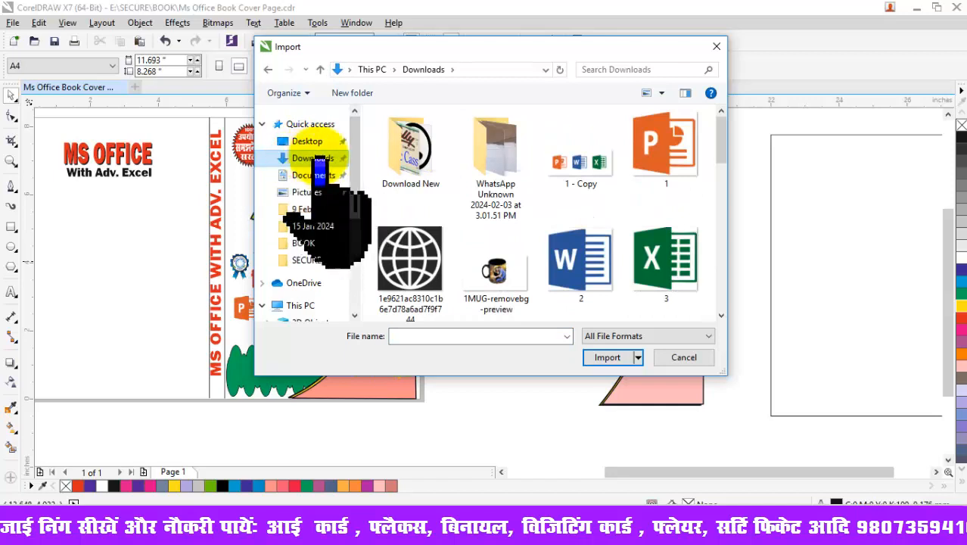
click(592, 174)
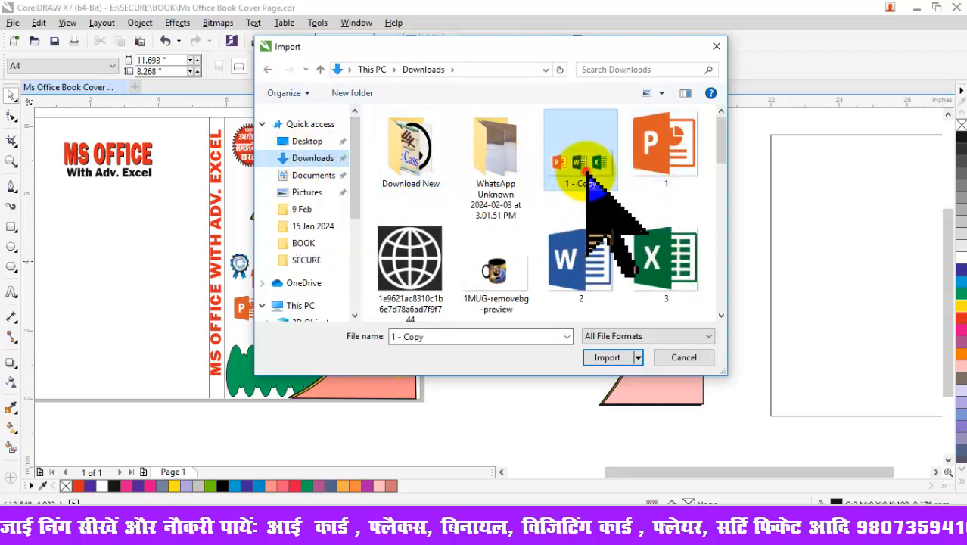
drag(719, 140, 727, 241)
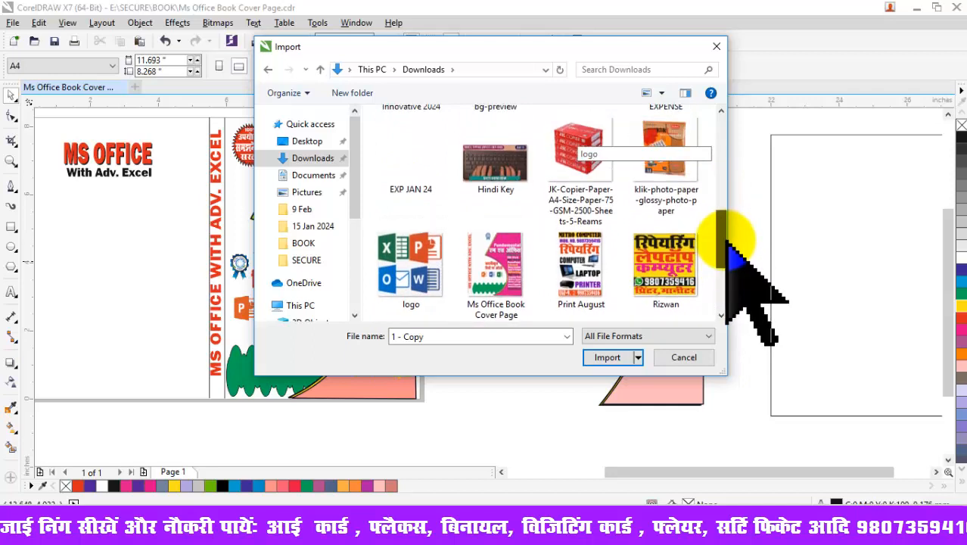
click(415, 261)
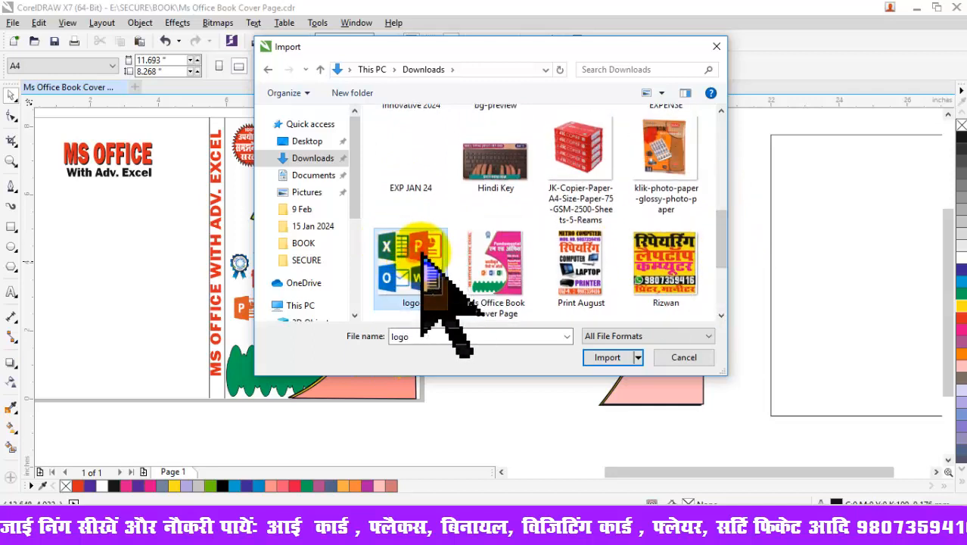
click(613, 358)
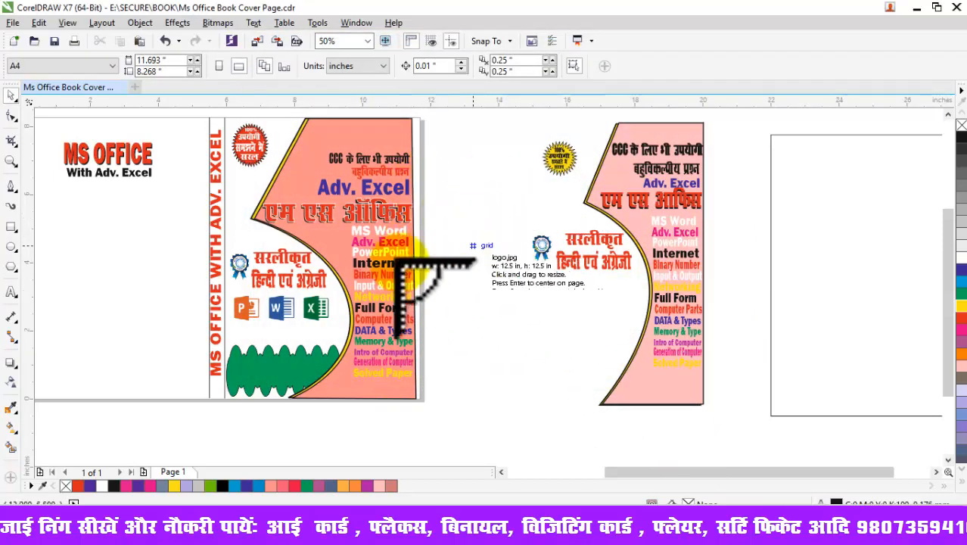
click(436, 167)
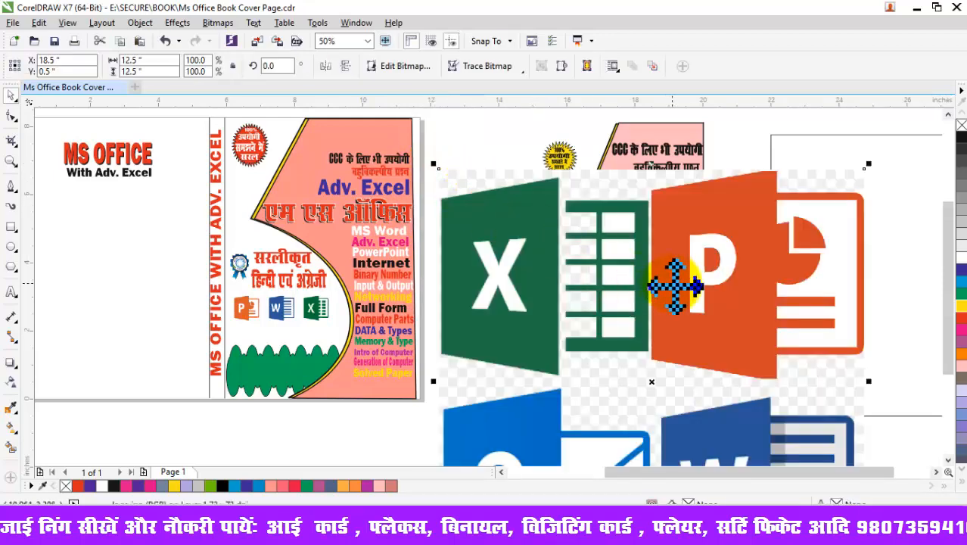
Step: Scale the imported logo picture down to 3 by 3 inches and place it between the finished cover and its copy
drag(674, 286, 419, 243)
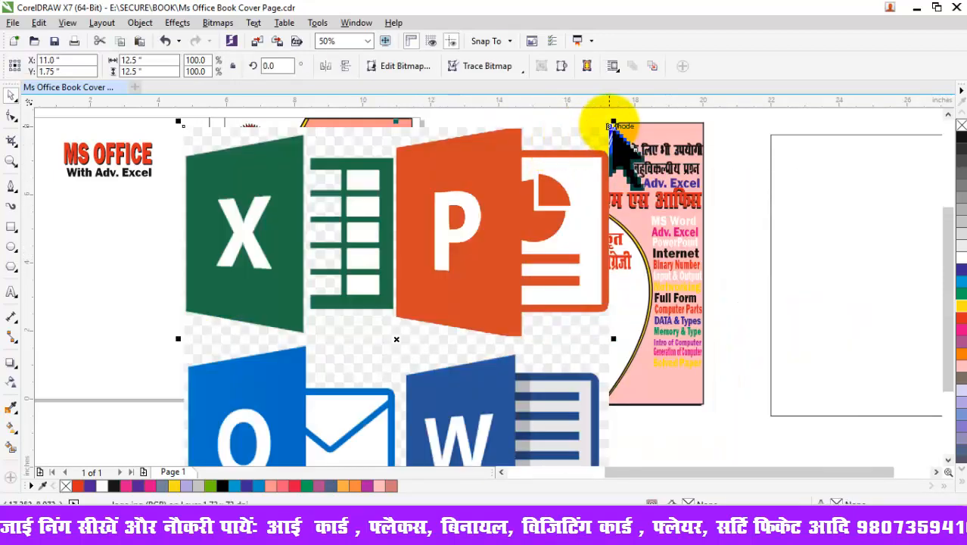
drag(616, 121, 620, 152)
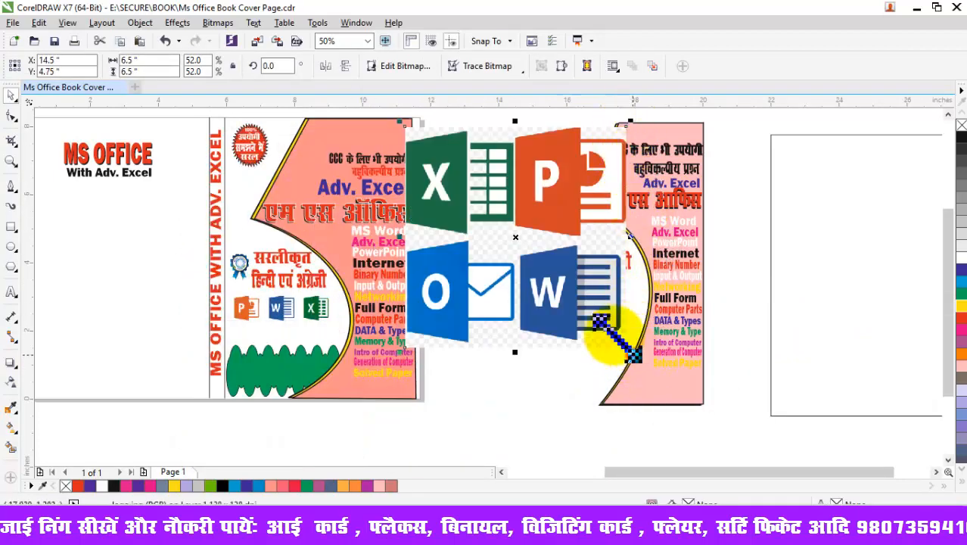
drag(631, 354, 536, 352)
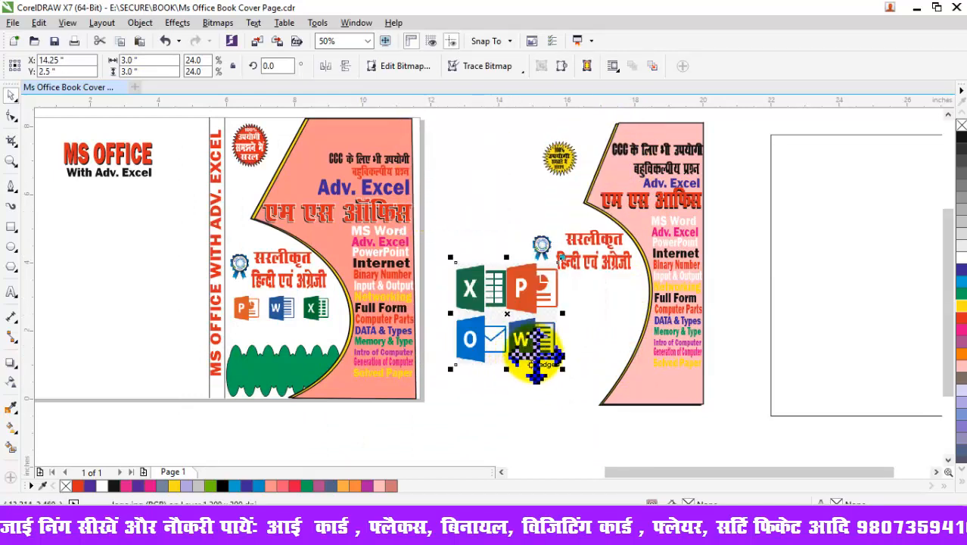
mouse_move(494, 312)
mouse_down()
mouse_move(488, 318)
mouse_move(699, 266)
mouse_move(523, 270)
mouse_move(501, 303)
mouse_up()
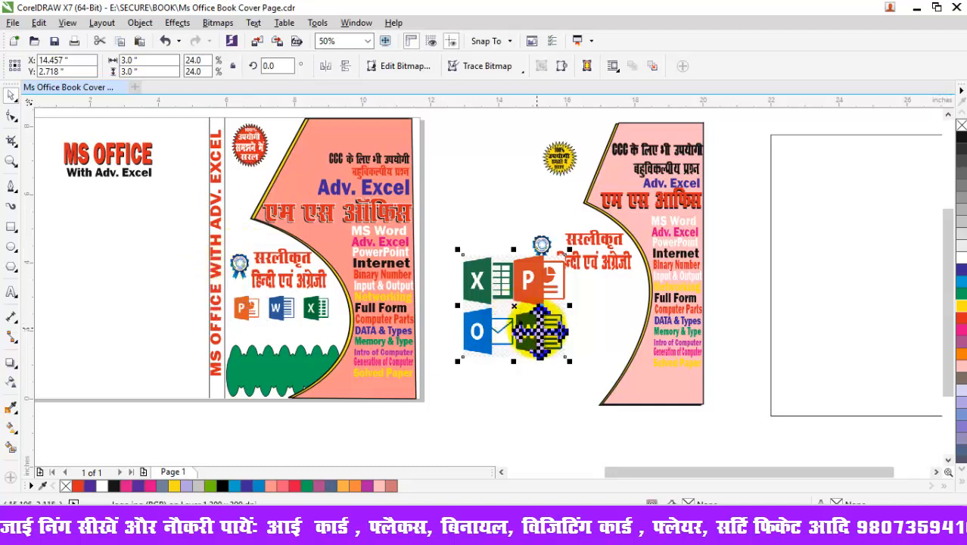
Step: Try to crop the logo picture down to its Outlook icon with the Crop tool and undo the crop
click(12, 141)
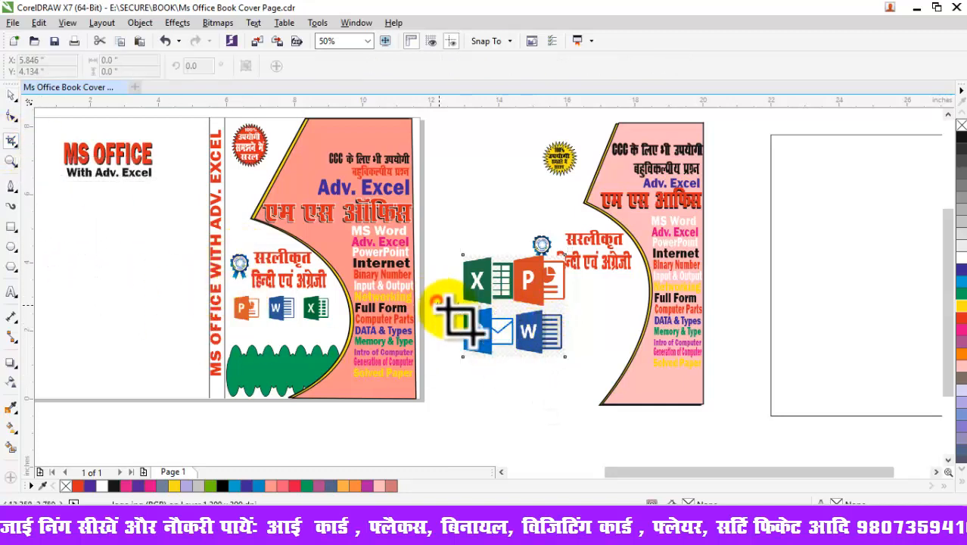
drag(439, 305, 515, 355)
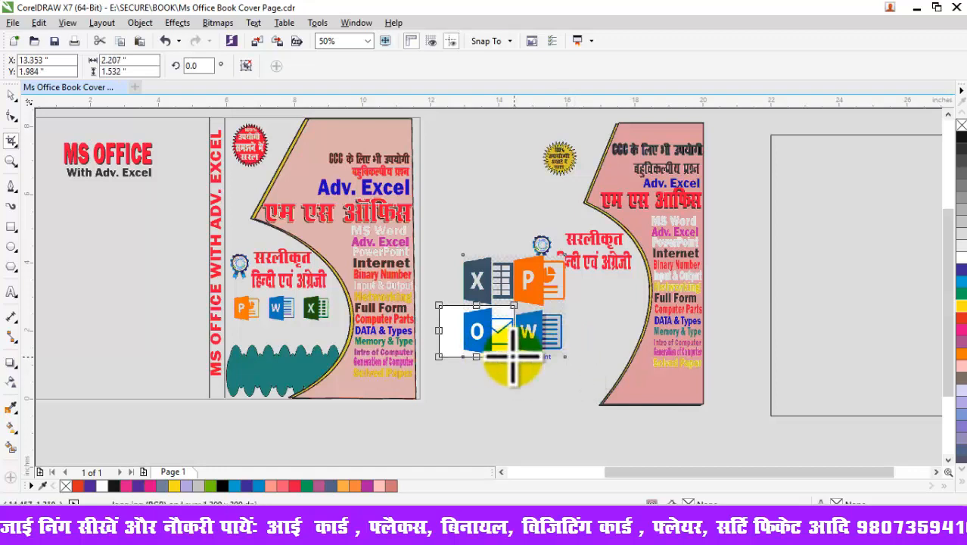
key(Return)
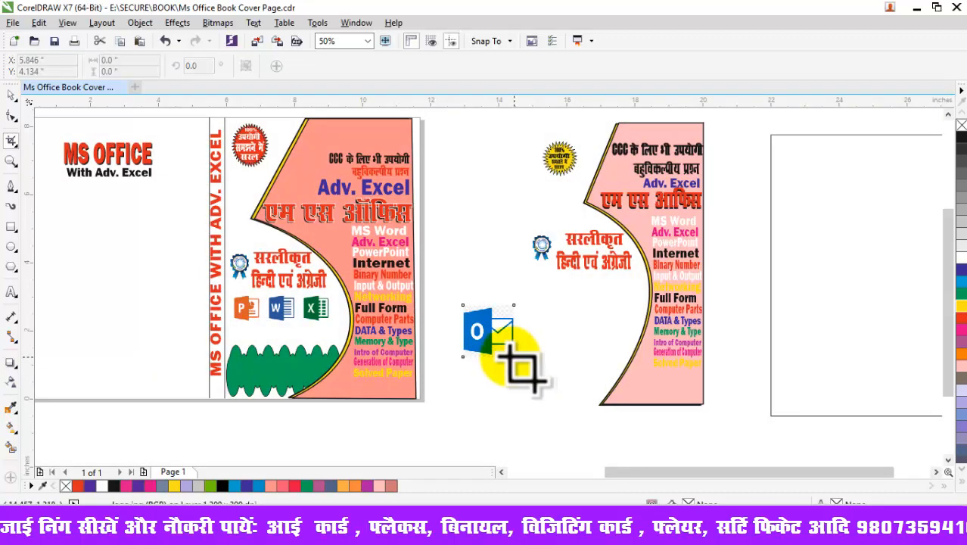
key(ctrl+z)
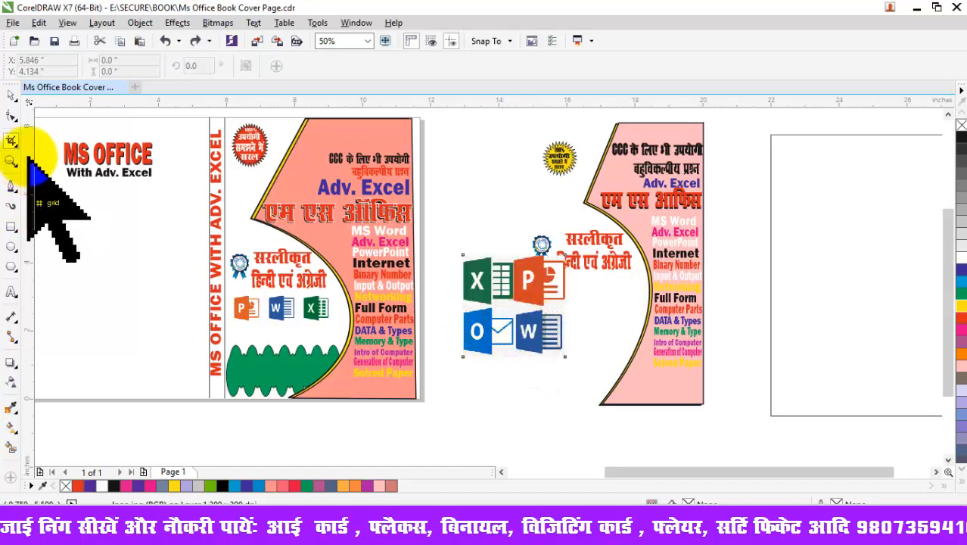
Step: Move the logo picture to the empty workspace below the finished cover page
click(13, 97)
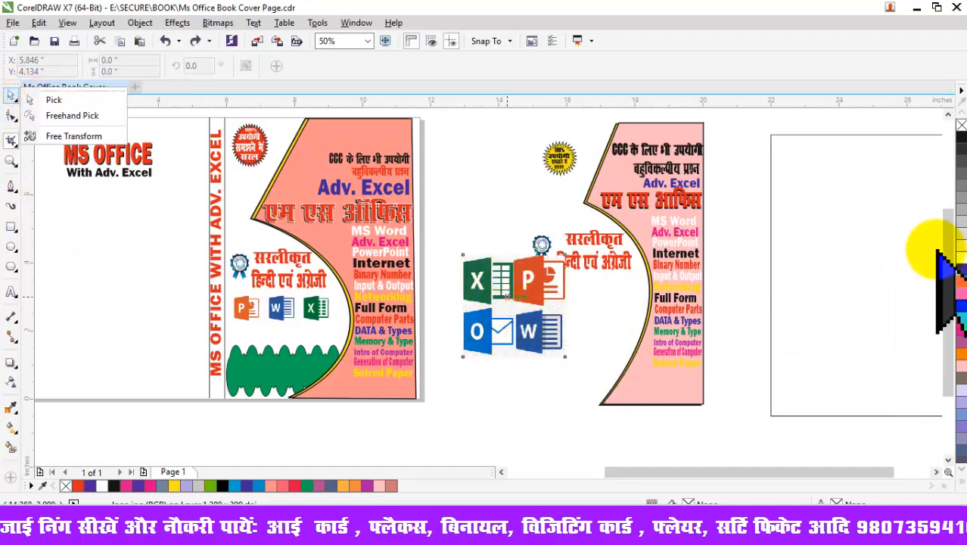
drag(949, 246, 945, 313)
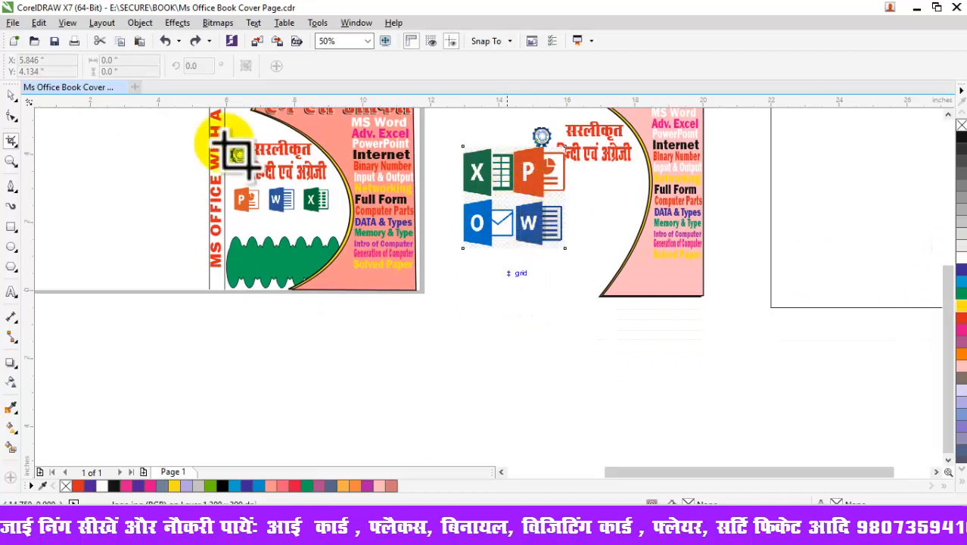
click(12, 95)
drag(516, 176, 433, 353)
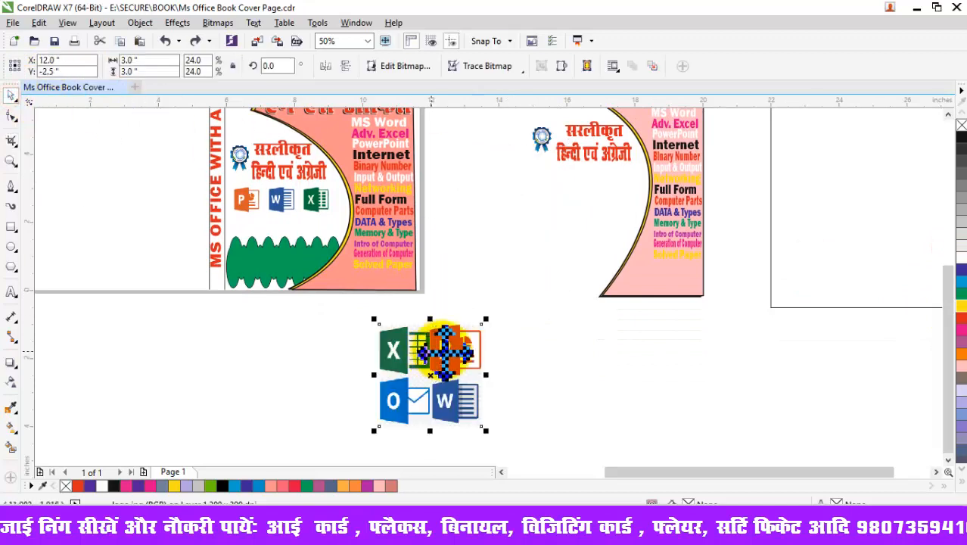
Step: Crop the moved picture to a 1.75 by 1.5 inch area around the Outlook icon, and undo it
click(11, 141)
drag(371, 376, 422, 426)
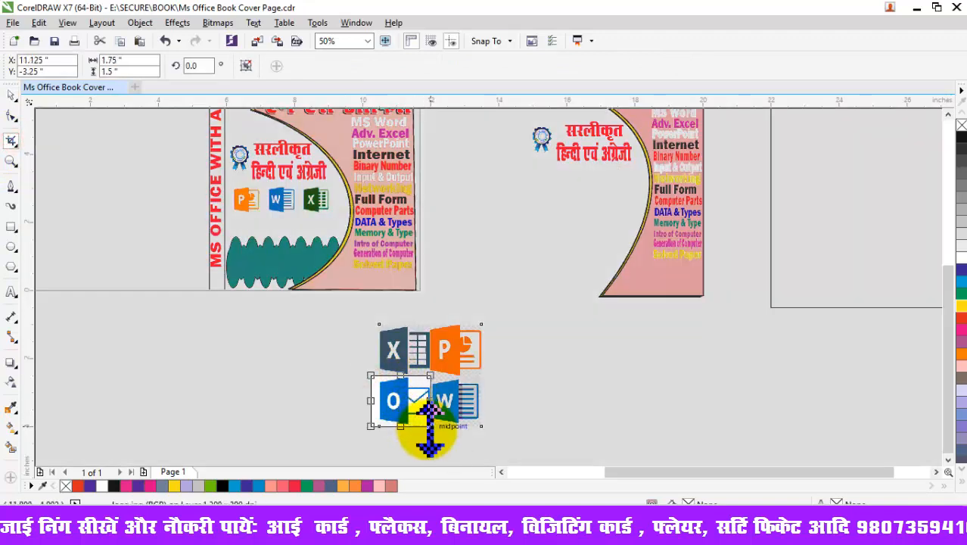
double_click(419, 422)
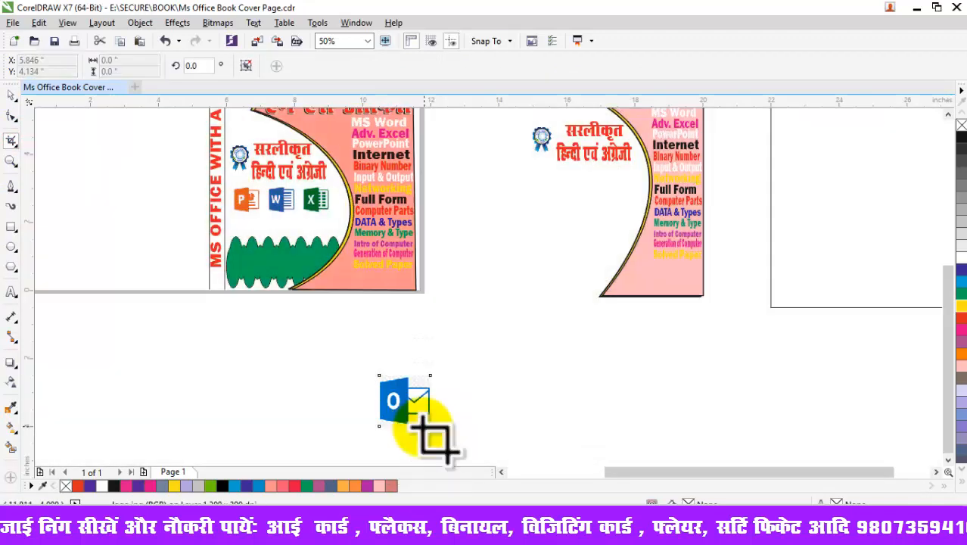
click(11, 95)
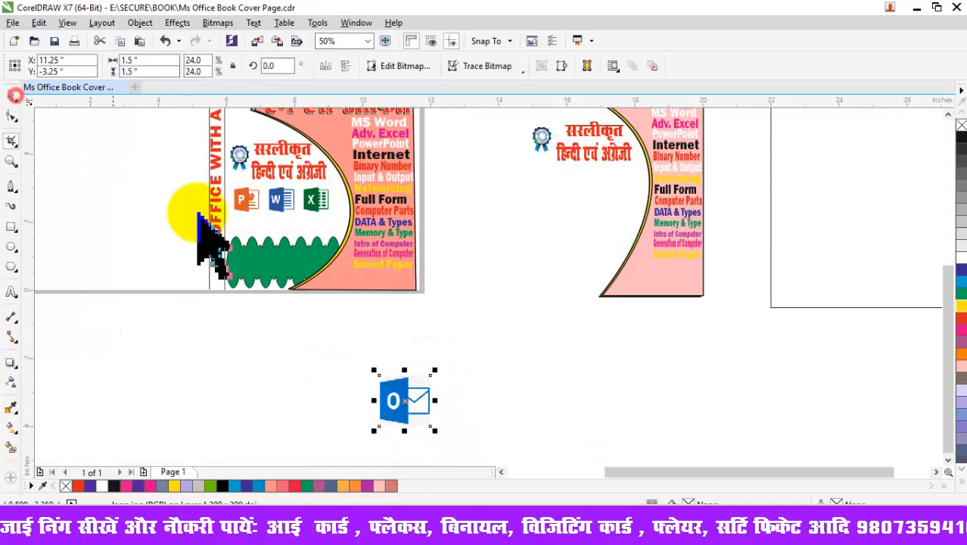
key(ctrl+z)
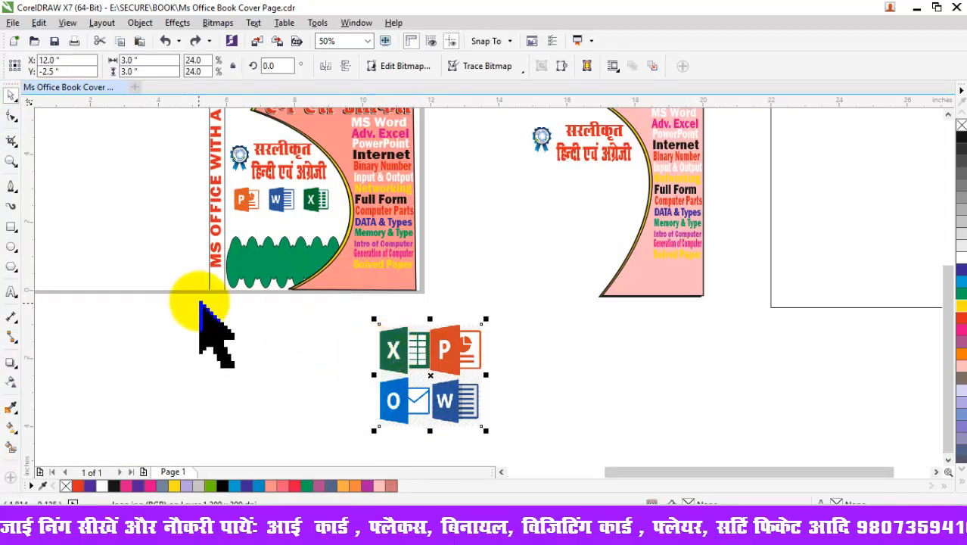
Step: Try to crop the picture to its upper row with the Excel and PowerPoint icons, and undo the crop
click(12, 142)
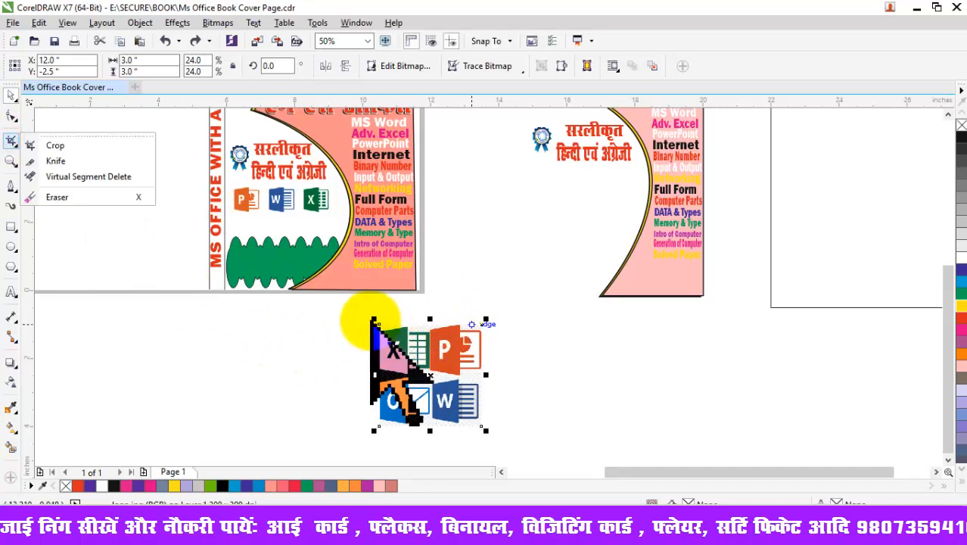
click(99, 145)
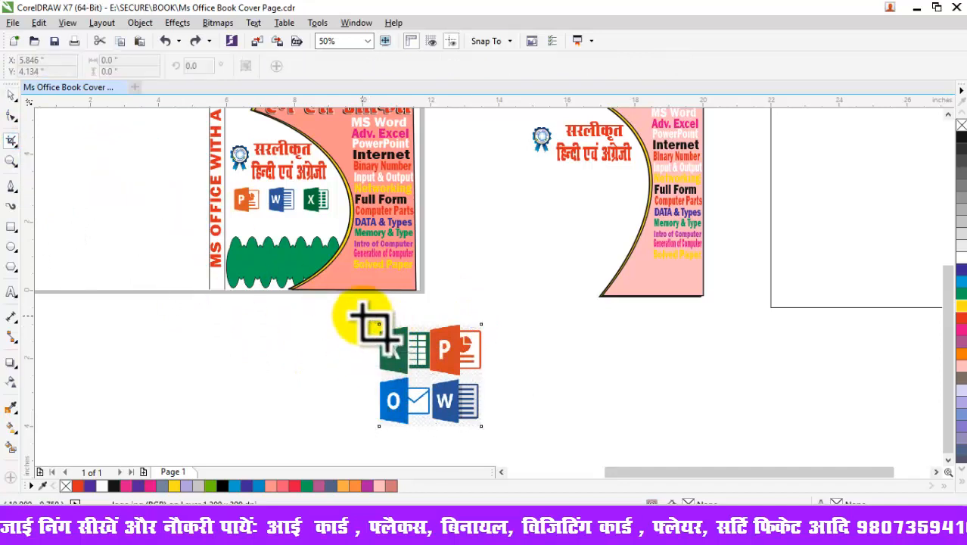
drag(363, 316, 482, 379)
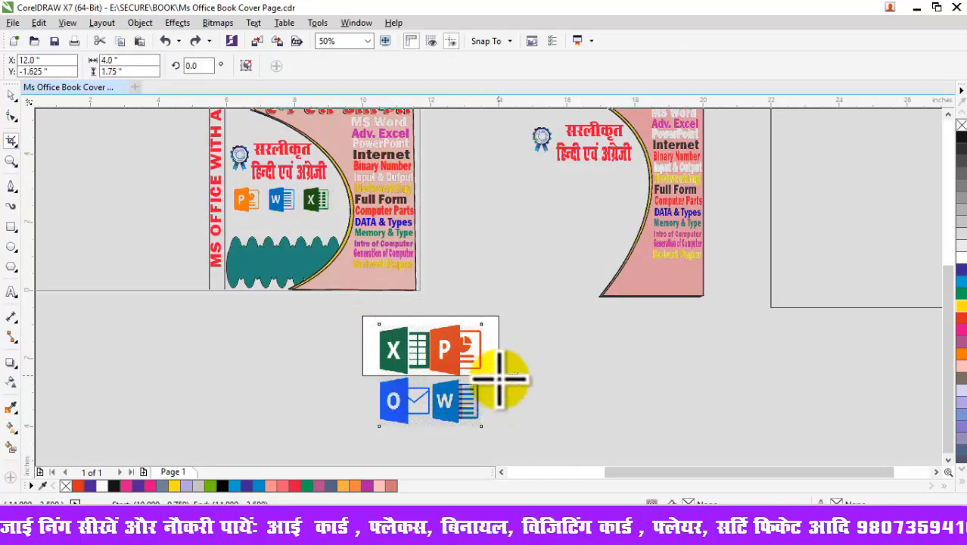
double_click(497, 375)
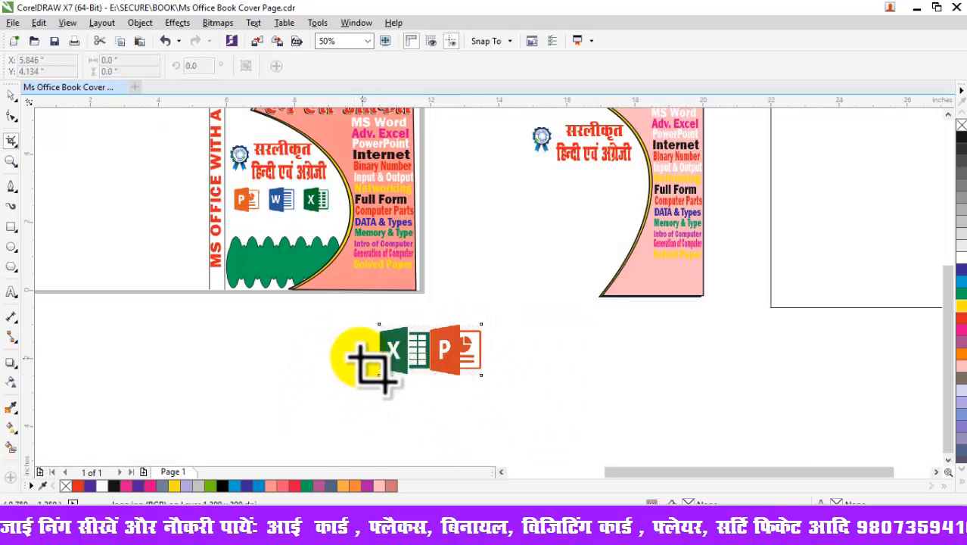
key(ctrl+z)
Step: Duplicate the four-icon logo picture and place the copy to the left of the original, below the cover page
click(12, 96)
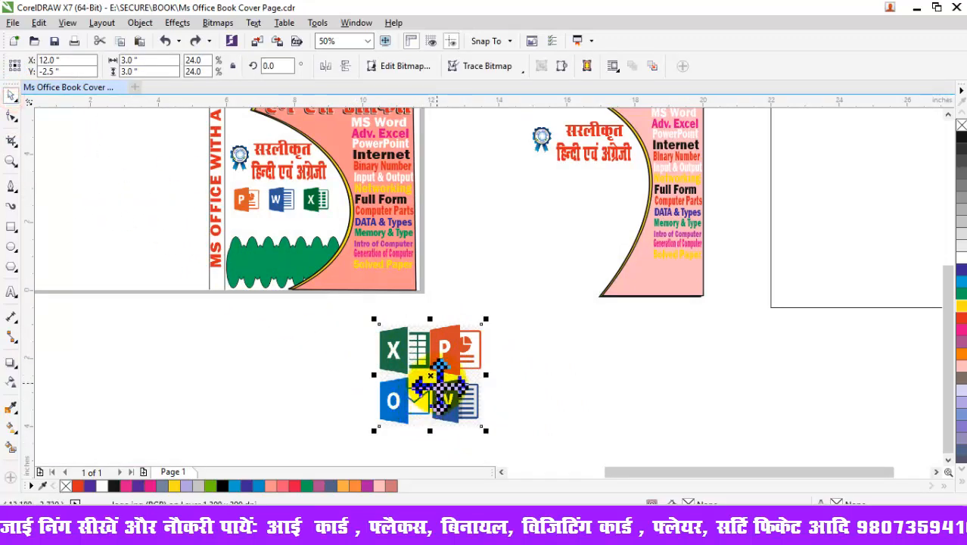
drag(458, 411, 222, 378)
right_click(222, 378)
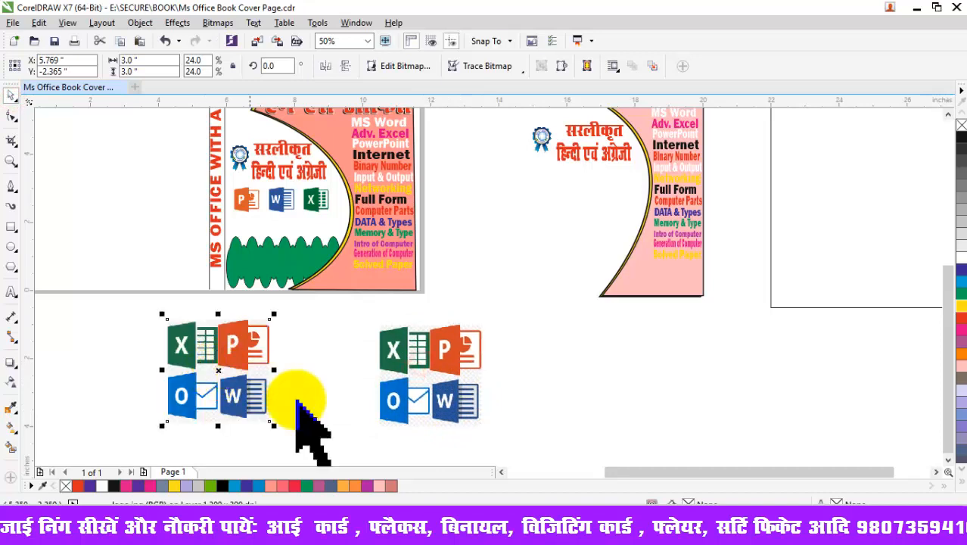
Step: Crop the original four-icon logo picture to its lower row with the Outlook and Word icons
click(384, 349)
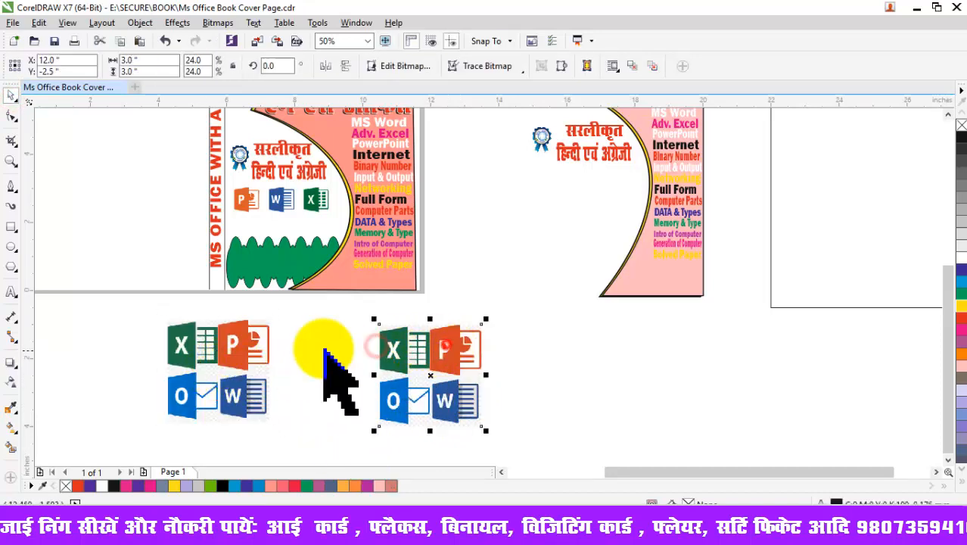
click(12, 141)
drag(368, 371, 421, 392)
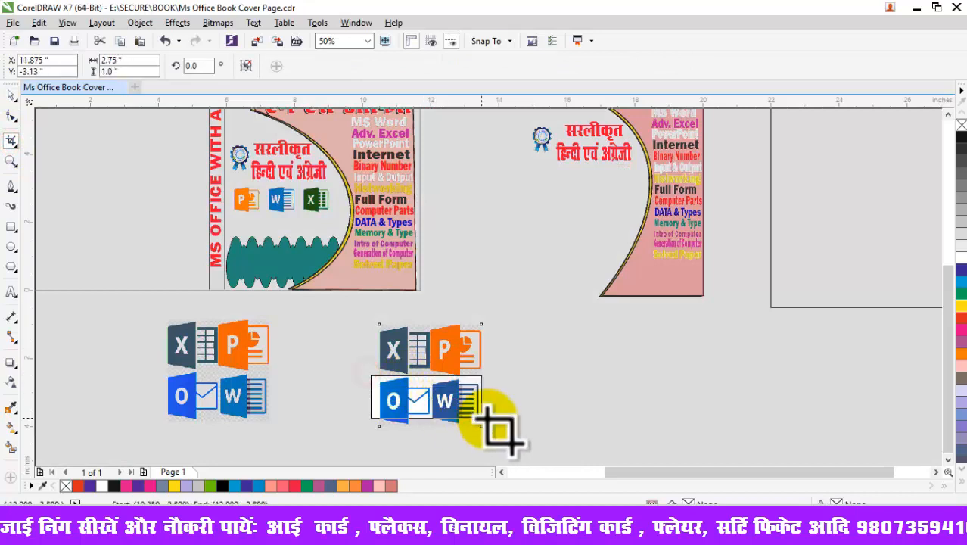
key(Delete)
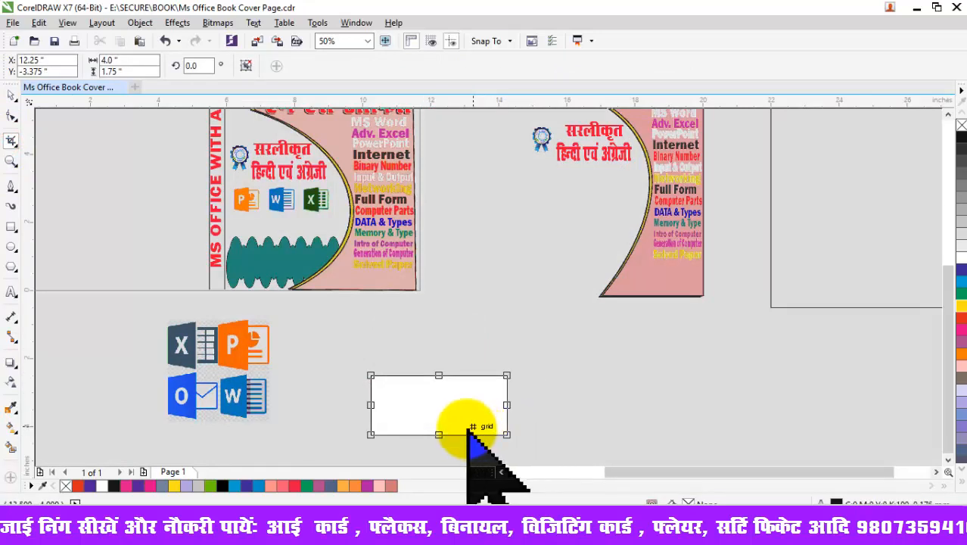
key(ctrl+z)
double_click(463, 421)
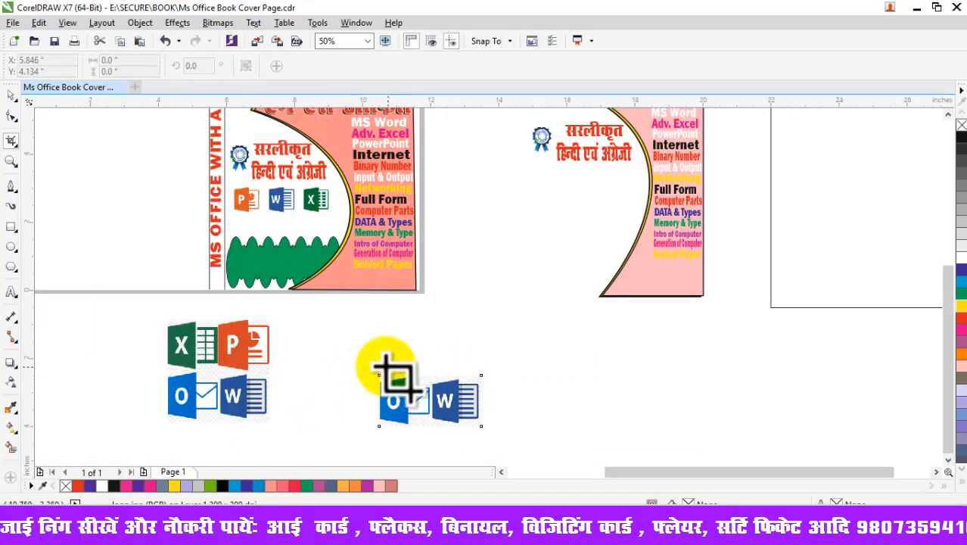
Step: Crop the remaining Outlook and Word picture down to the Word icon alone
drag(365, 365, 390, 392)
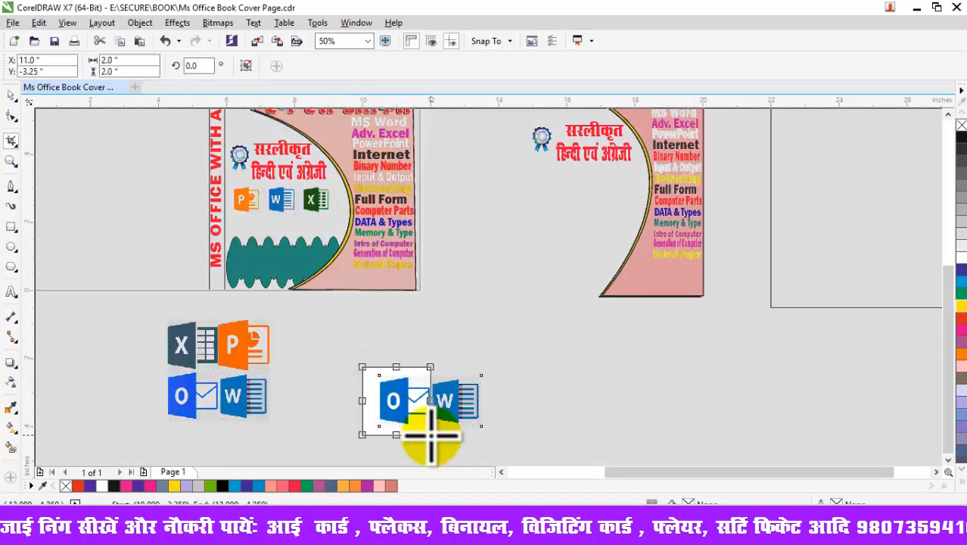
key(Return)
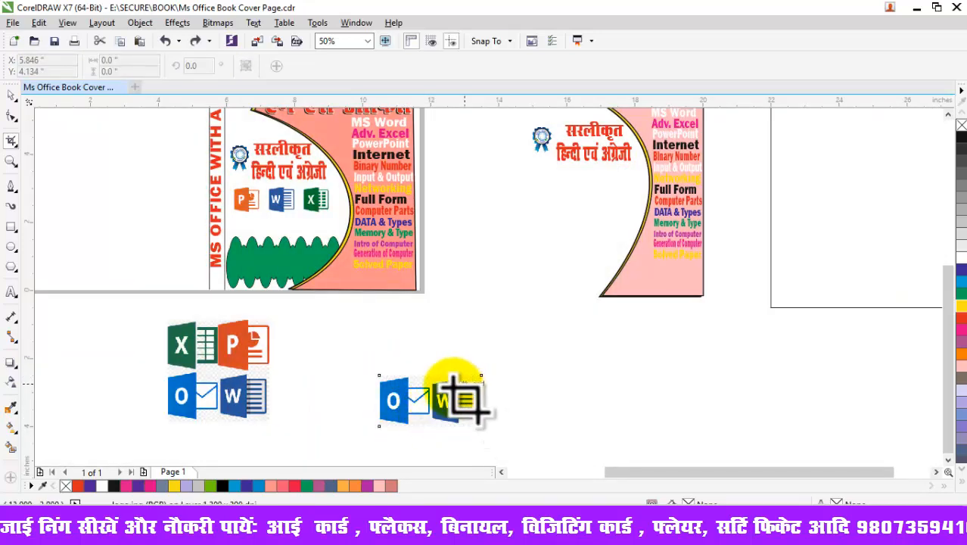
drag(425, 370, 466, 420)
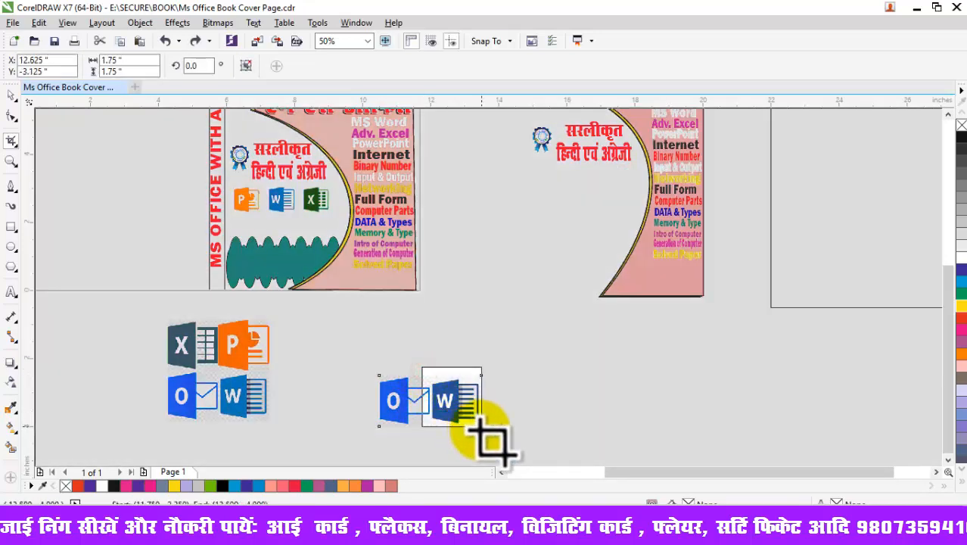
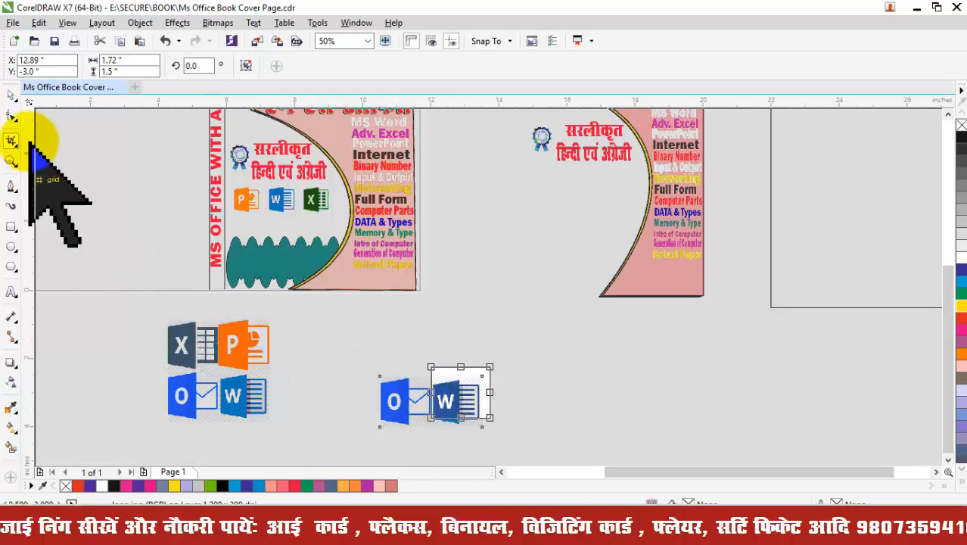
click(11, 96)
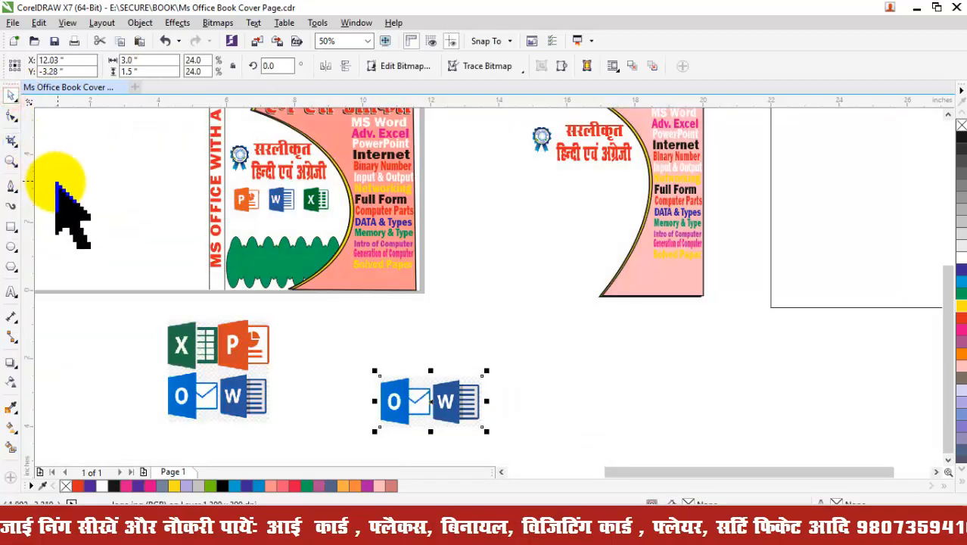
click(12, 141)
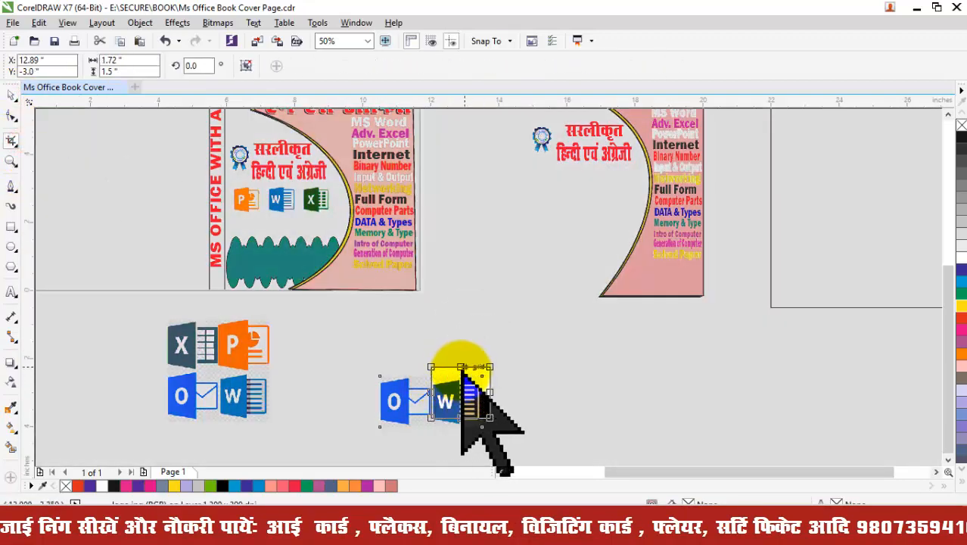
double_click(463, 372)
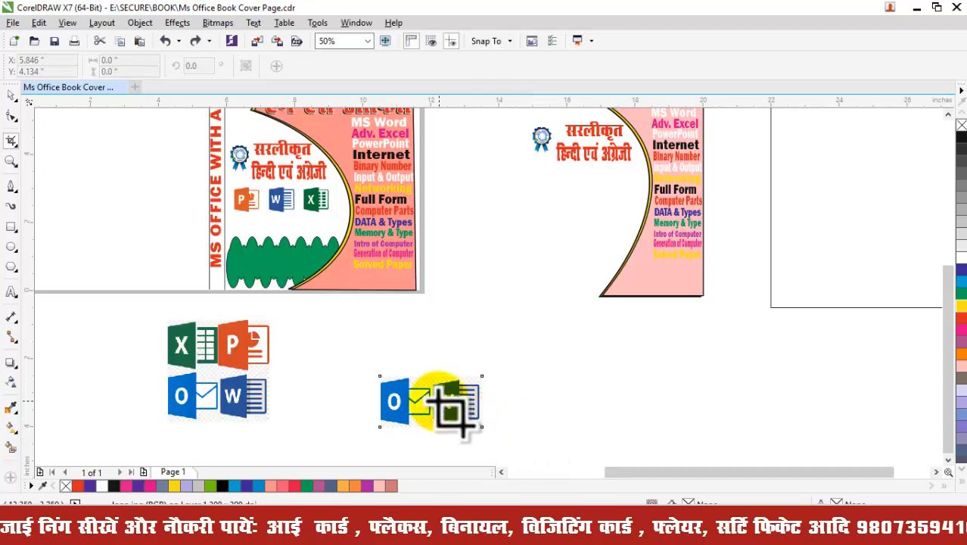
click(426, 378)
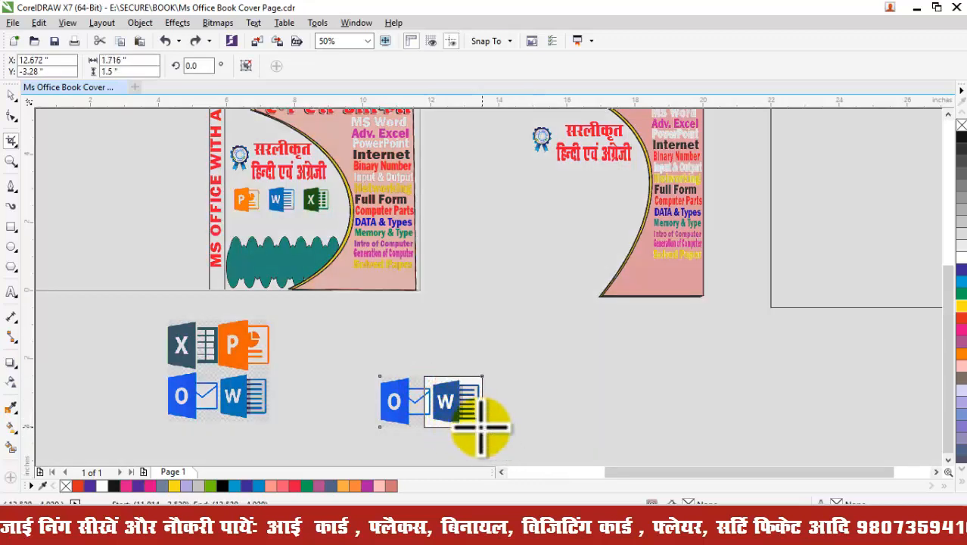
double_click(435, 401)
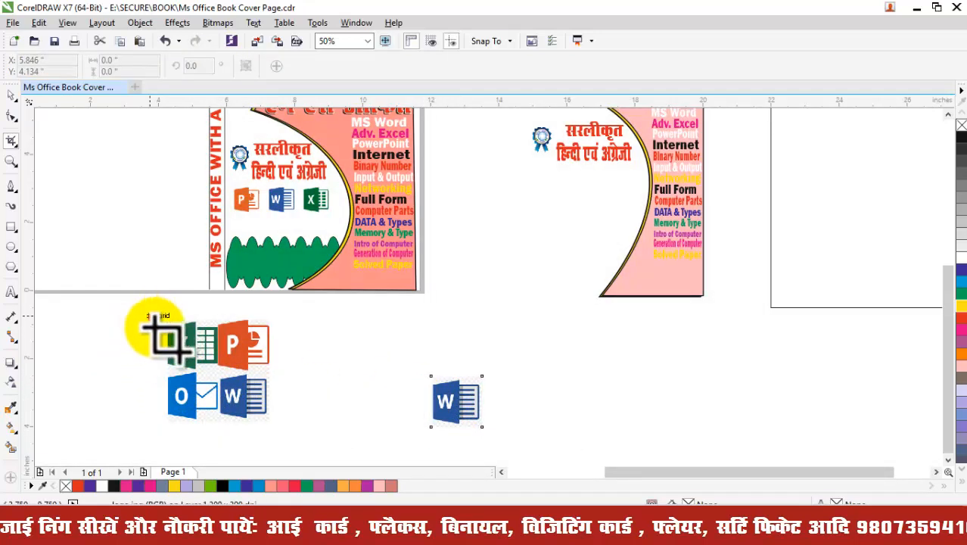
Step: Try a 4.0 by 1.5 inch crop around the Excel and PowerPoint icons without selecting their picture first, and undo it
drag(151, 316, 270, 371)
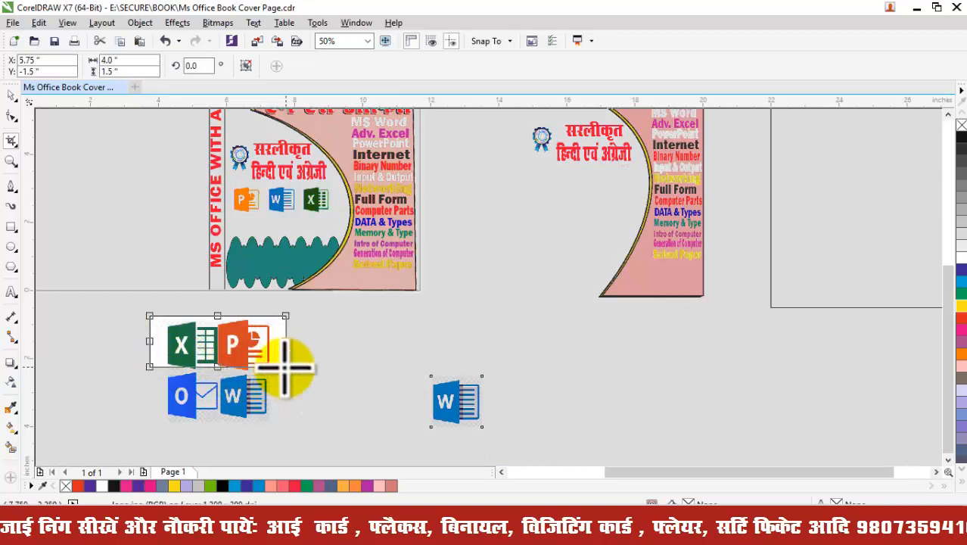
double_click(285, 367)
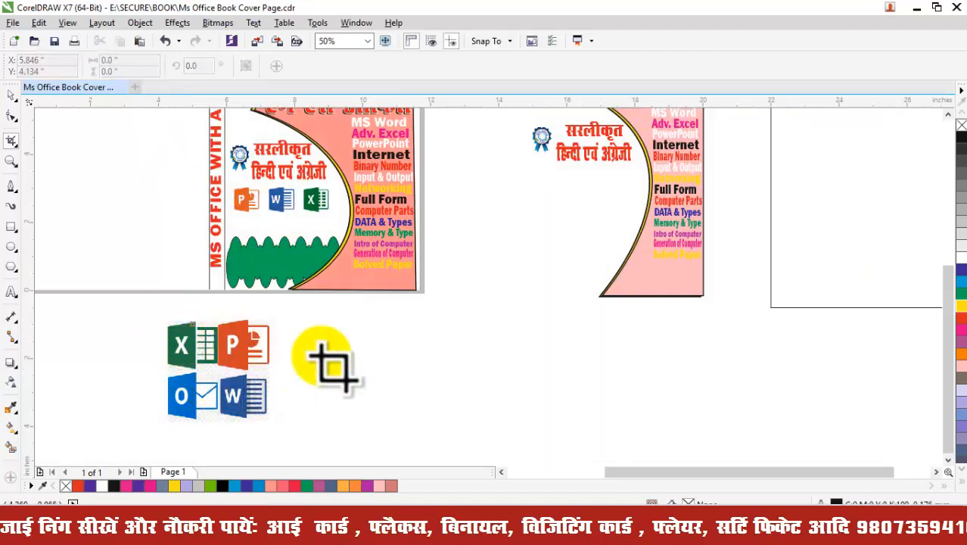
key(ctrl+z)
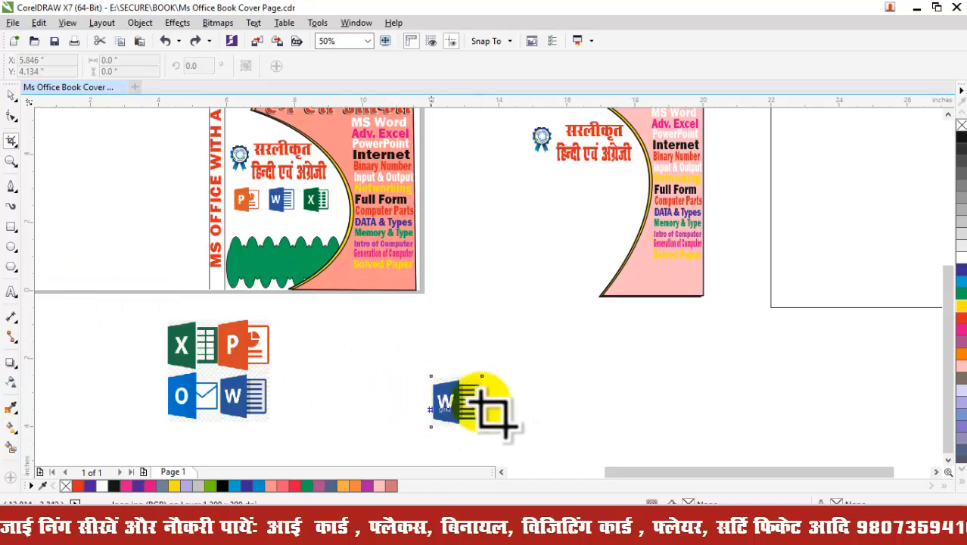
Step: Select the four-icon copy, try cropping it to its lower row with the Outlook and Word icons, and undo the crop
click(16, 100)
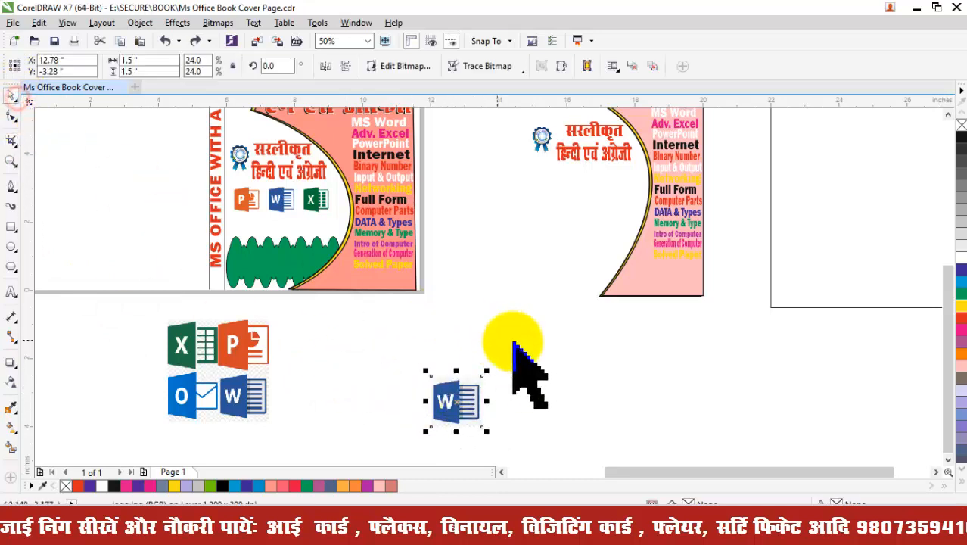
click(638, 382)
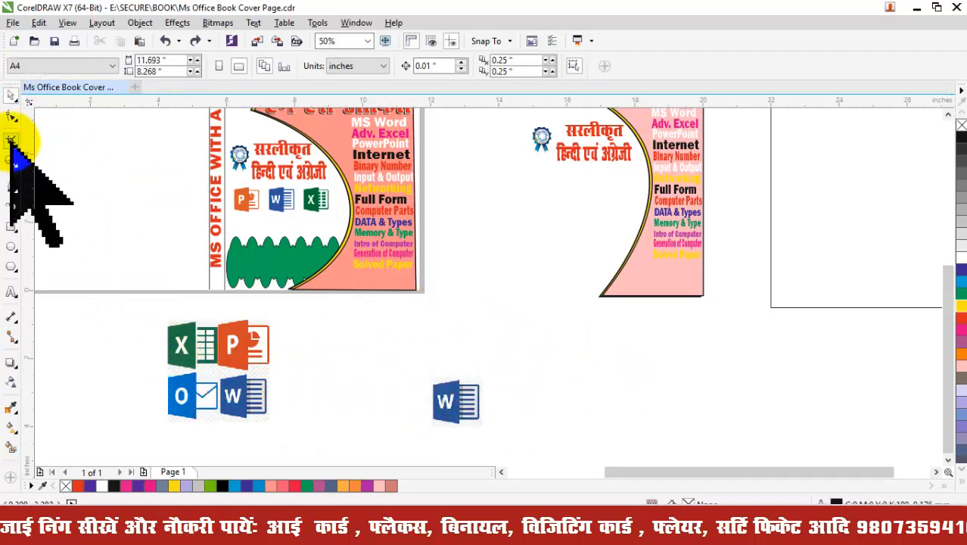
click(171, 327)
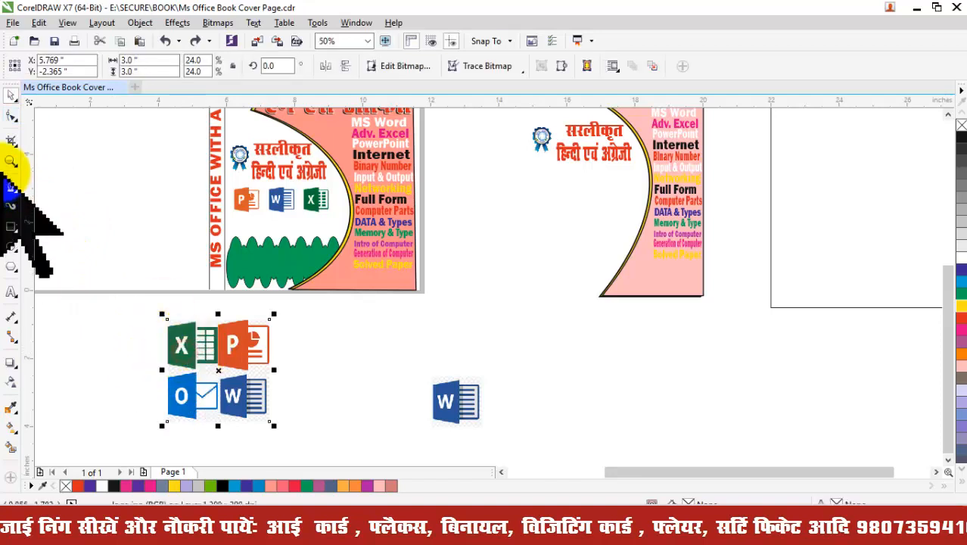
click(12, 140)
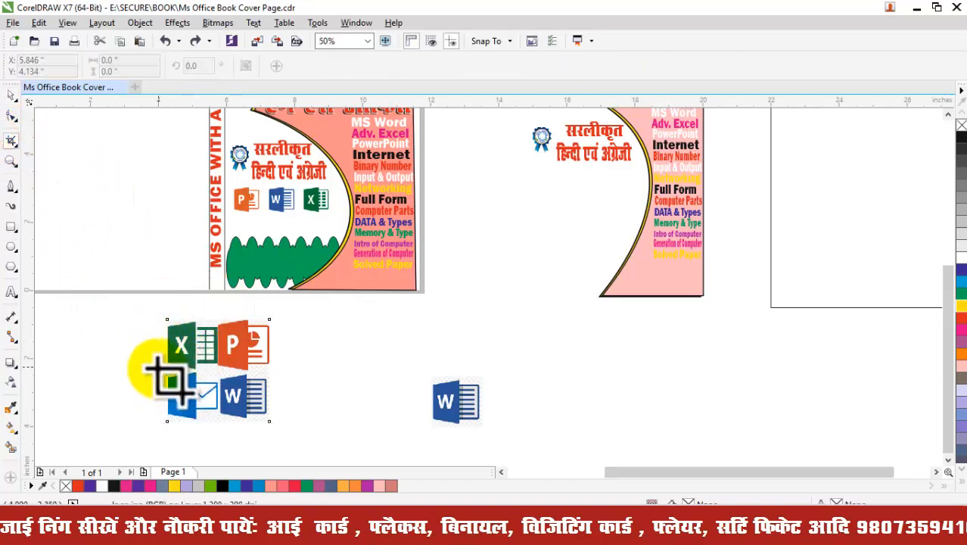
drag(157, 368, 270, 421)
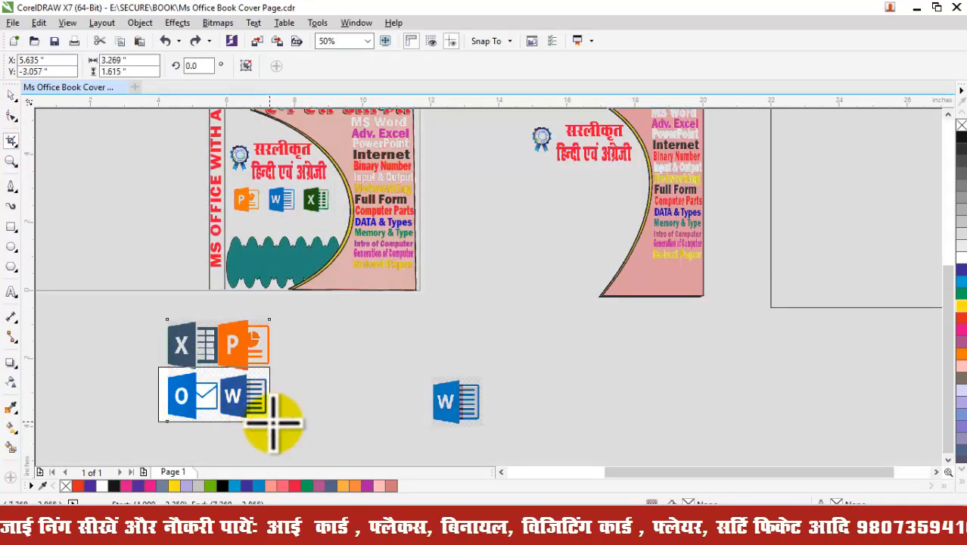
double_click(200, 386)
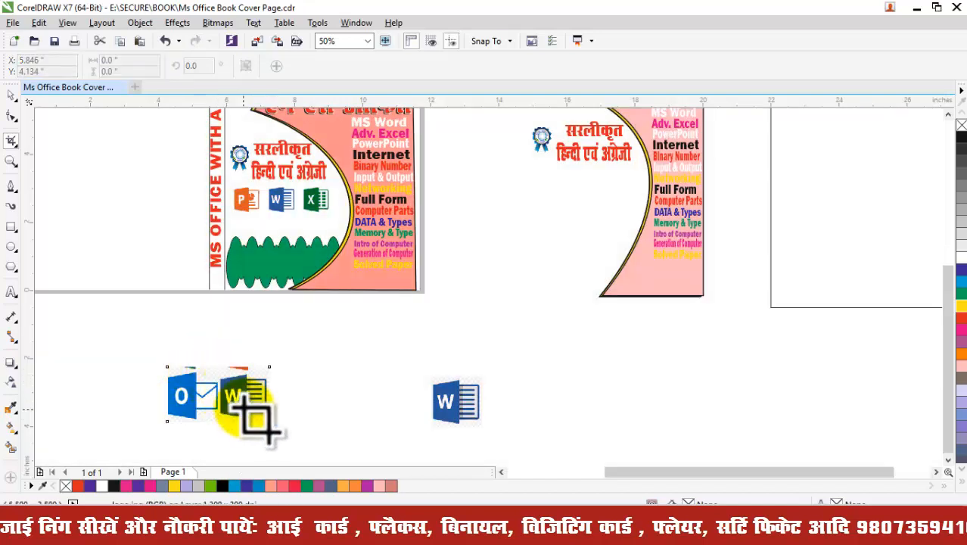
key(ctrl+z)
Step: Crop the four-icon copy to its upper row with the Excel and PowerPoint icons, using a 4.25 by 1.75 inch crop area
drag(142, 317, 260, 366)
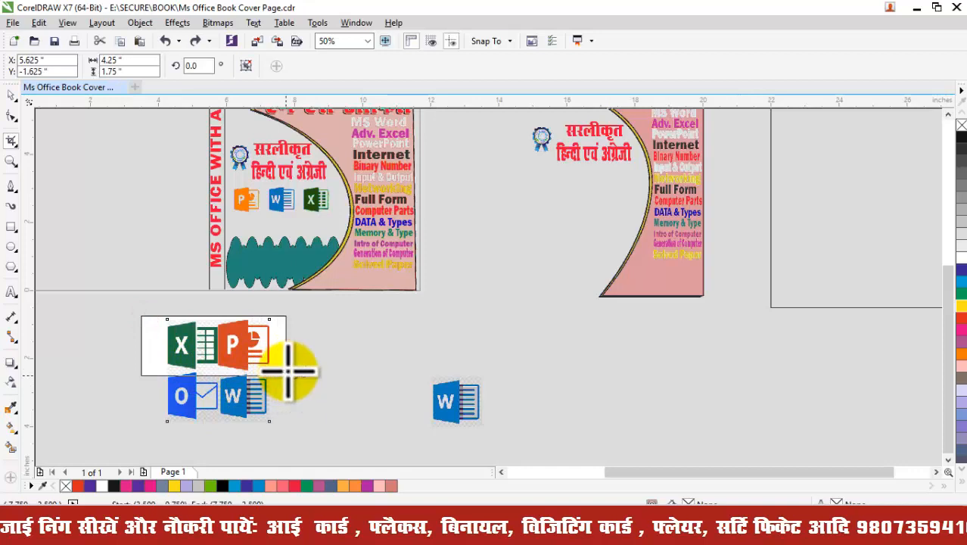
double_click(284, 369)
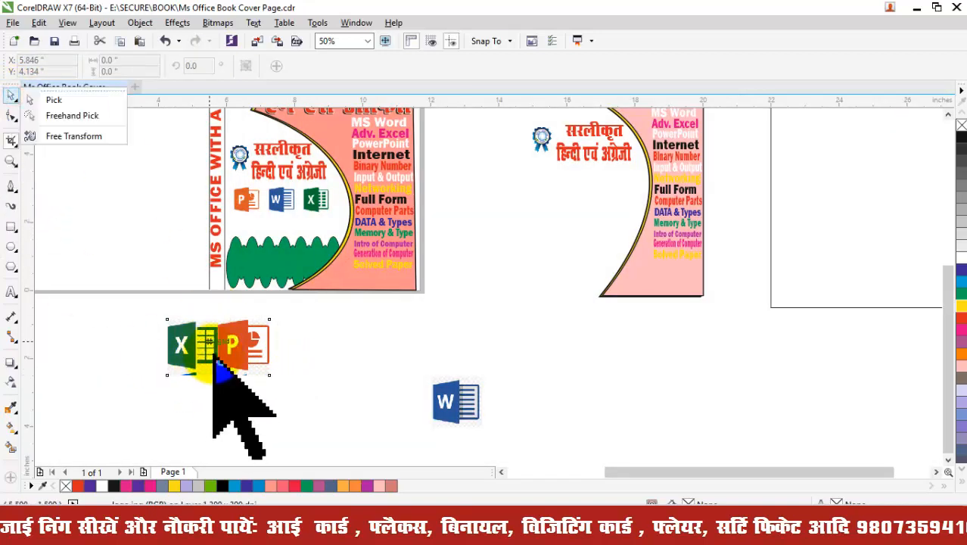
click(10, 95)
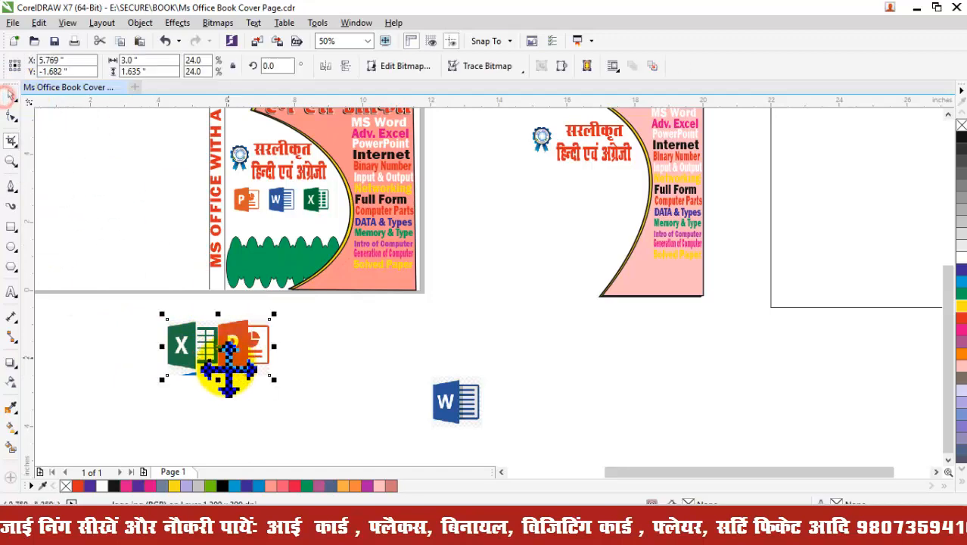
Step: Delete the cropped Excel and PowerPoint picture and the separate Word icon below the cover page
key(Delete)
click(443, 397)
key(Delete)
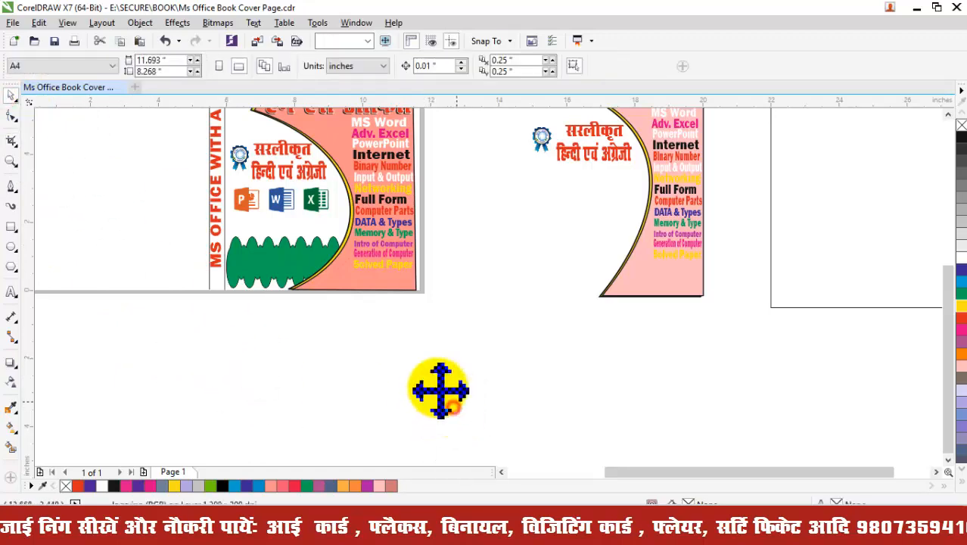
Step: Switch to Chrome and open the related image with overlapping Word, Excel and PowerPoint icons from Signos Vitales México
click(409, 529)
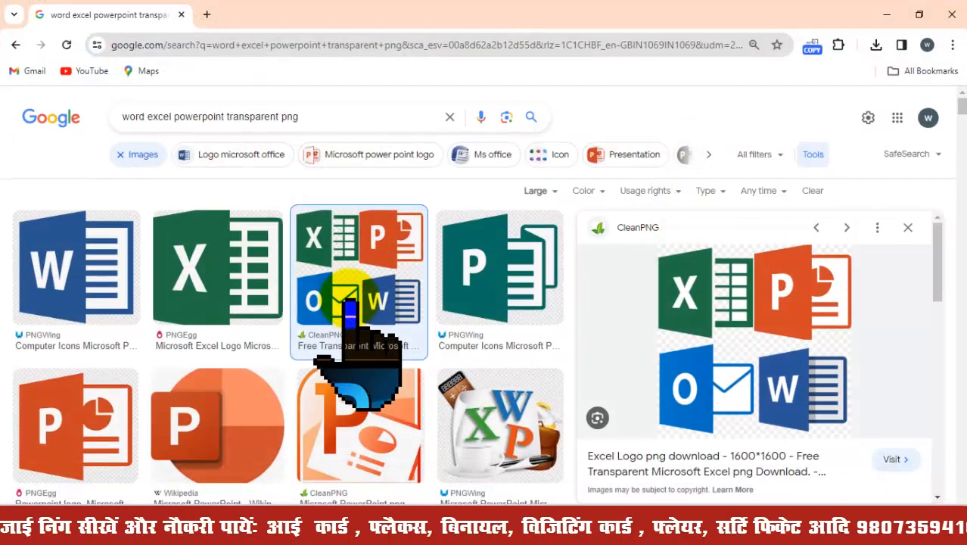
scroll(228, 301, down, 2)
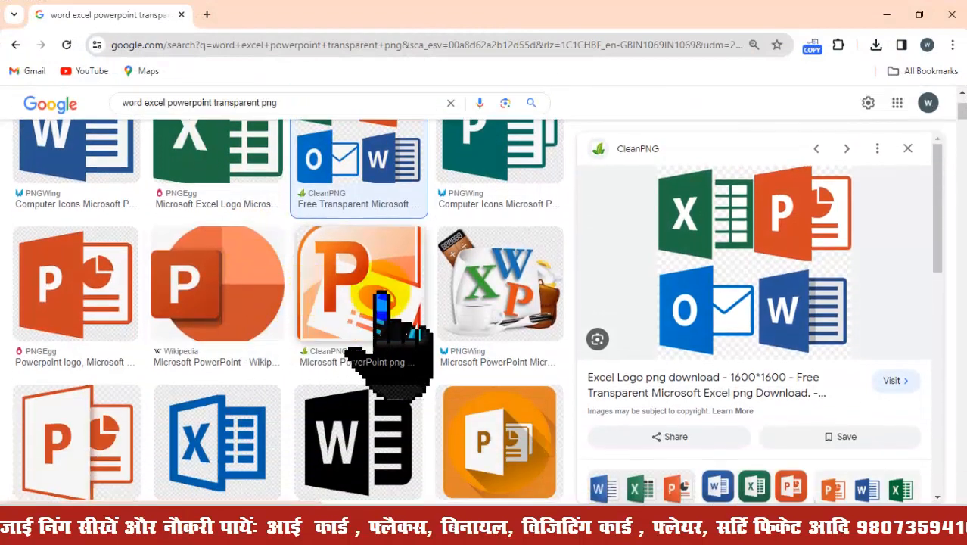
scroll(681, 355, down, 2)
scroll(649, 342, down, 2)
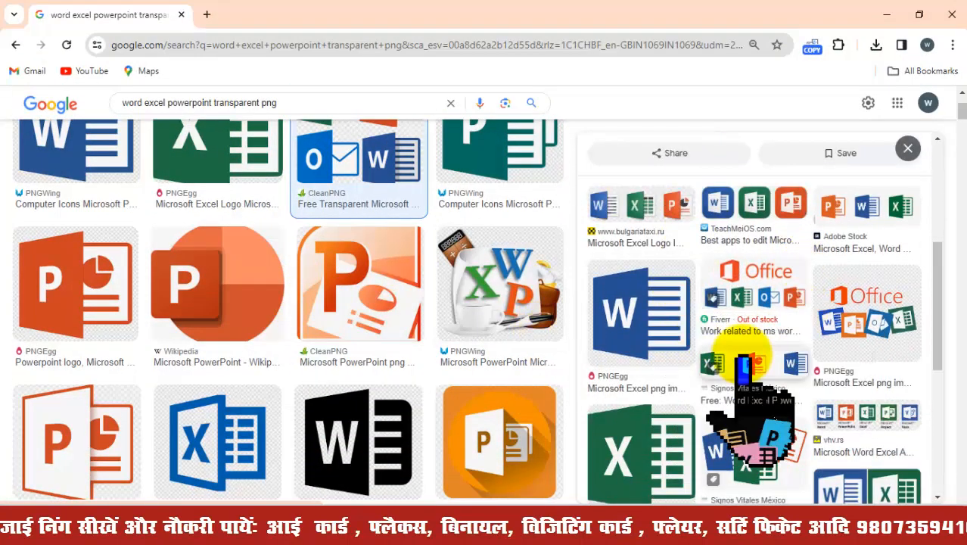
scroll(745, 355, down, 3)
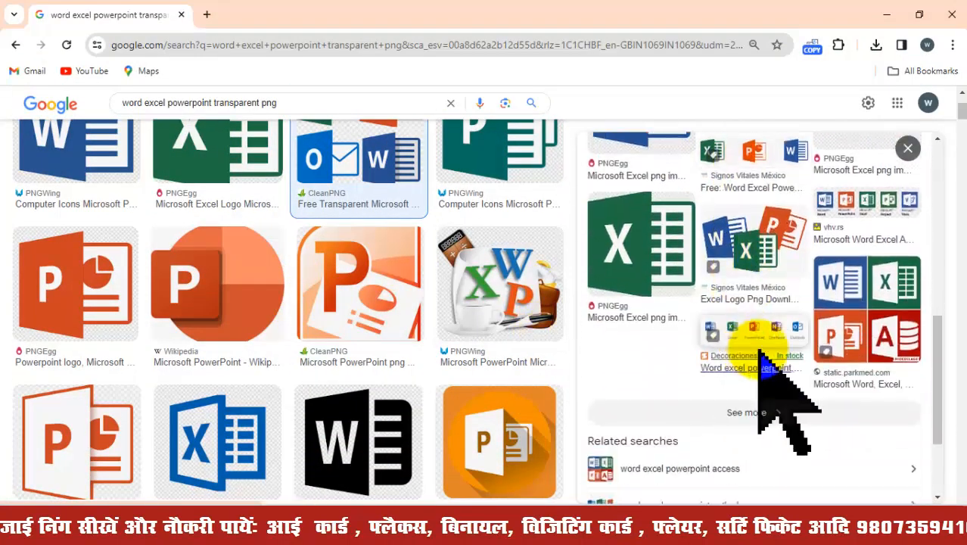
click(764, 243)
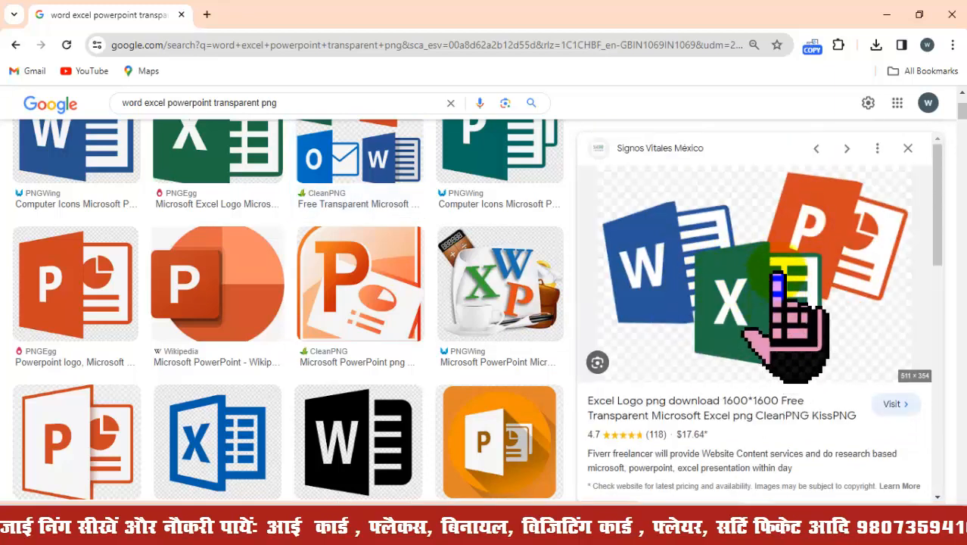
Step: Save the image to Downloads as the PNG file 3-Formation-bureautiqe-word-excel-powerpoint, and return to CorelDRAW
right_click(718, 241)
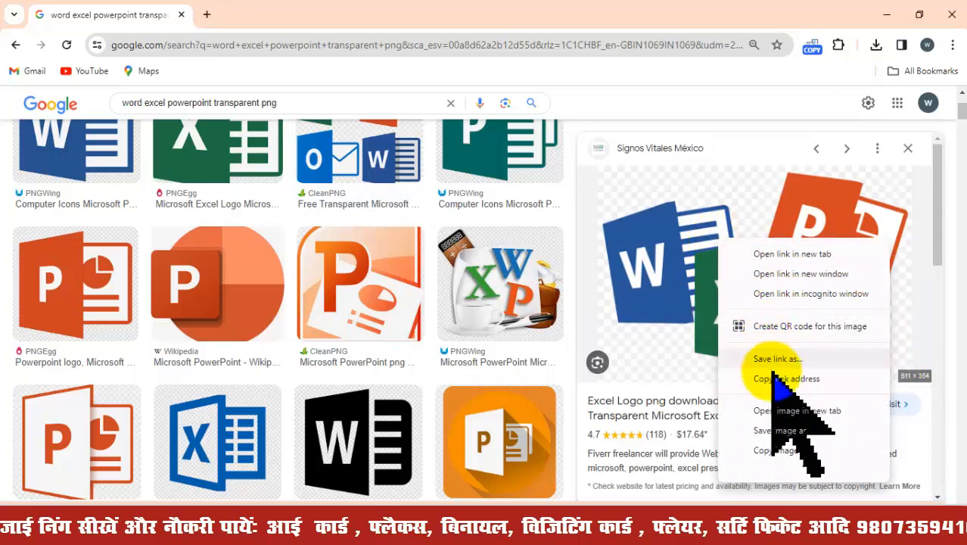
click(764, 429)
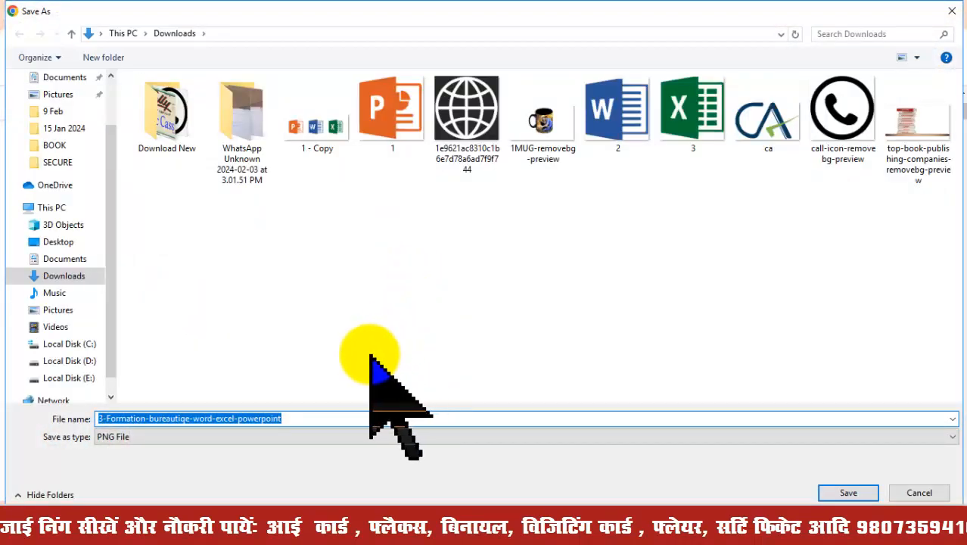
click(848, 492)
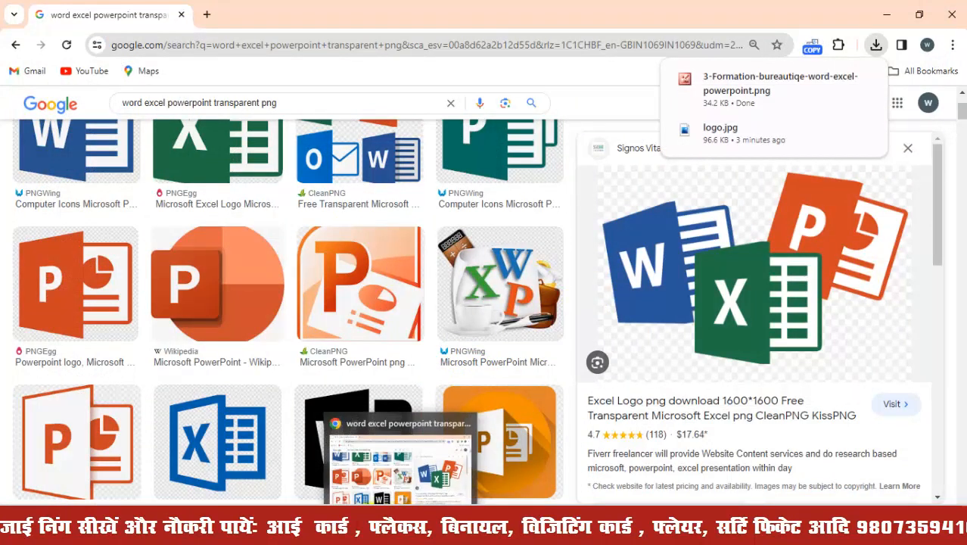
click(376, 412)
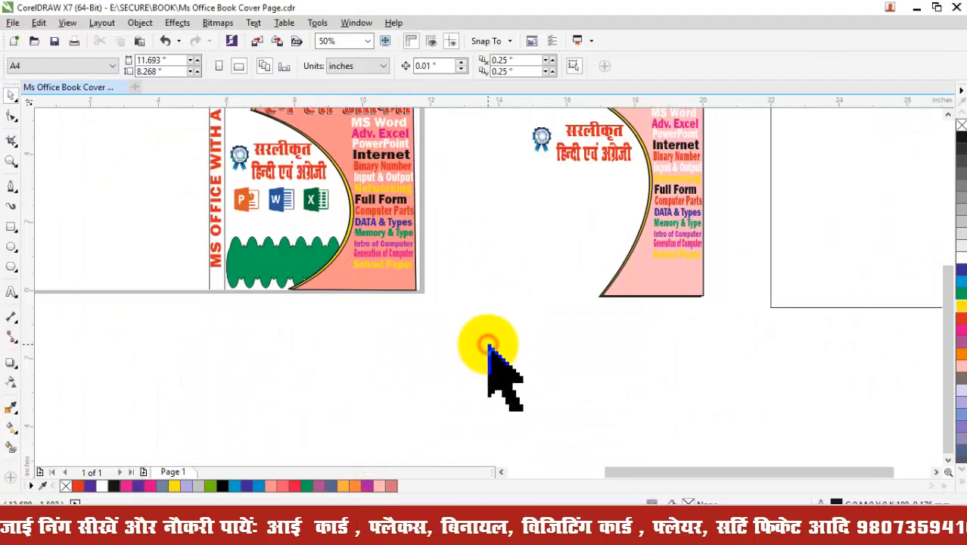
Step: Import the 3-Formation-bureautiqe-word-excel-powerpoint picture from Downloads and place it beside the cover copy
key(ctrl+i)
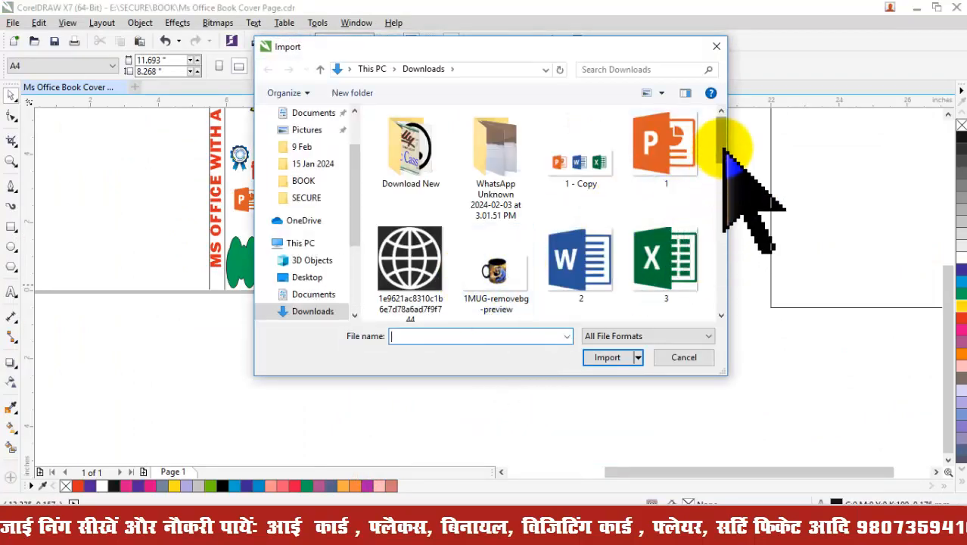
scroll(723, 162, down, 1)
drag(722, 147, 729, 184)
click(424, 181)
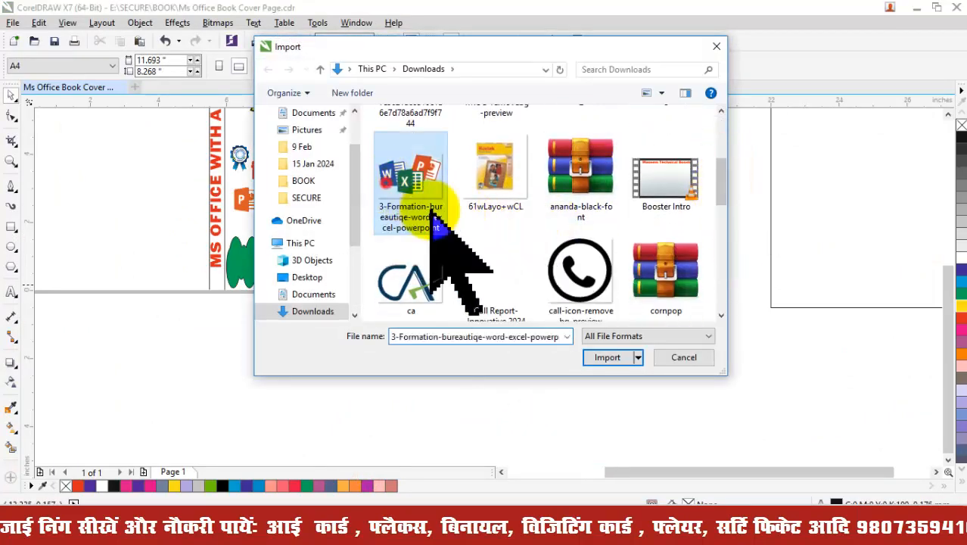
click(606, 357)
click(476, 175)
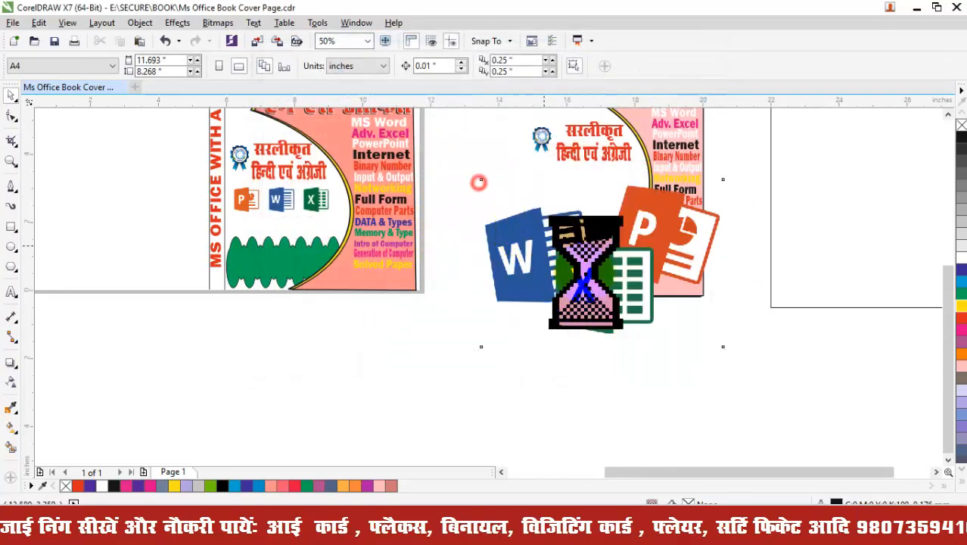
Step: Shrink the imported icons picture to about 2.08 by 1.44 inches and position it below the Hindi text on the cover copy
drag(727, 175, 591, 270)
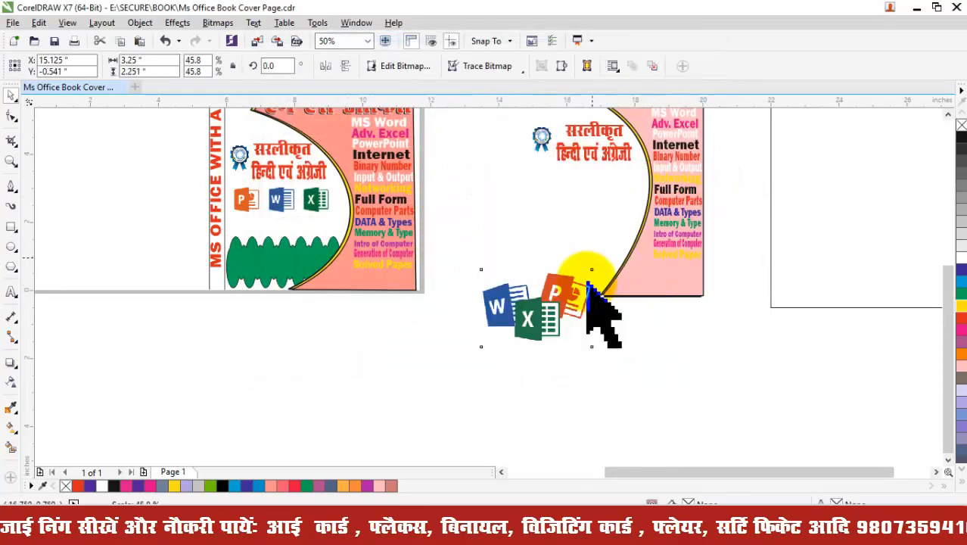
drag(548, 302, 569, 210)
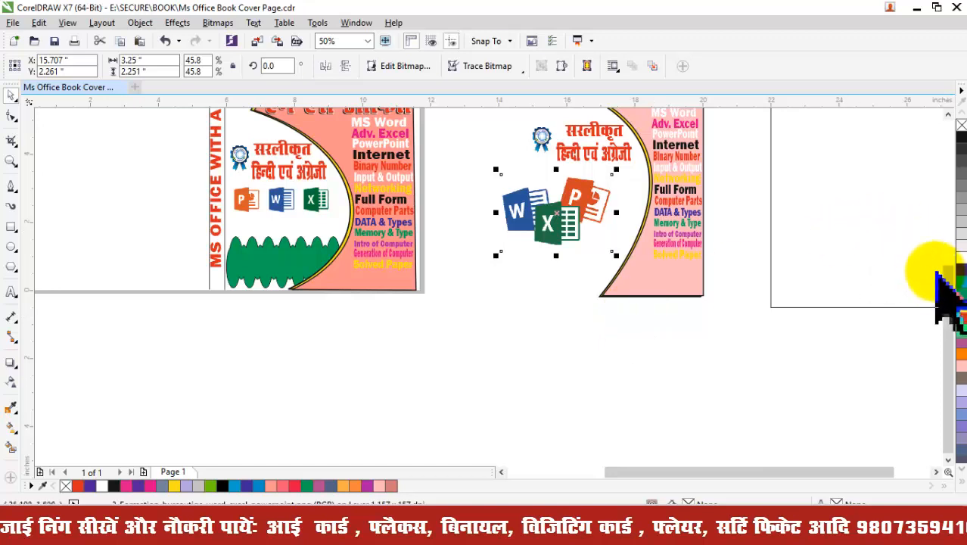
scroll(947, 287, up, 1)
drag(500, 291, 551, 256)
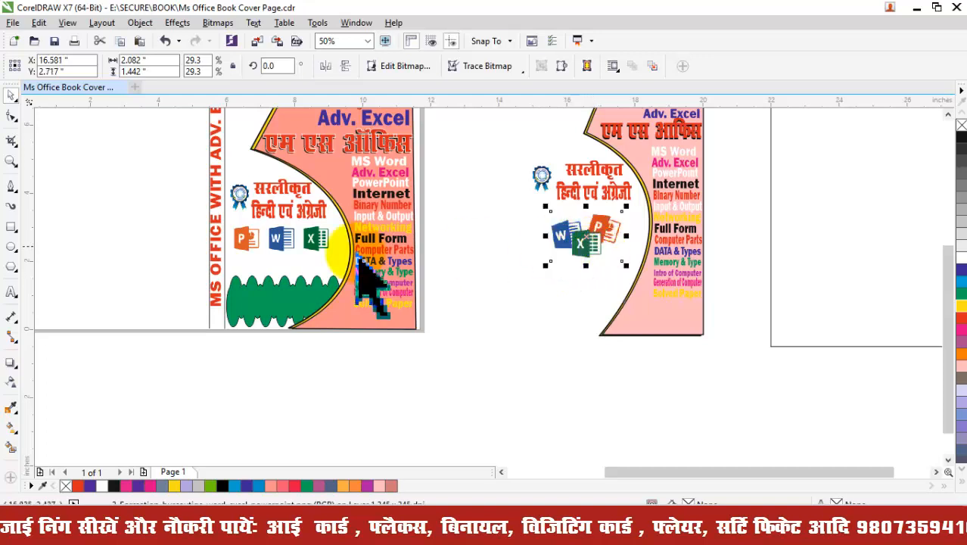
Step: Try moving the three-icon row off the original cover and placing a copy of the overlapping-icons picture there
drag(281, 238, 395, 385)
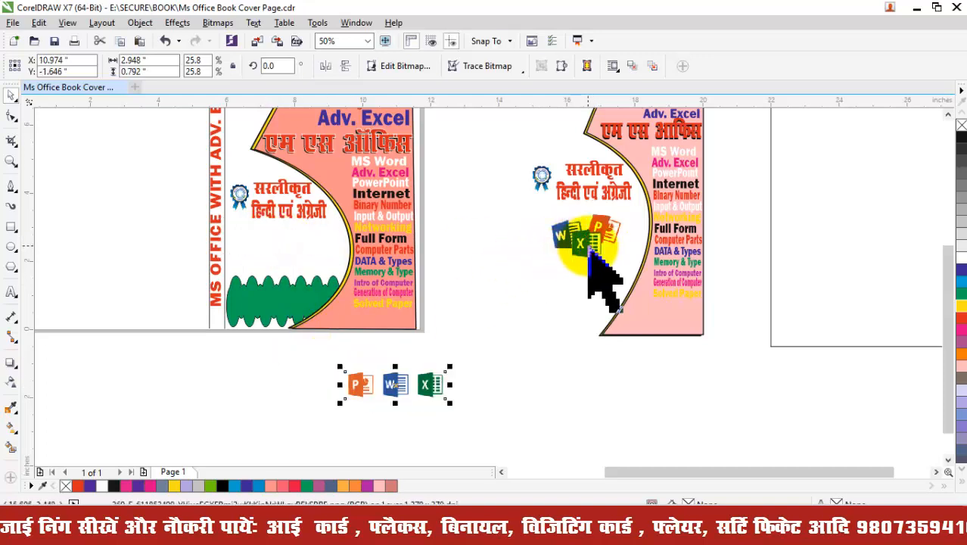
drag(594, 239, 276, 255)
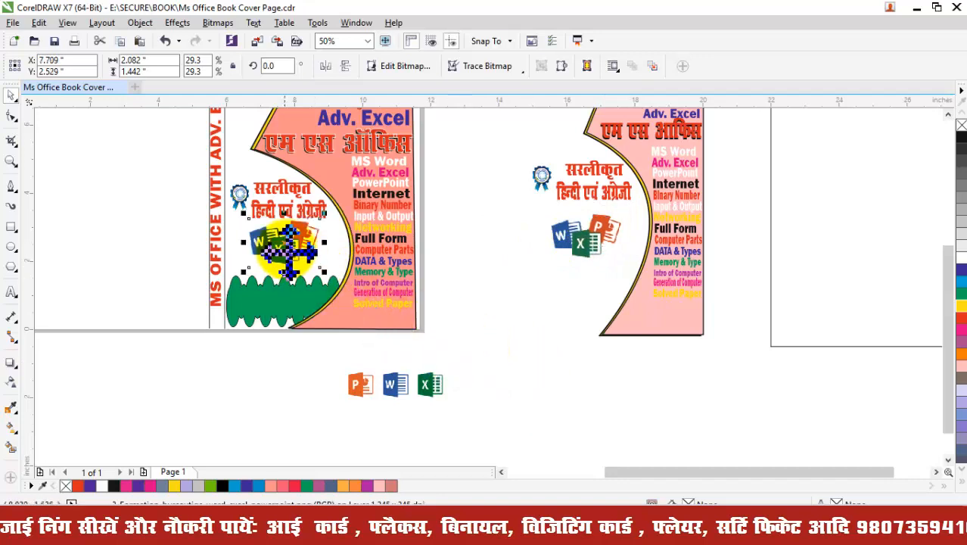
key(ctrl+z)
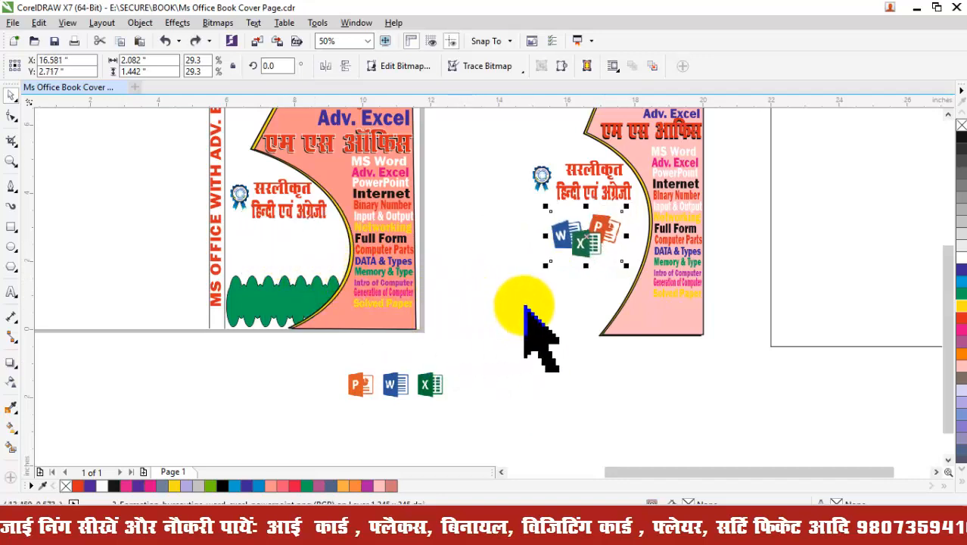
key(ctrl+z)
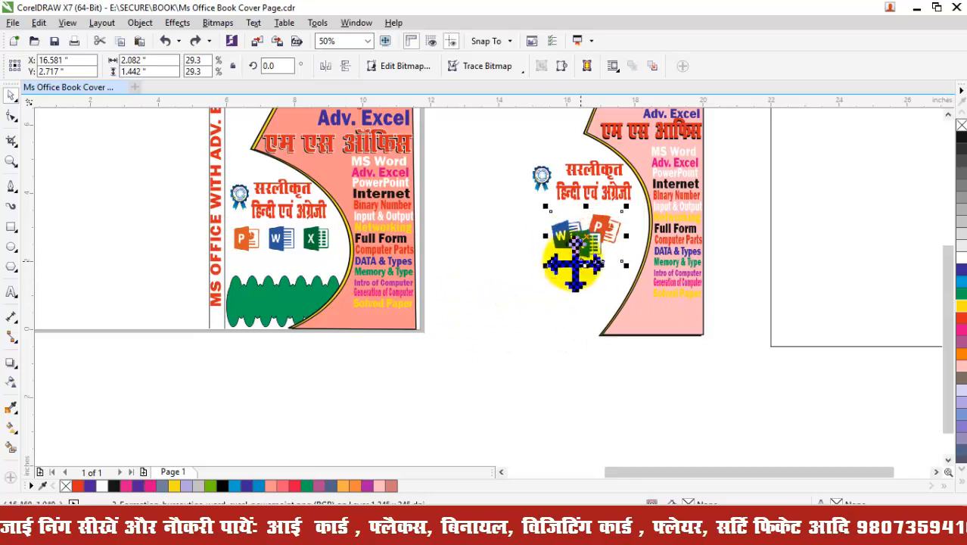
click(573, 279)
click(605, 231)
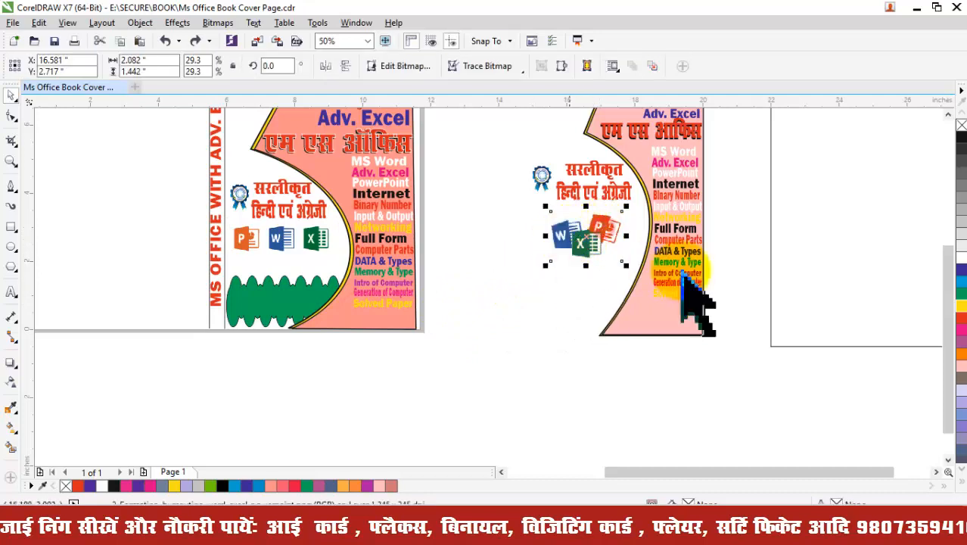
Step: Draw a circle about 1.5 inches in diameter below the cover and a smaller ellipse about 0.79 by 0.74 inches at its right edge
drag(948, 286, 951, 253)
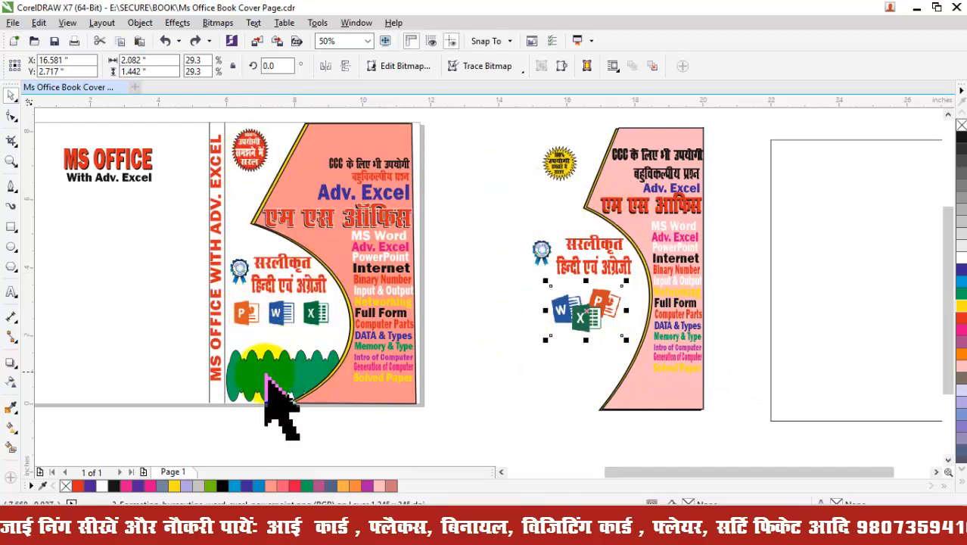
click(465, 394)
drag(946, 283, 946, 361)
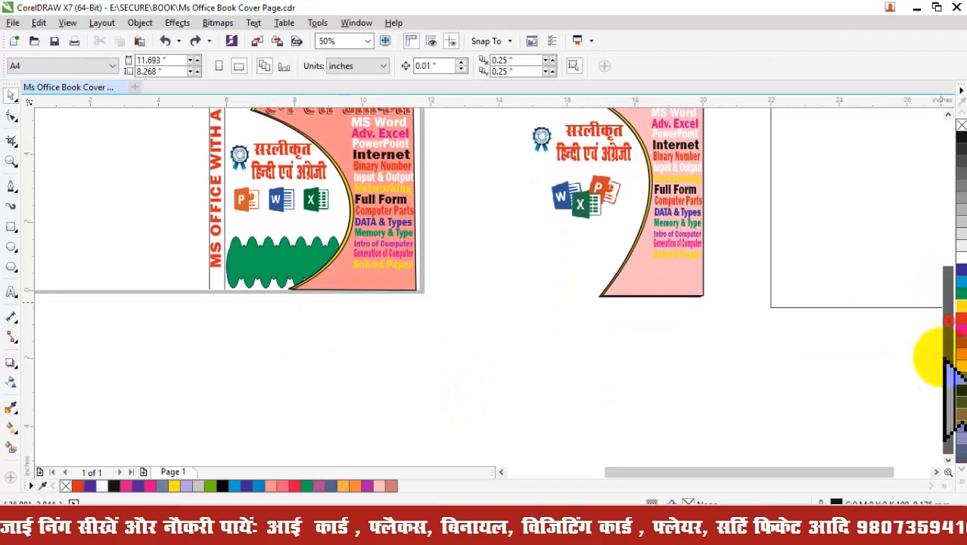
click(948, 460)
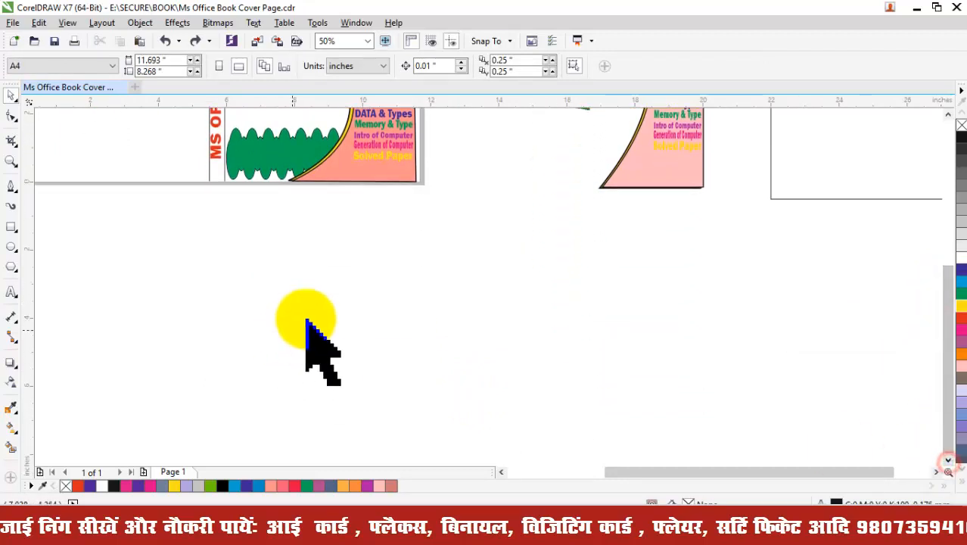
click(11, 246)
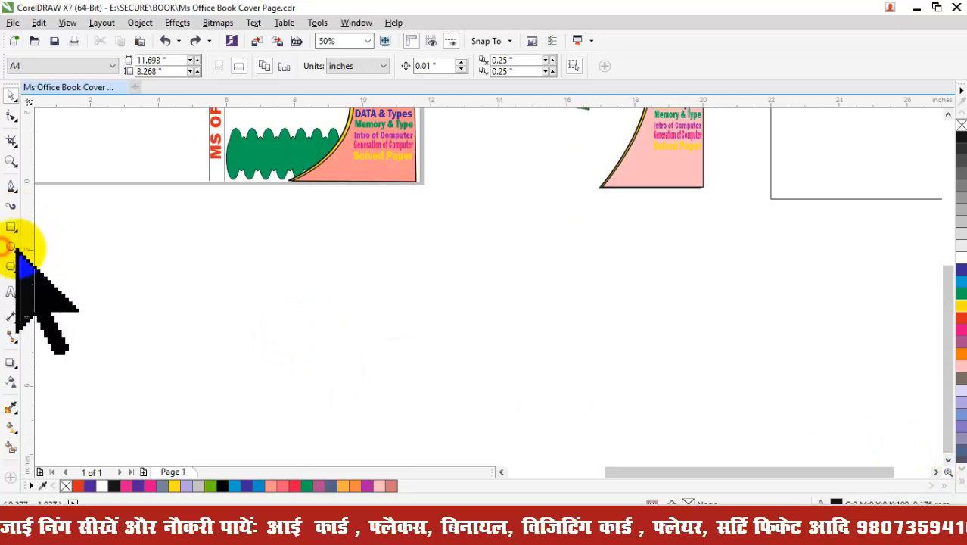
drag(151, 224, 202, 249)
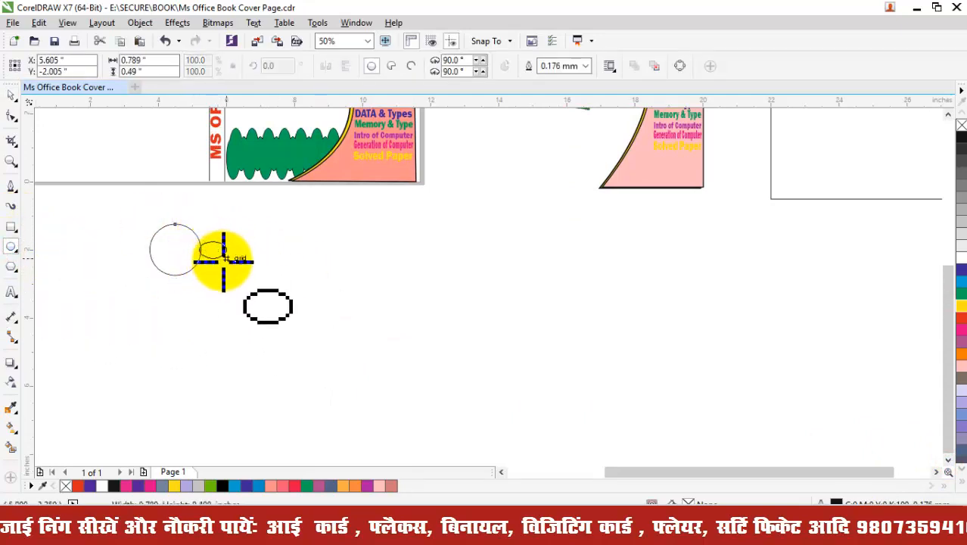
drag(224, 266, 226, 267)
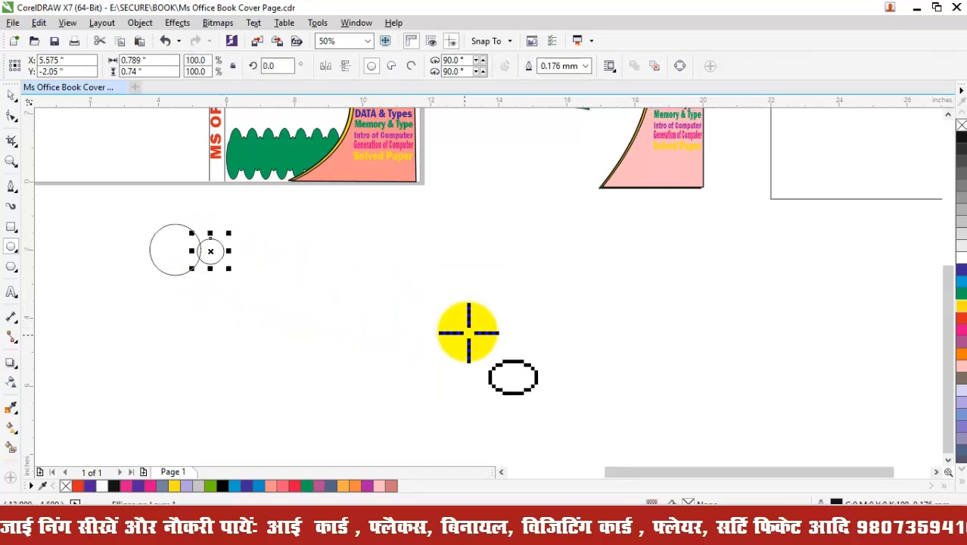
Step: Nudge the small circle about 0.17 inches left so that it overlaps the large circle more
key(Left)
key(Left)
key(Left)
key(Left)
key(Left)
key(Left)
key(Left)
key(Left)
key(Left)
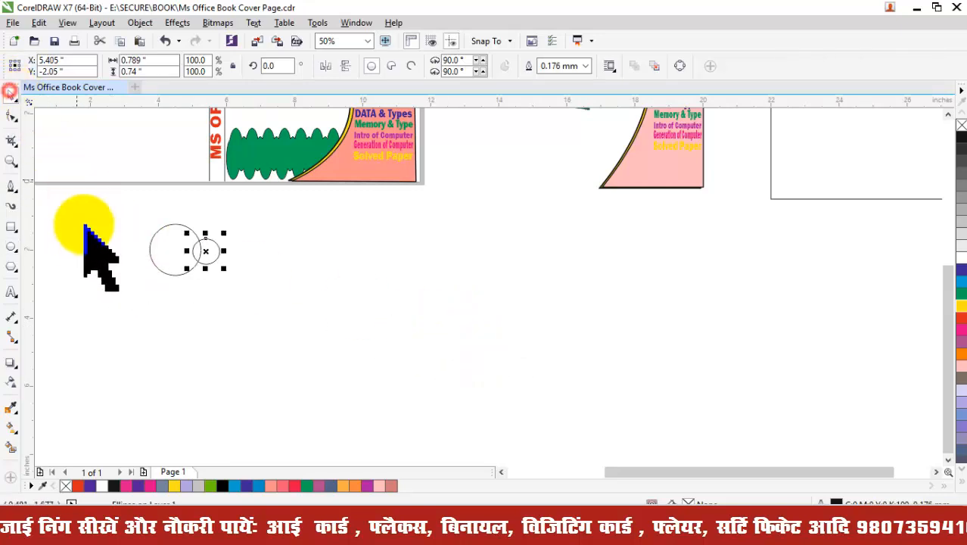
Step: Duplicate both circles to the right and nudge the copy until it overlaps the first pair in line
click(83, 236)
drag(130, 217, 246, 301)
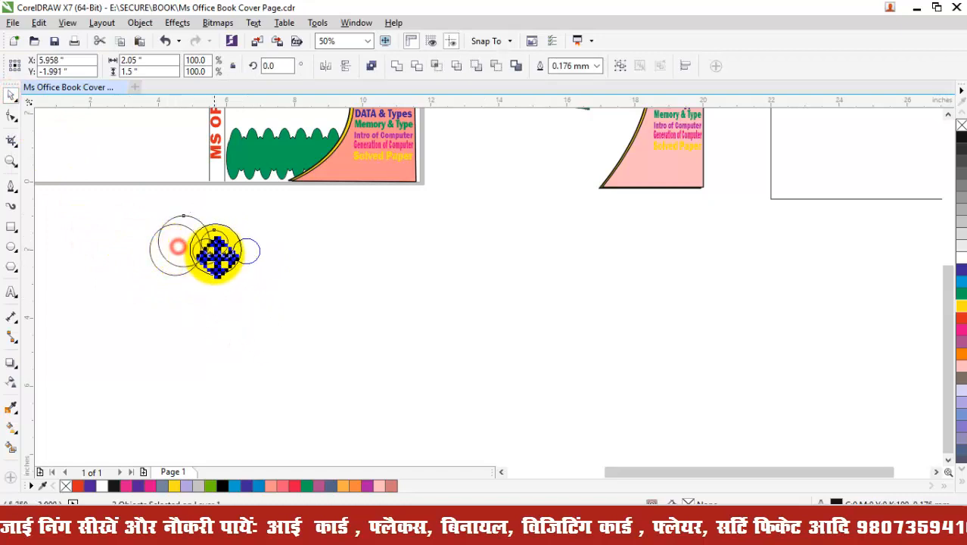
drag(234, 261, 236, 261)
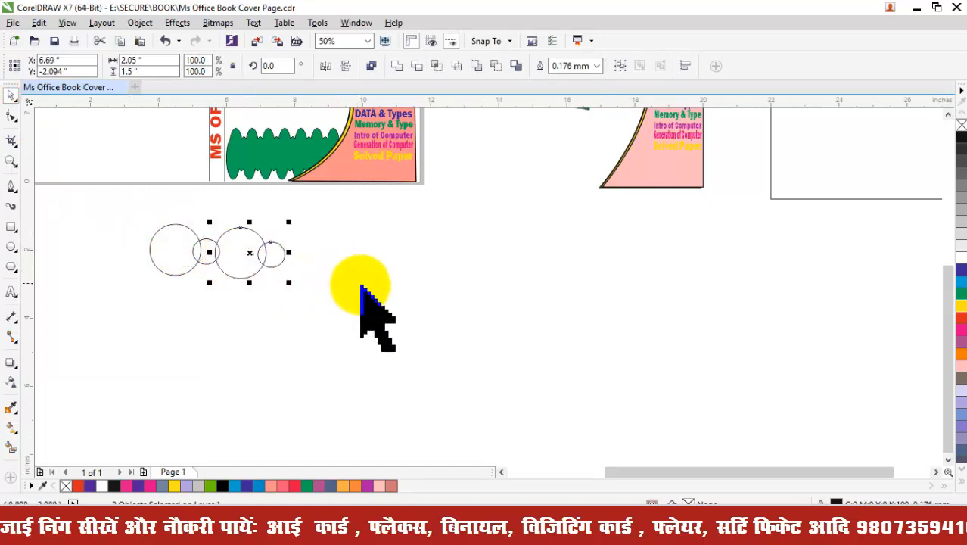
key(Left)
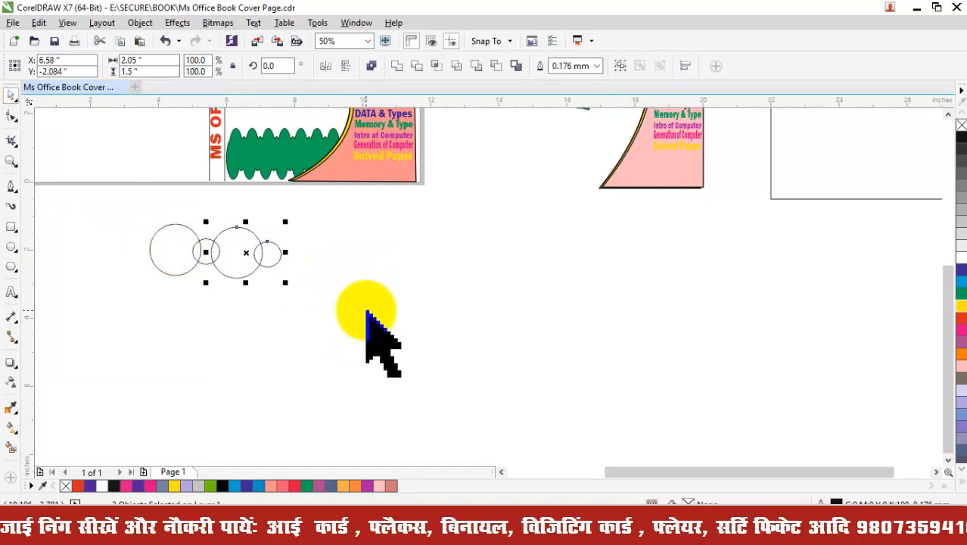
key(Up)
key(Up)
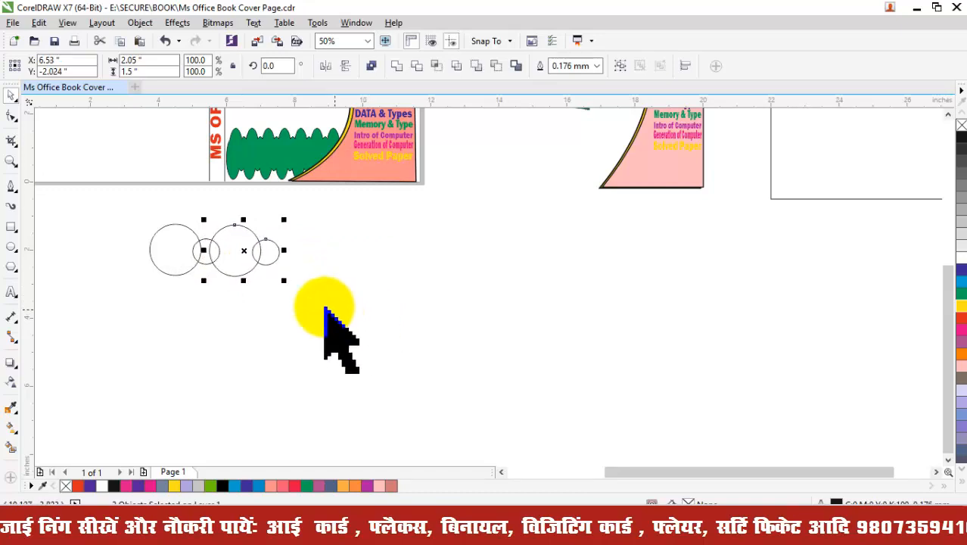
Step: Repeat the duplication of the circle pair to the right to build a row of nine pairs
key(ctrl+d)
key(ctrl+d)
key(ctrl+d)
key(ctrl+d)
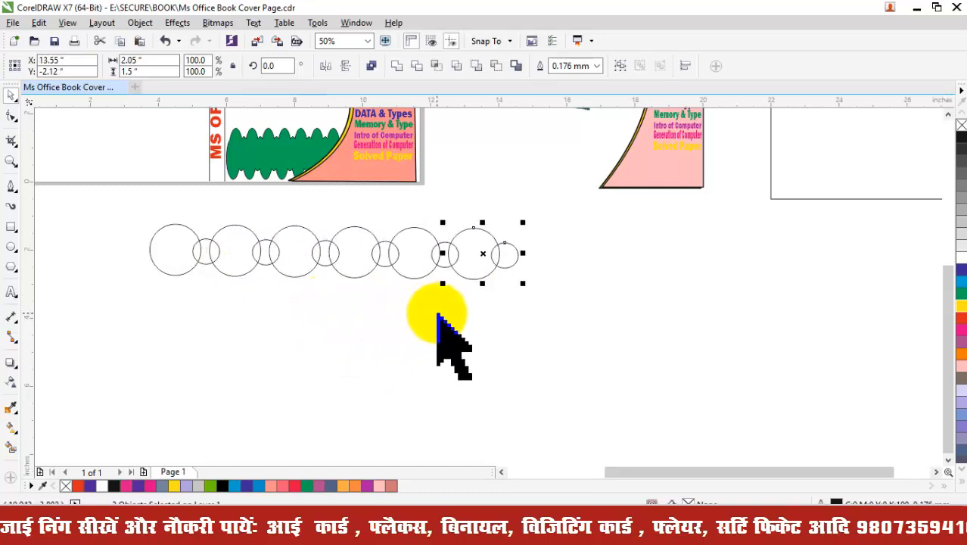
Step: Copy the whole row of circles directly below itself and weld the upper row into one curve
drag(93, 302, 782, 219)
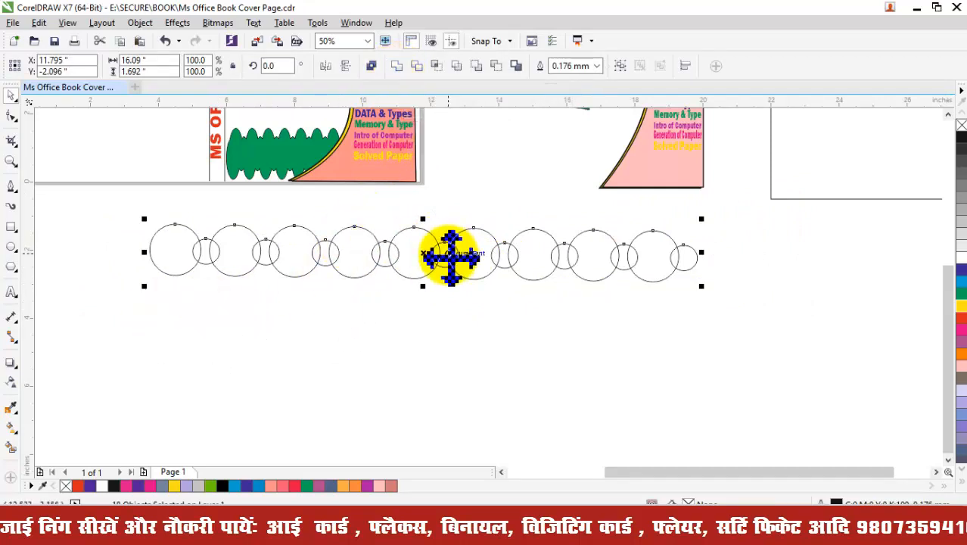
drag(469, 258, 414, 352)
drag(138, 295, 719, 224)
click(397, 66)
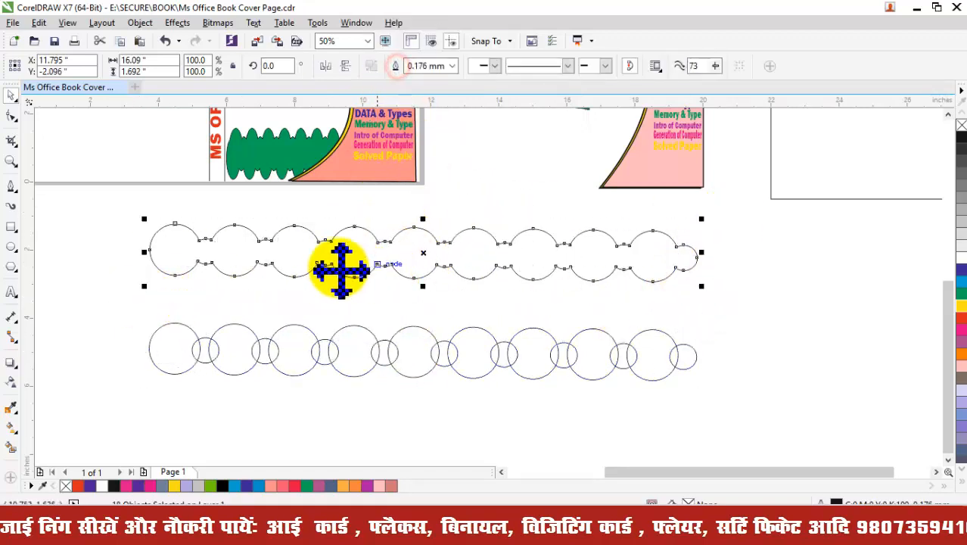
click(393, 428)
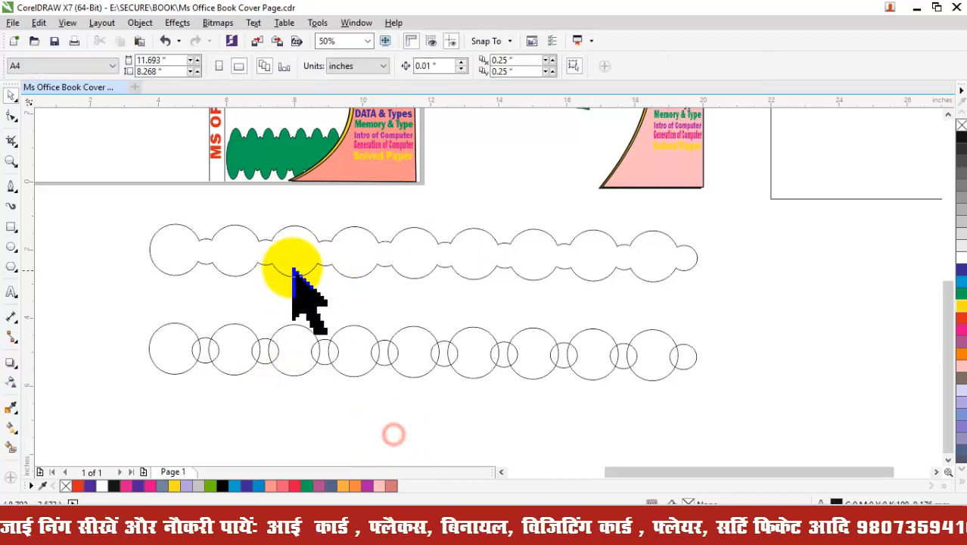
Step: Weld all circles of the lower row into one curve
drag(106, 402, 757, 295)
click(397, 66)
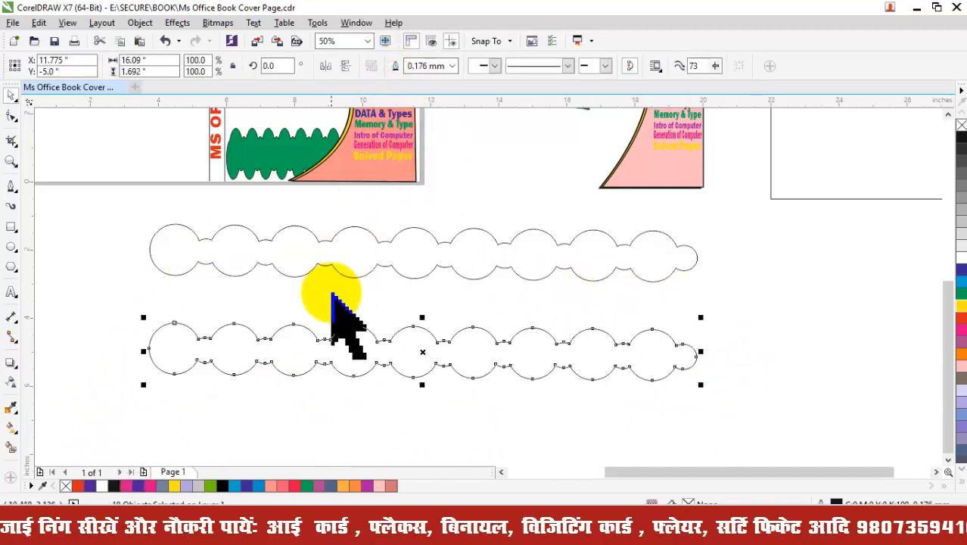
click(335, 300)
Step: Move the lower scalloped strip straight up about 2.2 inches so that it overlaps the upper strip
drag(141, 217, 720, 412)
key(Escape)
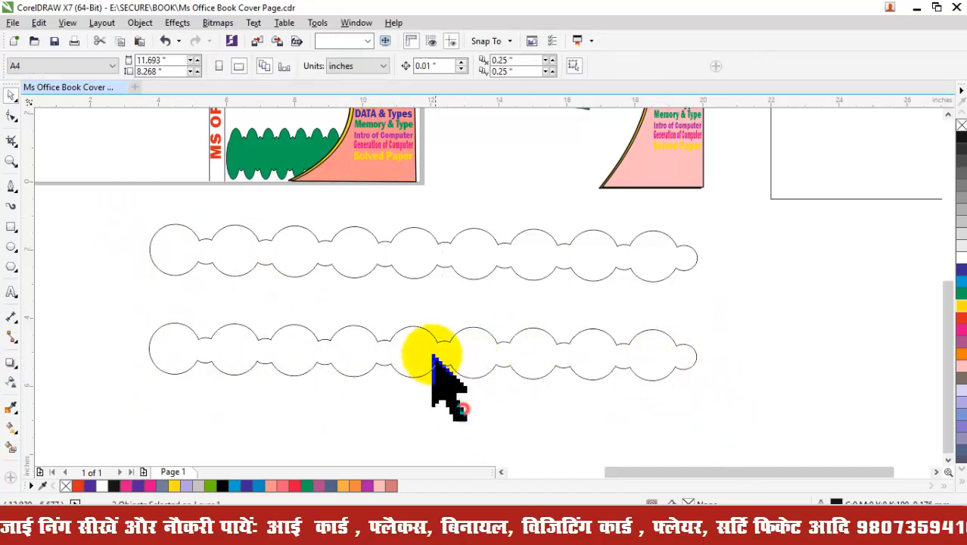
double_click(425, 351)
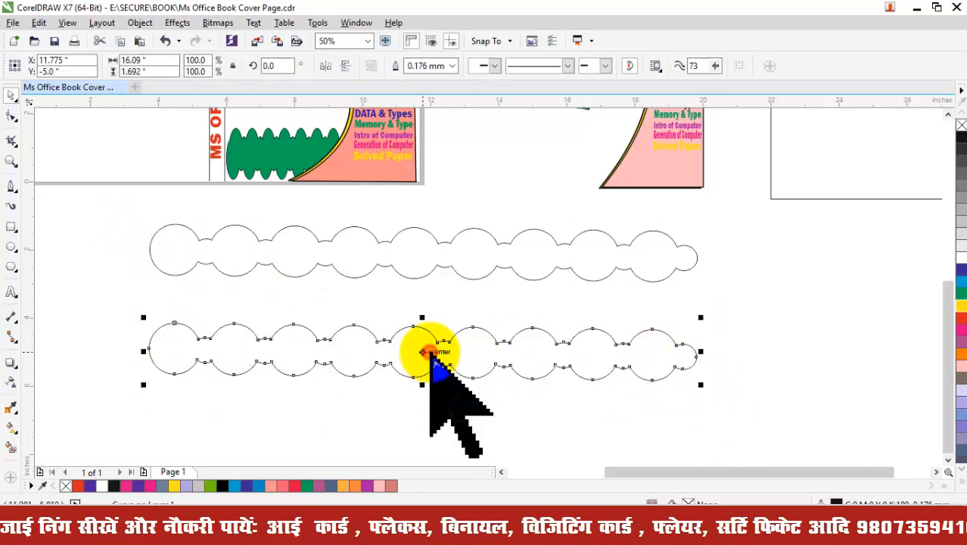
click(13, 94)
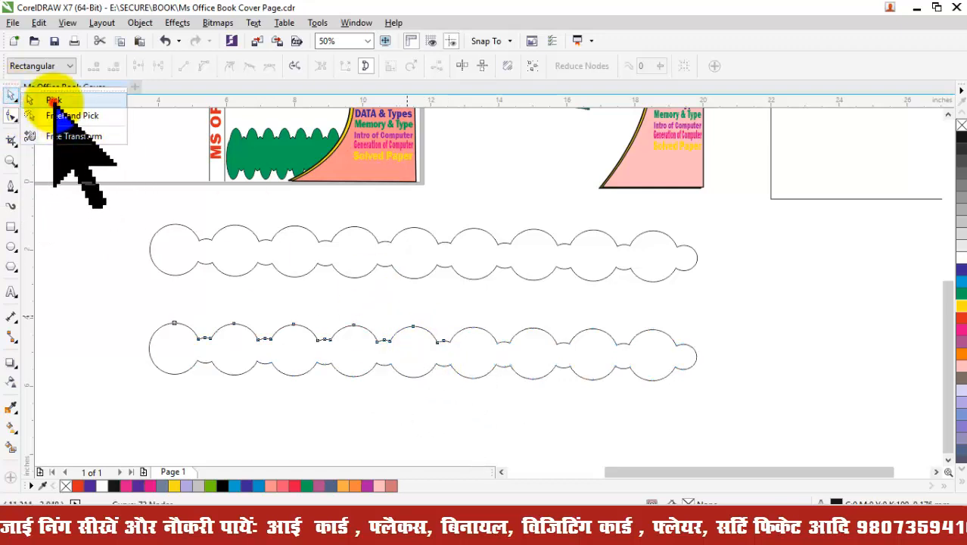
click(51, 100)
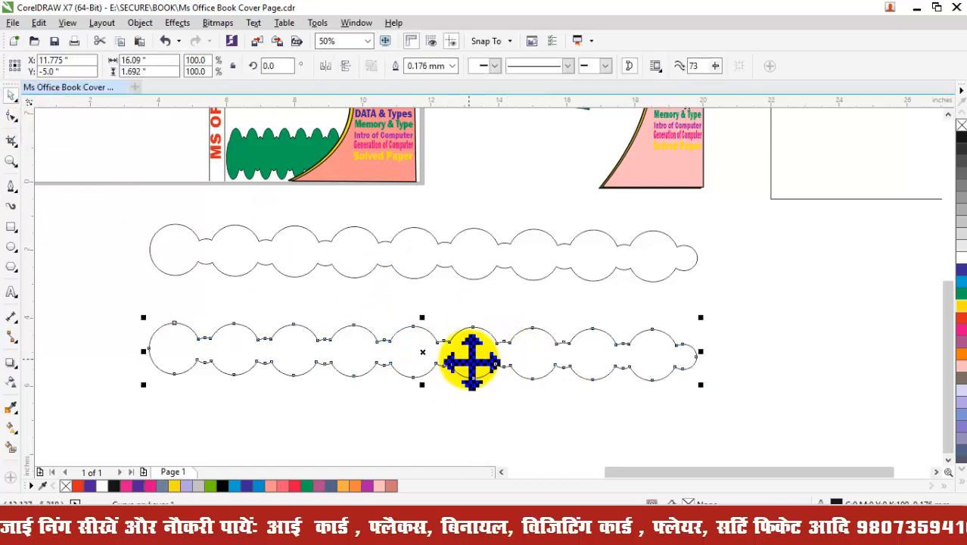
drag(449, 362, 453, 296)
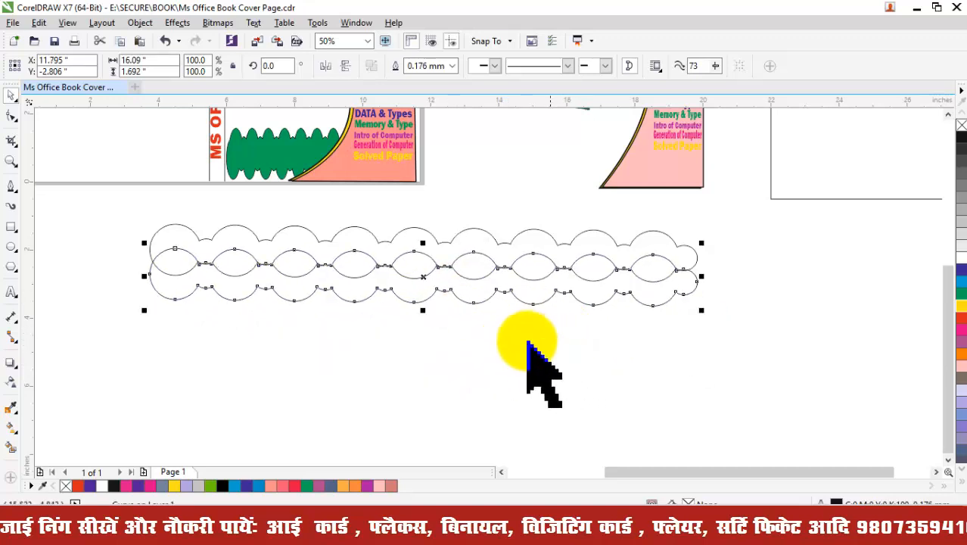
Step: Weld the two overlapping scalloped strips into a single shape and select it
click(432, 348)
drag(113, 342, 742, 194)
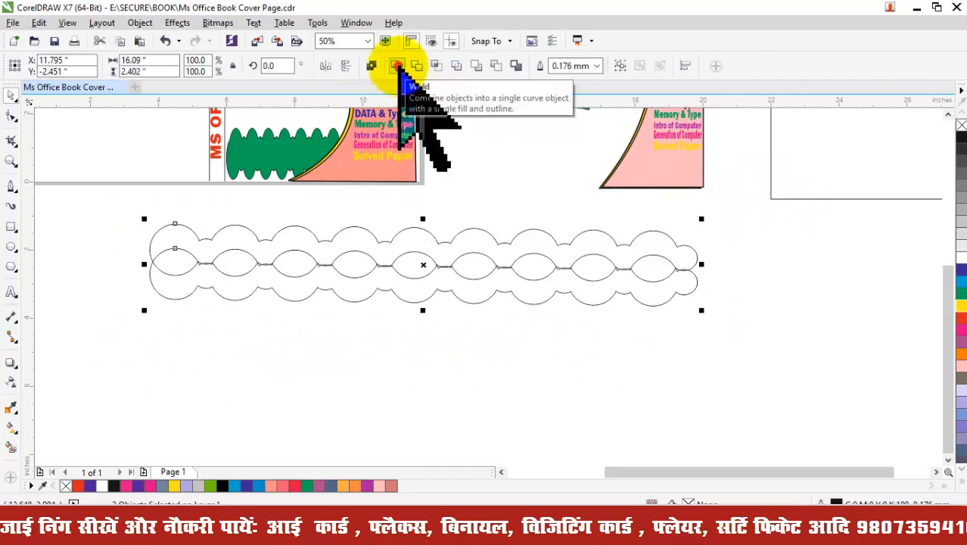
click(397, 66)
click(414, 354)
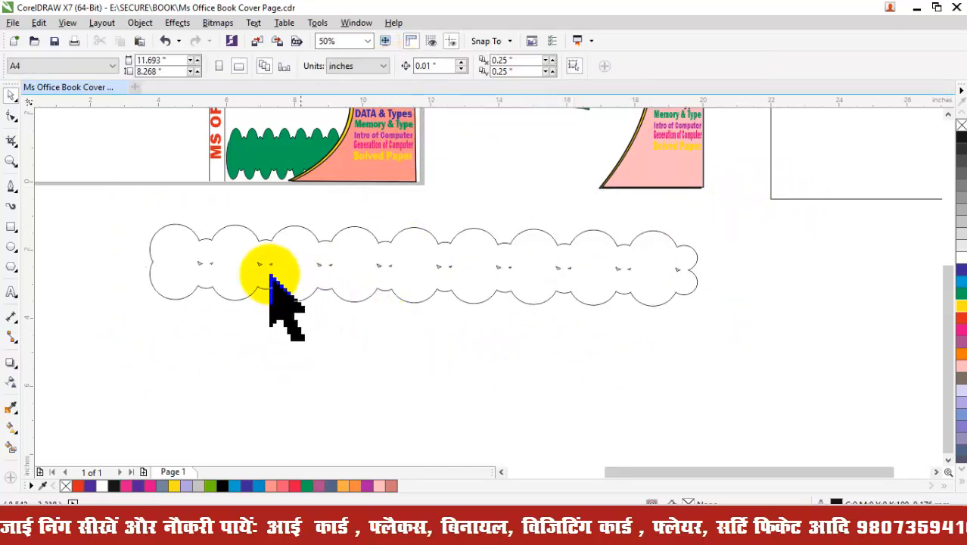
click(566, 268)
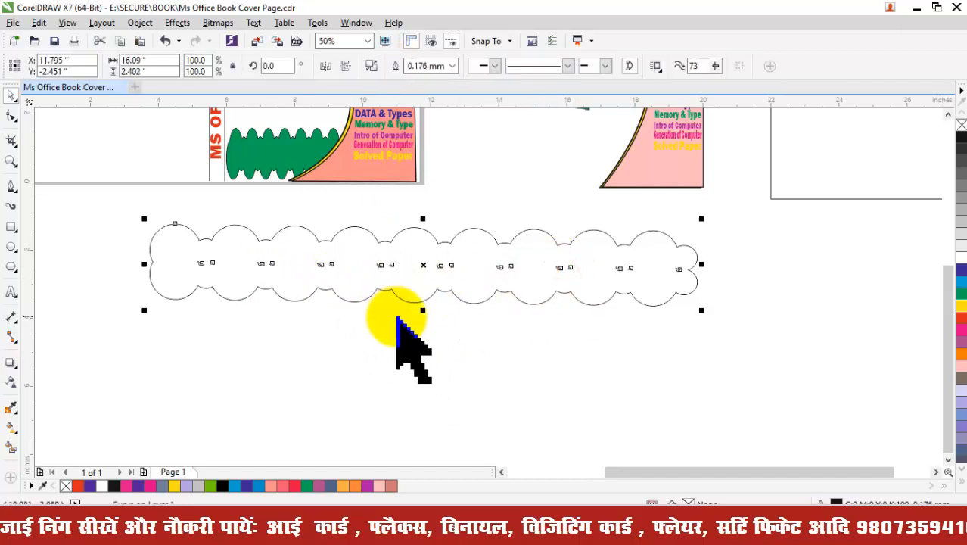
Step: Undo the weld and the last upward move of the lower scalloped strip
key(ctrl+z)
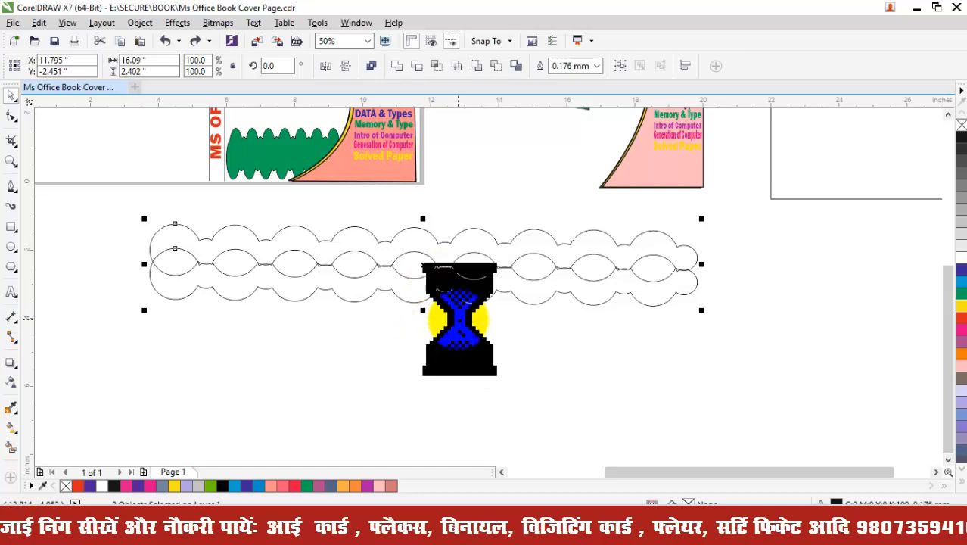
key(Down)
key(Down)
key(Down)
key(Down)
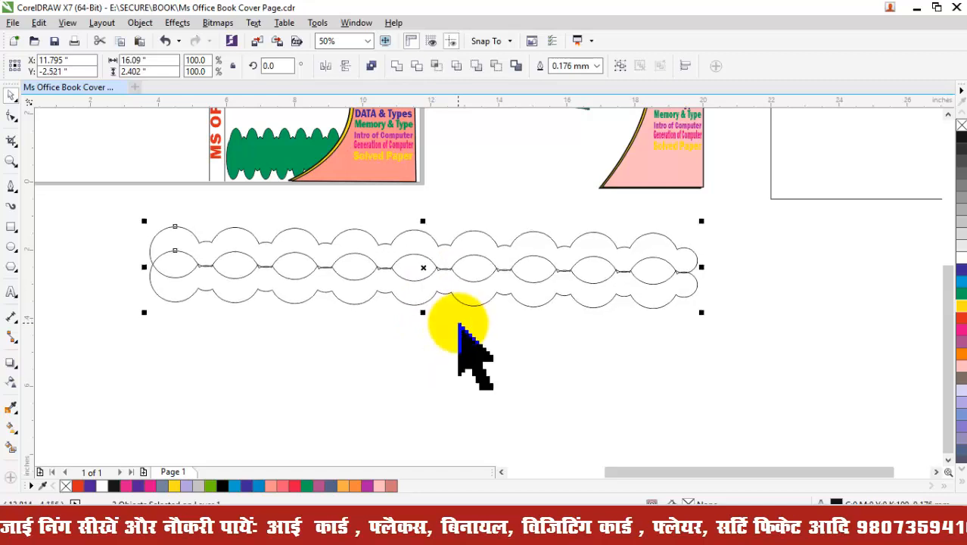
key(ctrl+z)
click(459, 325)
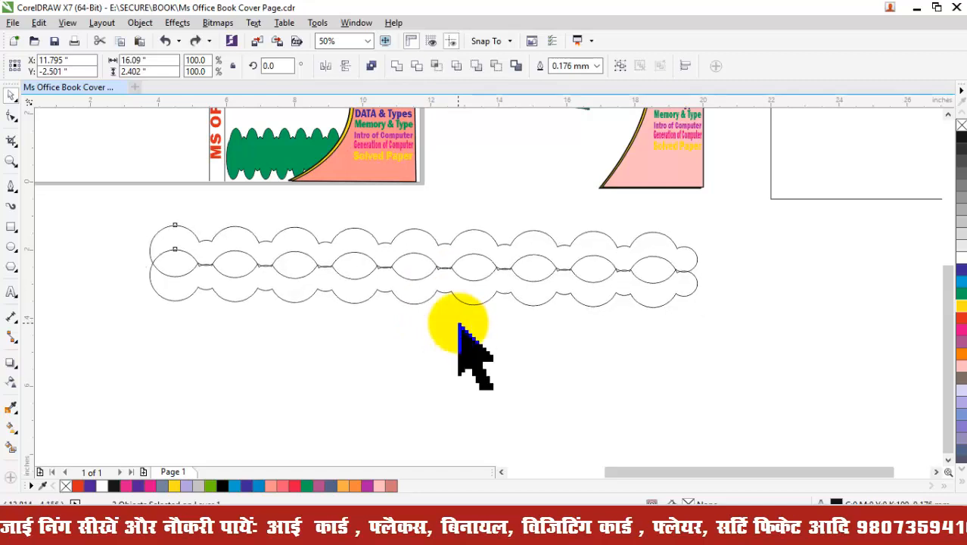
key(ctrl+z)
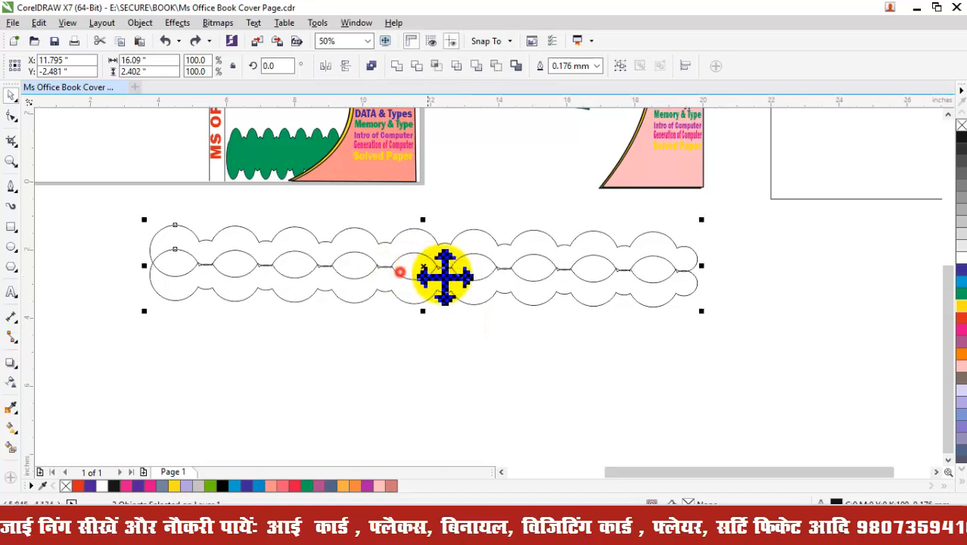
drag(402, 274, 404, 321)
key(ctrl+z)
key(ctrl+z)
key(ctrl+z)
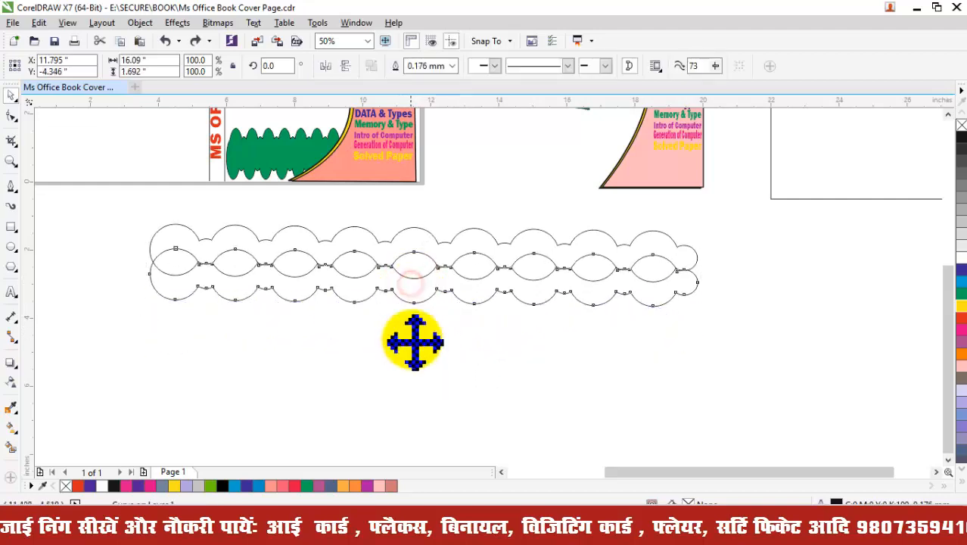
Step: Move the lower scalloped strip up about 1.8 inches, overlapping the upper strip more deeply, and nudge it until their ends nearly line up
drag(413, 341, 418, 270)
drag(203, 261, 222, 277)
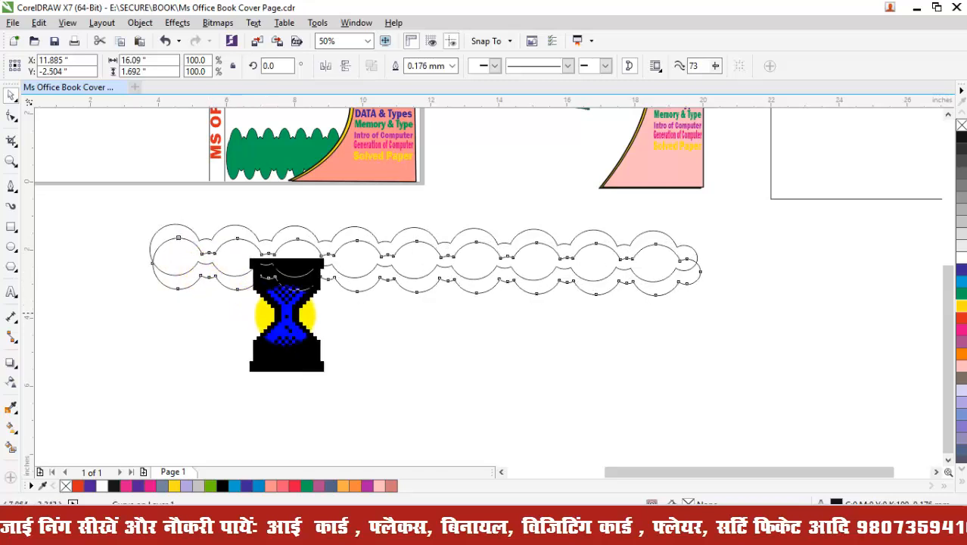
key(Down)
key(Down)
key(Down)
key(Left)
key(Left)
key(Left)
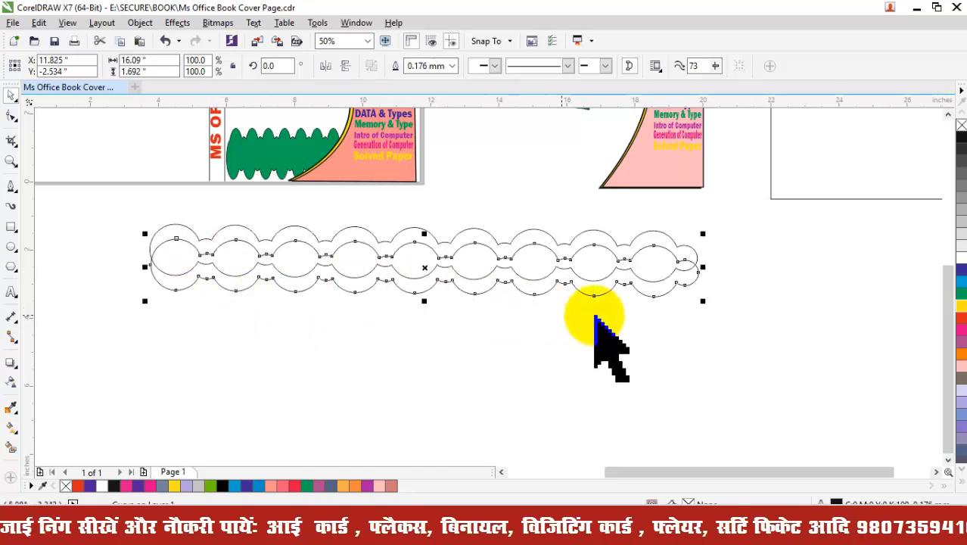
Step: Weld the two overlapping scalloped strips into a single outline shape
click(485, 335)
drag(117, 305, 727, 216)
click(372, 66)
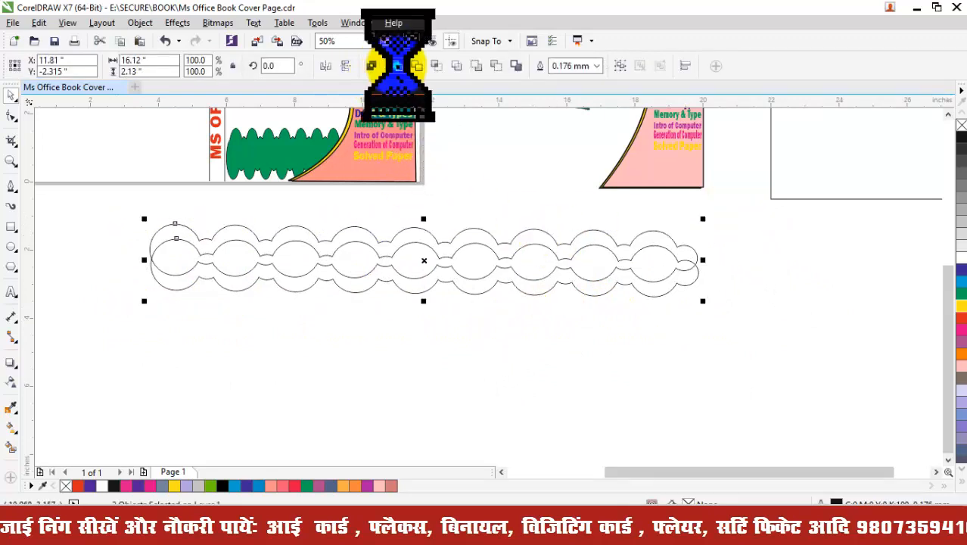
click(422, 362)
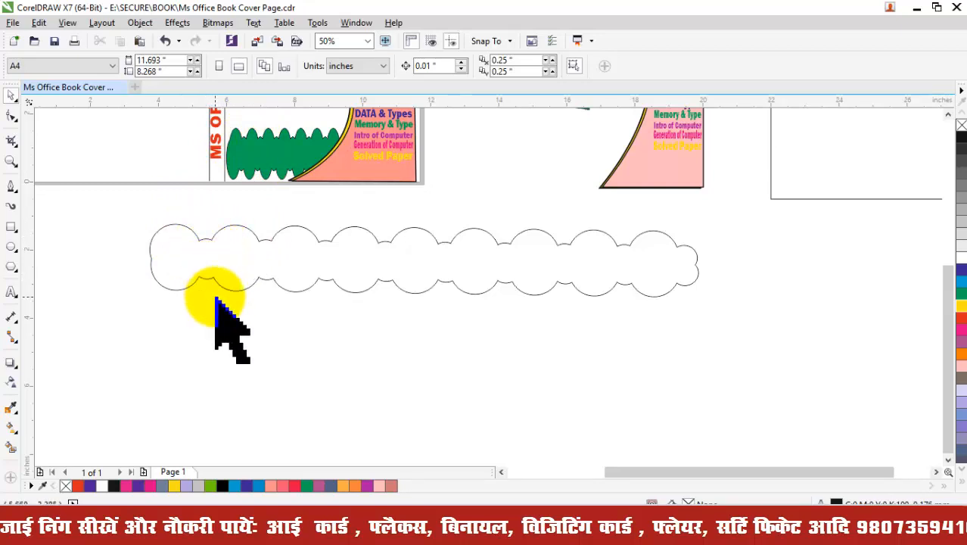
Step: Stretch the welded scalloped shape downward to a height of 4 inches and fill it with green
click(474, 279)
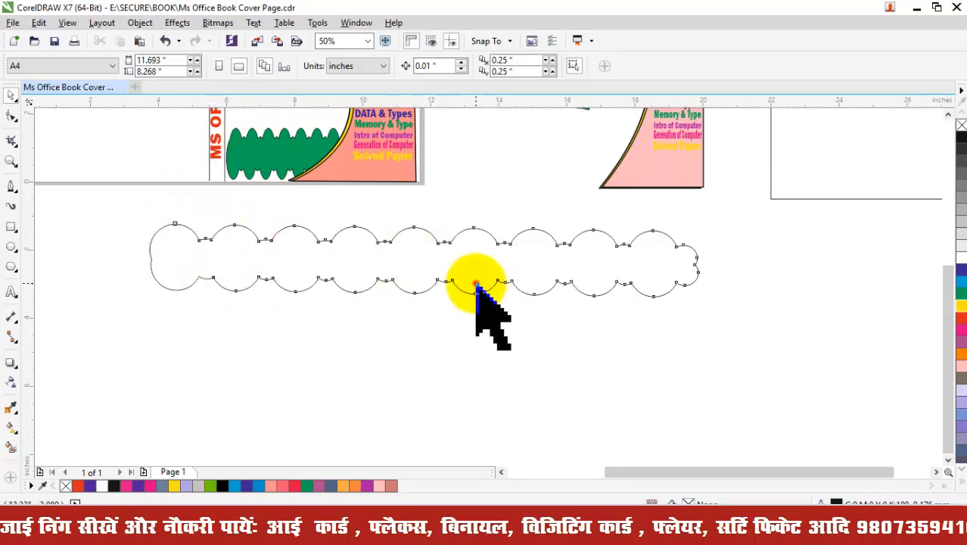
drag(422, 301, 440, 362)
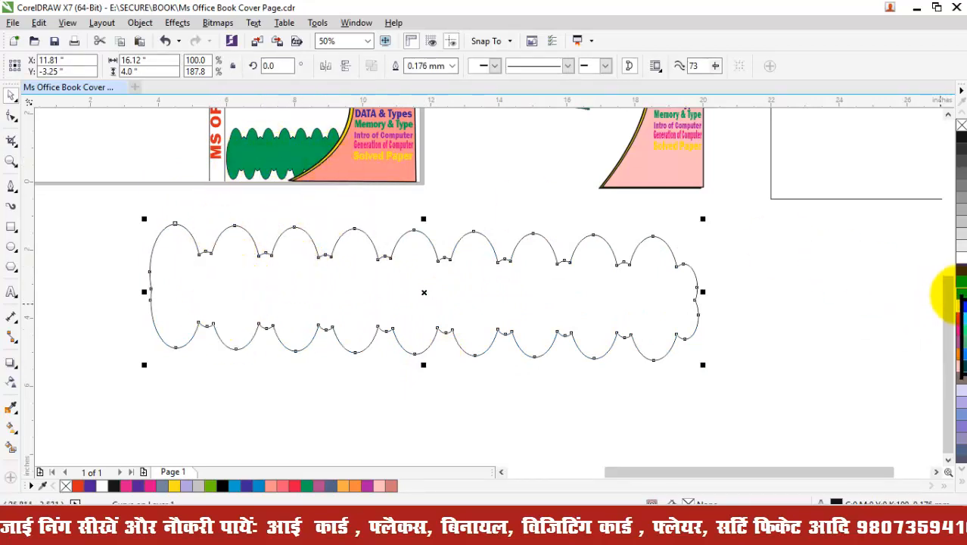
drag(961, 293, 609, 322)
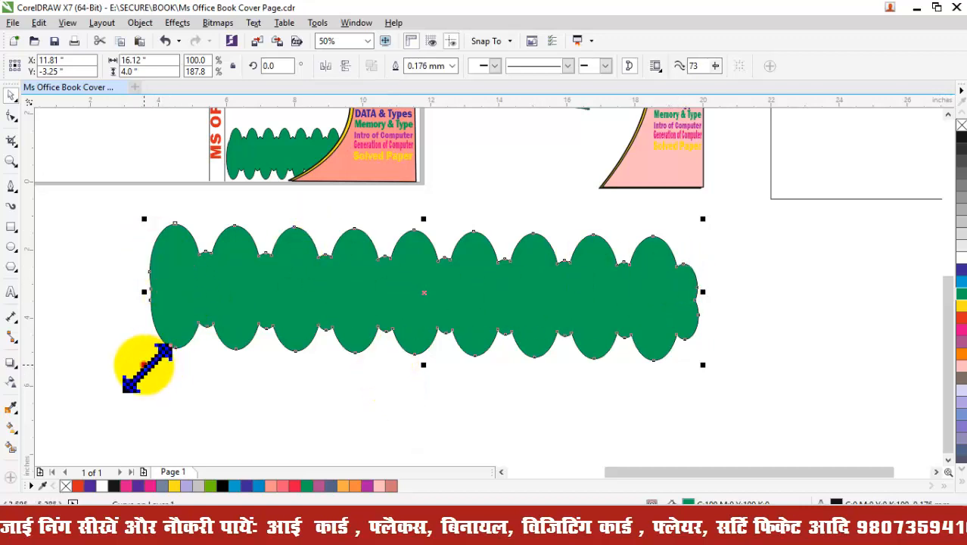
Step: Shrink the green scalloped shape to 5 by 1.444 inches and place it across the bottom of the recreated cover
drag(143, 364, 522, 288)
drag(564, 251, 577, 165)
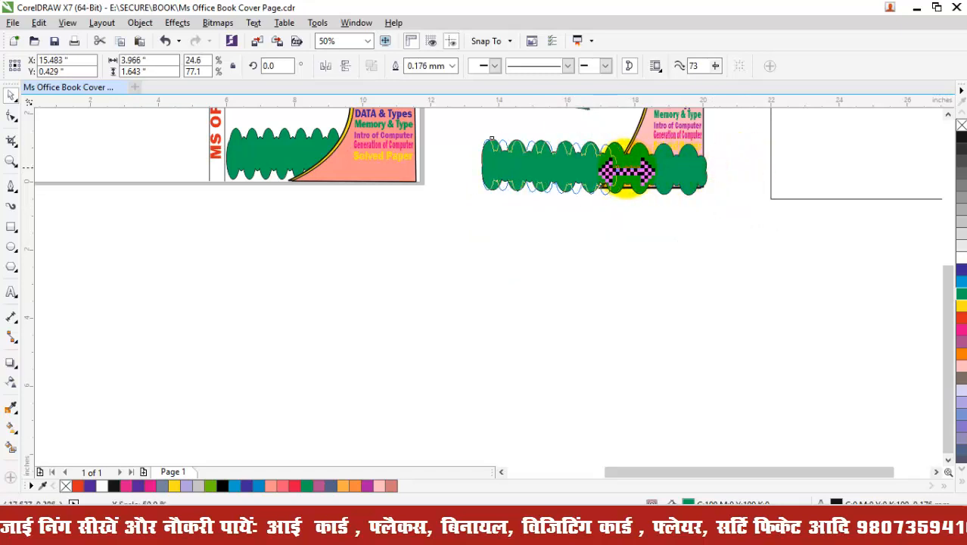
drag(652, 171, 656, 167)
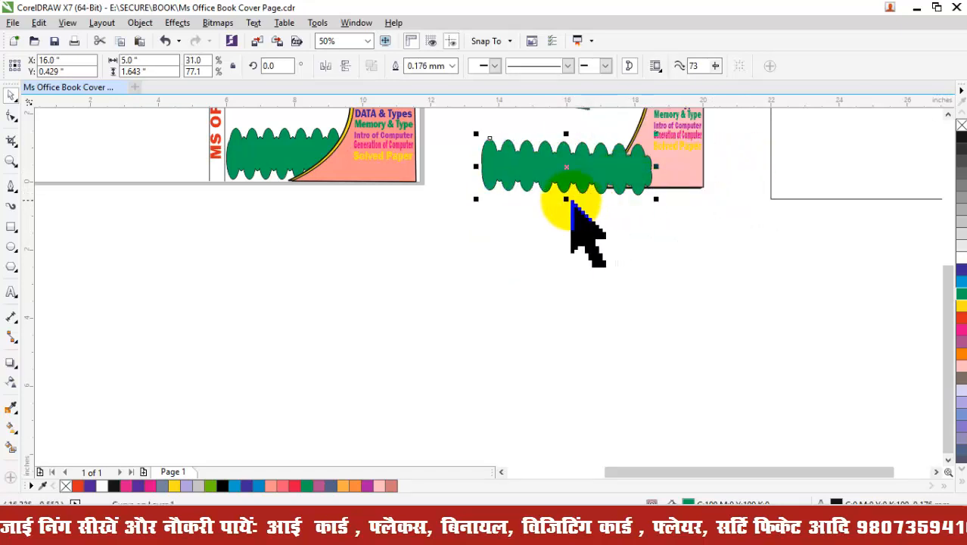
drag(568, 195, 588, 184)
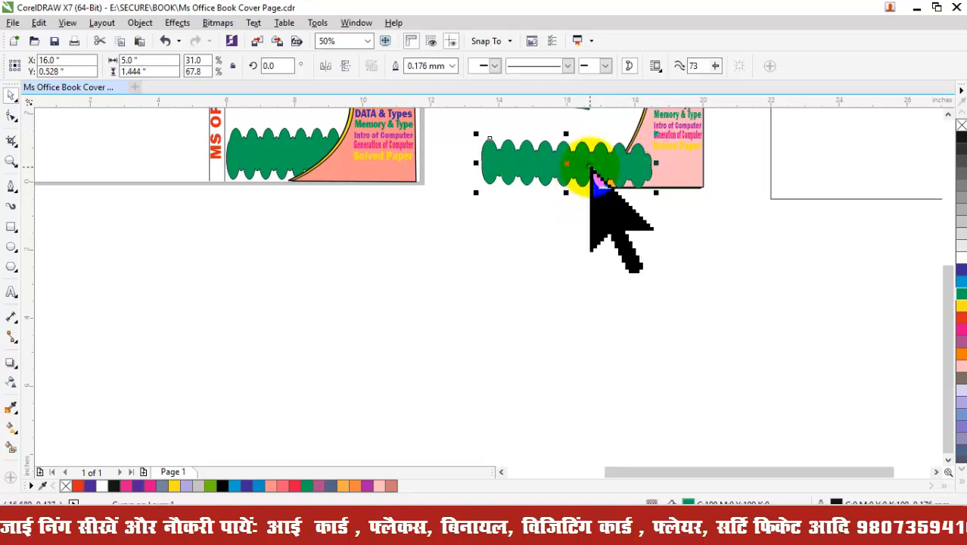
Step: Place the green scalloped shape behind the pink curved panel and narrow it from its left side to the cover's left edge
right_click(591, 171)
mouse_move(734, 357)
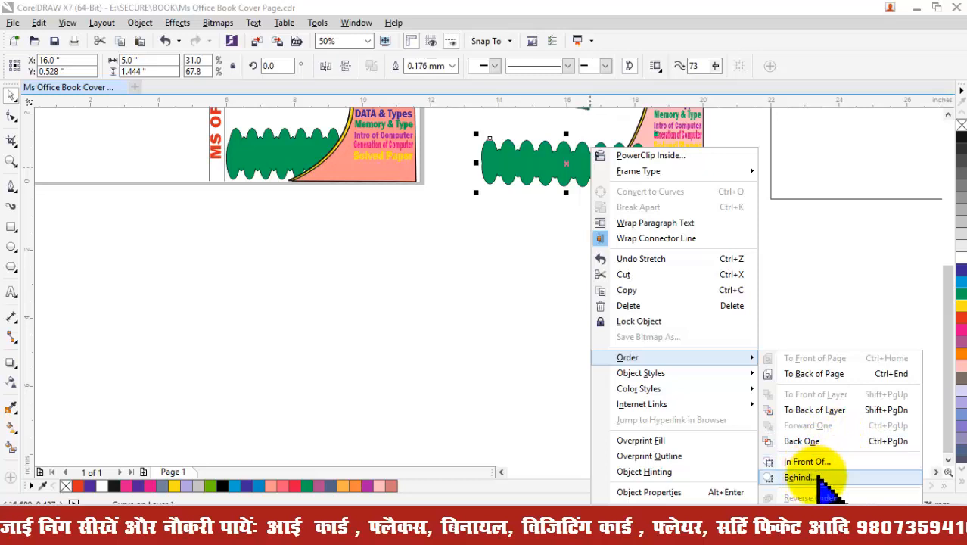
click(901, 442)
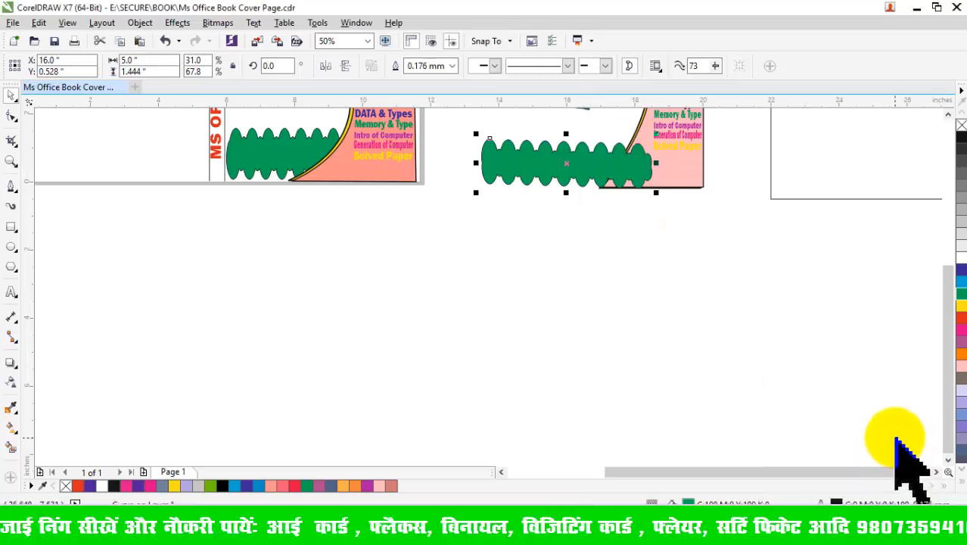
right_click(610, 162)
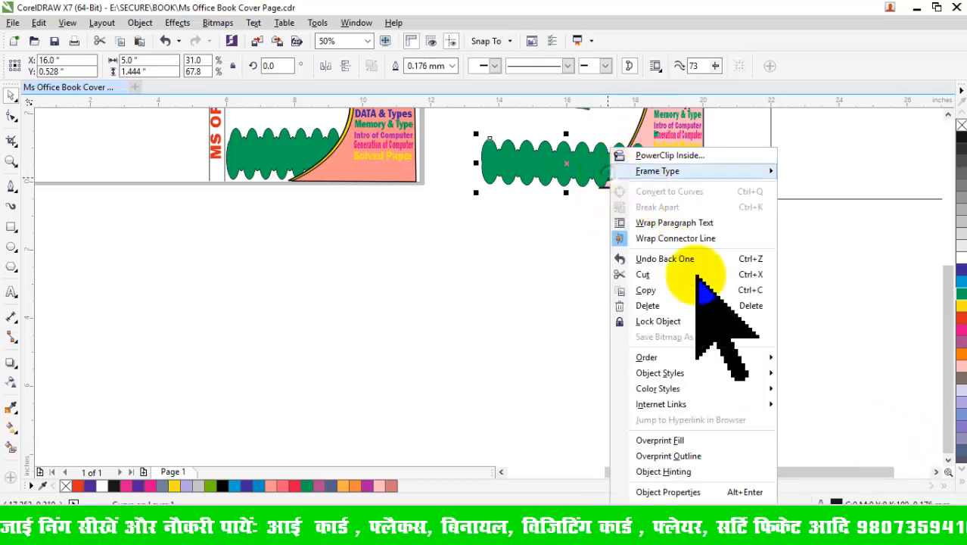
mouse_move(699, 357)
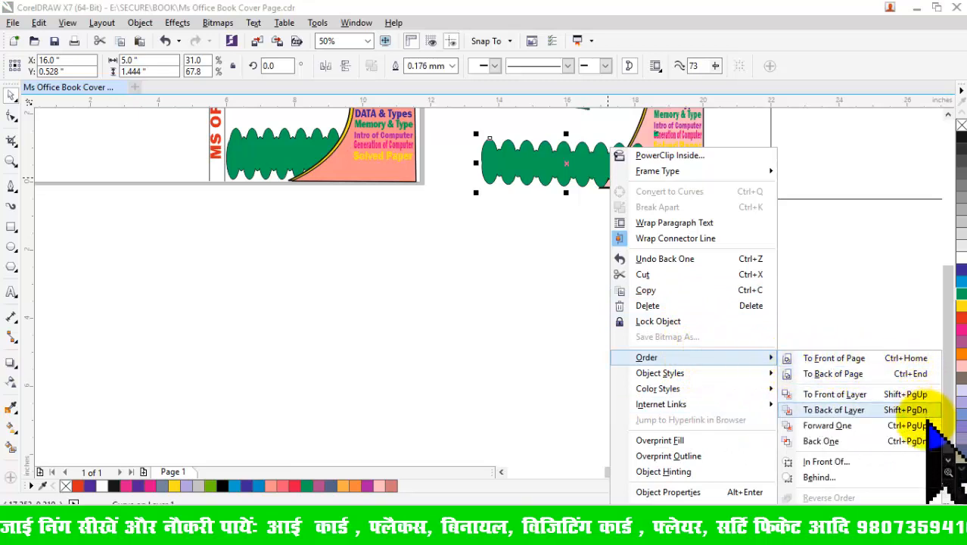
click(835, 478)
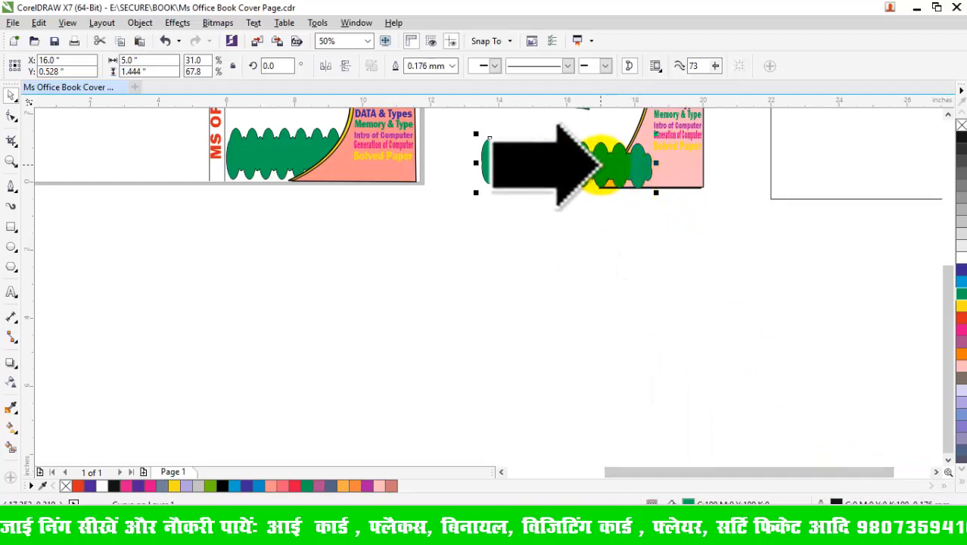
click(622, 159)
click(589, 286)
click(690, 168)
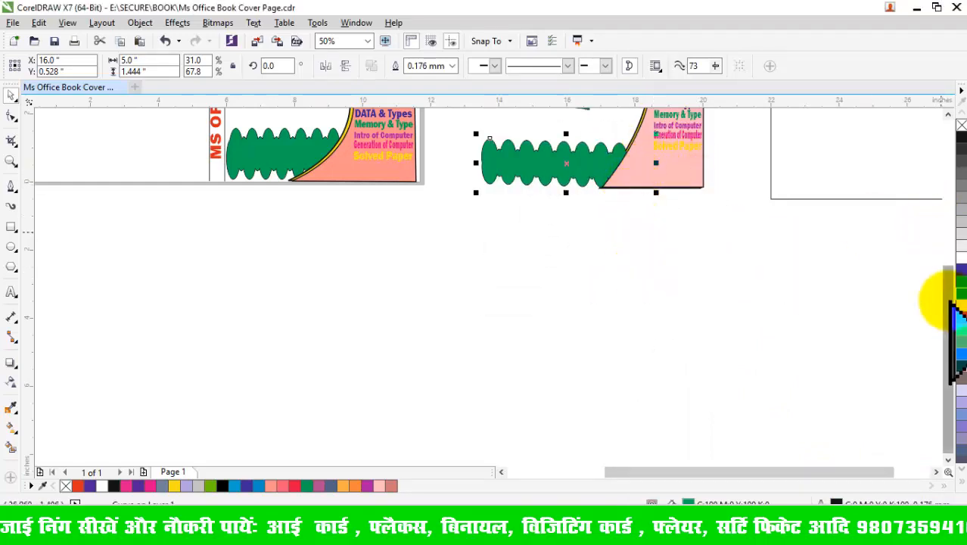
drag(955, 303, 945, 227)
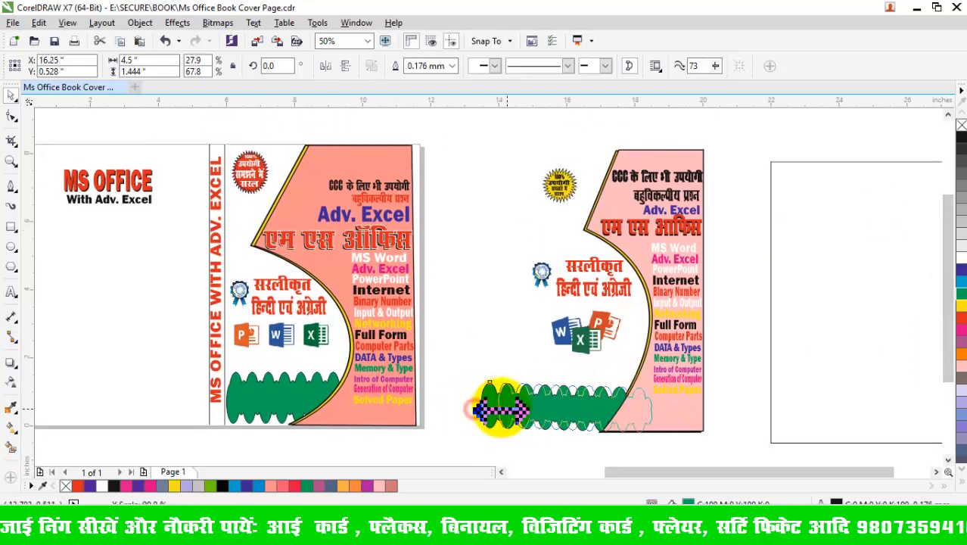
drag(518, 409, 567, 408)
Step: Draw a 0.75 by 8.25 inch spine rectangle along the left edge of the recreated cover
click(227, 161)
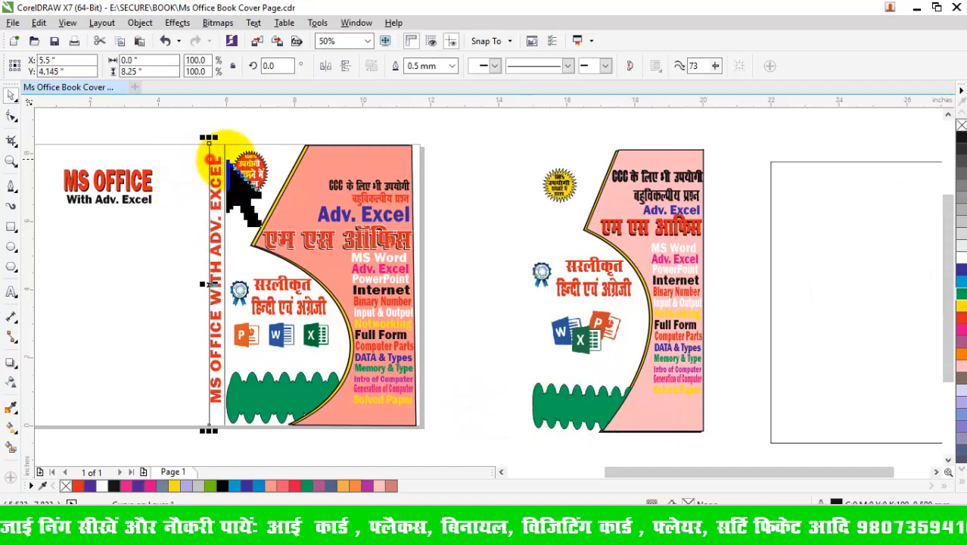
drag(225, 162, 240, 161)
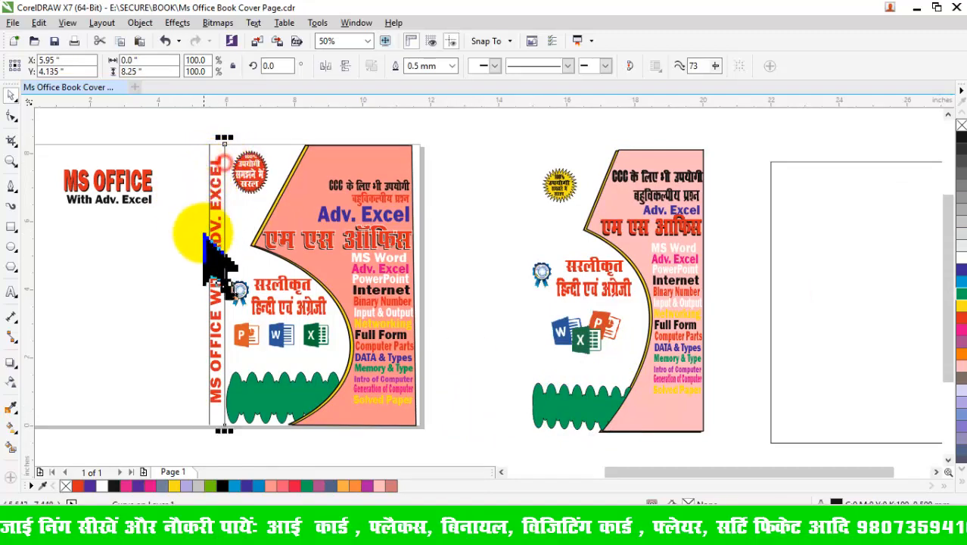
click(10, 227)
drag(508, 152, 539, 366)
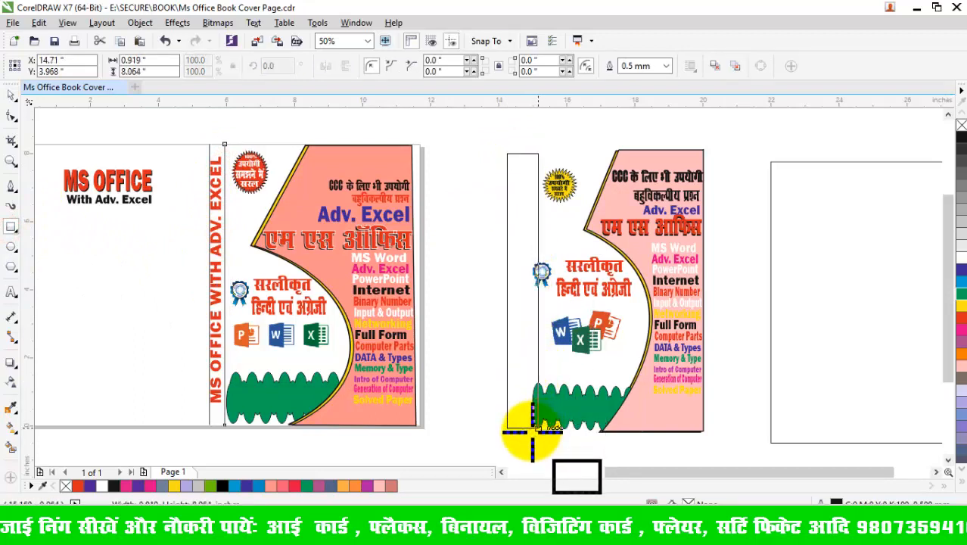
drag(532, 434, 532, 434)
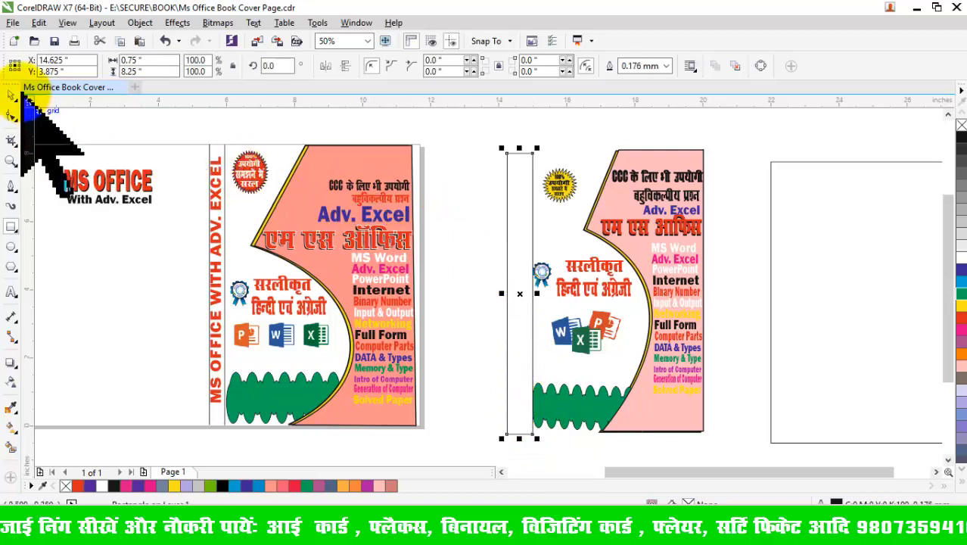
click(11, 96)
Step: Nudge the blue ribbon badge on the recreated cover about 0.23 inches right and 0.13 inches up
click(543, 275)
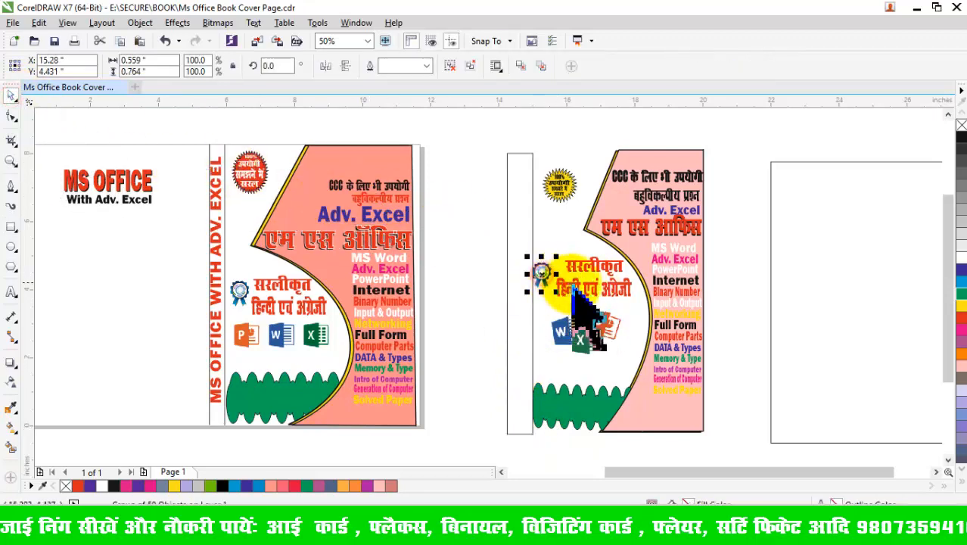
key(Right)
key(Right)
key(Right)
key(Right)
key(Right)
key(Right)
key(Right)
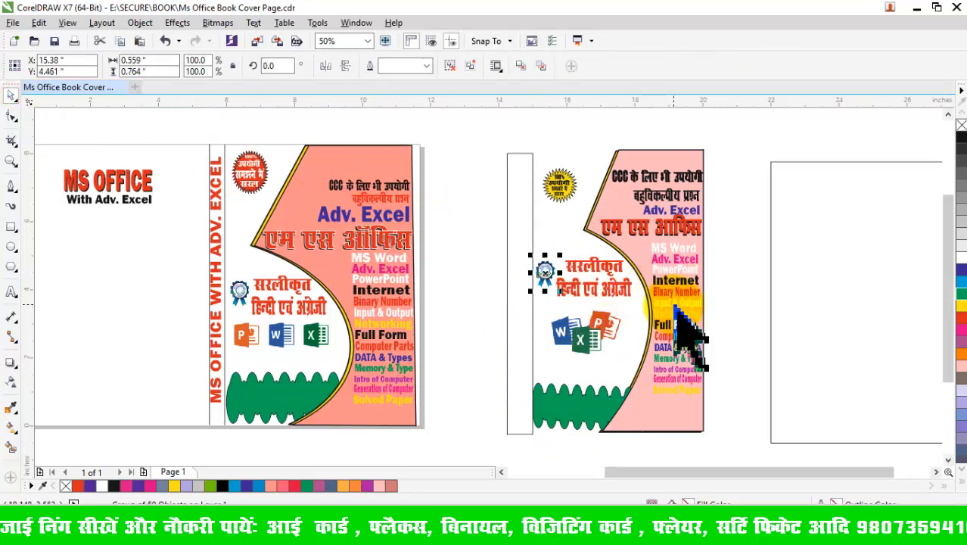
key(Up)
key(Up)
key(Up)
key(Up)
key(Up)
key(Up)
key(Up)
key(Up)
key(Up)
key(Up)
key(Up)
key(Up)
key(Right)
key(Right)
key(Right)
key(Right)
key(Right)
key(Right)
key(Right)
key(Right)
key(Right)
key(Right)
key(Right)
key(Right)
key(Right)
key(Right)
key(Right)
key(Right)
key(Right)
key(Right)
key(Up)
key(Up)
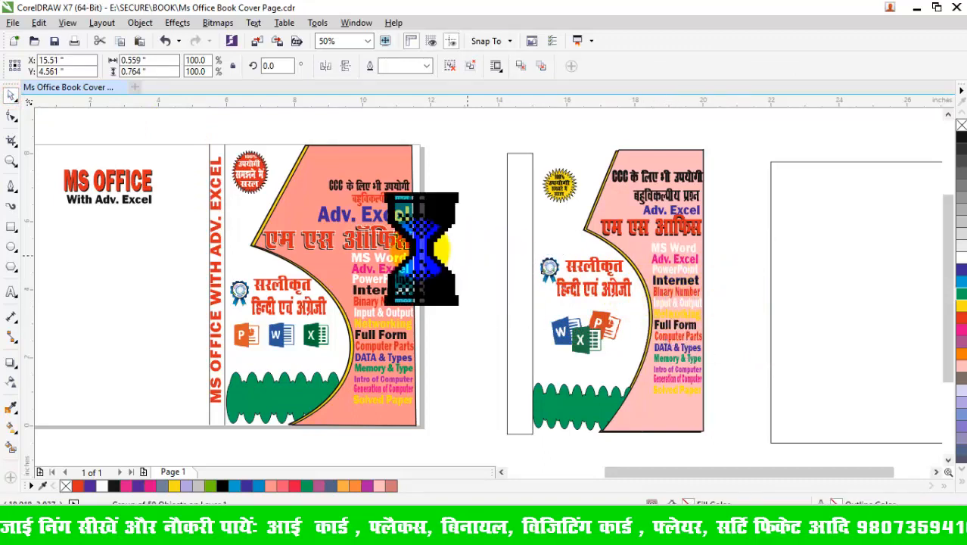
click(214, 183)
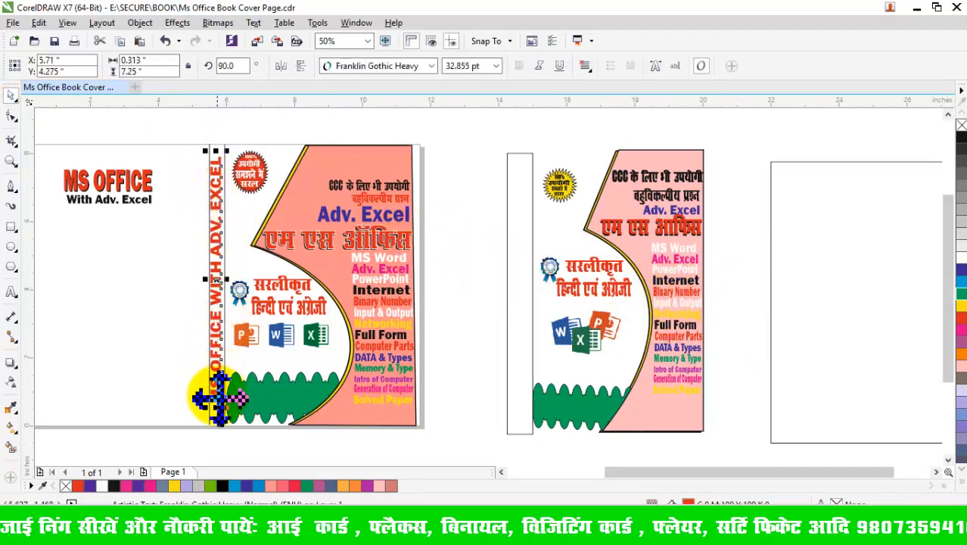
click(472, 289)
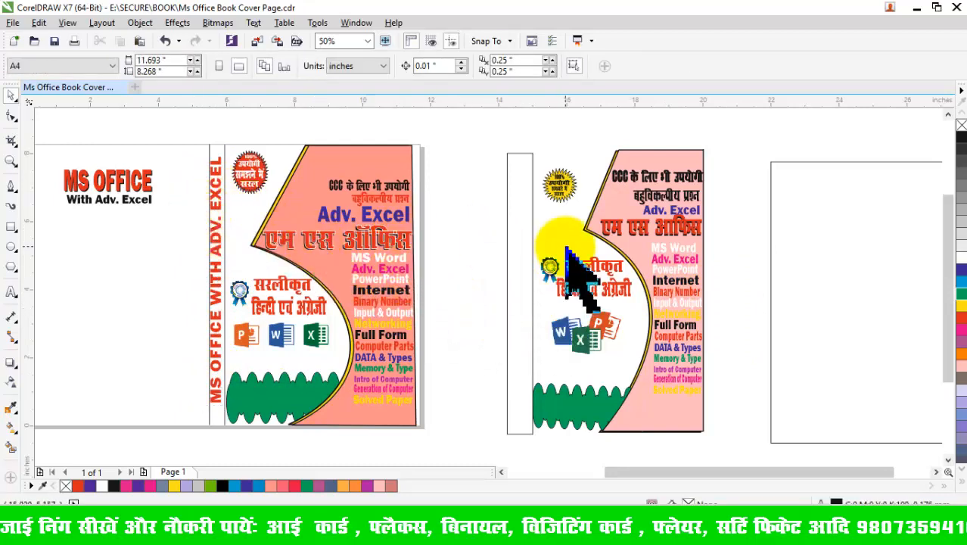
click(18, 293)
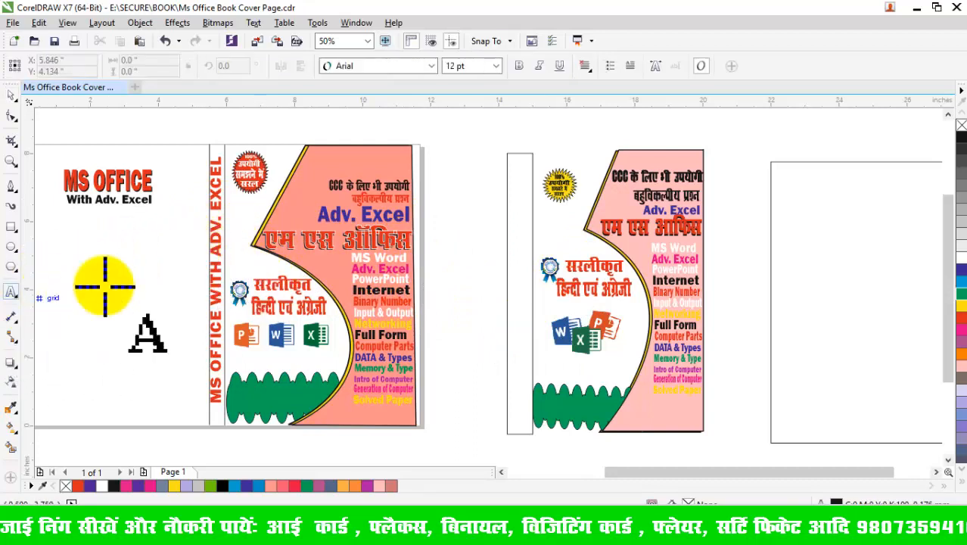
click(456, 281)
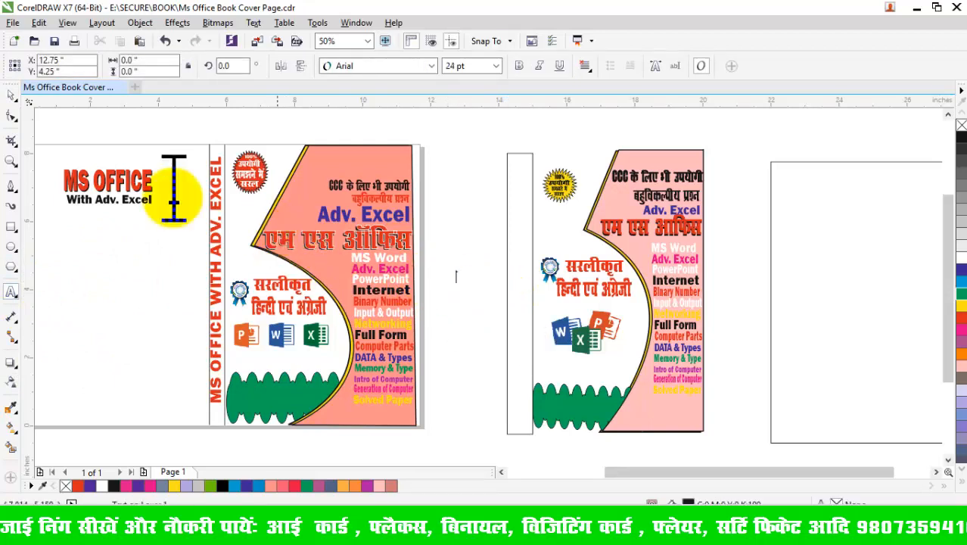
click(11, 94)
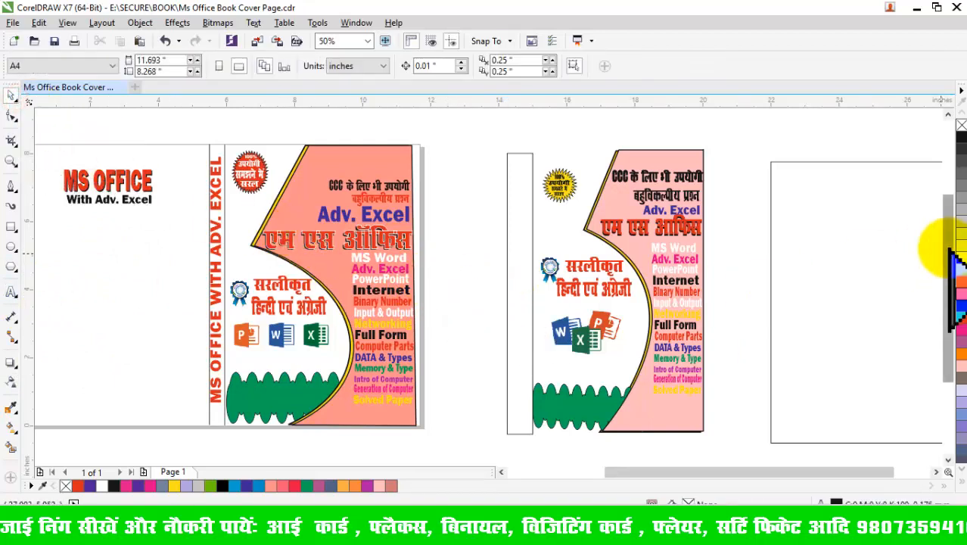
drag(949, 250, 949, 319)
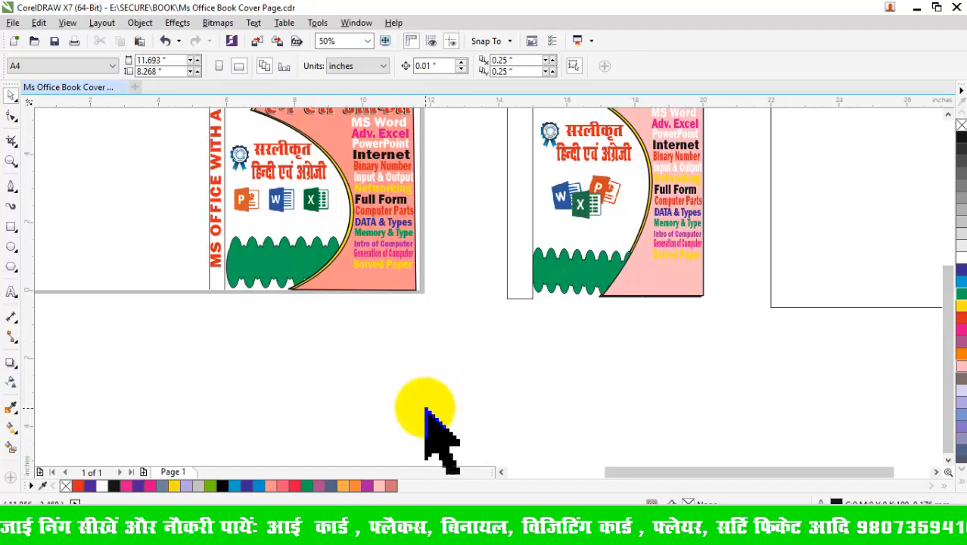
Step: Add the text "MS OFFICE BOOK WITH ADV. EXCEL" in the empty area below the covers and set its font to Impact
click(13, 292)
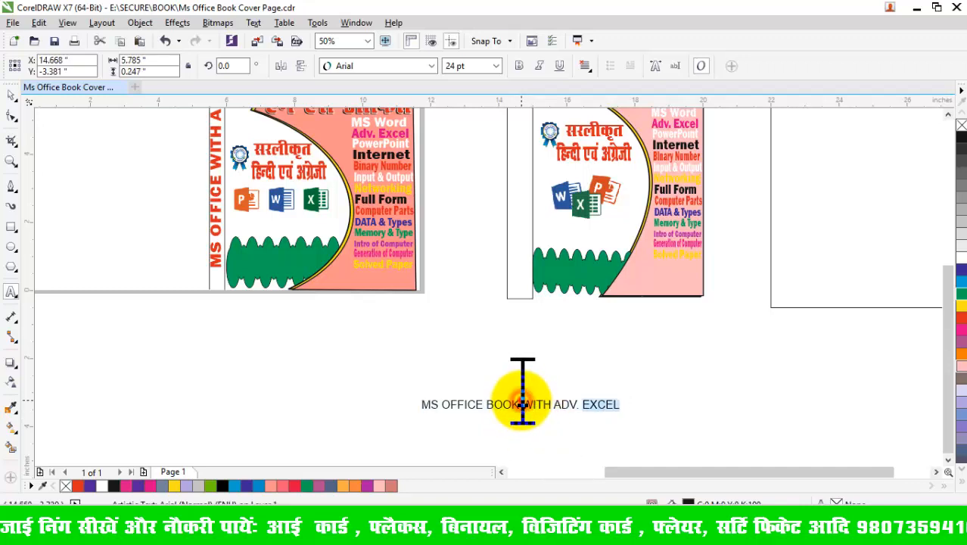
click(520, 66)
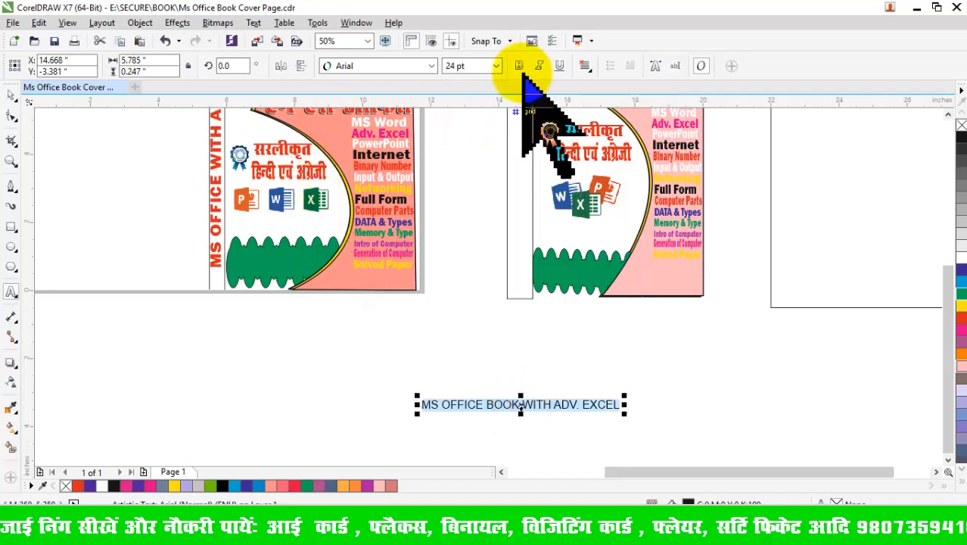
click(430, 66)
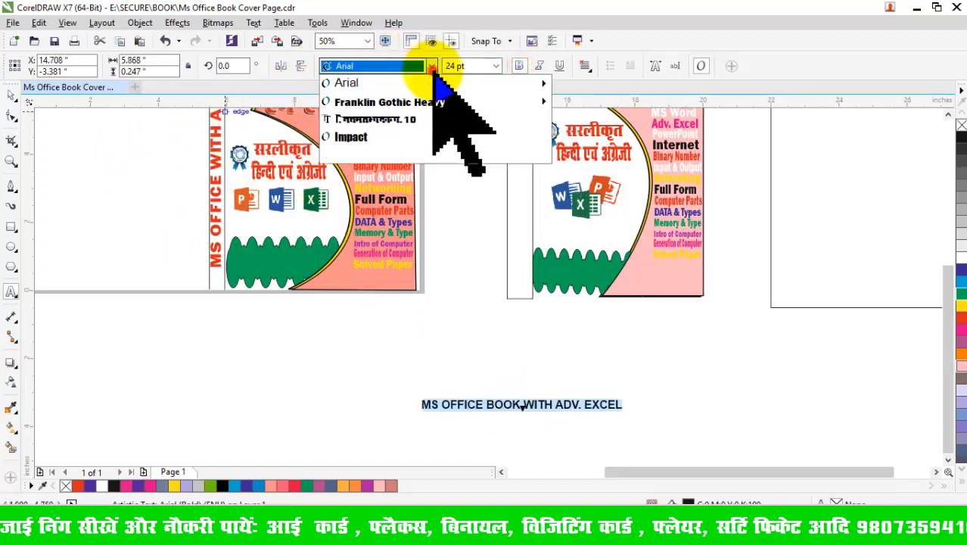
click(369, 136)
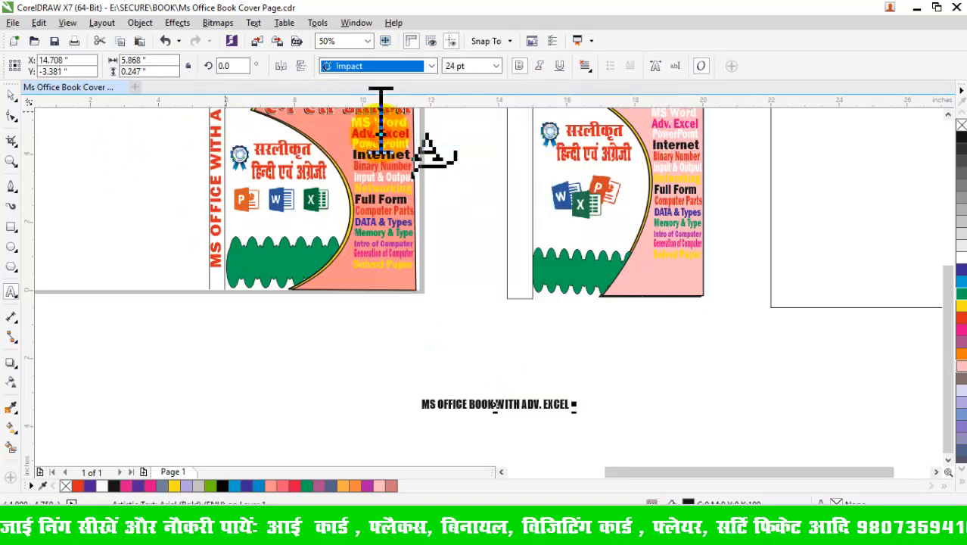
Step: Stretch the "MS OFFICE BOOK WITH ADV. EXCEL" text to about 8.99 inches wide and 0.51 inches high
drag(573, 405, 733, 404)
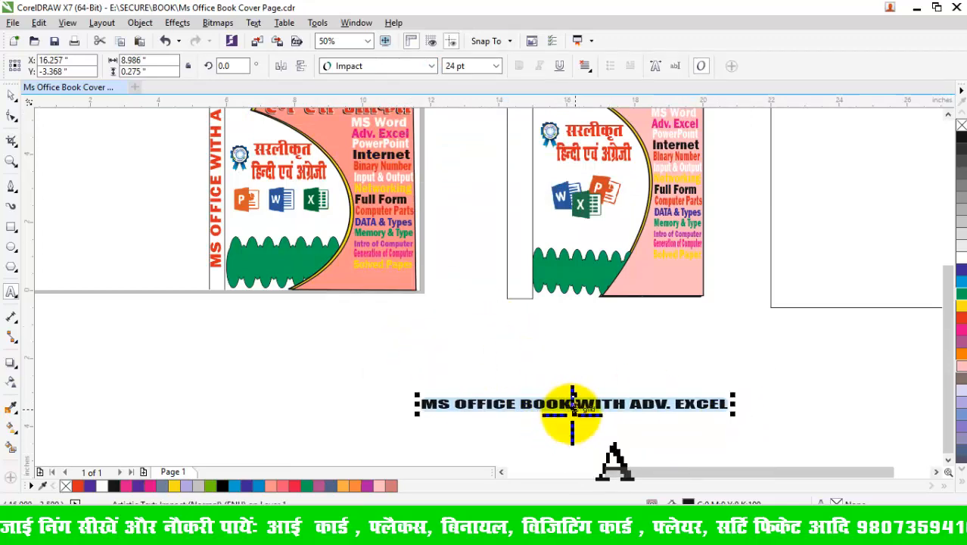
click(573, 416)
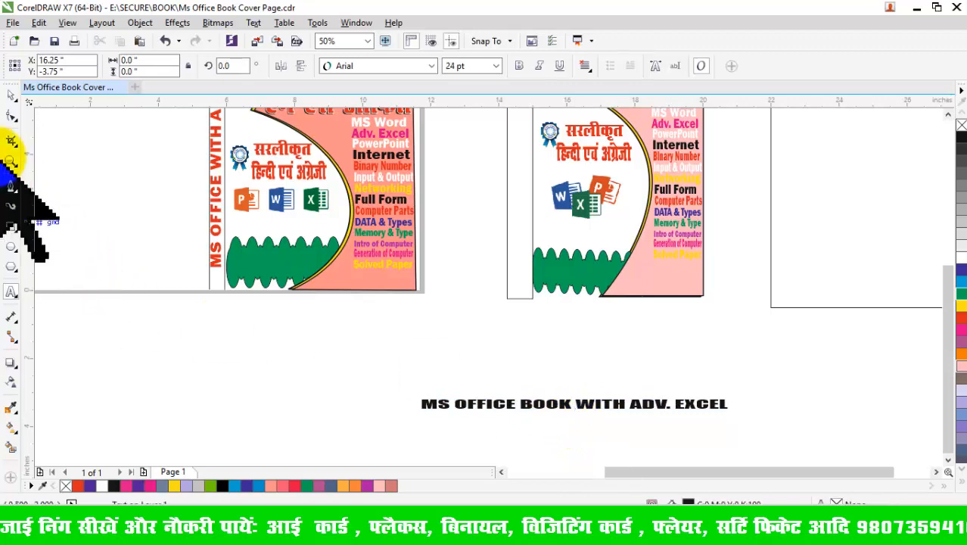
click(11, 97)
click(581, 402)
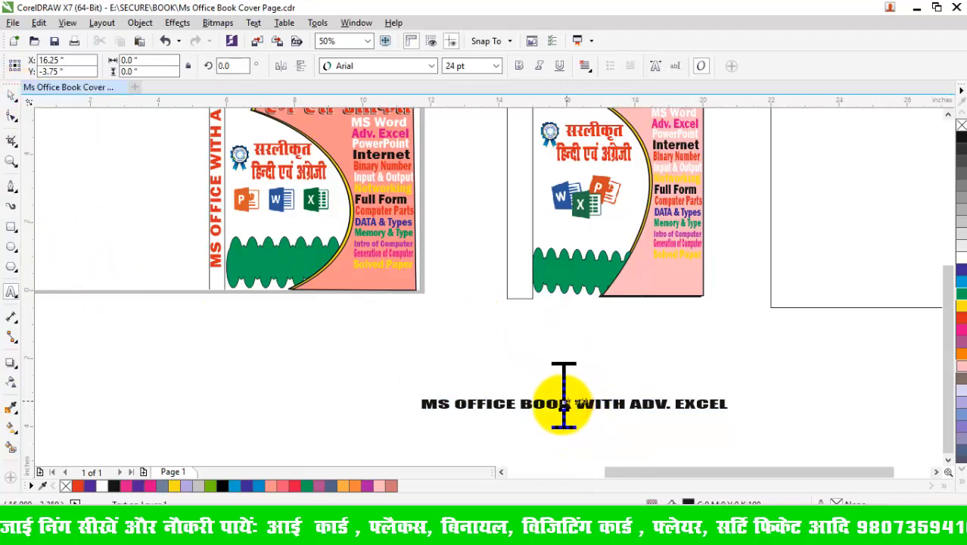
click(7, 97)
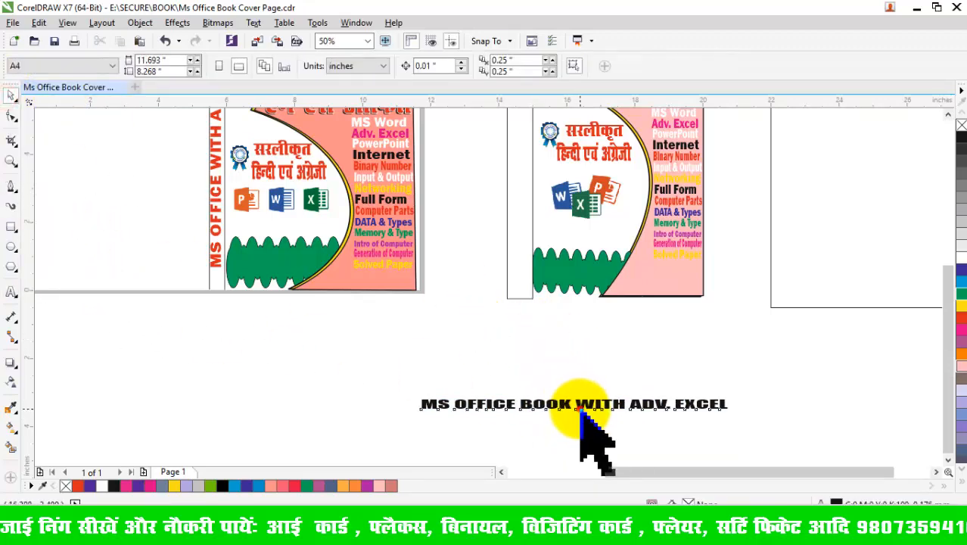
click(573, 398)
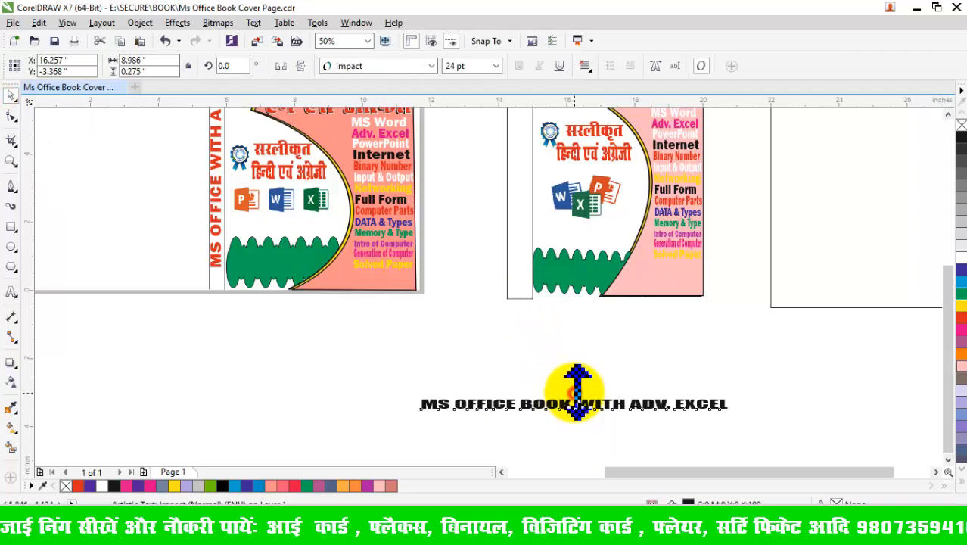
drag(576, 390, 573, 383)
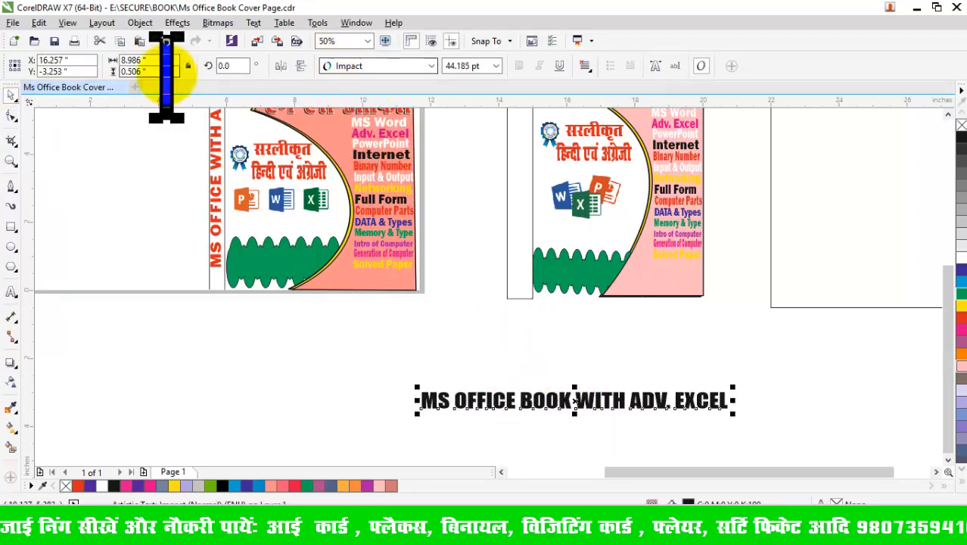
Step: Try rotating the "MS OFFICE BOOK WITH ADV. EXCEL" text by 90 degrees and undo the rotation
double_click(227, 65)
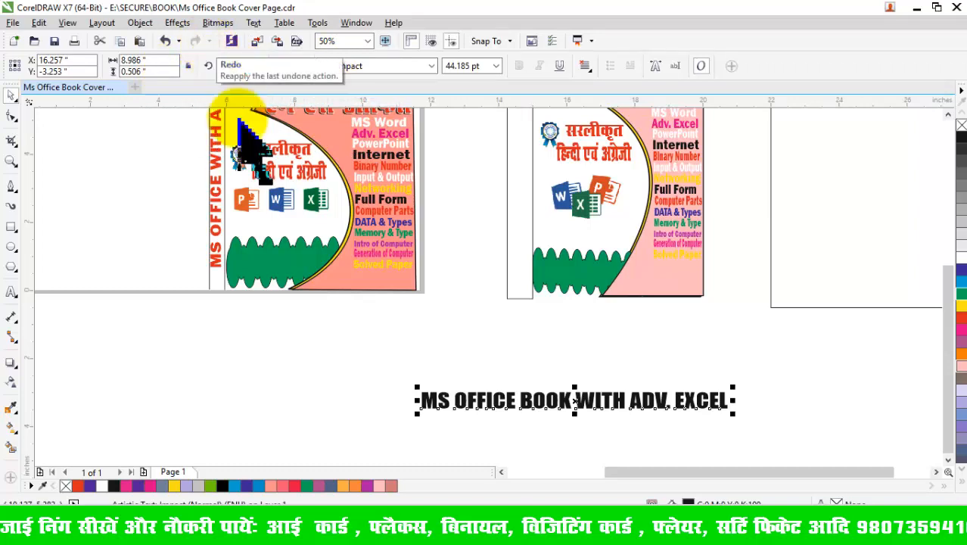
text(90)
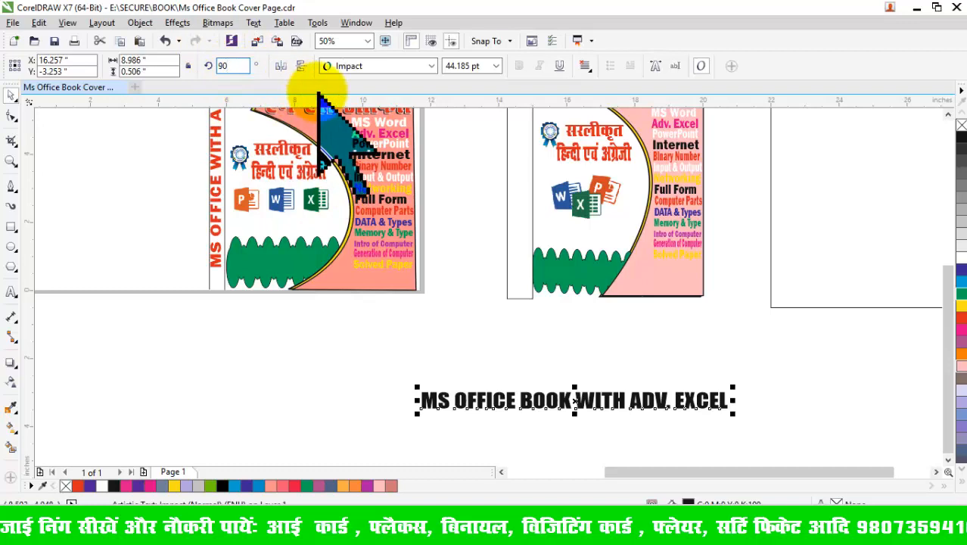
key(Return)
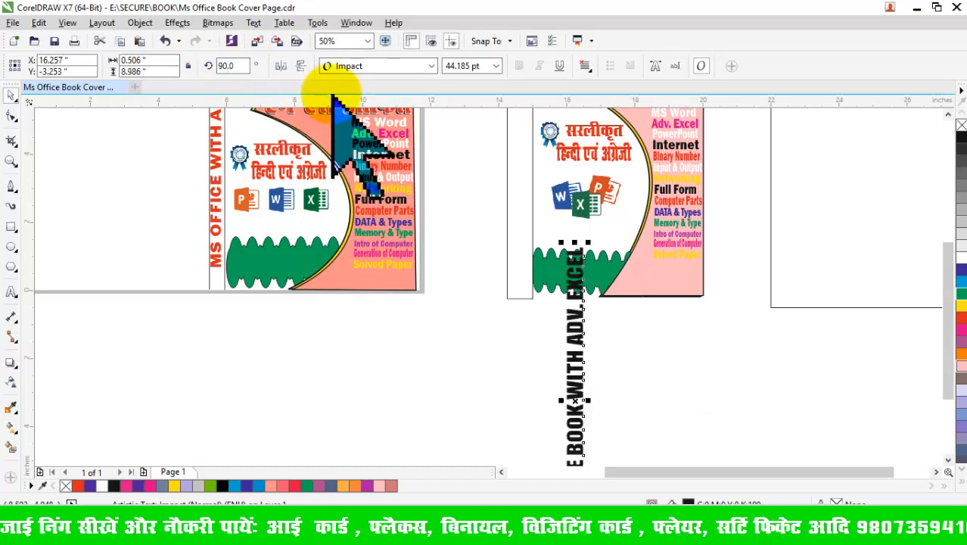
key(ctrl+z)
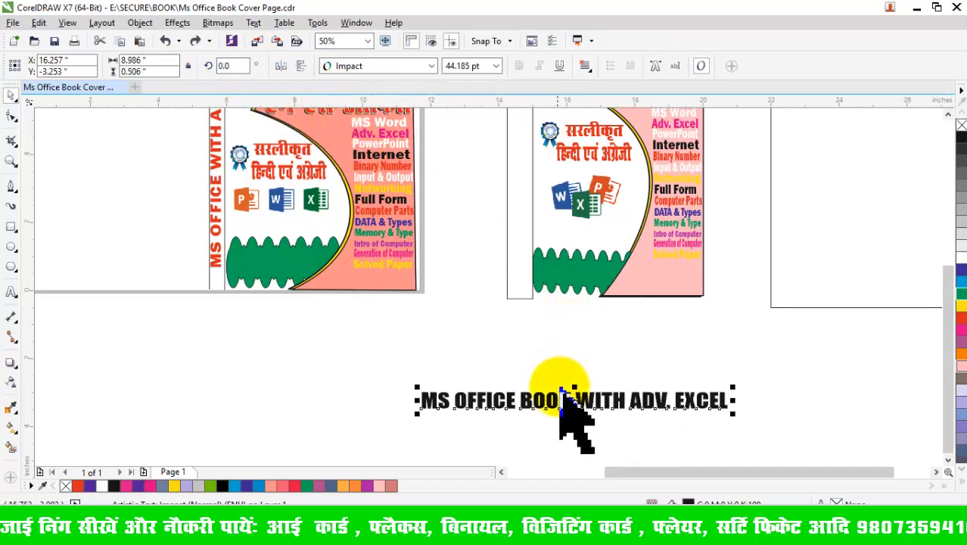
click(234, 65)
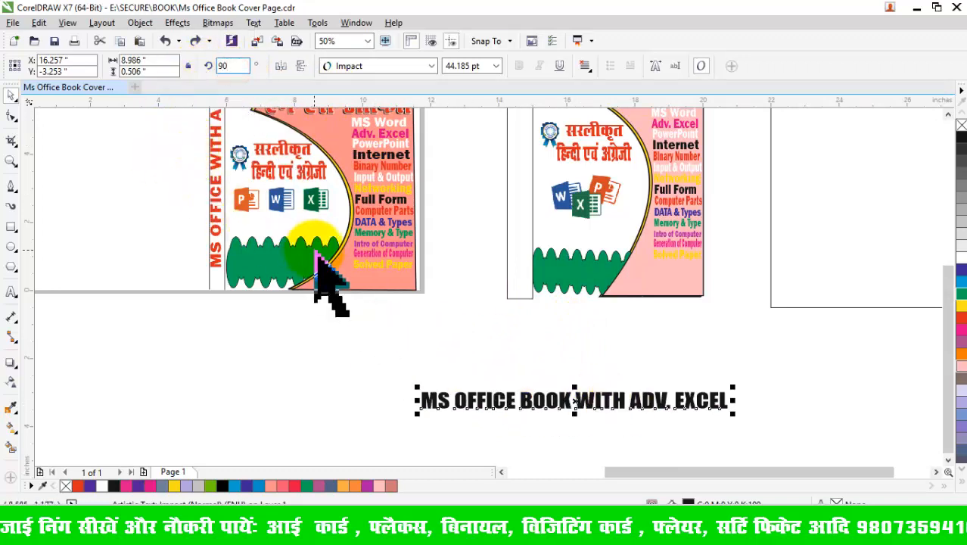
text(90)
key(Return)
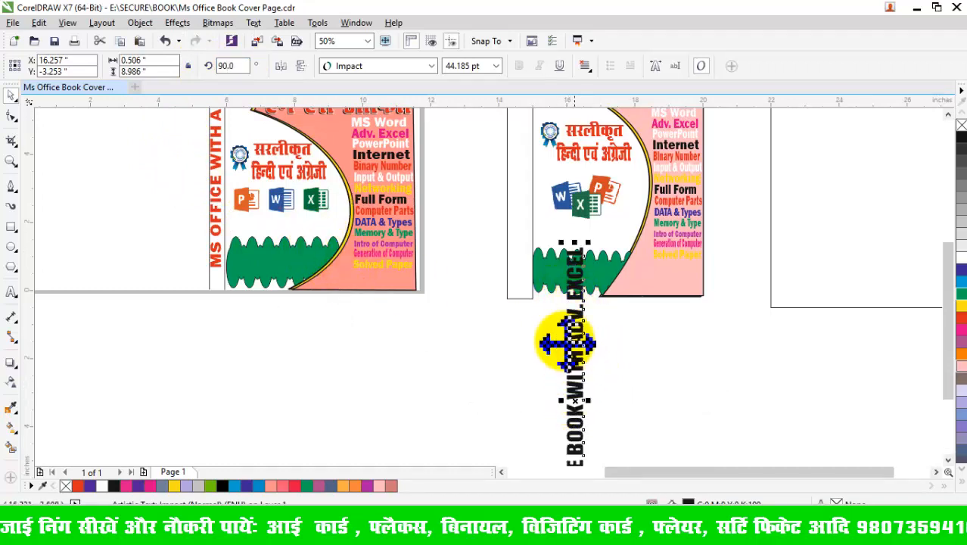
key(ctrl+z)
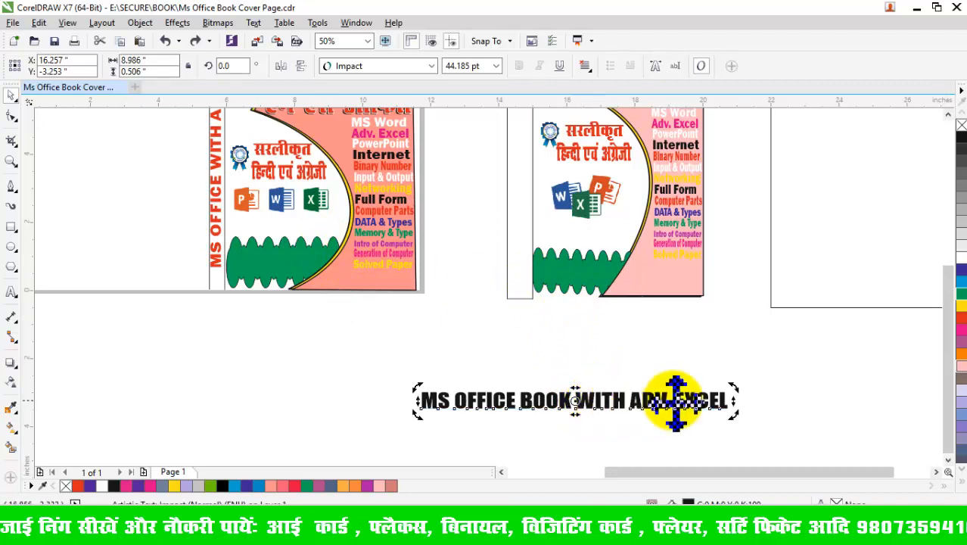
Step: Tilt the "MS OFFICE BOOK WITH ADV. EXCEL" text slightly clockwise by hand and set its rotation angle to 90 degrees
click(550, 405)
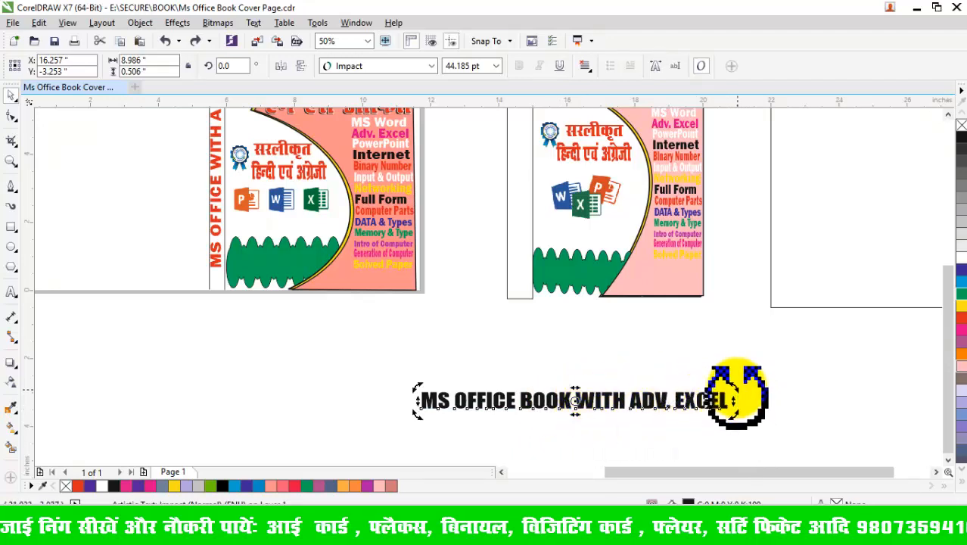
drag(734, 392, 664, 407)
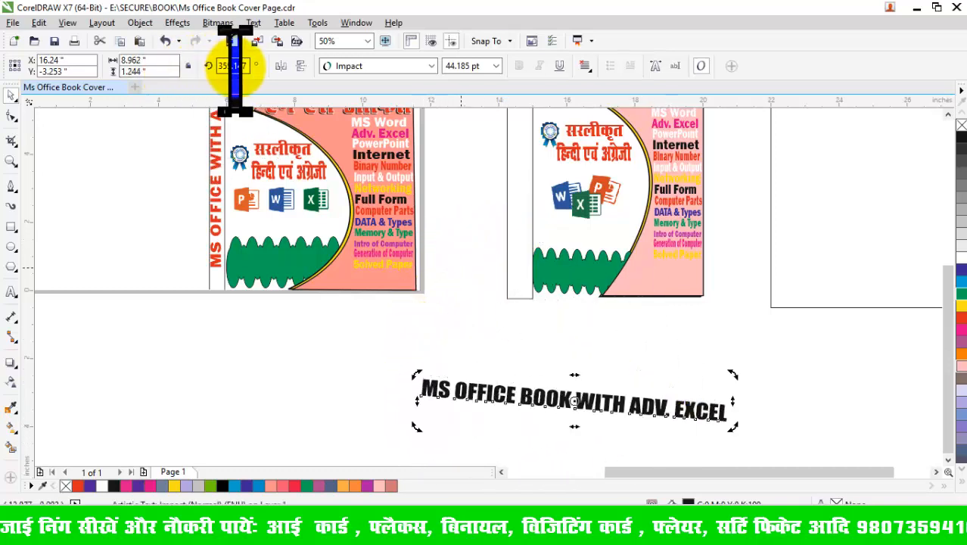
drag(246, 67, 209, 66)
key(BackSpace)
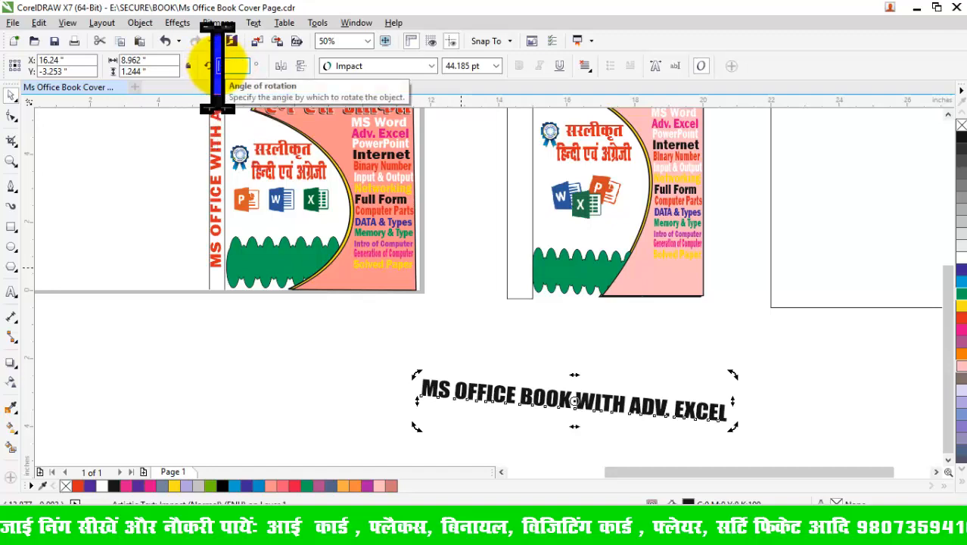
text(90)
key(Return)
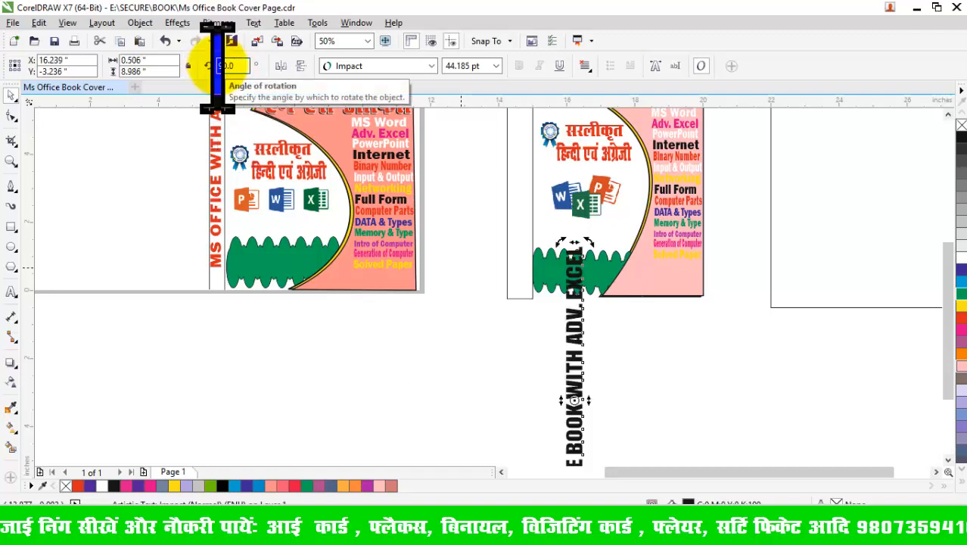
click(725, 374)
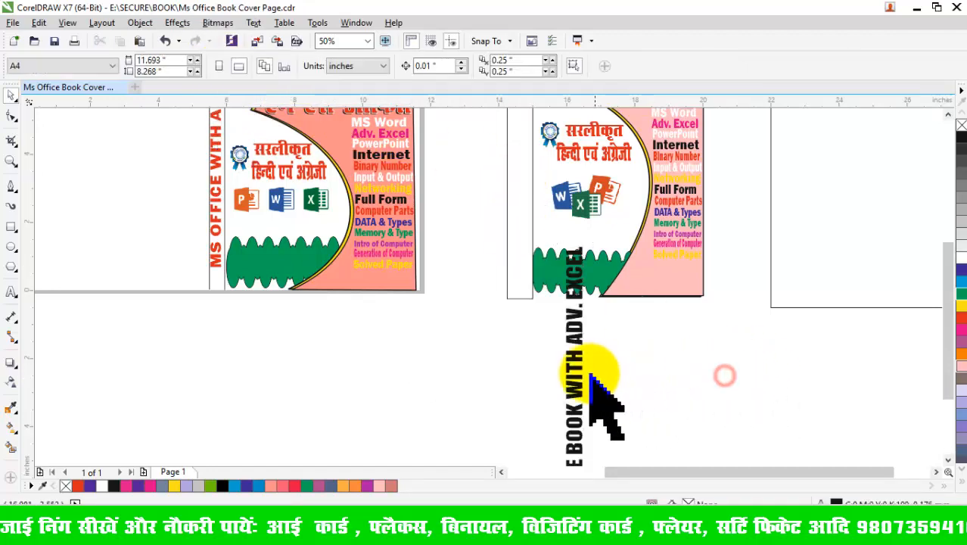
Step: Move the rotated title text onto the recreated cover's spine and shorten it to 7.75 inches long
scroll(938, 258, up, 3)
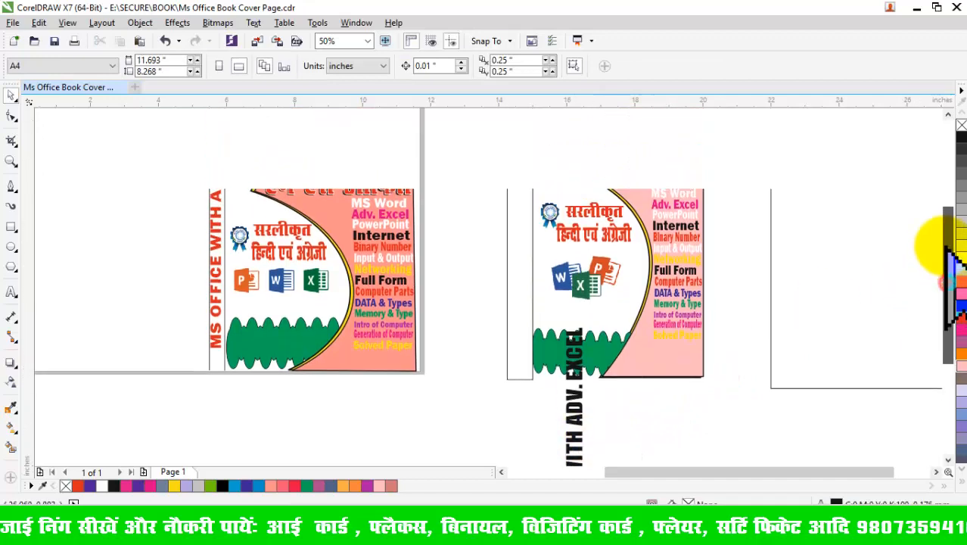
drag(576, 410, 520, 208)
scroll(932, 318, up, 3)
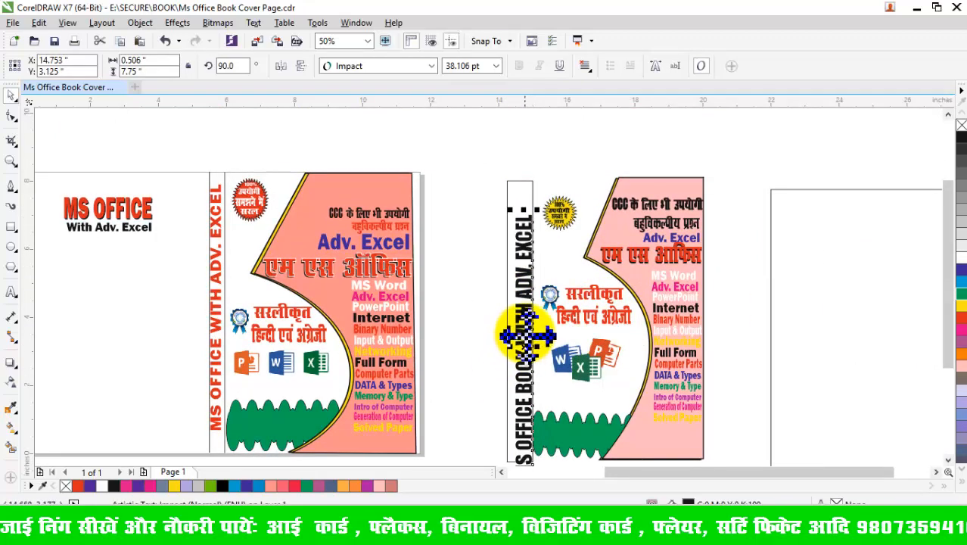
Step: Nudge the spine title 0.1 inches left and about 0.69 inches up so it sits centered inside the spine rectangle
key(Left)
key(Left)
key(Left)
key(Left)
key(Left)
key(Left)
key(Left)
key(Left)
key(Left)
key(Left)
key(Up)
key(Up)
key(Up)
key(Up)
key(Up)
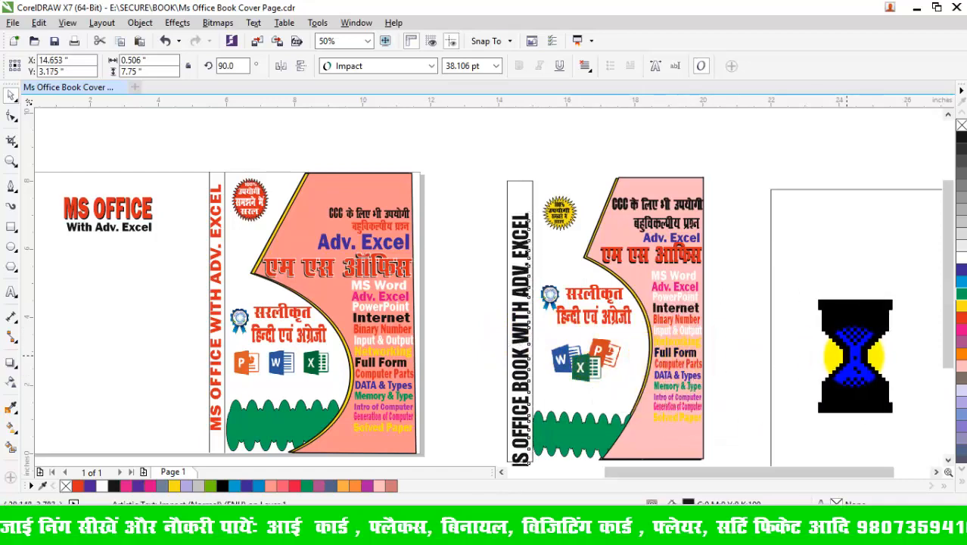
key(Up)
key(Up)
key(Up)
key(Up)
key(Up)
key(Up)
key(Up)
key(Up)
key(Up)
key(Up)
key(Up)
key(Up)
key(Up)
key(Up)
key(Up)
key(Up)
key(Up)
key(Up)
key(Up)
key(Up)
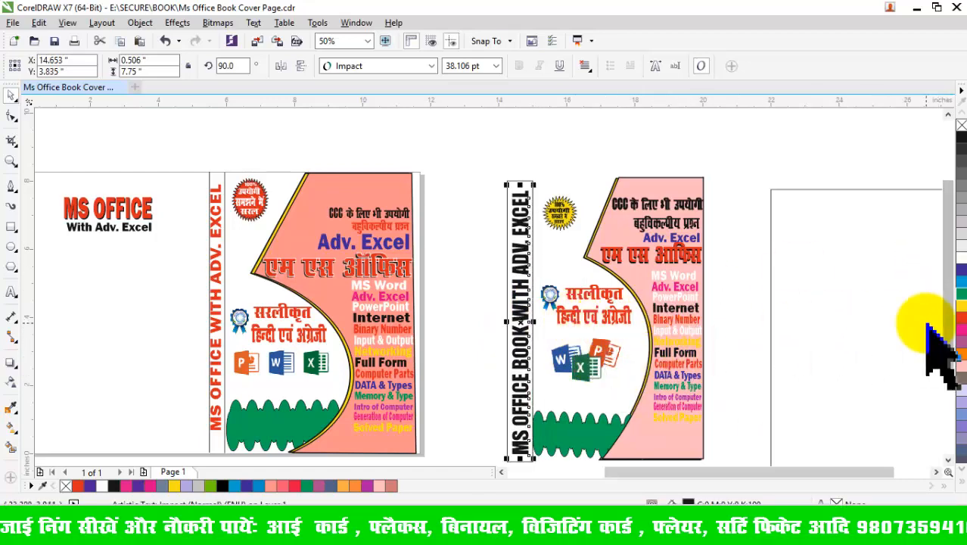
scroll(952, 310, down, 1)
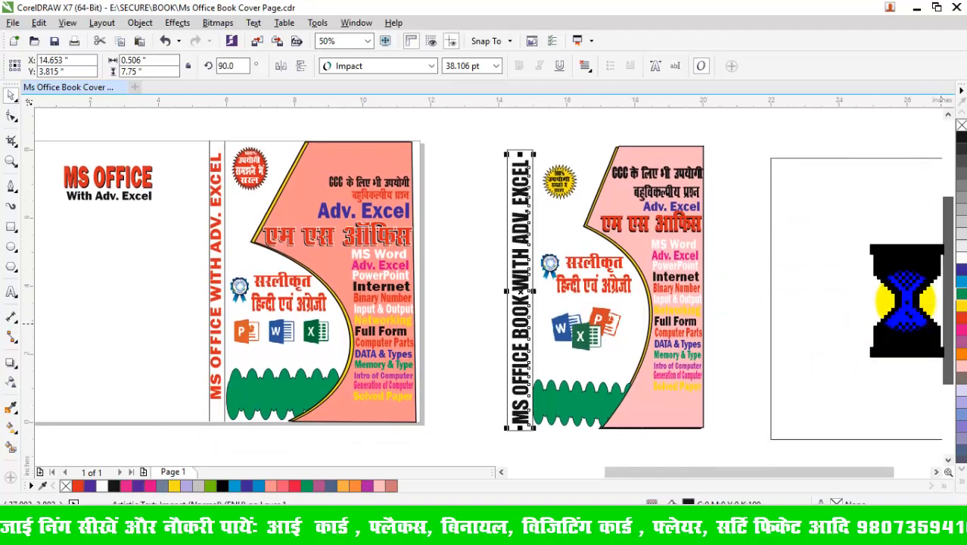
key(Escape)
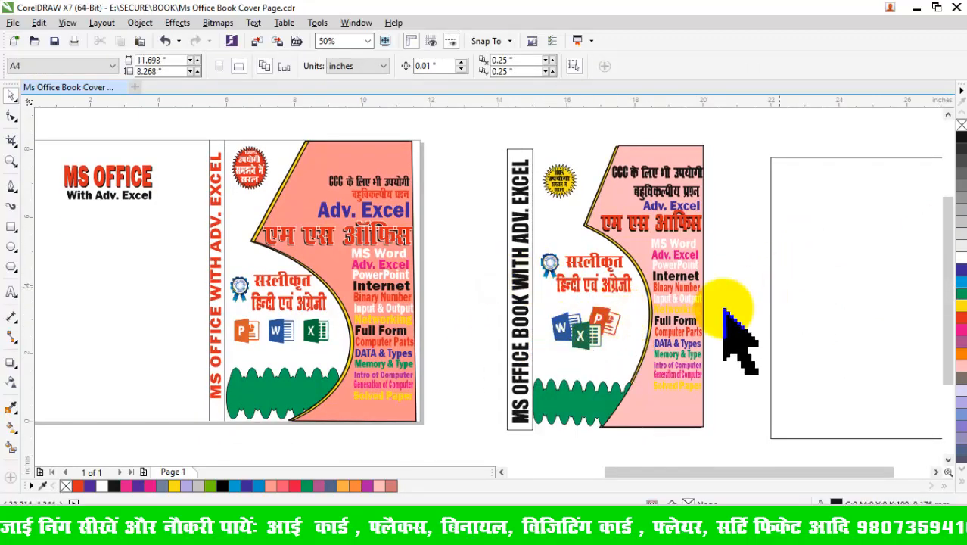